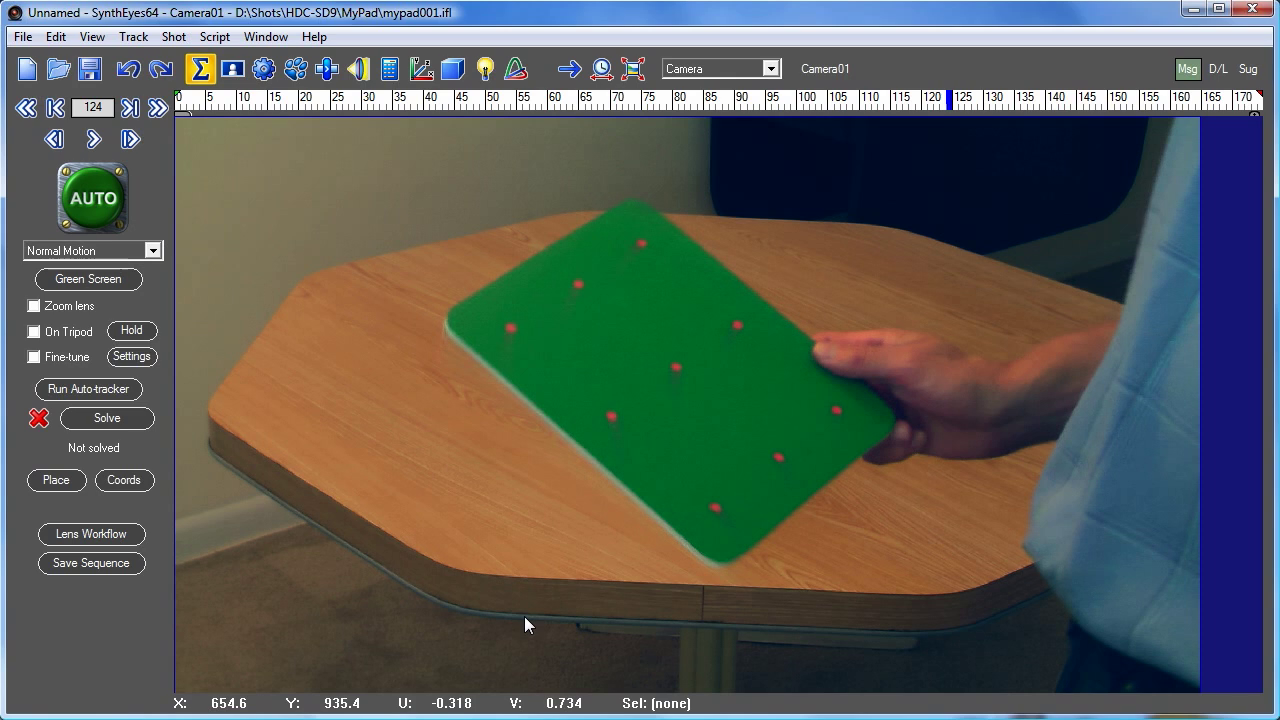
Go to frame 121 and examine the red dots on the green pad up close
{"action": "left_click_drag", "start_coordinate": [994, 100], "coordinate": [930, 97]}
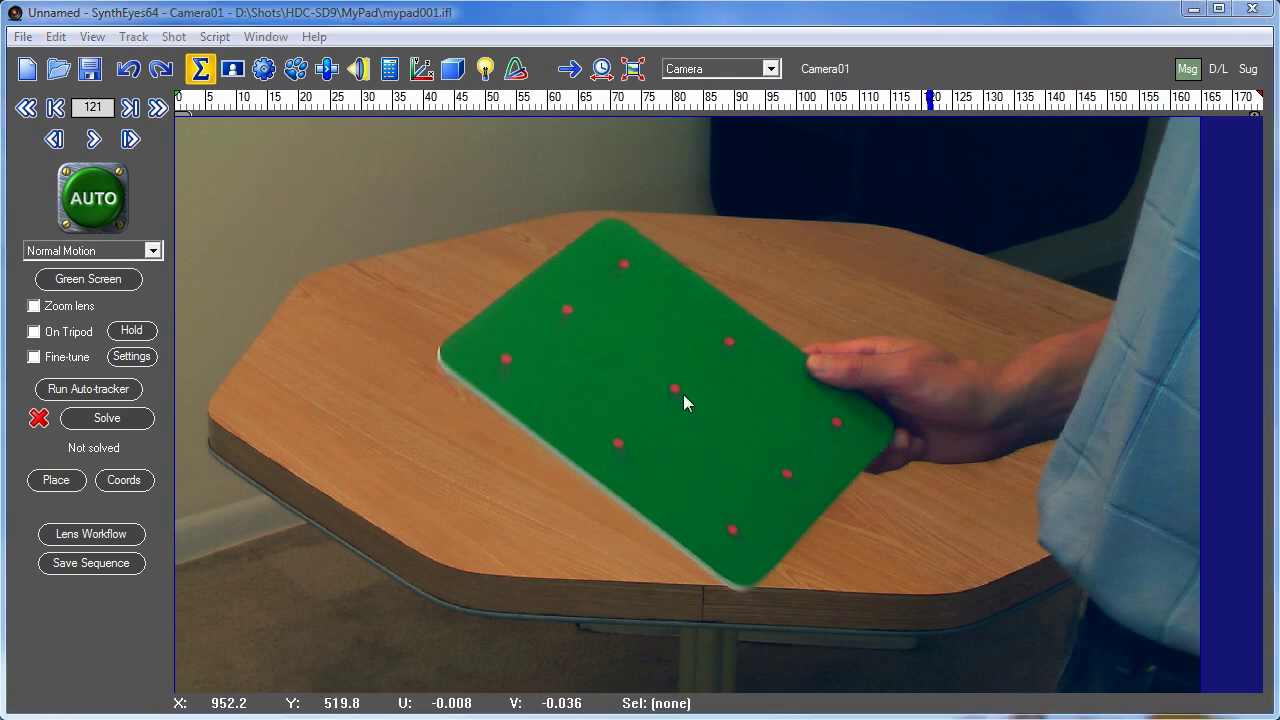
{"action": "scroll", "coordinate": [674, 384], "scroll_direction": "up", "scroll_amount": 3}
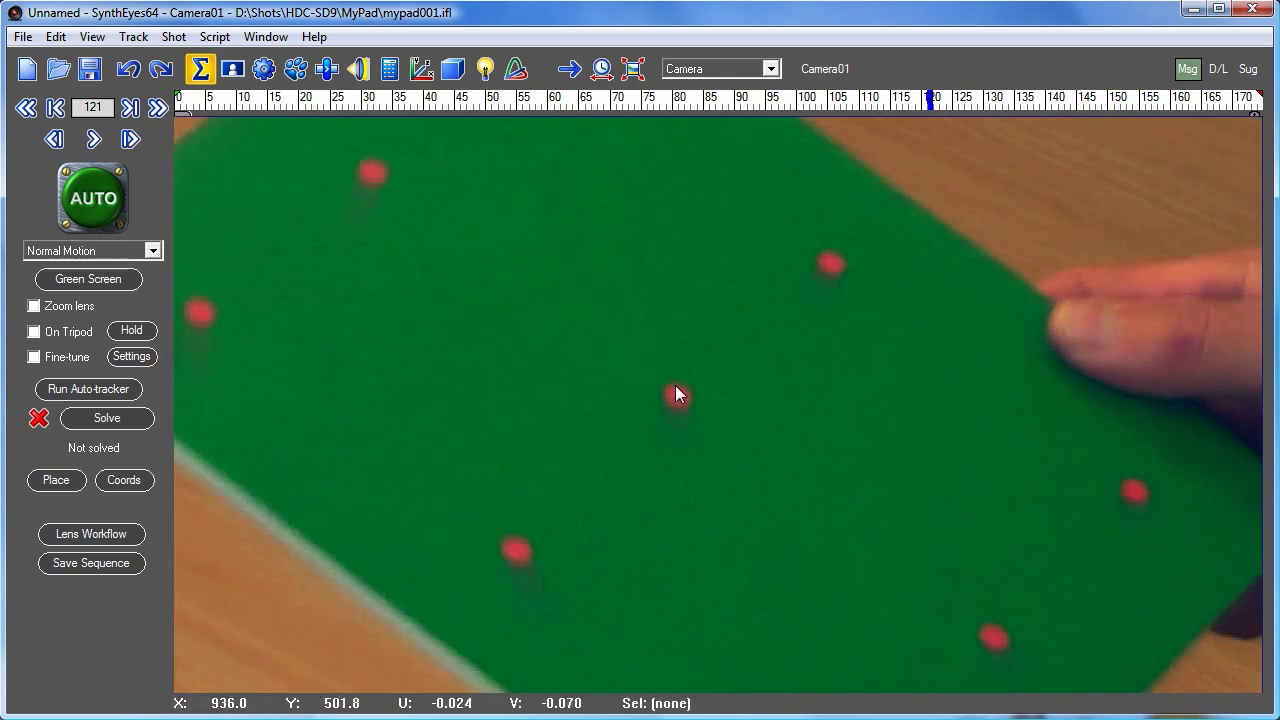
{"action": "scroll", "coordinate": [679, 404], "scroll_direction": "up", "scroll_amount": 6}
{"action": "scroll", "coordinate": [679, 404], "scroll_direction": "down", "scroll_amount": 6}
Go to frame 161 and inspect the pad's dots up close for motion blur
{"action": "mouse_move", "coordinate": [940, 105]}
{"action": "left_mouse_down"}
{"action": "mouse_move", "coordinate": [1196, 100]}
{"action": "mouse_move", "coordinate": [1171, 100]}
{"action": "mouse_move", "coordinate": [1180, 124]}
{"action": "left_mouse_up"}
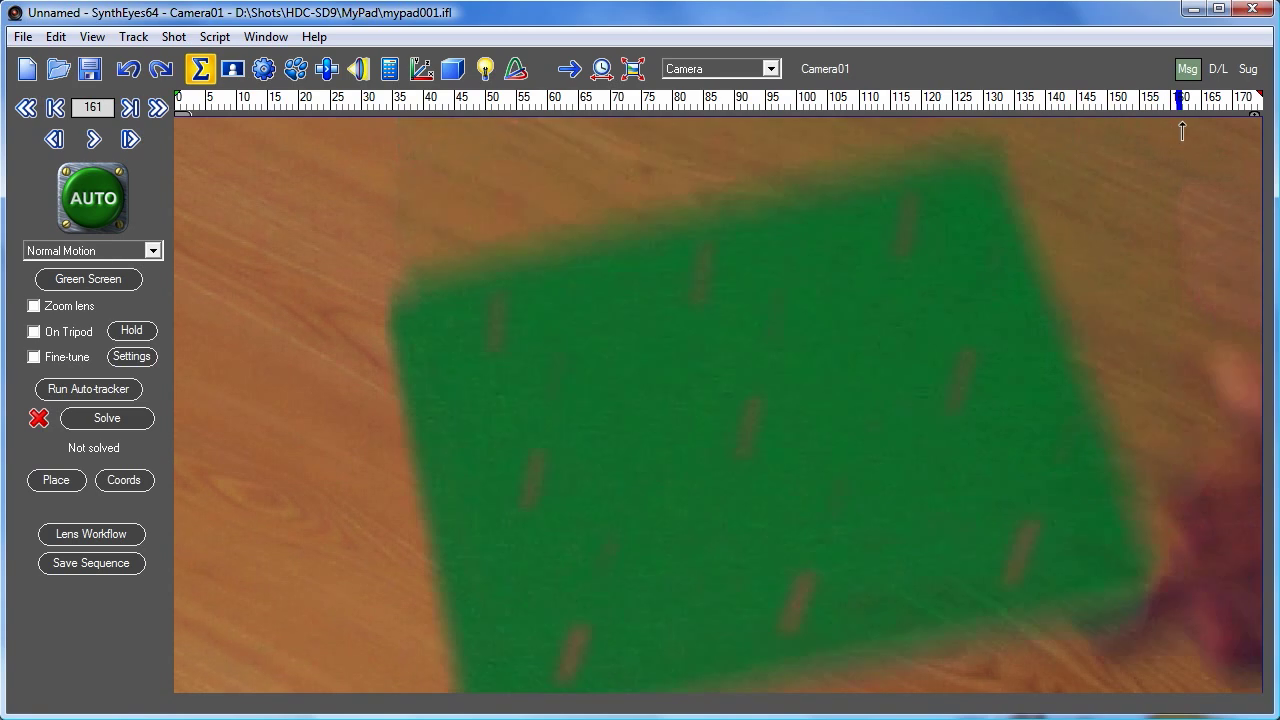
{"action": "scroll", "coordinate": [694, 268], "scroll_direction": "up", "scroll_amount": 5}
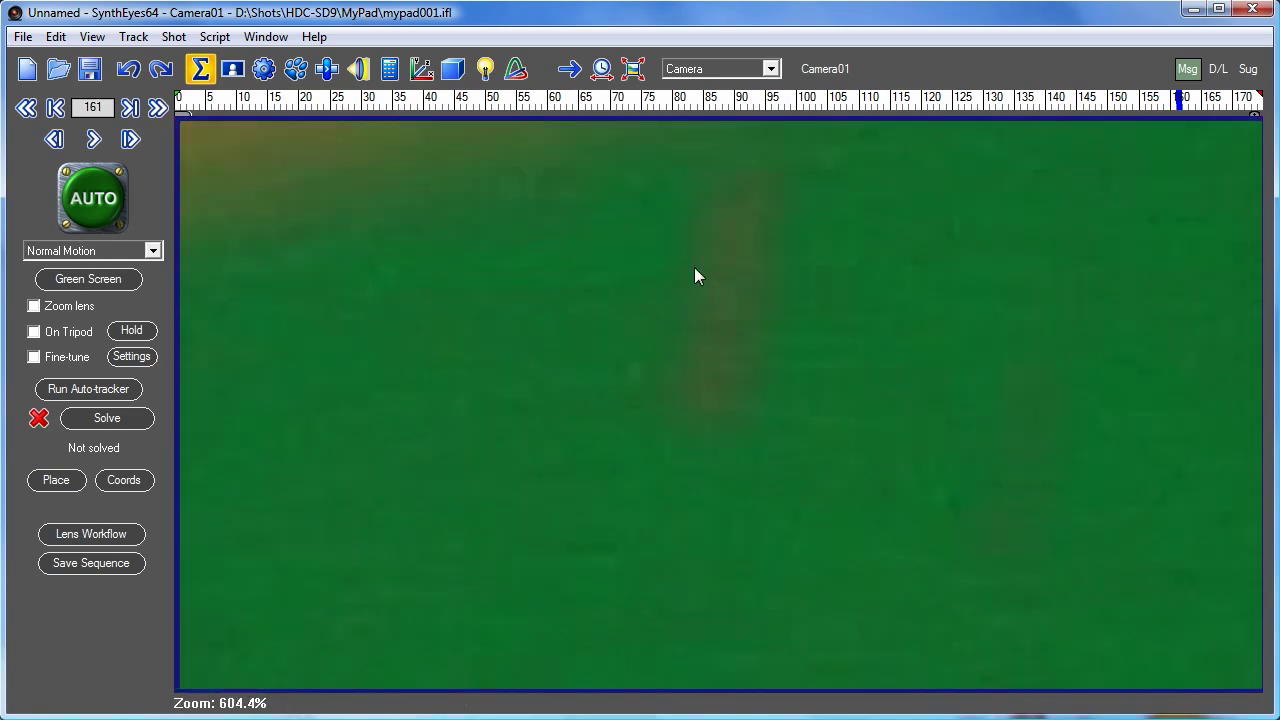
{"action": "scroll", "coordinate": [694, 267], "scroll_direction": "down", "scroll_amount": 3}
{"action": "middle_click_drag", "start_coordinate": [694, 270], "coordinate": [687, 374]}
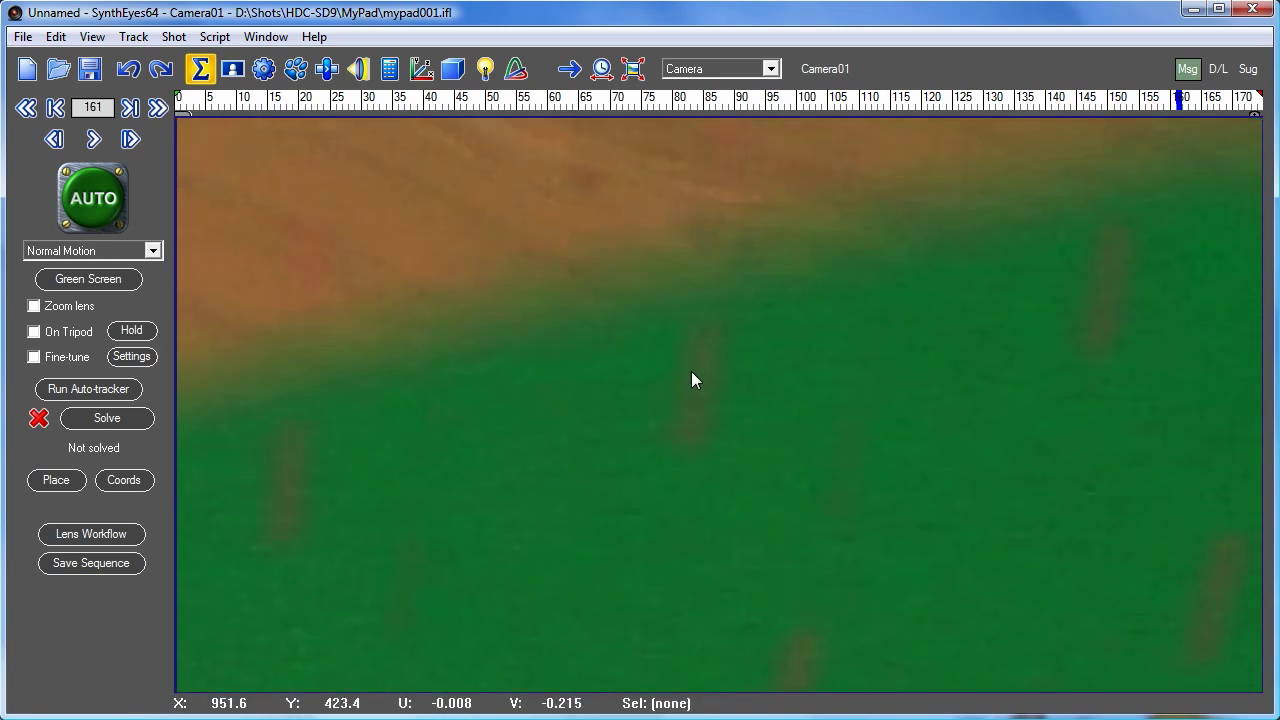
{"action": "scroll", "coordinate": [692, 372], "scroll_direction": "up", "scroll_amount": 1}
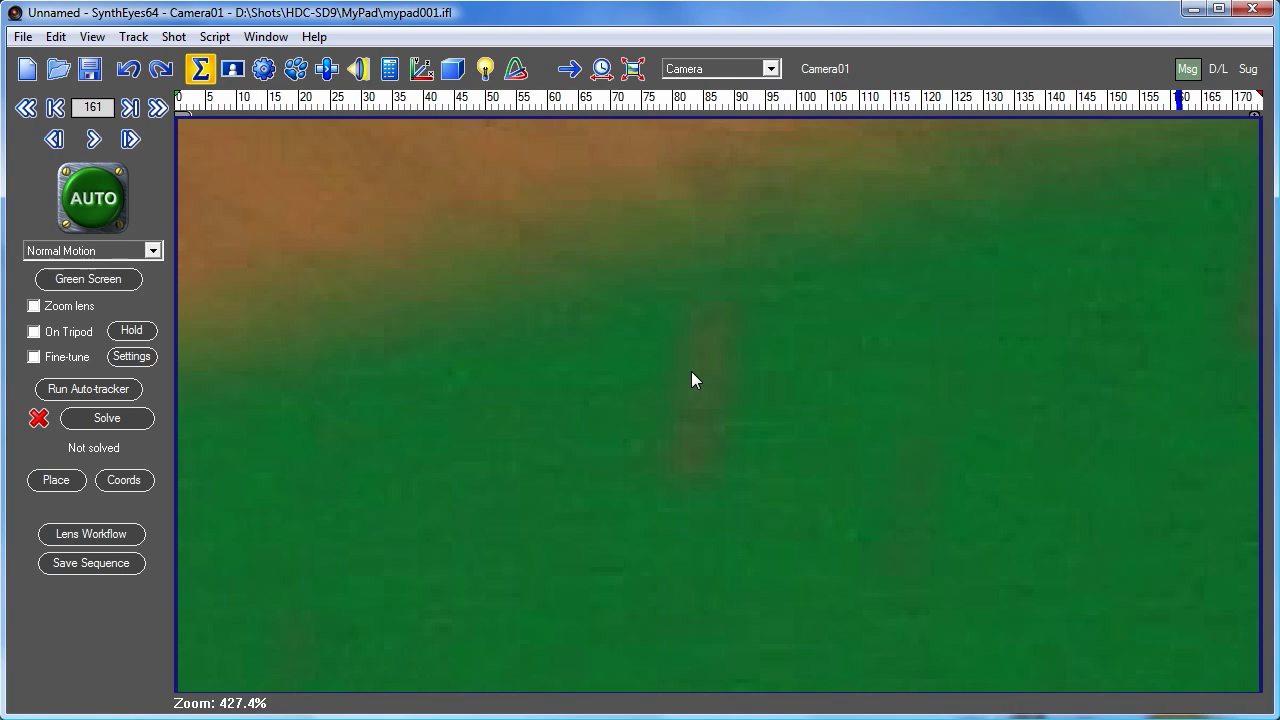
{"action": "scroll", "coordinate": [692, 372], "scroll_direction": "down", "scroll_amount": 4}
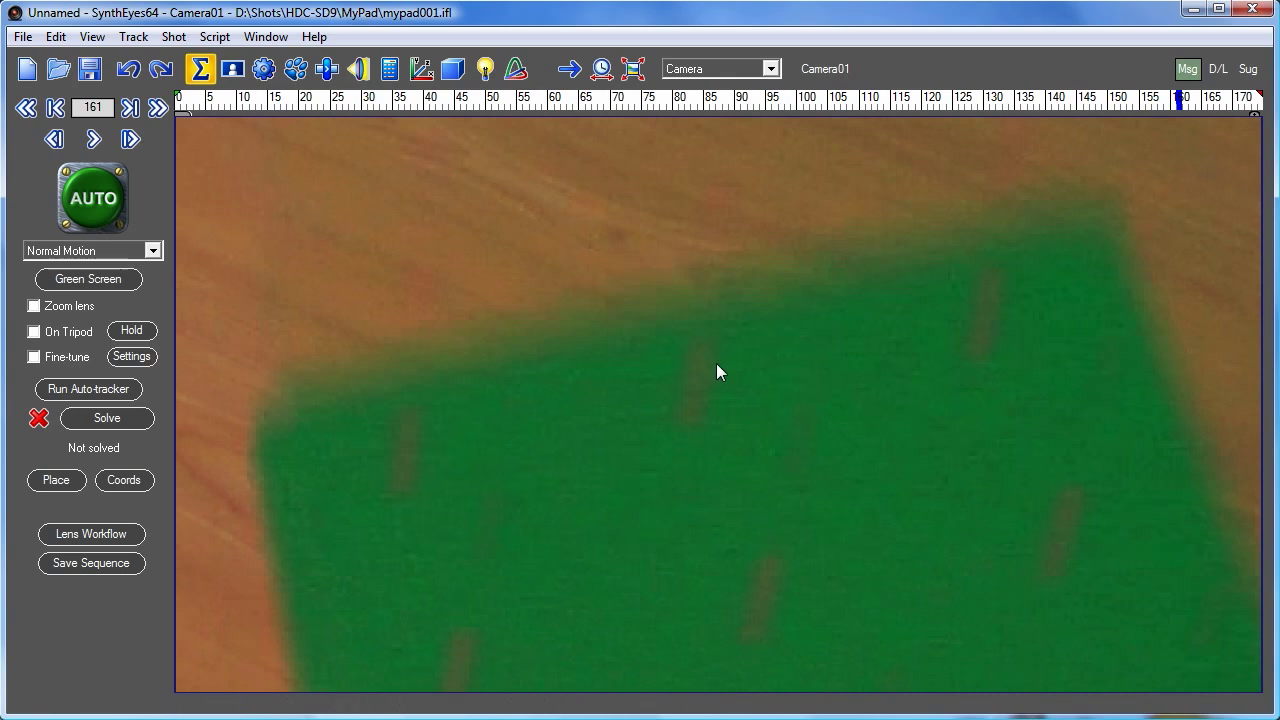
Review the pad's motion from around frame 125 to the end of the shot, and return to frame 0
{"action": "left_click", "coordinate": [1086, 98]}
{"action": "left_click_drag", "start_coordinate": [1086, 98], "coordinate": [953, 75]}
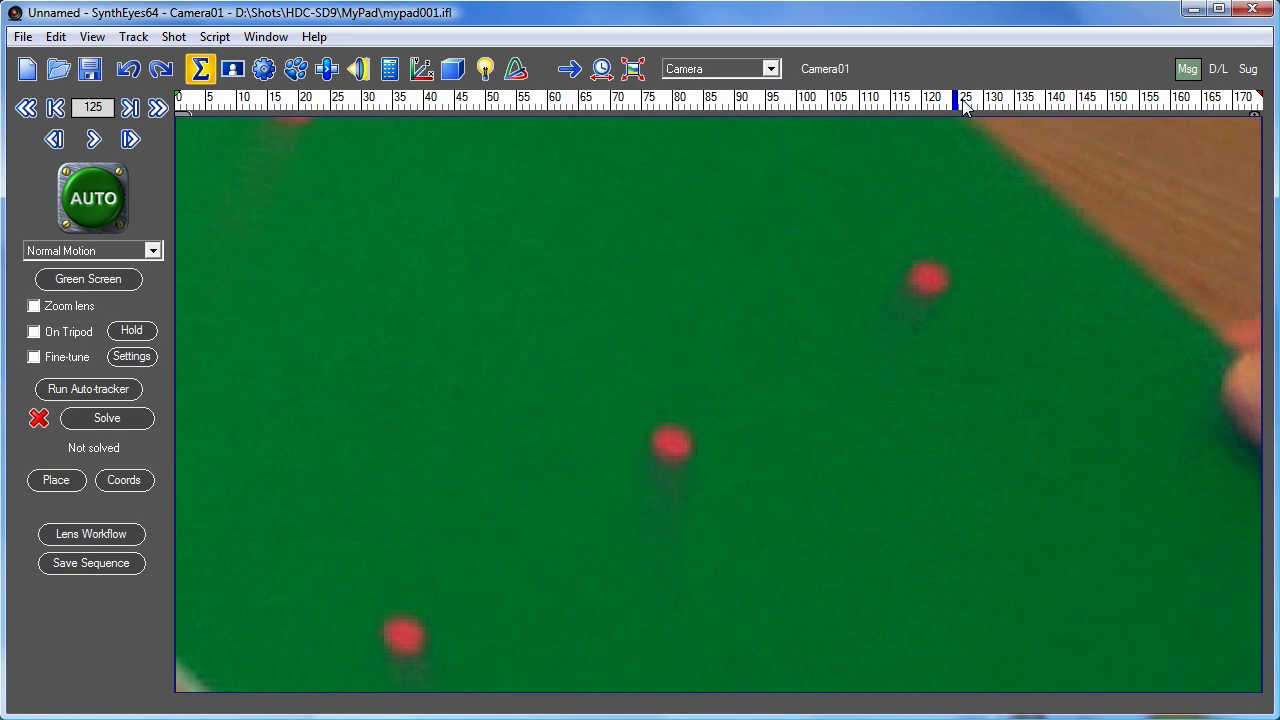
{"action": "scroll", "coordinate": [740, 270], "scroll_direction": "down", "scroll_amount": 5}
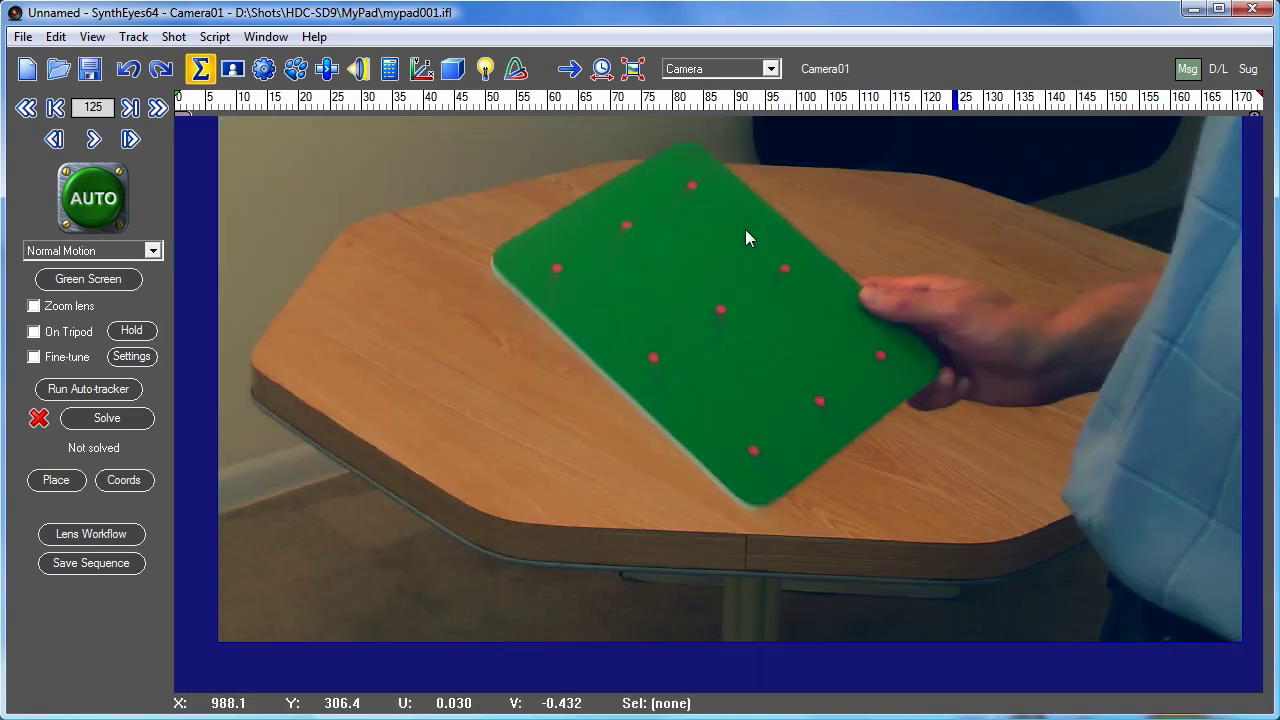
{"action": "scroll", "coordinate": [746, 229], "scroll_direction": "up", "scroll_amount": 2}
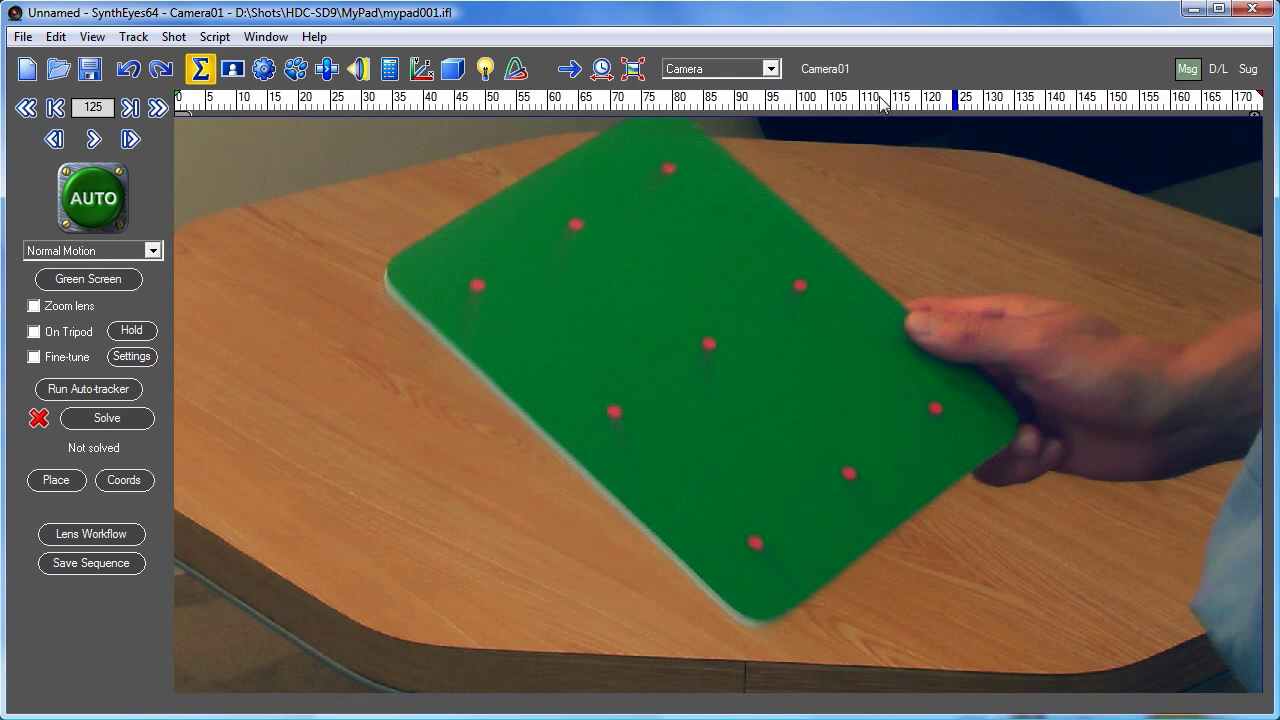
{"action": "left_click_drag", "start_coordinate": [882, 103], "coordinate": [1258, 96]}
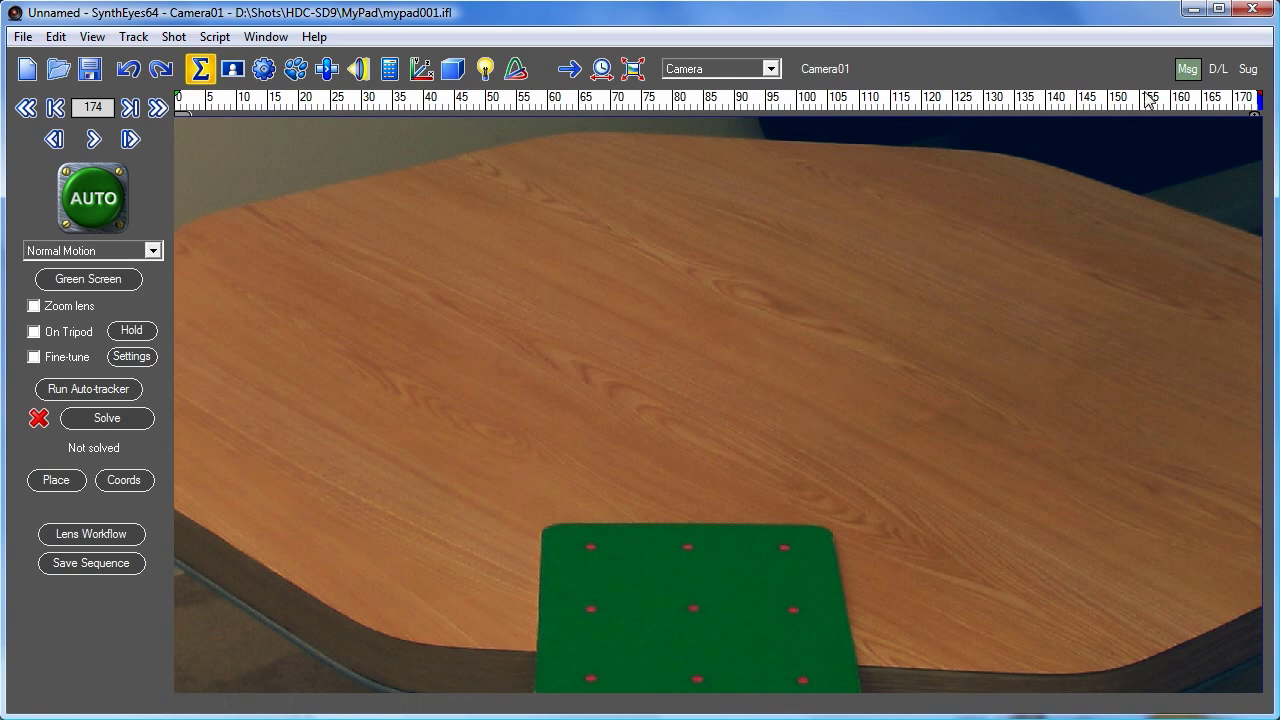
{"action": "left_click_drag", "start_coordinate": [1150, 97], "coordinate": [1197, 190]}
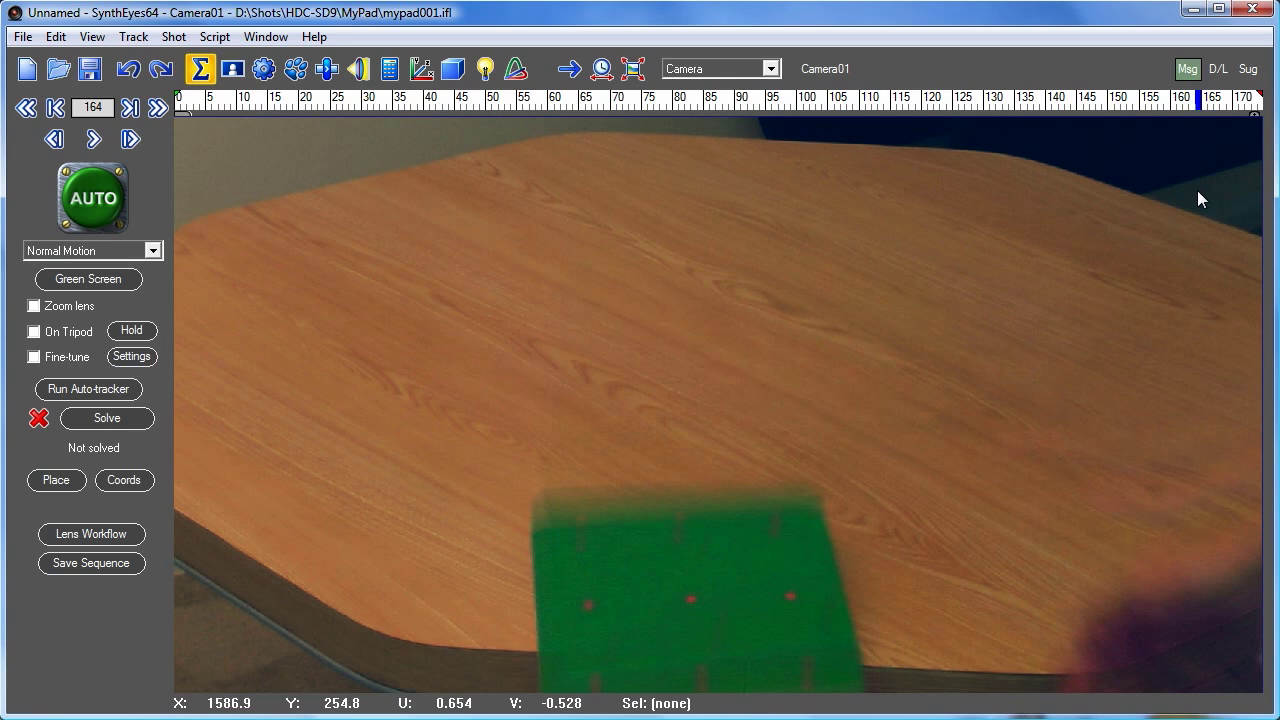
{"action": "left_click_drag", "start_coordinate": [1224, 105], "coordinate": [180, 105]}
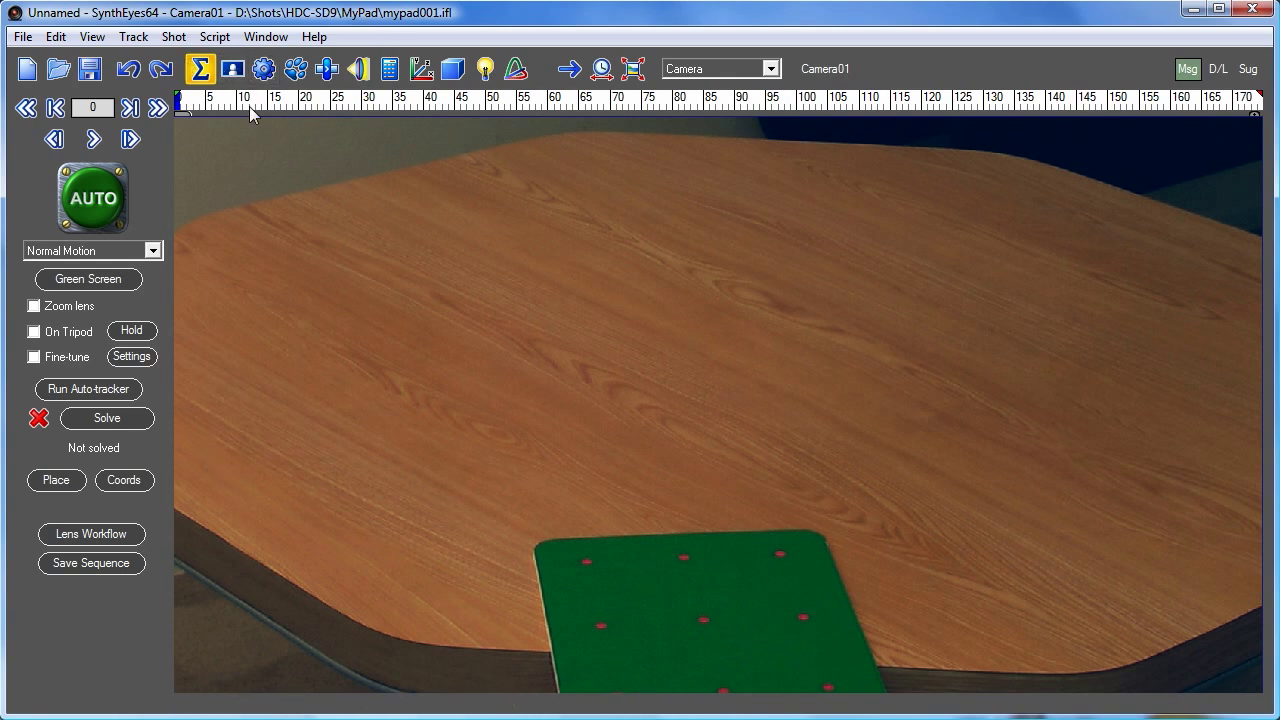
Enable tracker creation at frame 15 with the whole image in view, and set the search size to 0.0710 by 0.0800
{"action": "left_click", "coordinate": [295, 68]}
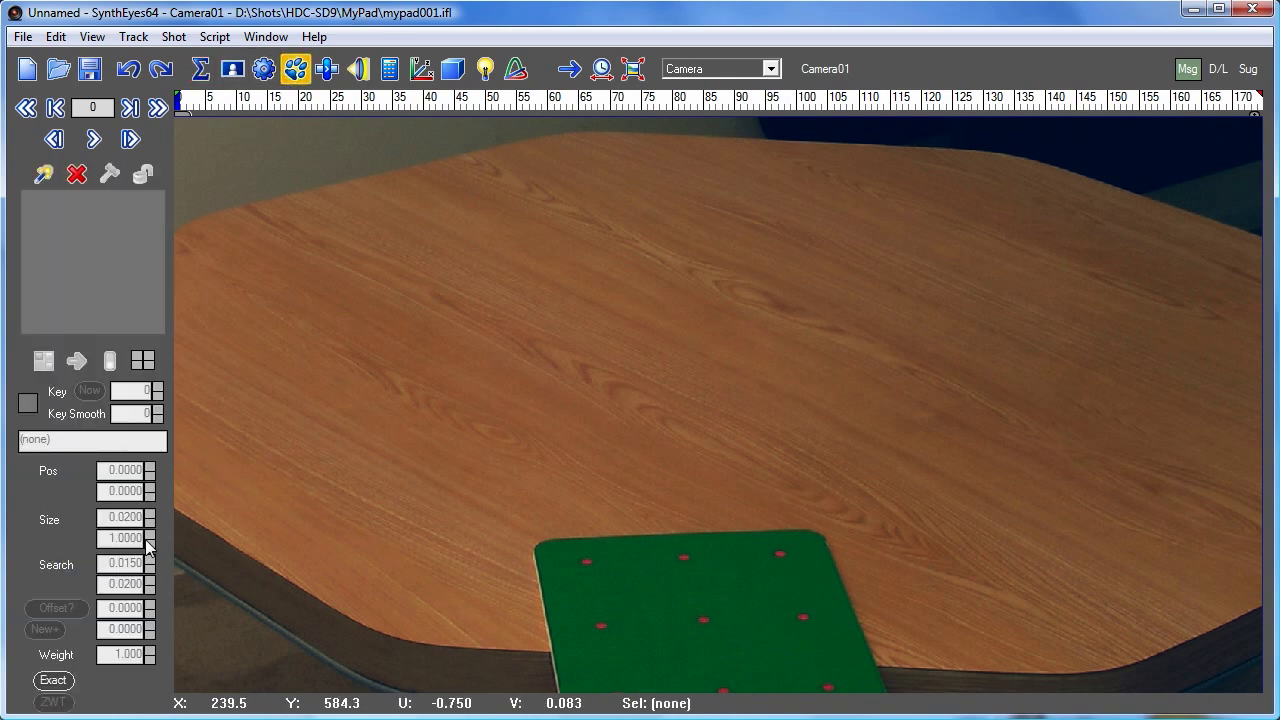
{"action": "left_click", "coordinate": [47, 179]}
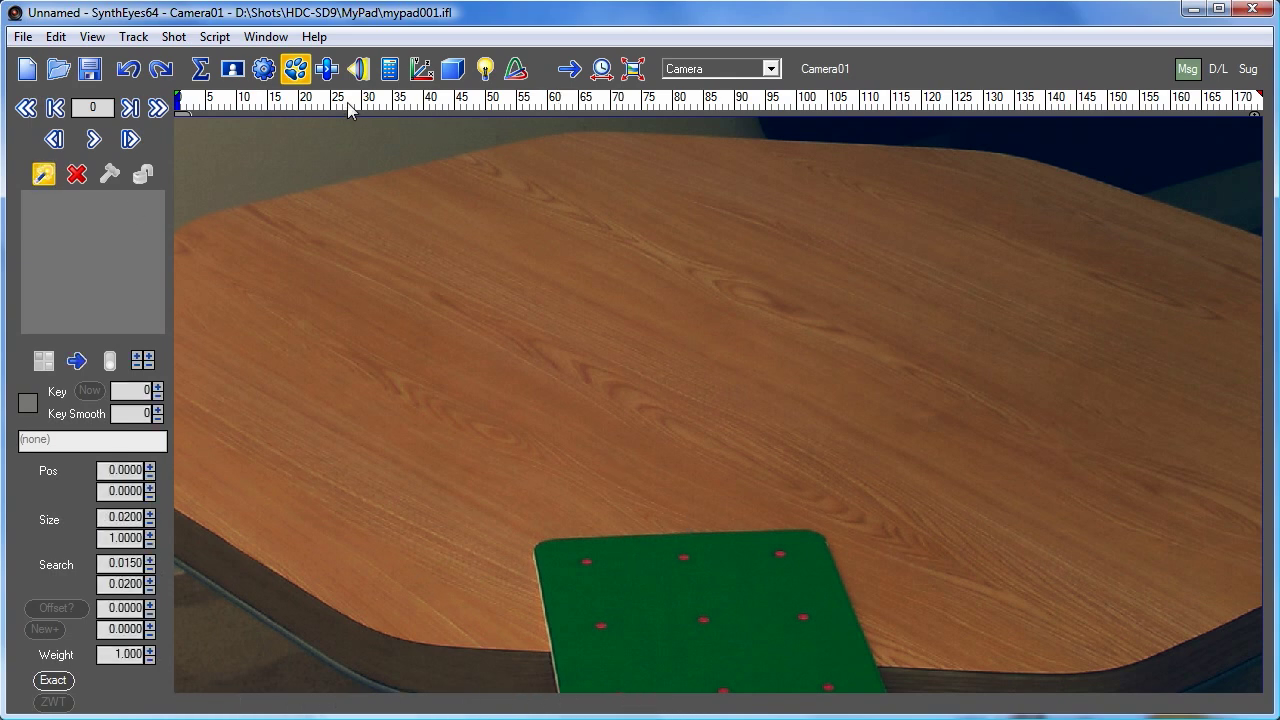
{"action": "left_click_drag", "start_coordinate": [332, 100], "coordinate": [271, 88]}
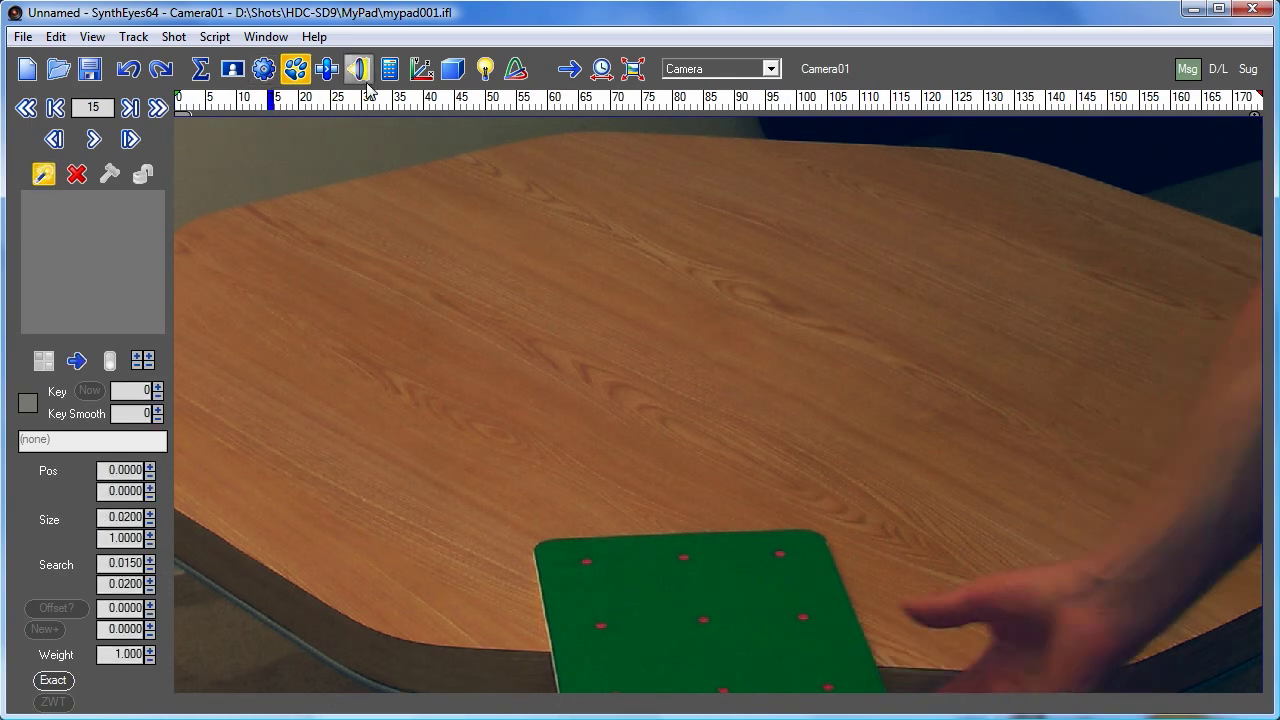
{"action": "left_click", "coordinate": [633, 69]}
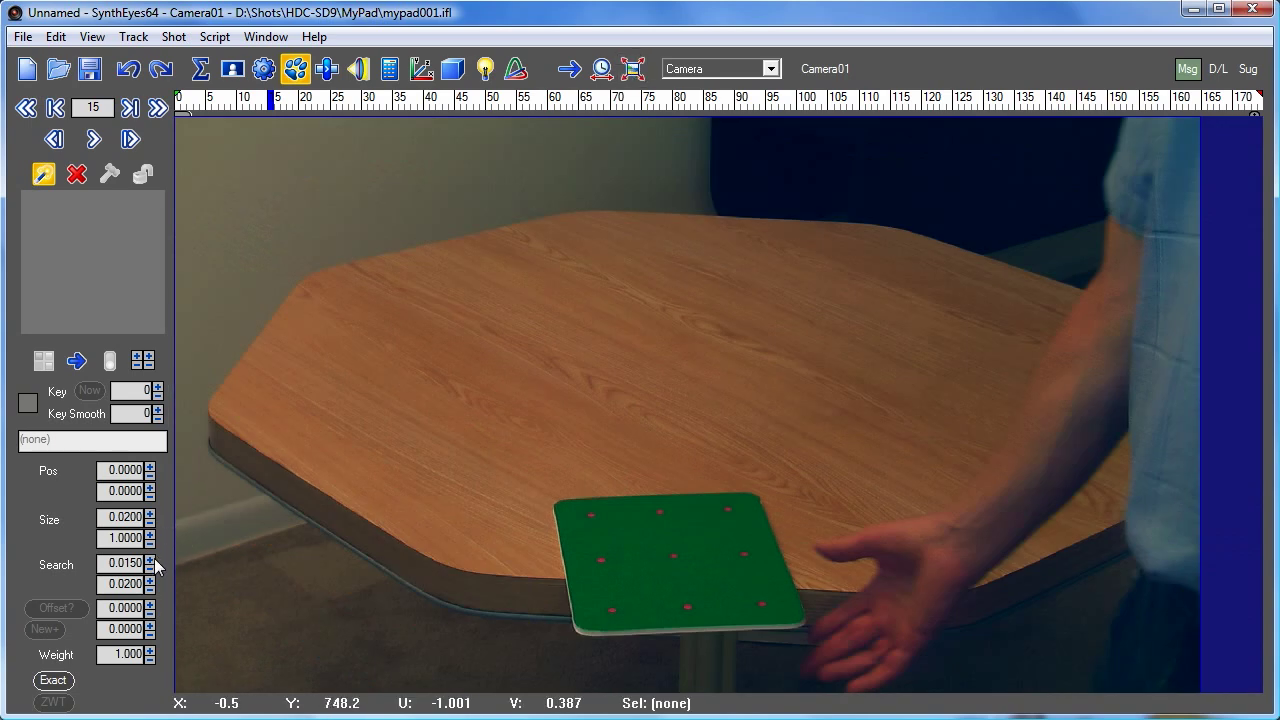
{"action": "left_click_drag", "start_coordinate": [150, 563], "coordinate": [150, 523]}
{"action": "mouse_move", "coordinate": [150, 583]}
{"action": "left_mouse_down"}
{"action": "mouse_move", "coordinate": [150, 545]}
{"action": "mouse_move", "coordinate": [153, 592]}
{"action": "left_mouse_up"}
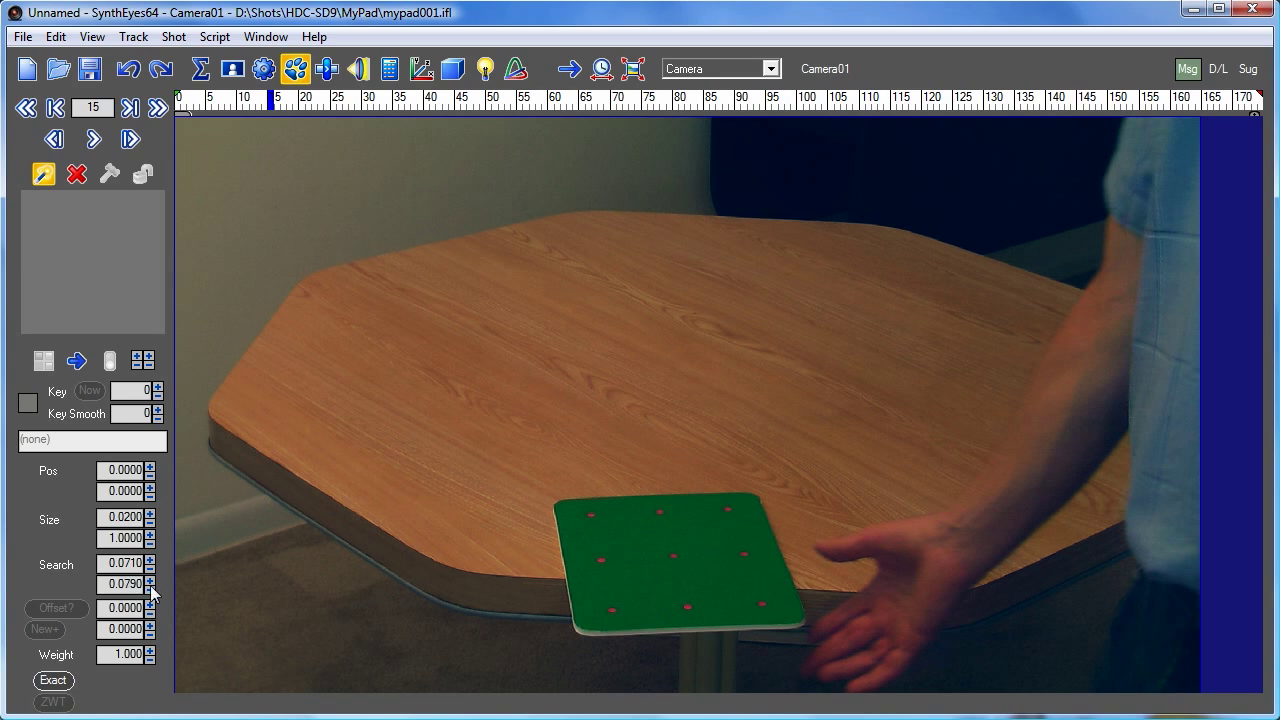
{"action": "left_click", "coordinate": [150, 580]}
Place a tracker on the pad's near-left corner dot and set the tracking prediction mode to Hand-held: Sticky
{"action": "left_click", "coordinate": [609, 610]}
{"action": "left_click_drag", "start_coordinate": [609, 610], "coordinate": [621, 607]}
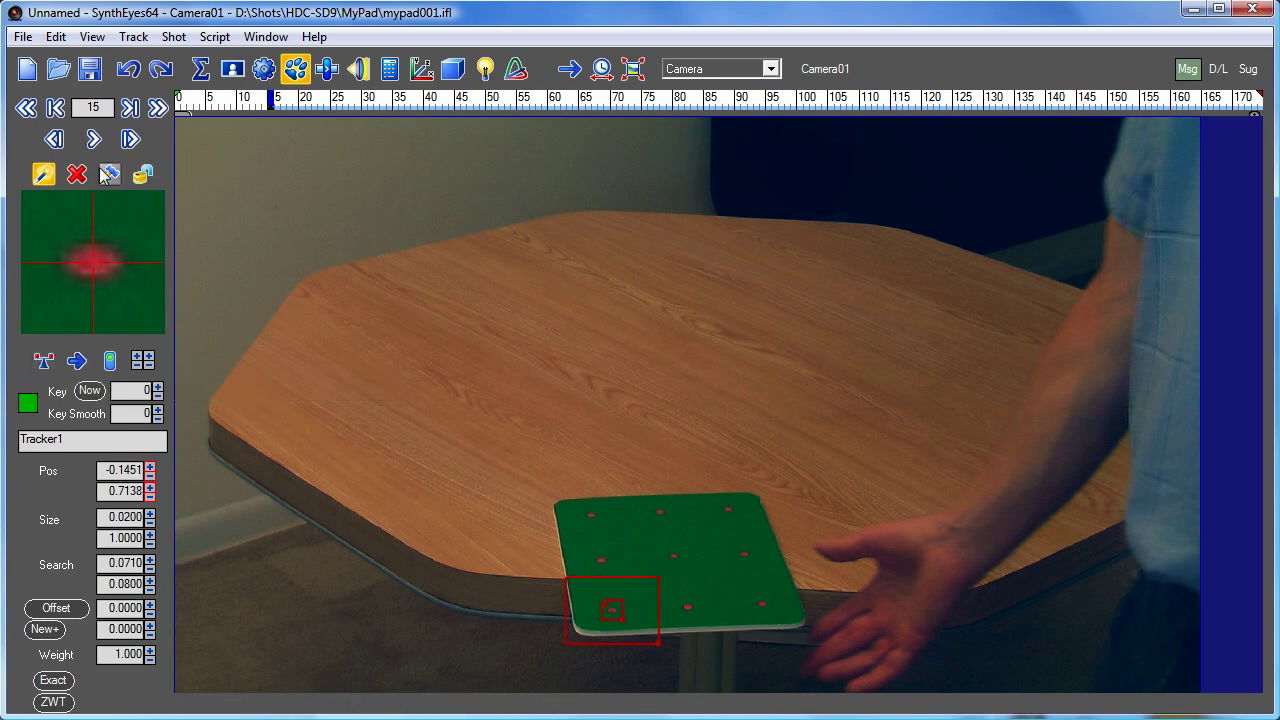
{"action": "left_click", "coordinate": [131, 38]}
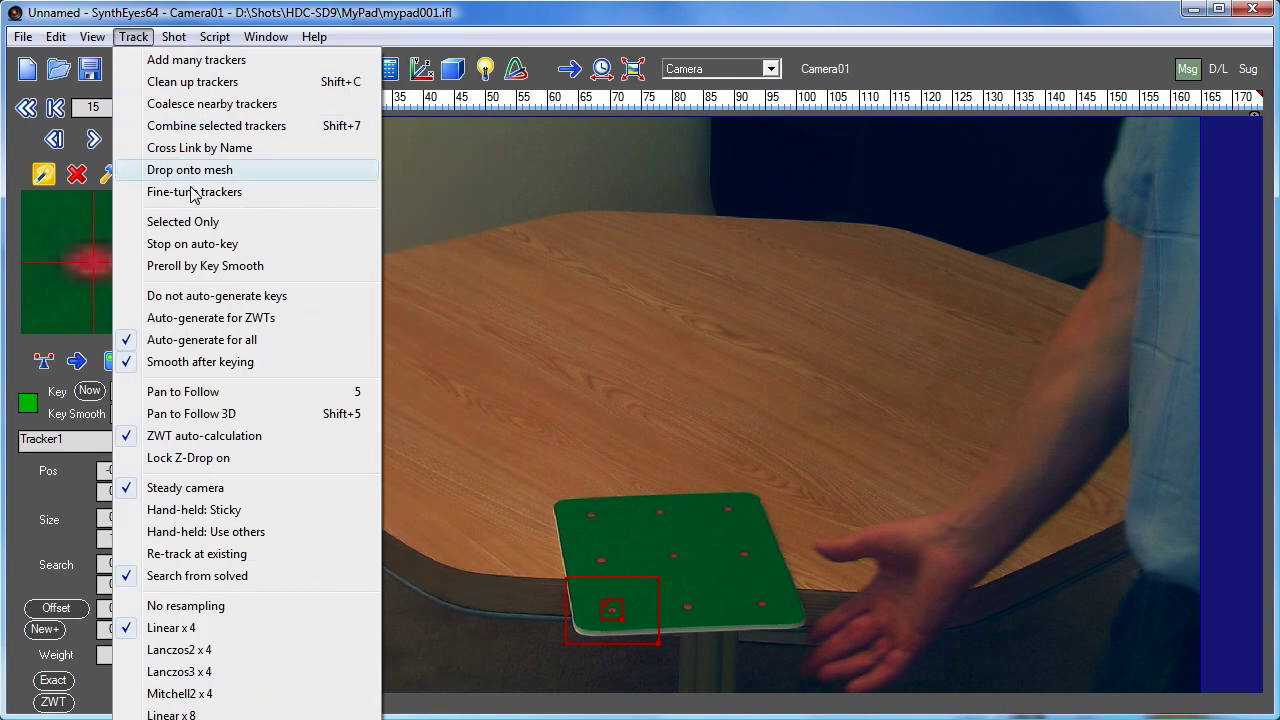
{"action": "left_click", "coordinate": [228, 510]}
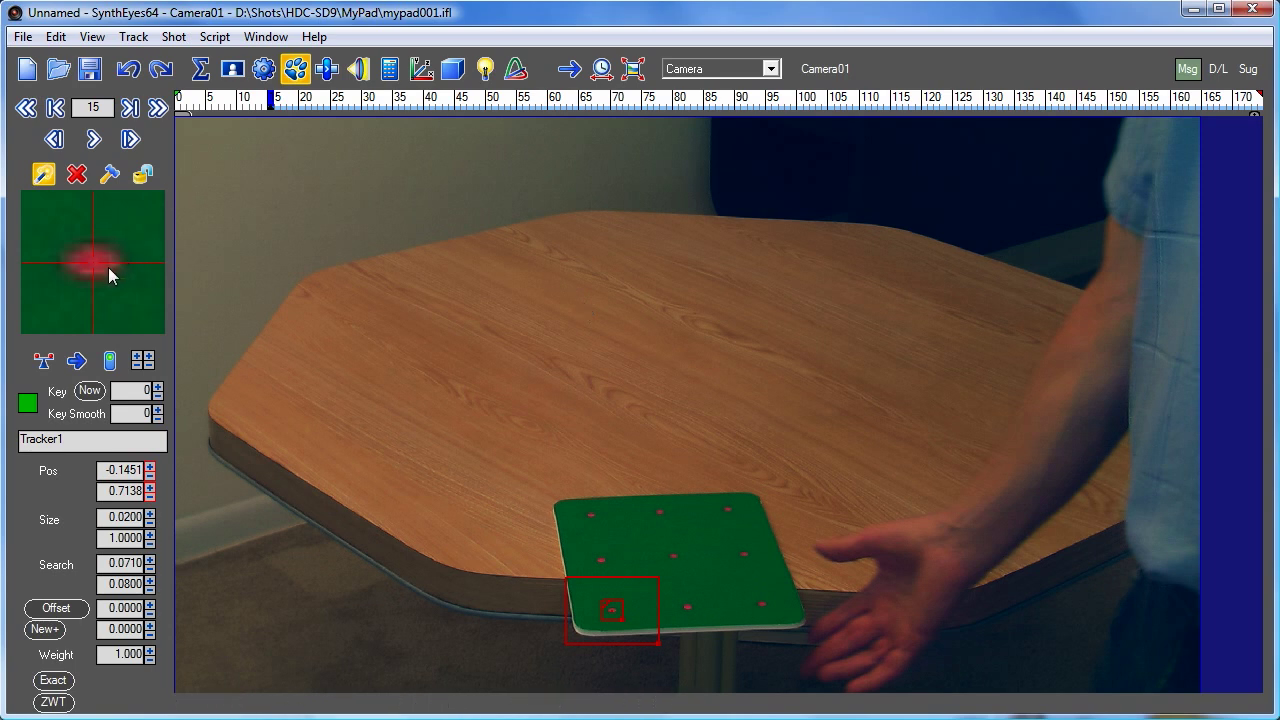
Track the corner dot forward frame by frame from frame 15 to frame 166
{"action": "scroll", "coordinate": [108, 267], "scroll_direction": "down", "scroll_amount": 9}
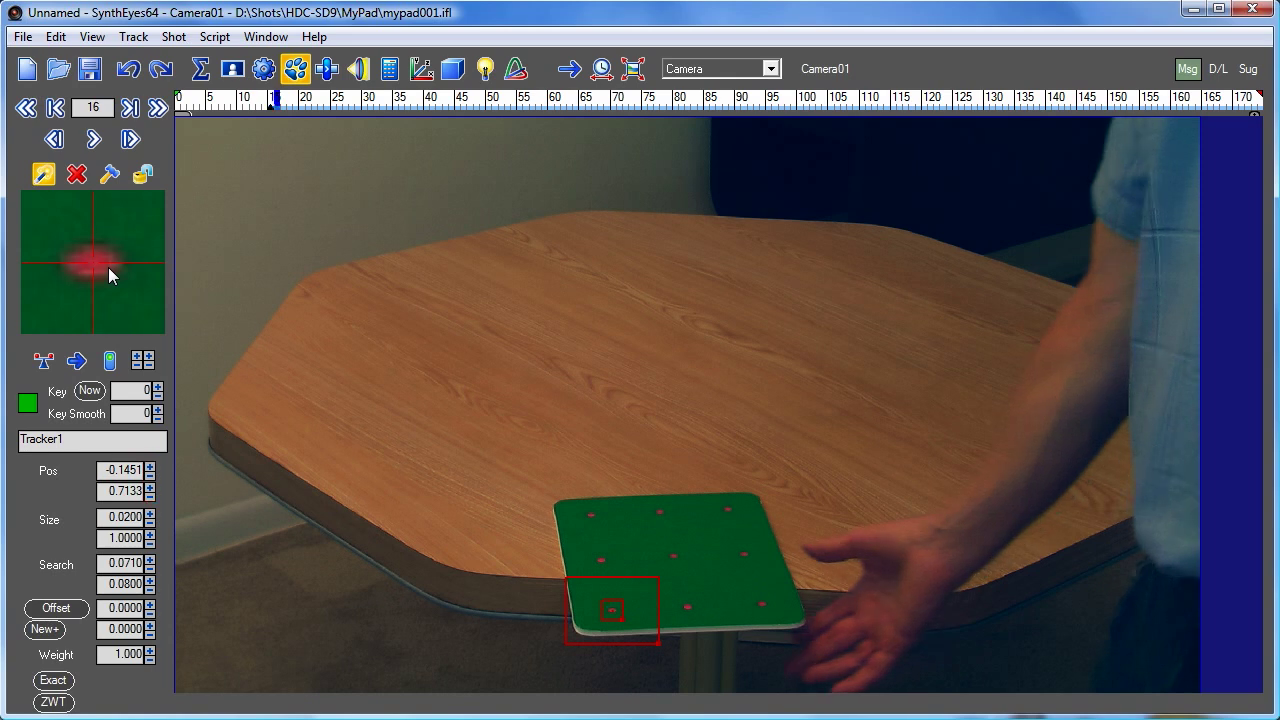
{"action": "scroll", "coordinate": [108, 267], "scroll_direction": "down", "scroll_amount": 15}
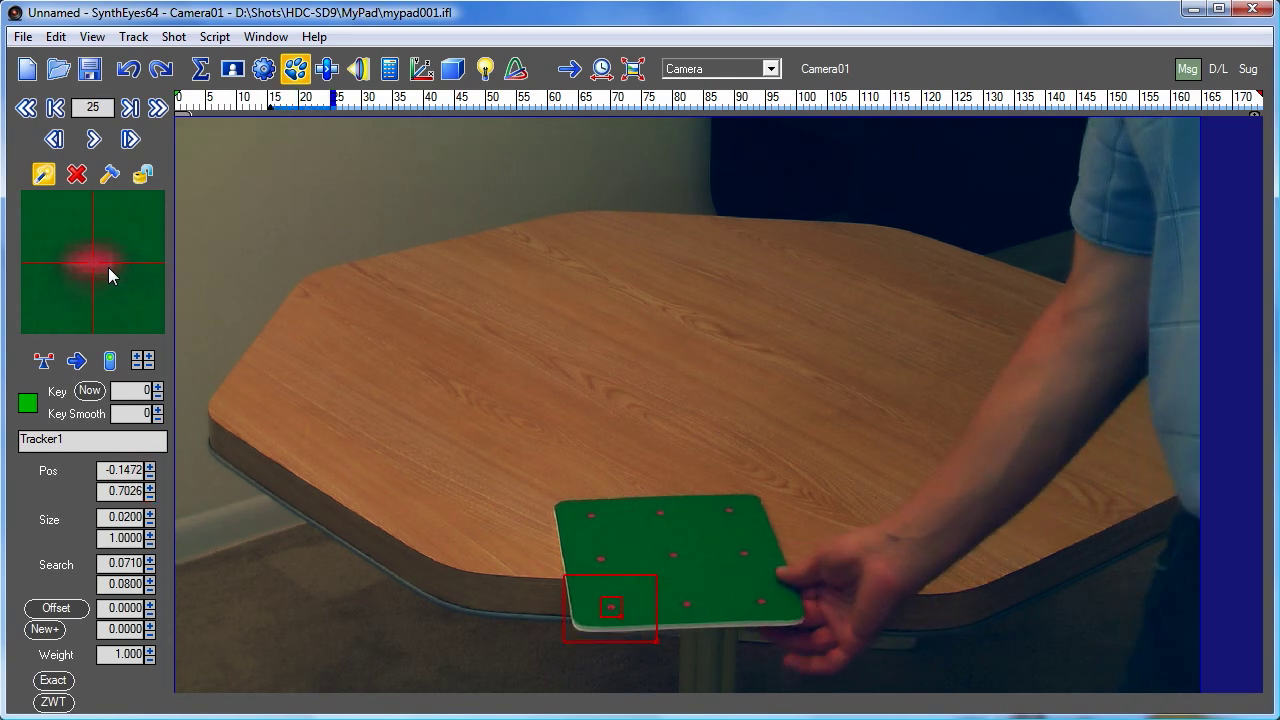
{"action": "scroll", "coordinate": [108, 268], "scroll_direction": "down", "scroll_amount": 11}
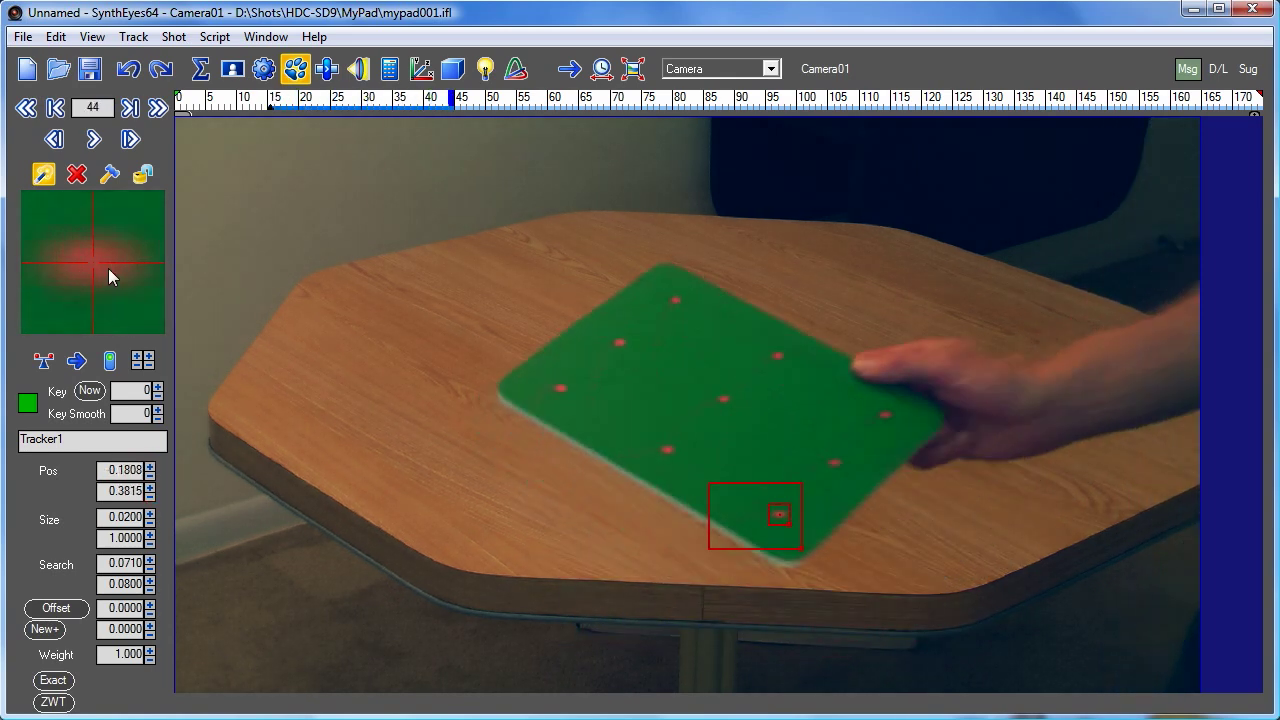
{"action": "scroll", "coordinate": [108, 268], "scroll_direction": "down", "scroll_amount": 16}
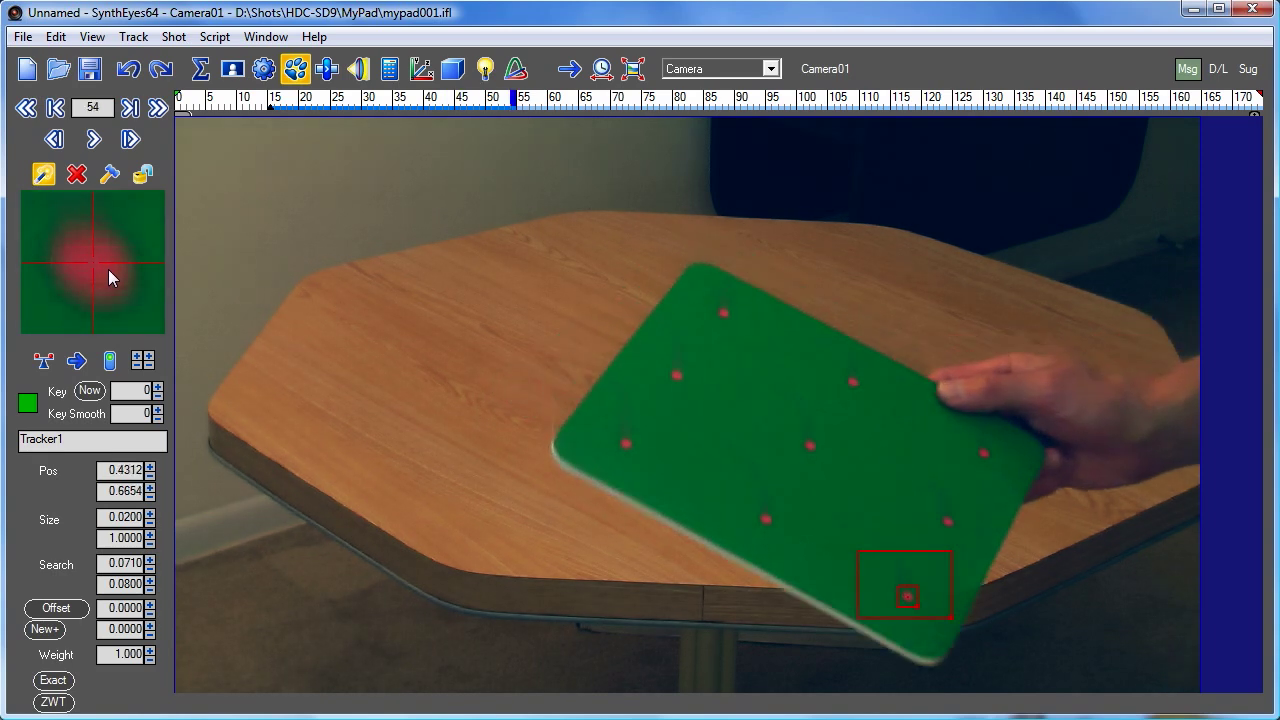
{"action": "scroll", "coordinate": [108, 269], "scroll_direction": "down", "scroll_amount": 9}
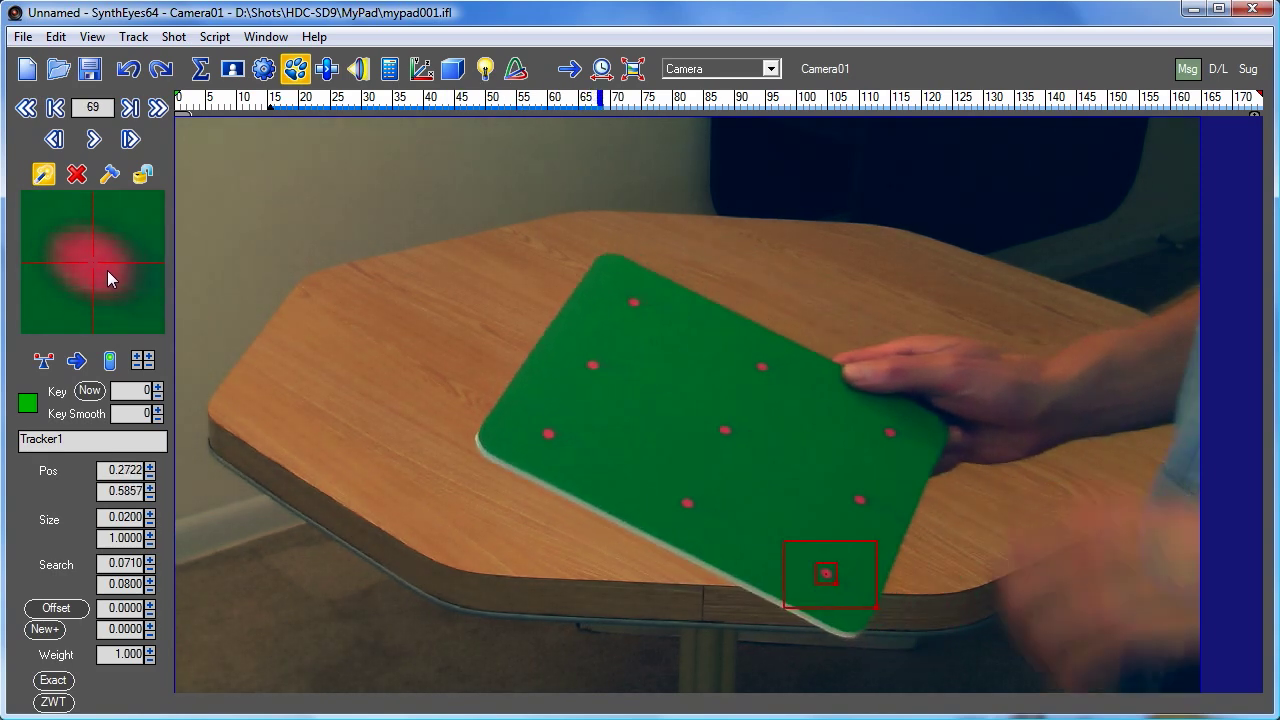
{"action": "scroll", "coordinate": [107, 271], "scroll_direction": "down", "scroll_amount": 9}
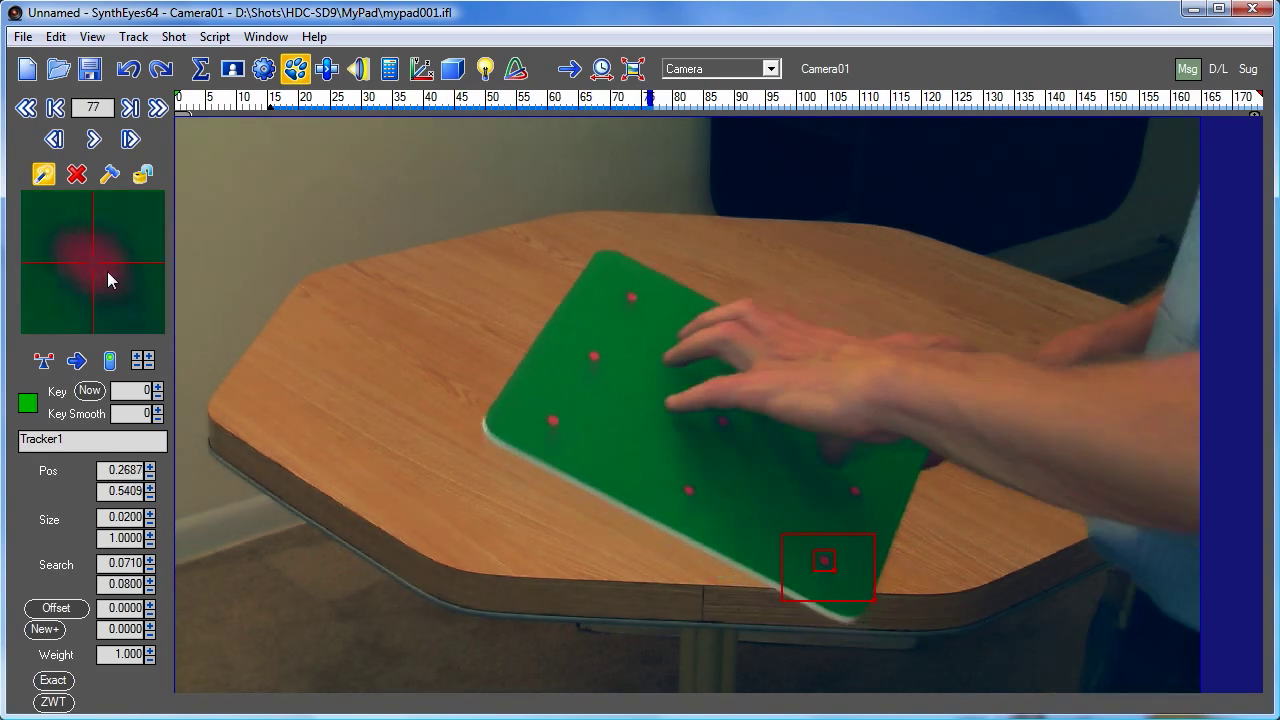
{"action": "scroll", "coordinate": [107, 272], "scroll_direction": "down", "scroll_amount": 5}
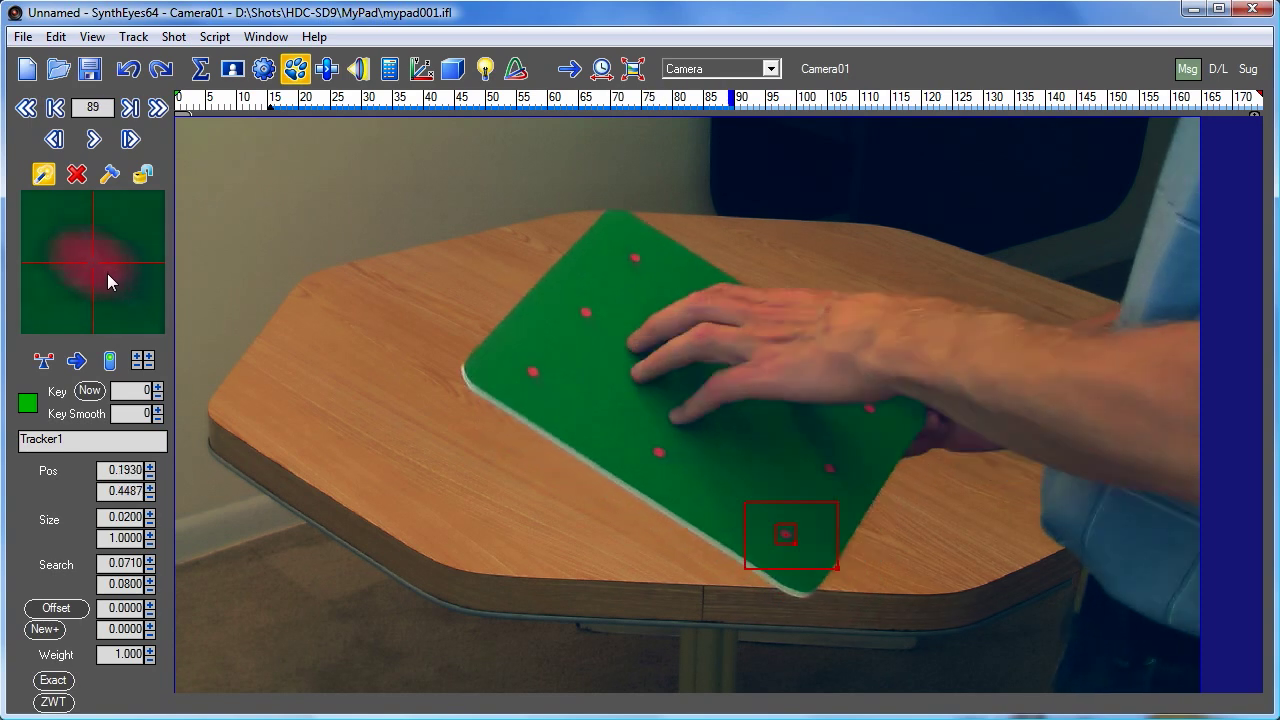
{"action": "scroll", "coordinate": [107, 273], "scroll_direction": "down", "scroll_amount": 9}
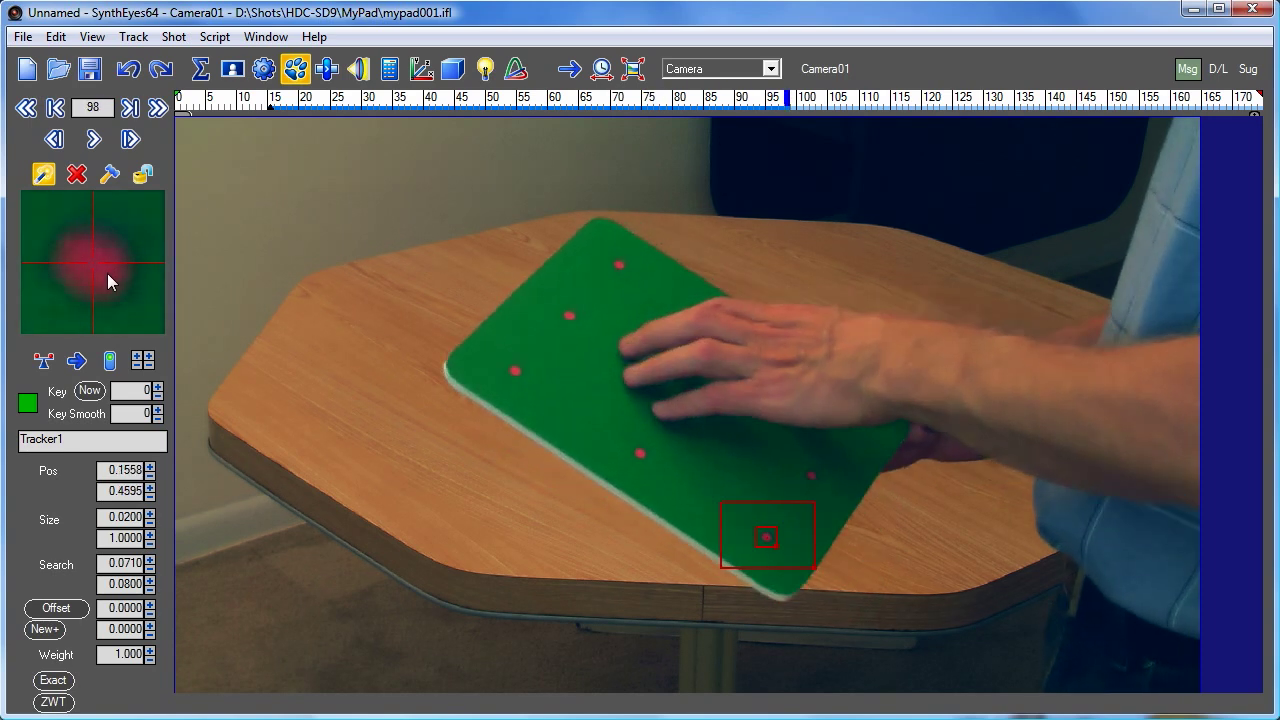
{"action": "scroll", "coordinate": [107, 273], "scroll_direction": "down", "scroll_amount": 1}
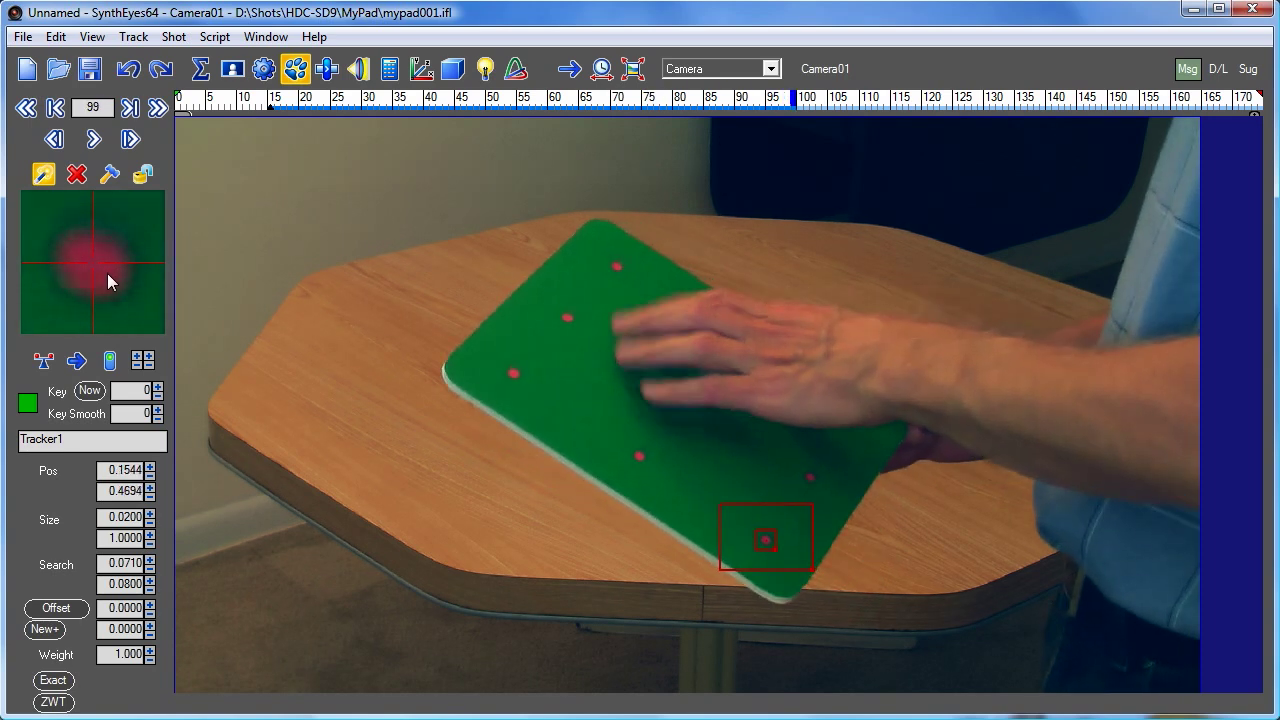
{"action": "scroll", "coordinate": [107, 273], "scroll_direction": "down", "scroll_amount": 5}
{"action": "scroll", "coordinate": [107, 274], "scroll_direction": "down", "scroll_amount": 8}
{"action": "scroll", "coordinate": [107, 275], "scroll_direction": "down", "scroll_amount": 9}
{"action": "scroll", "coordinate": [107, 275], "scroll_direction": "down", "scroll_amount": 4}
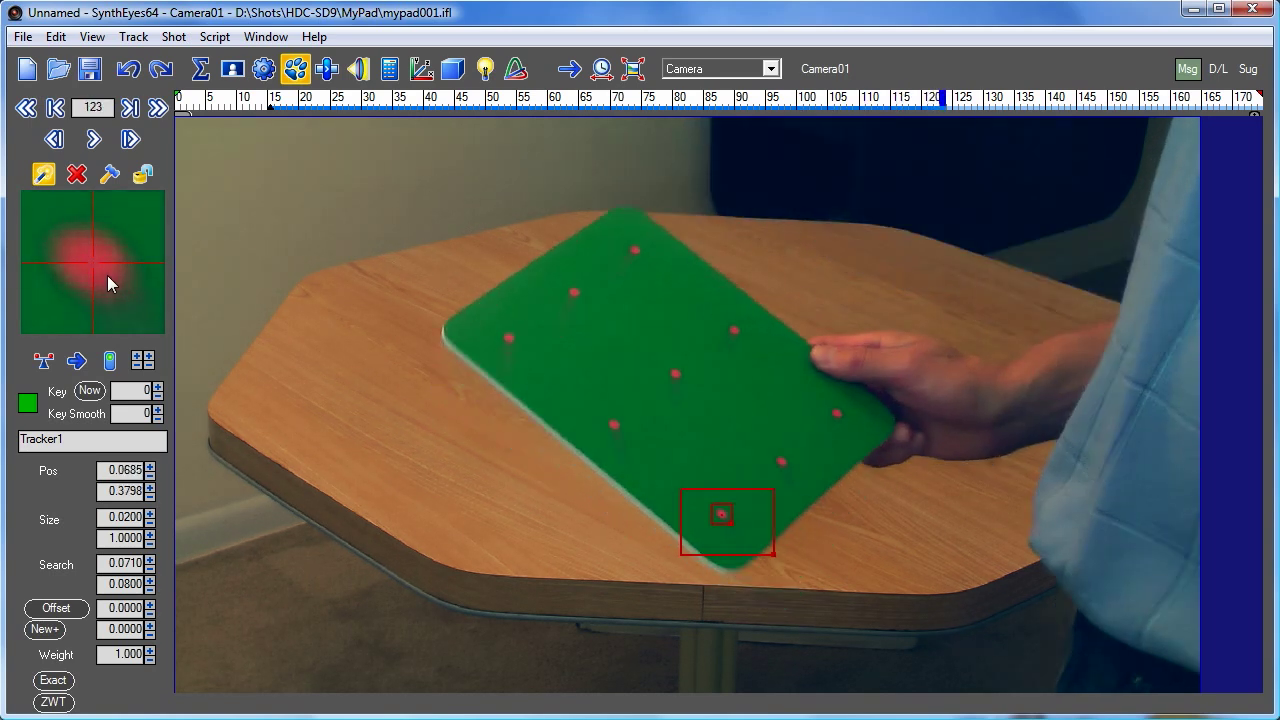
{"action": "scroll", "coordinate": [107, 275], "scroll_direction": "down", "scroll_amount": 3}
{"action": "scroll", "coordinate": [107, 275], "scroll_direction": "down", "scroll_amount": 4}
{"action": "scroll", "coordinate": [107, 275], "scroll_direction": "down", "scroll_amount": 12}
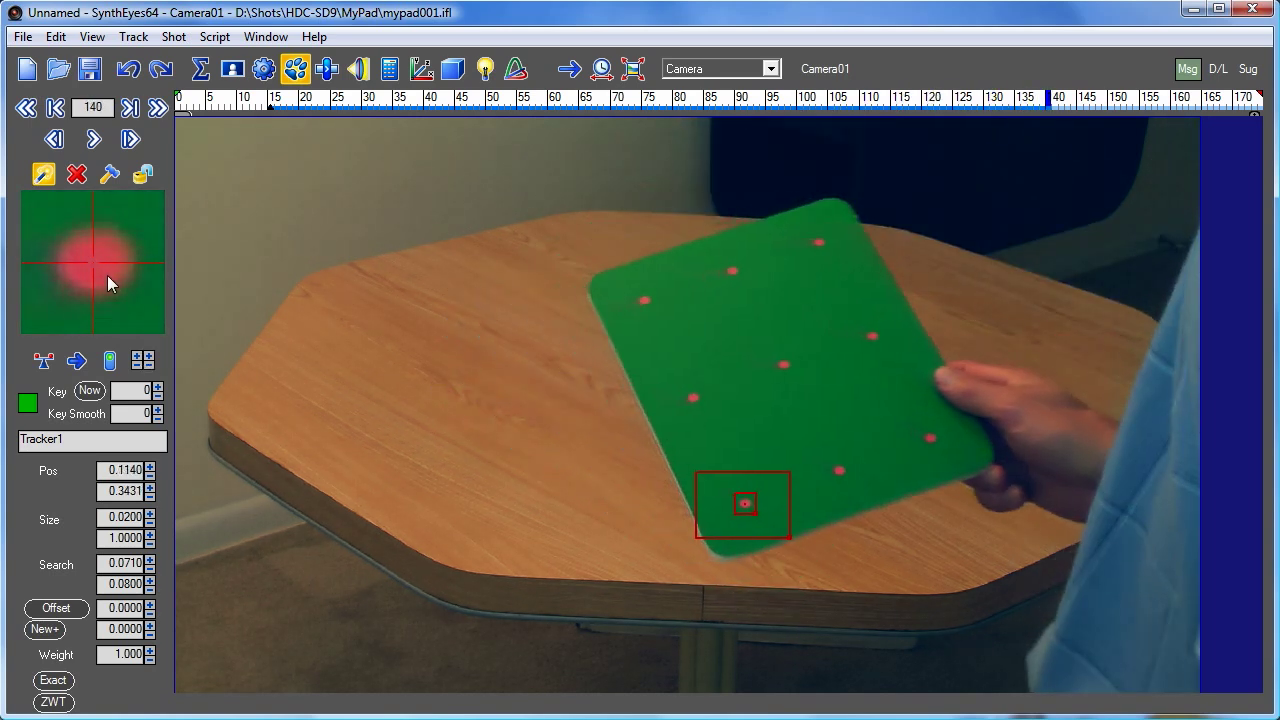
{"action": "scroll", "coordinate": [107, 275], "scroll_direction": "down", "scroll_amount": 20}
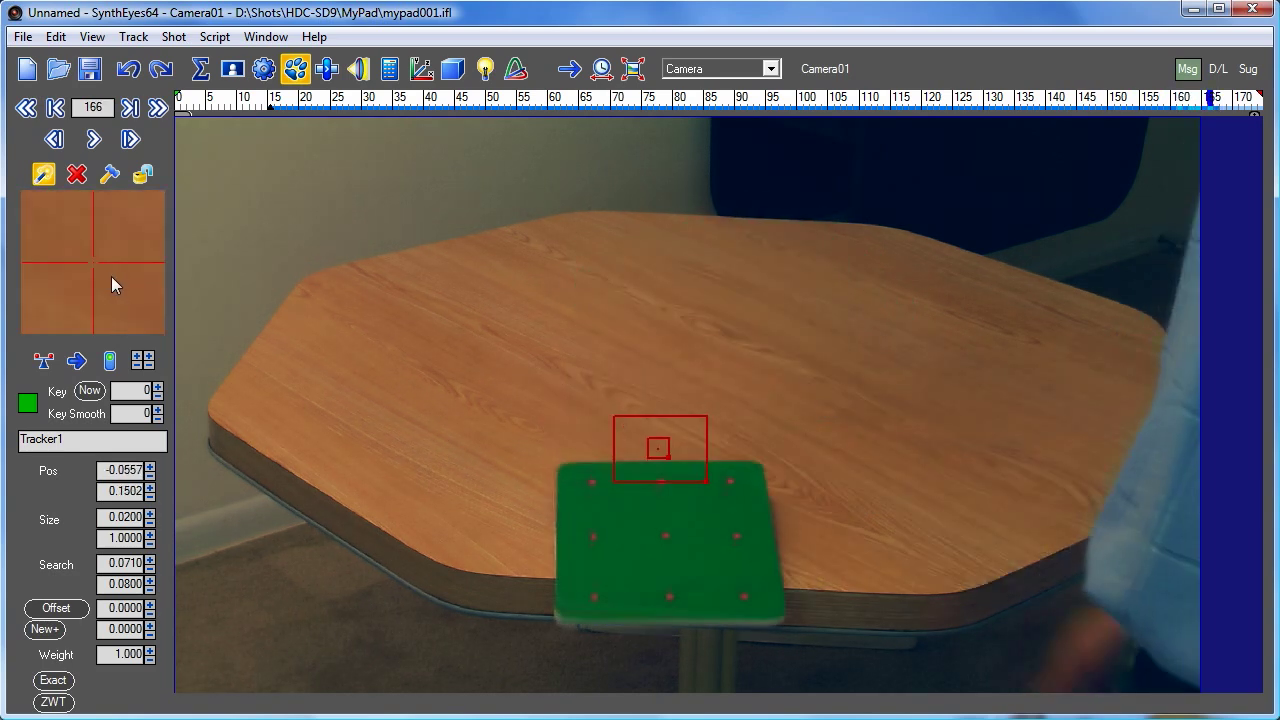
Go back to frame 161 and reposition the tracker on the blurred near-left corner dot at frames 161 and 162
{"action": "scroll", "coordinate": [111, 276], "scroll_direction": "up", "scroll_amount": 8}
{"action": "scroll", "coordinate": [111, 276], "scroll_direction": "down", "scroll_amount": 3}
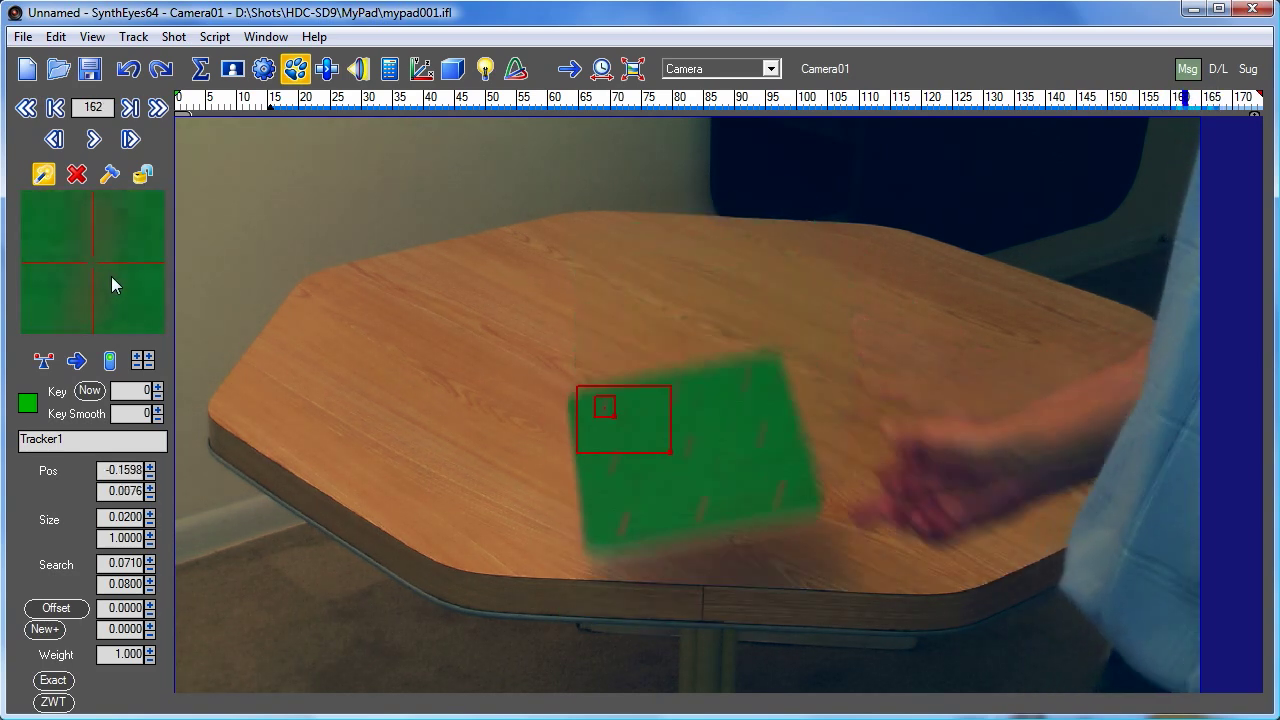
{"action": "scroll", "coordinate": [111, 276], "scroll_direction": "up", "scroll_amount": 4}
{"action": "scroll", "coordinate": [111, 276], "scroll_direction": "down", "scroll_amount": 2}
{"action": "scroll", "coordinate": [111, 285], "scroll_direction": "down", "scroll_amount": 1}
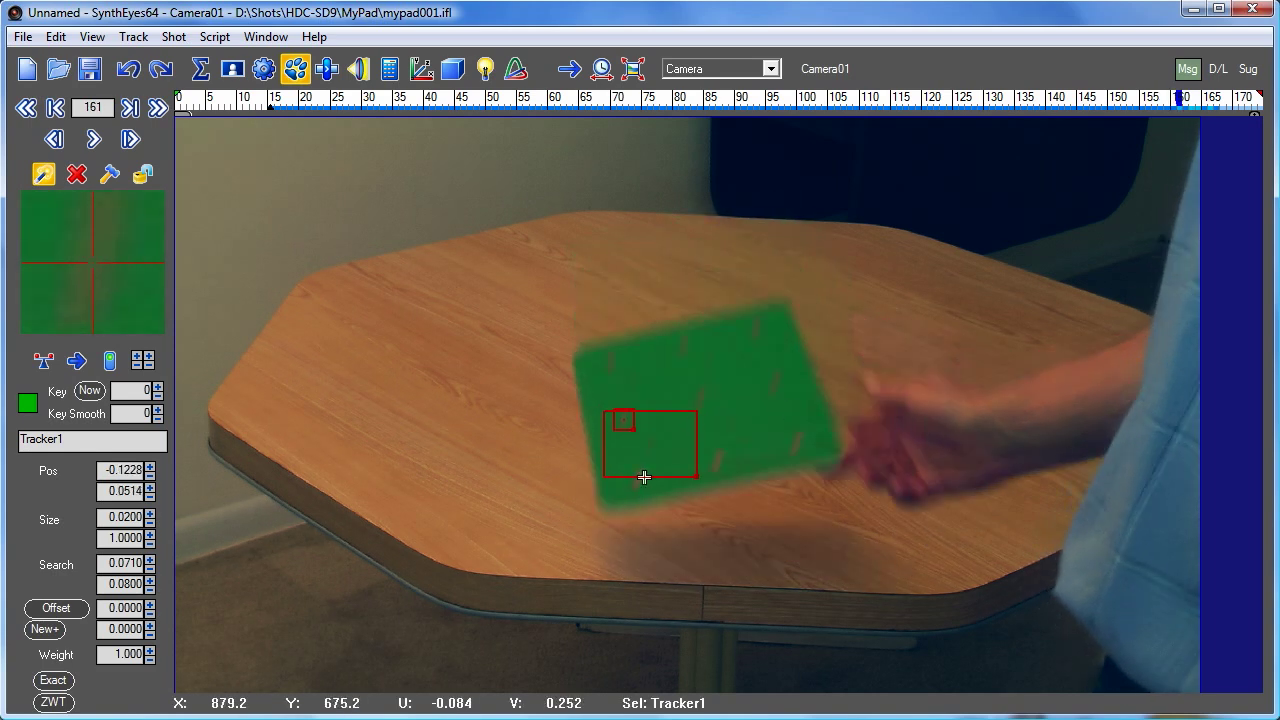
{"action": "left_click_drag", "start_coordinate": [122, 279], "coordinate": [130, 317]}
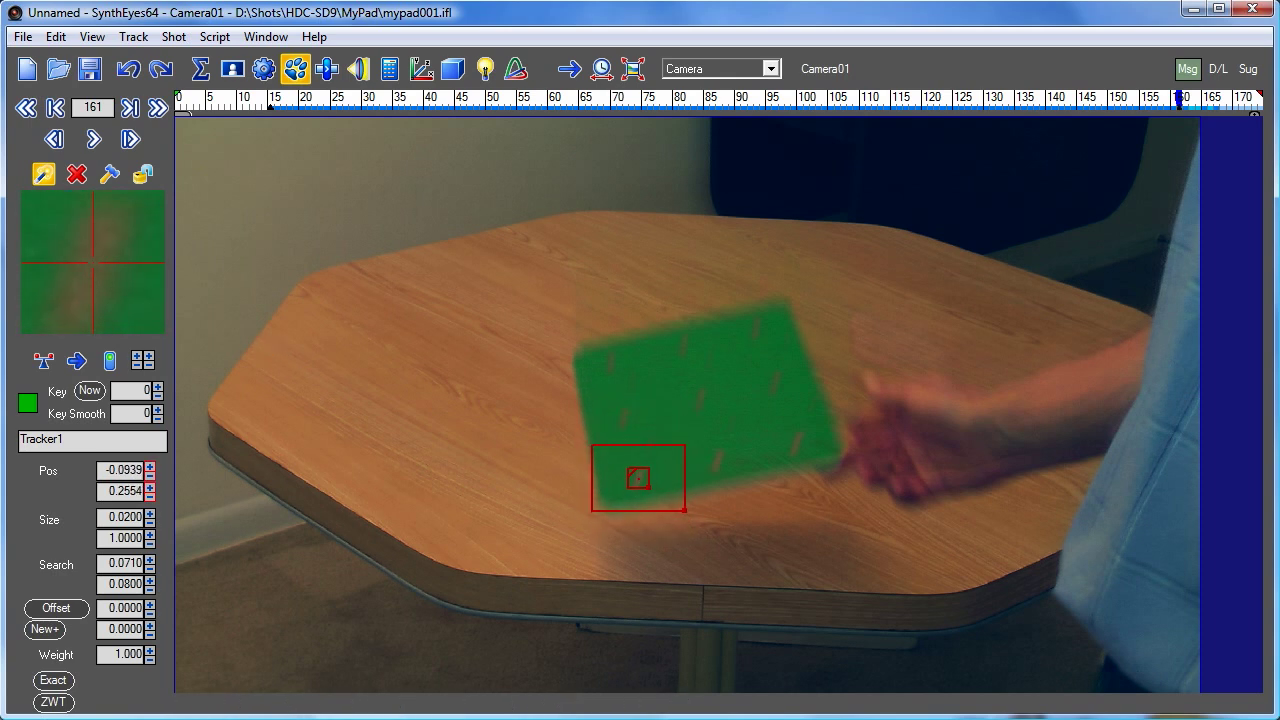
{"action": "scroll", "coordinate": [138, 293], "scroll_direction": "down", "scroll_amount": 1}
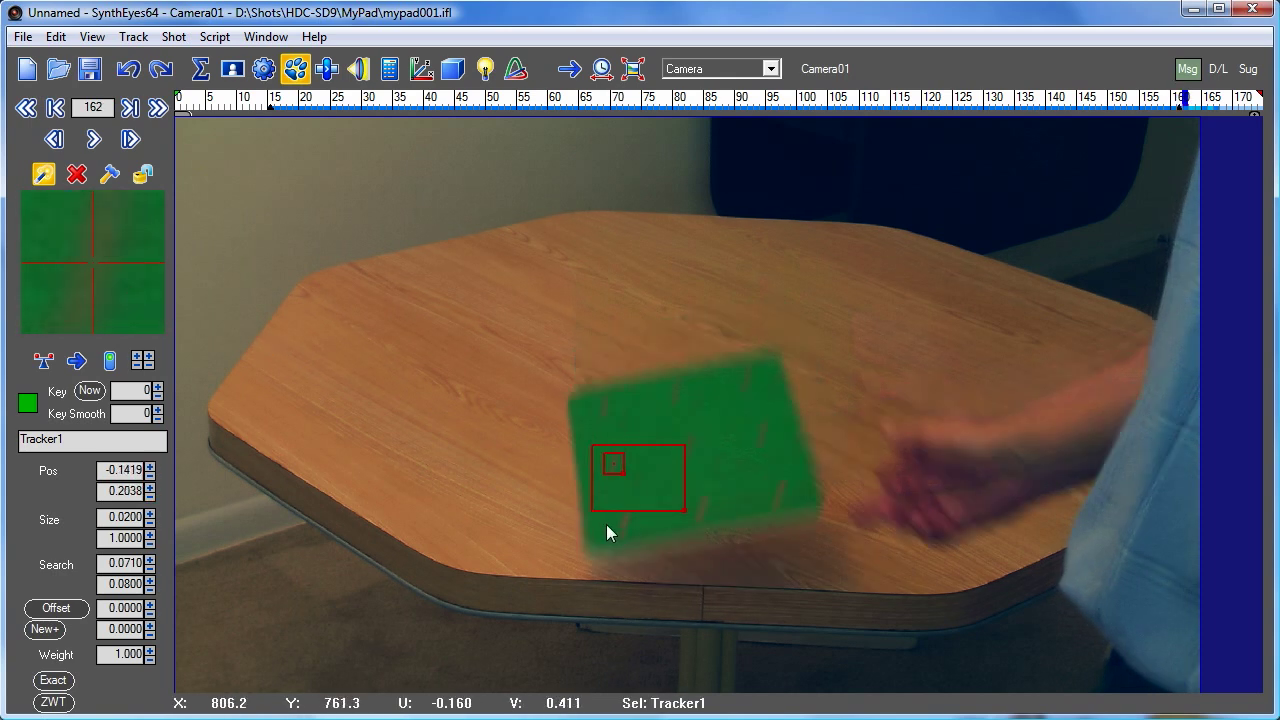
{"action": "left_click_drag", "start_coordinate": [620, 523], "coordinate": [630, 529]}
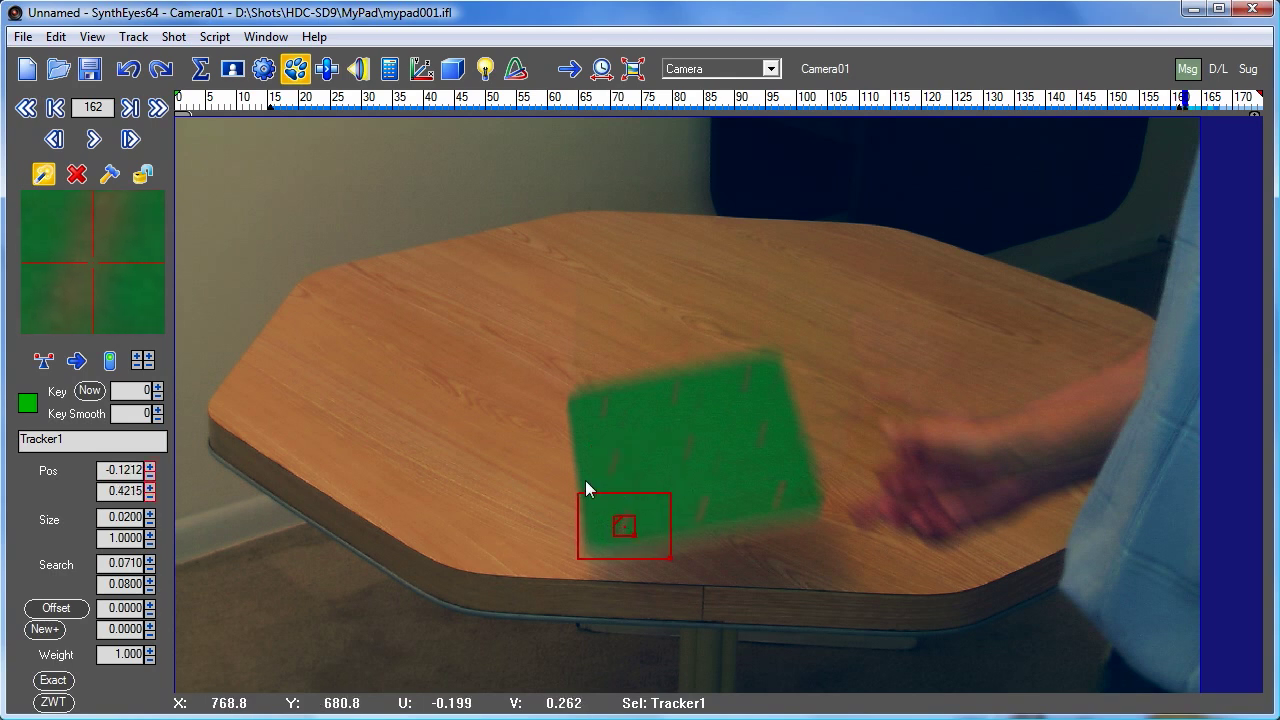
Reposition the tracker on the near-left corner dot at frames 163, 164 and 165
{"action": "key", "text": "s"}
{"action": "mouse_move", "coordinate": [607, 573]}
{"action": "left_mouse_down"}
{"action": "mouse_move", "coordinate": [612, 585]}
{"action": "mouse_move", "coordinate": [608, 575]}
{"action": "left_mouse_up"}
{"action": "key", "text": "s"}
{"action": "left_click", "coordinate": [598, 597]}
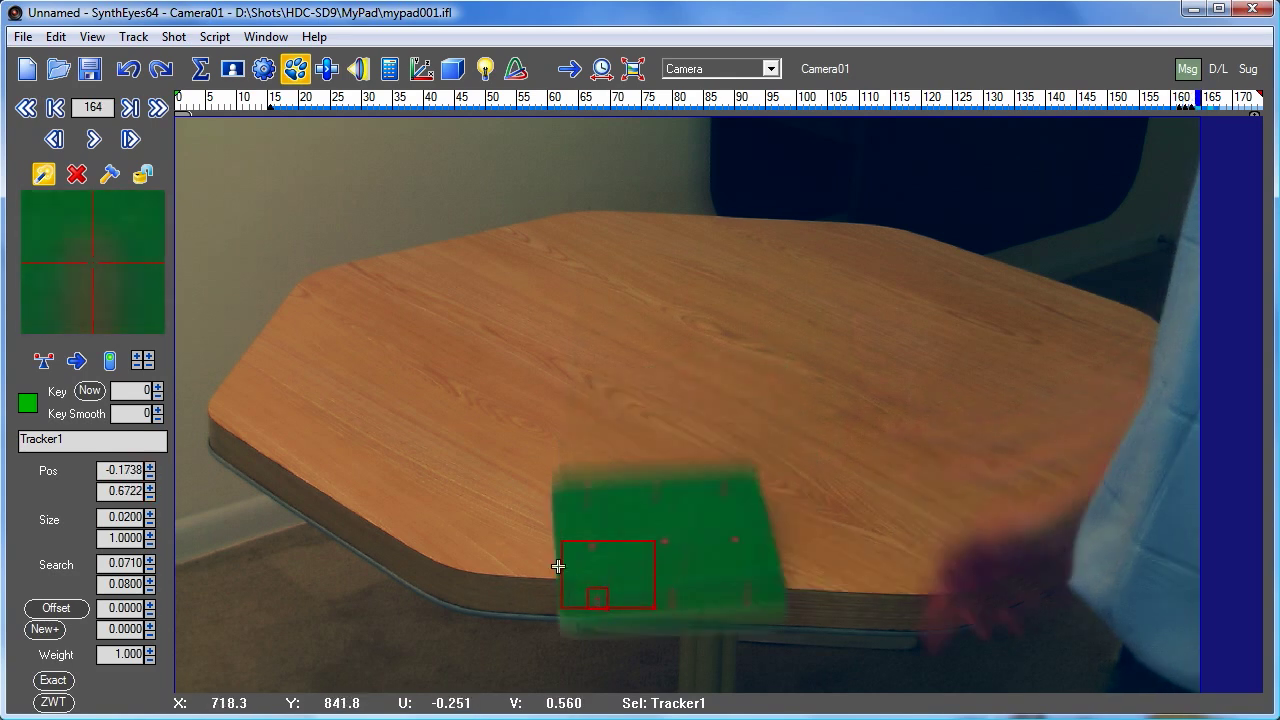
{"action": "left_click_drag", "start_coordinate": [594, 596], "coordinate": [597, 600]}
{"action": "key", "text": "s"}
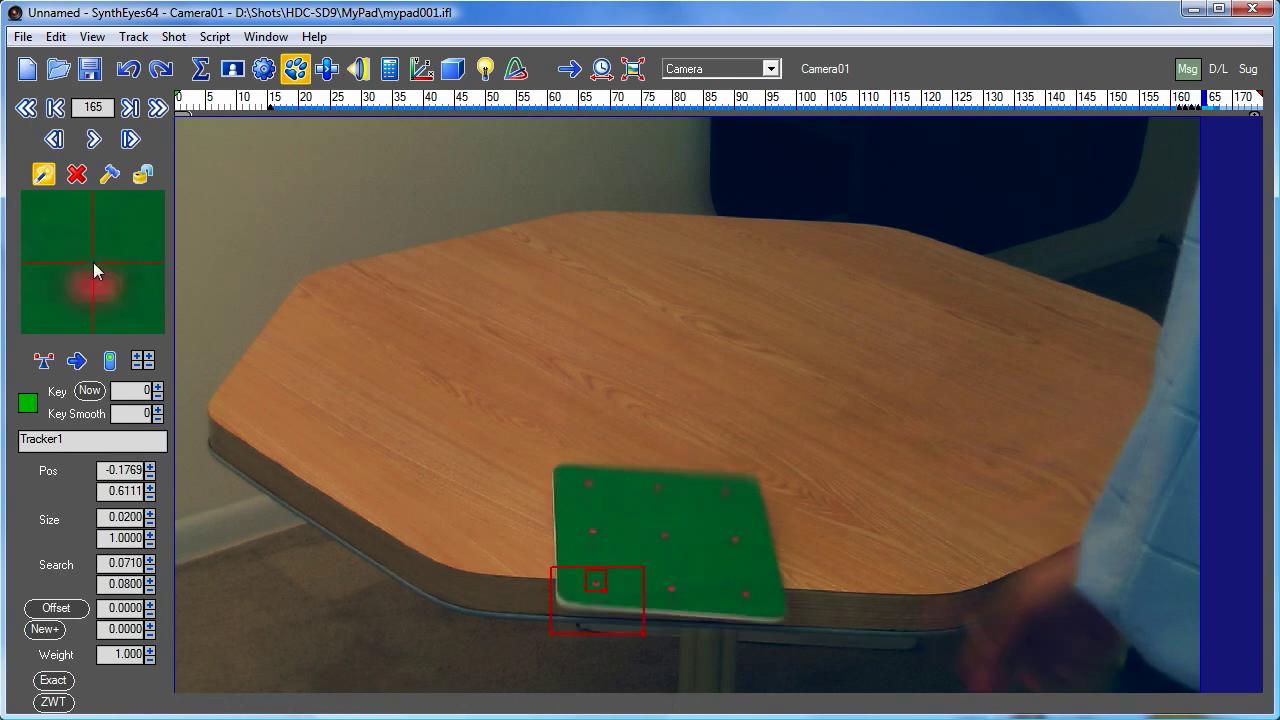
{"action": "left_click_drag", "start_coordinate": [96, 279], "coordinate": [96, 257]}
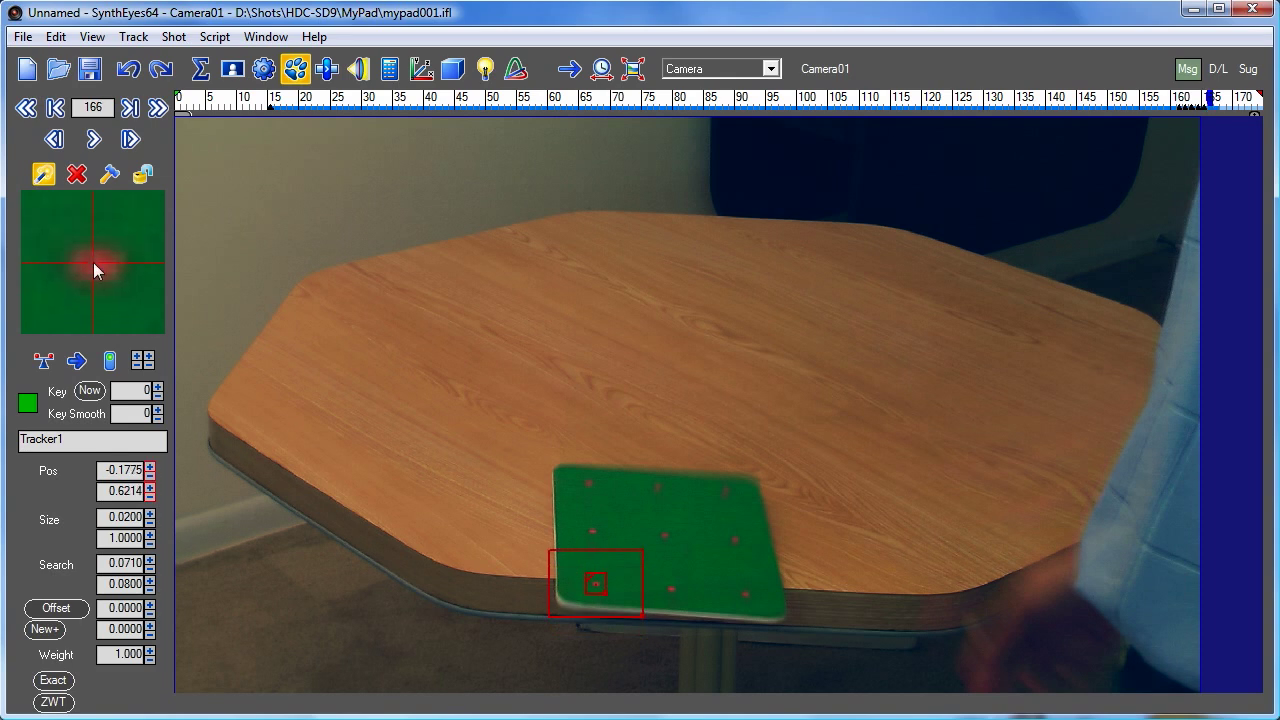
Track the near-left corner dot on to frame 174 and lock its tracker
{"action": "key", "text": "s"}
{"action": "key", "text": "s"}
{"action": "key", "text": "s"}
{"action": "key", "text": "s"}
{"action": "key", "text": "s"}
{"action": "key", "text": "s"}
{"action": "key", "text": "s"}
{"action": "key", "text": "s"}
{"action": "key", "text": "s"}
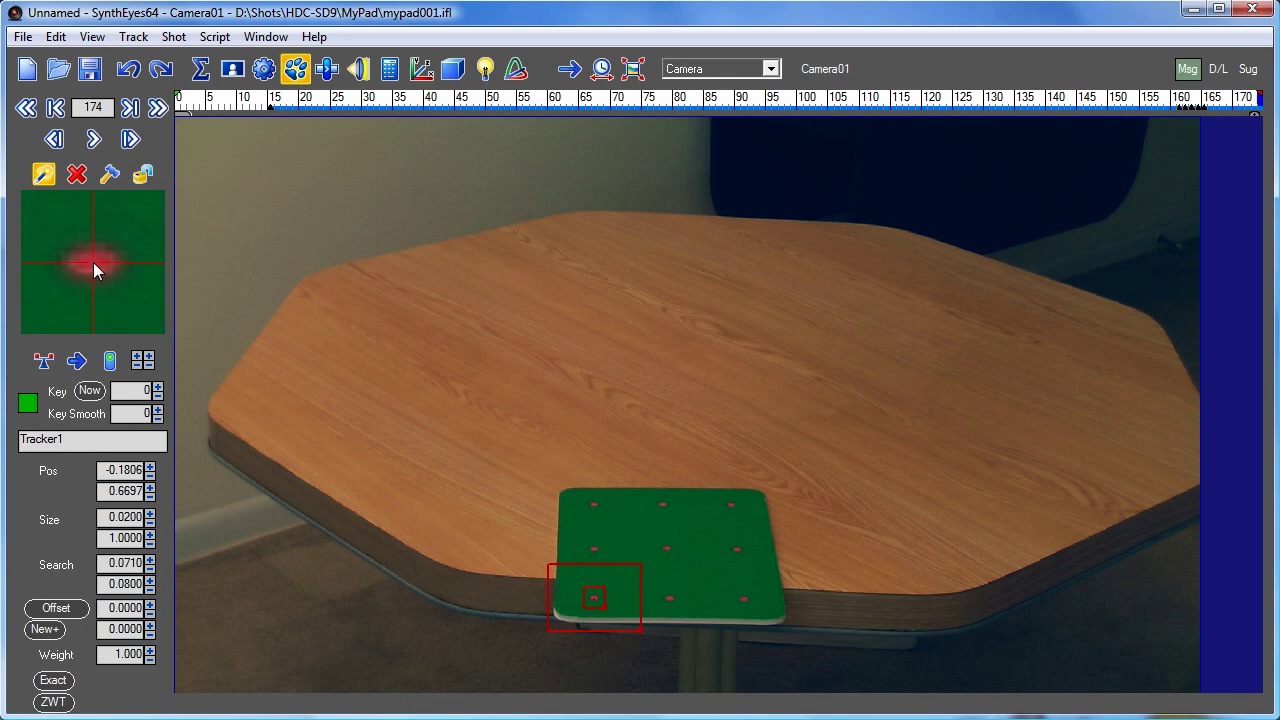
{"action": "key", "text": "l"}
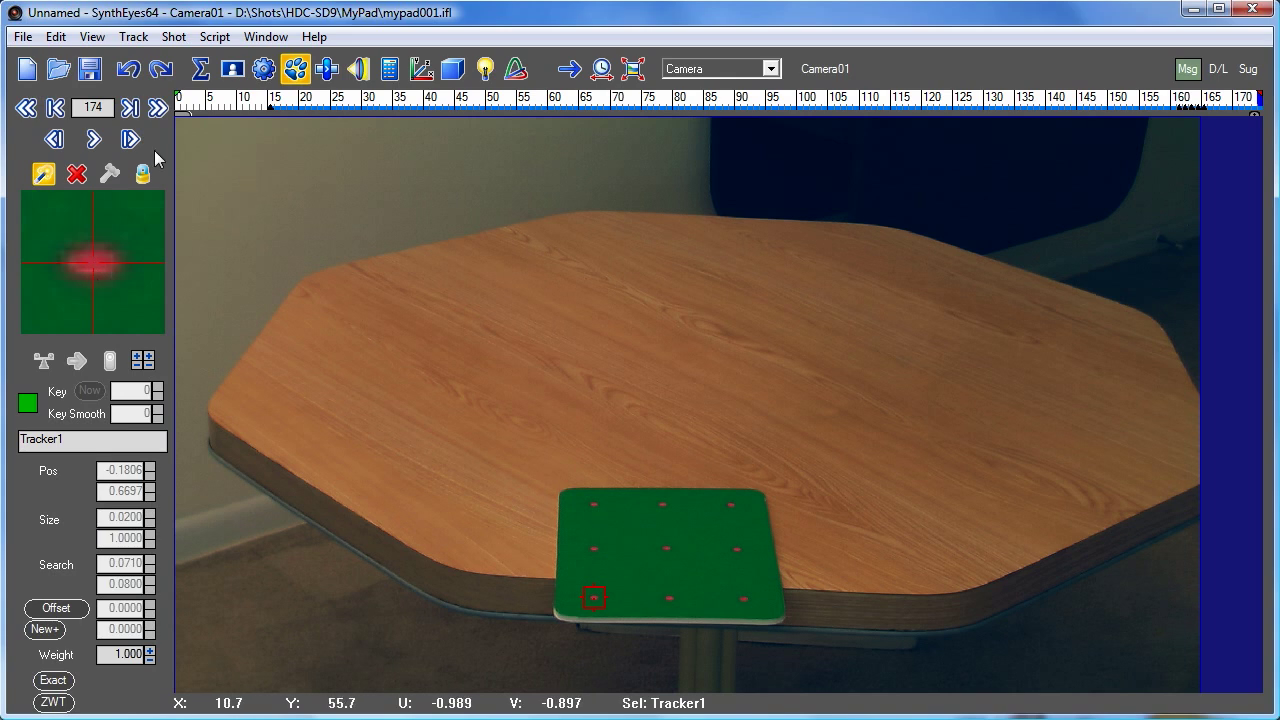
Place a tracker on the middle dot of the pad's near row at frame 0 and track it forward by playing the shot
{"action": "key", "text": "Home"}
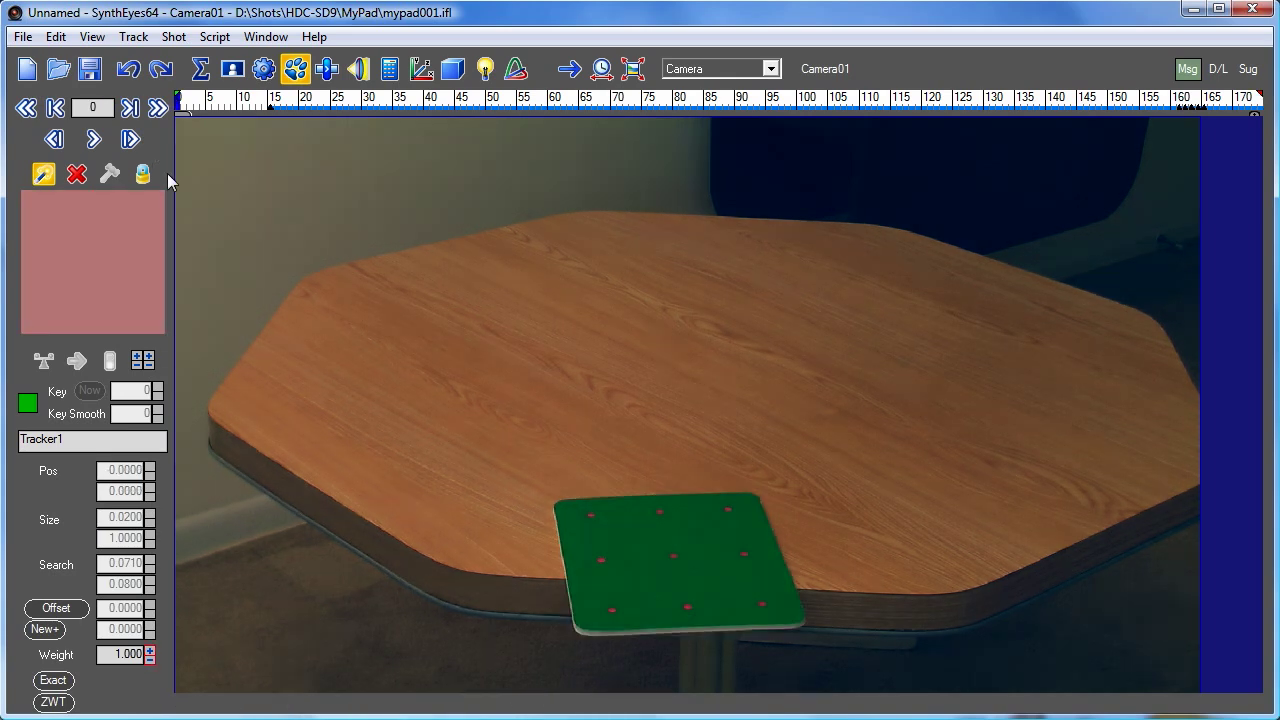
{"action": "left_click", "coordinate": [688, 607]}
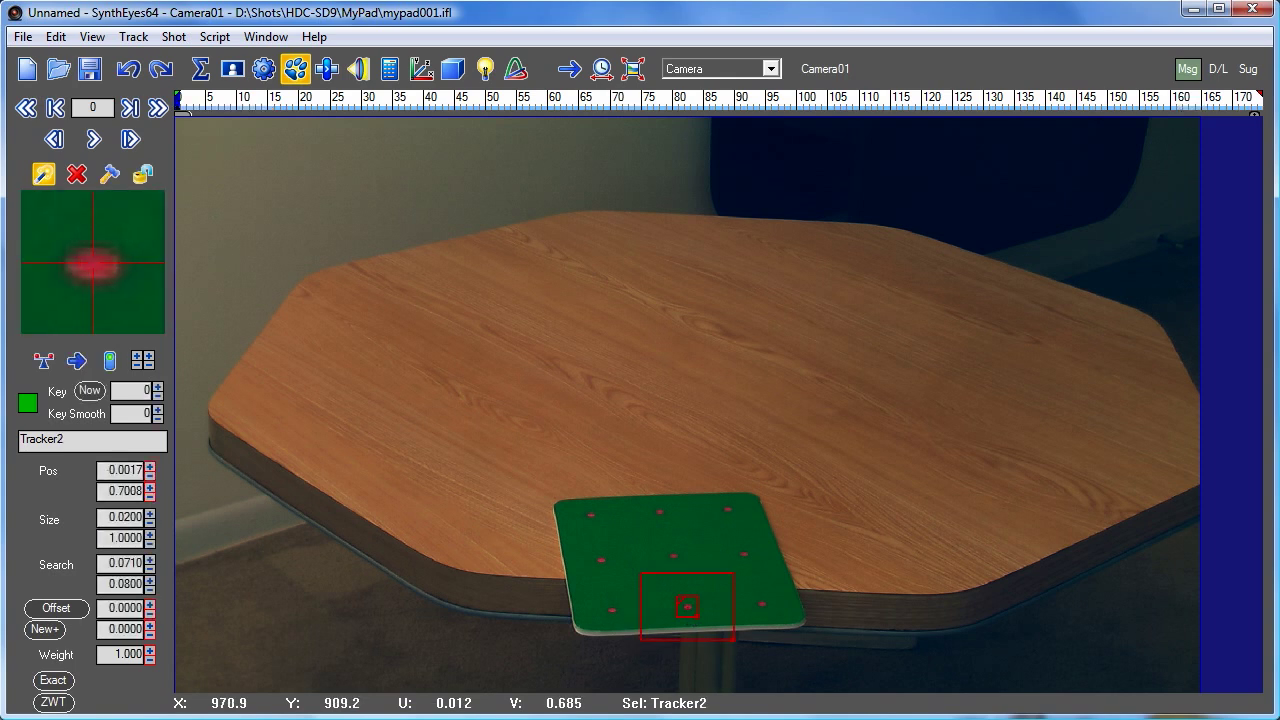
{"action": "key", "text": "space"}
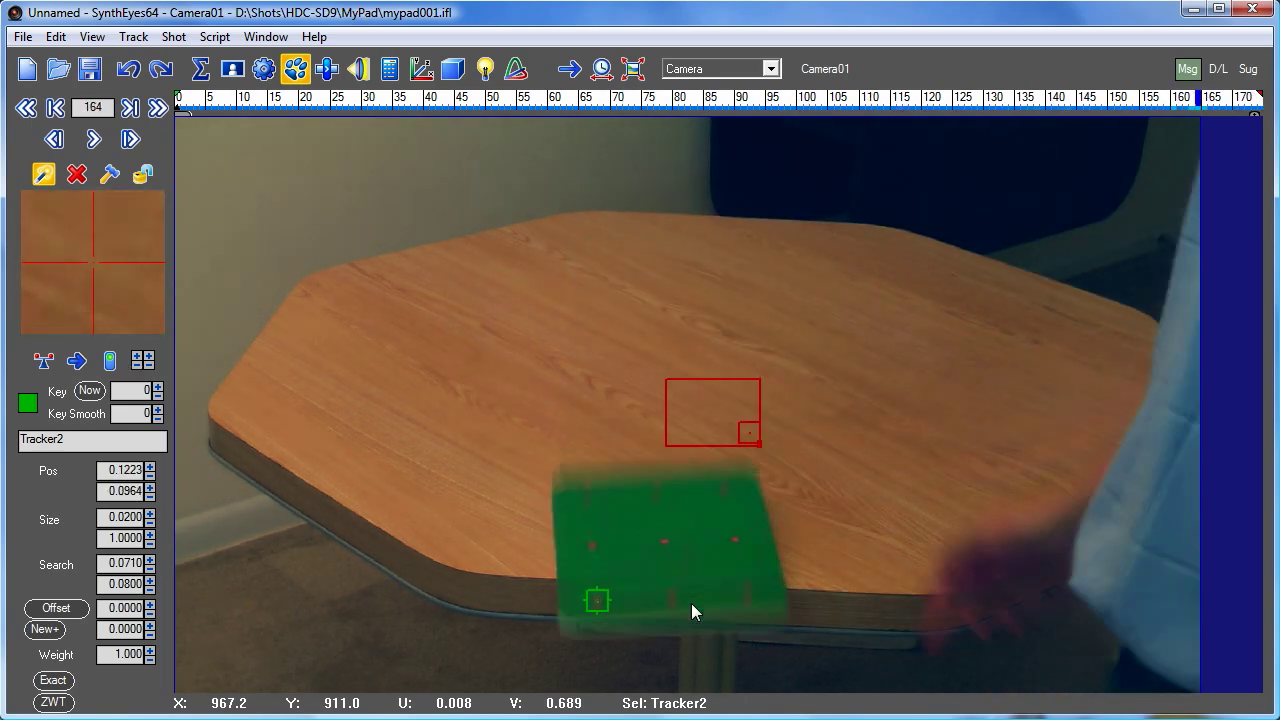
Return to frame 161 and reposition the tracker on the near row's middle dot at frames 161 and 162
{"action": "key", "text": "s"}
{"action": "key", "text": "s"}
{"action": "key", "text": "s"}
{"action": "key", "text": "s"}
{"action": "key", "text": "s"}
{"action": "key", "text": "s"}
{"action": "key", "text": "s"}
{"action": "key", "text": "d"}
{"action": "key", "text": "d"}
{"action": "key", "text": "d"}
{"action": "key", "text": "d"}
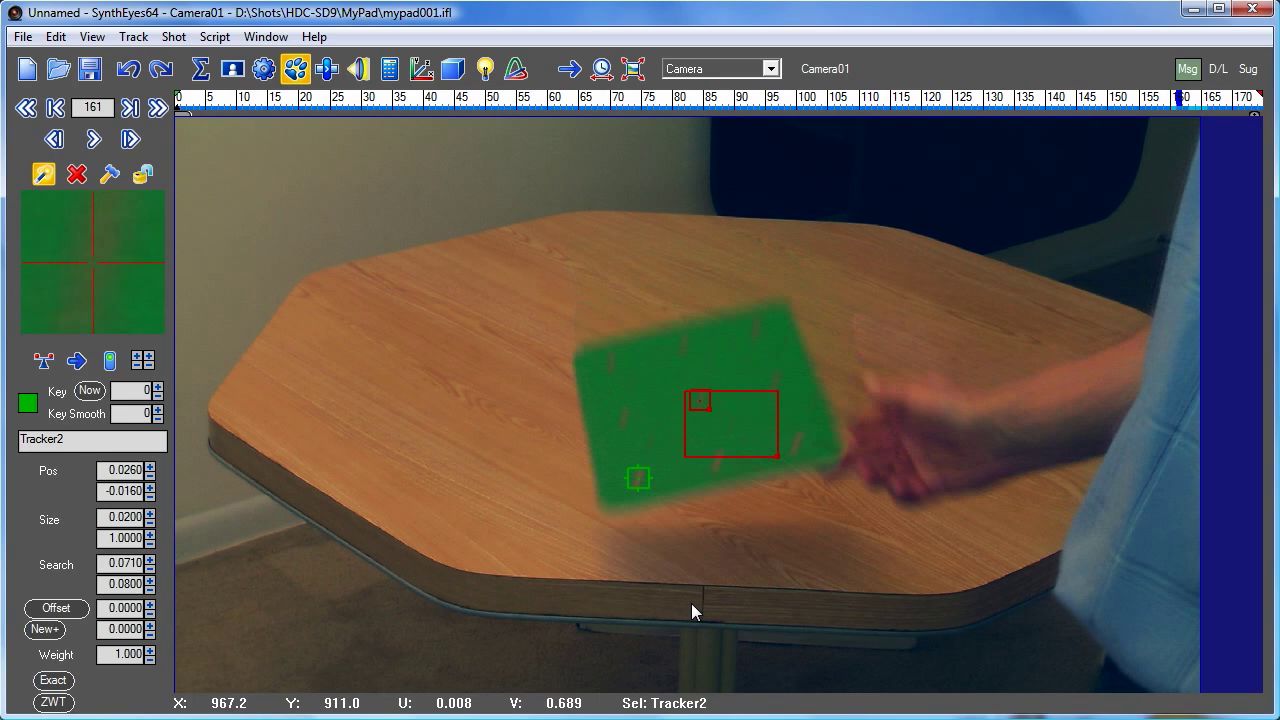
{"action": "left_click", "coordinate": [716, 464]}
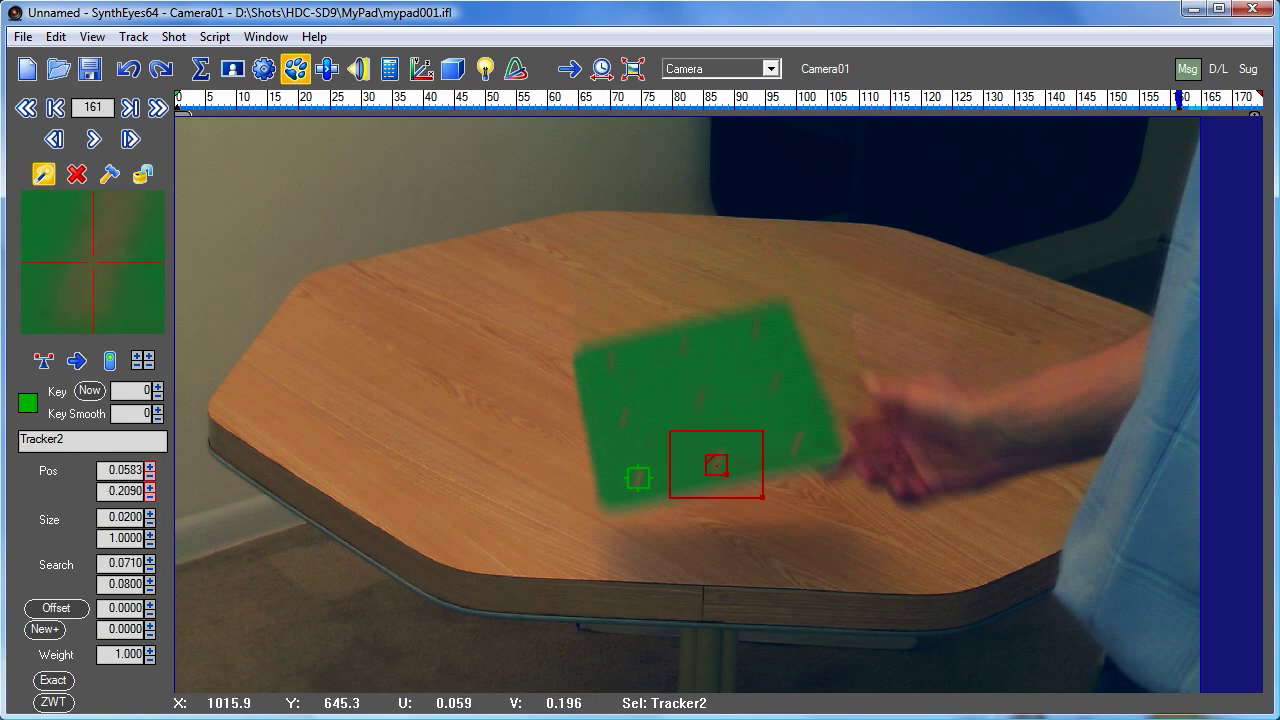
{"action": "key", "text": "d"}
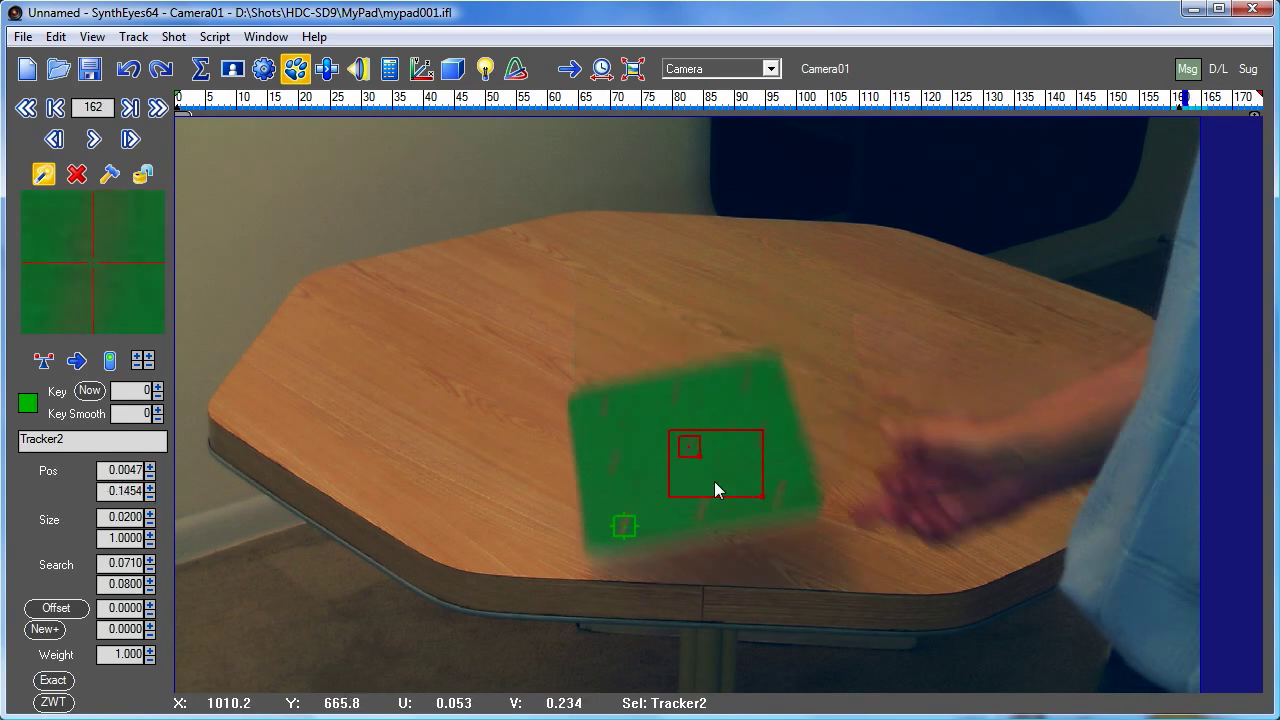
{"action": "left_click", "coordinate": [702, 507]}
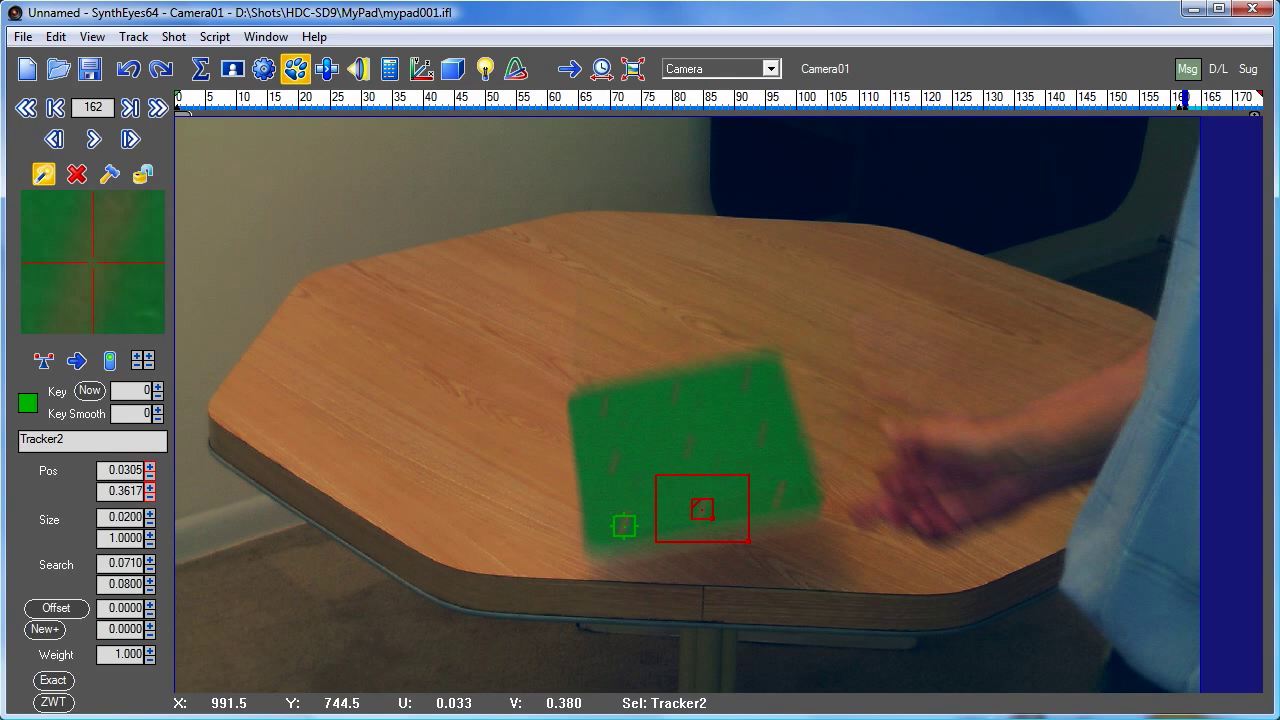
Reposition the tracker on the near row's middle dot at frames 163, 164 and 165
{"action": "key", "text": "d"}
{"action": "left_click", "coordinate": [685, 570]}
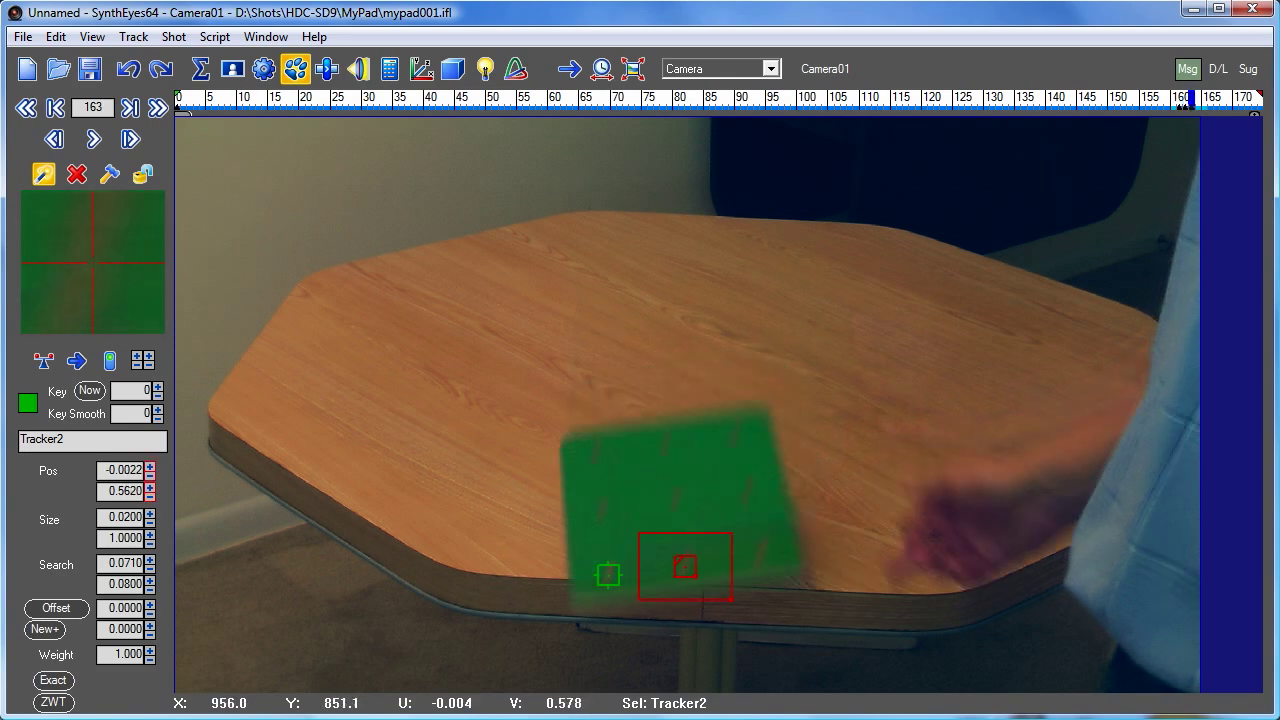
{"action": "key", "text": "d"}
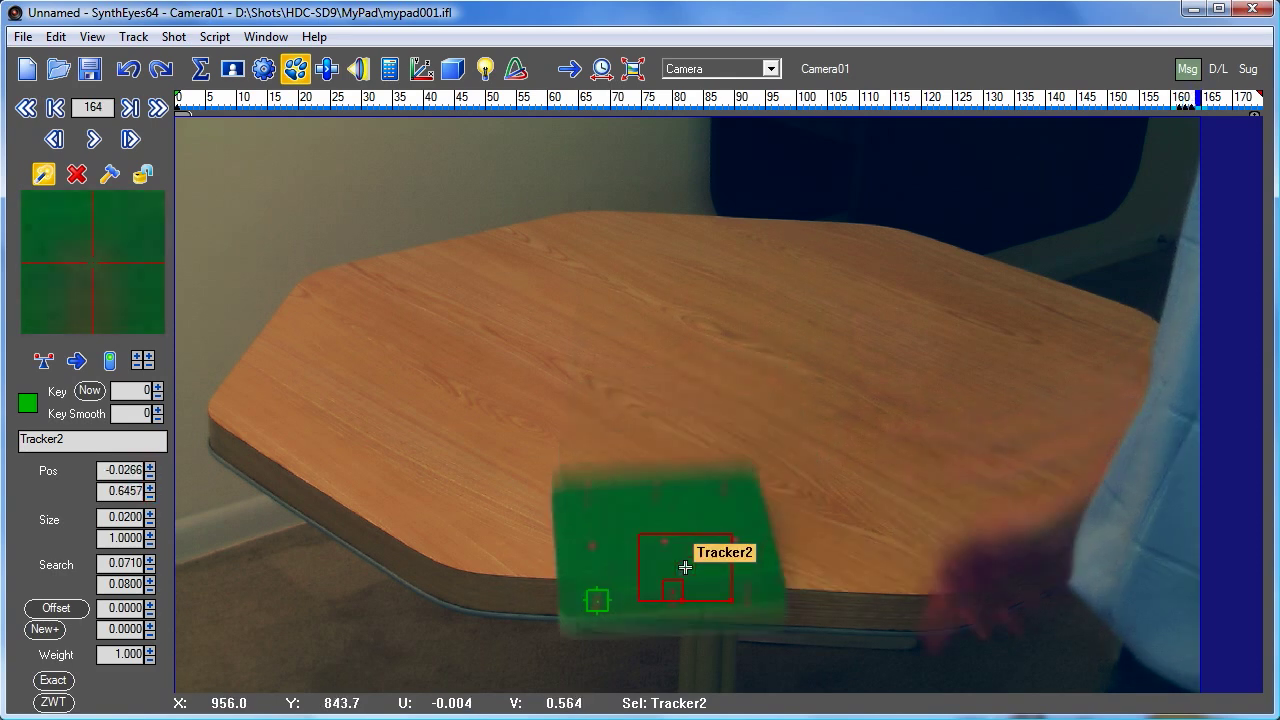
{"action": "left_click", "coordinate": [673, 598]}
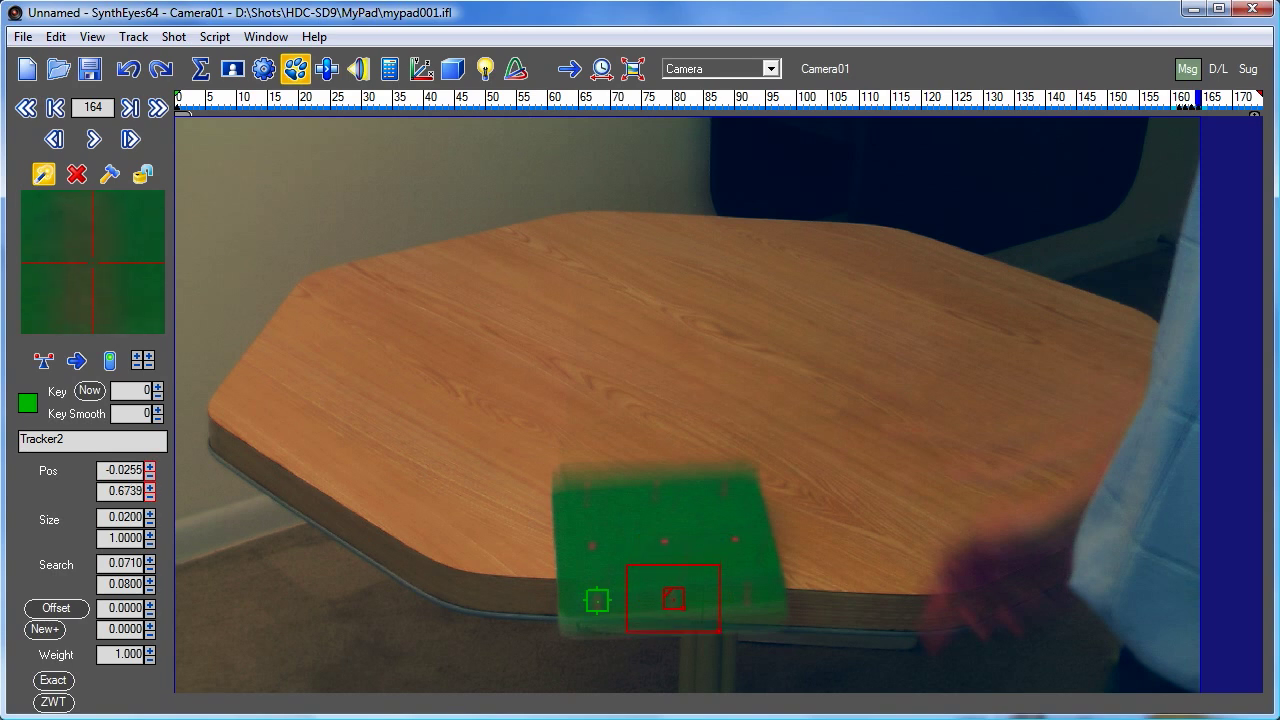
{"action": "key", "text": "d"}
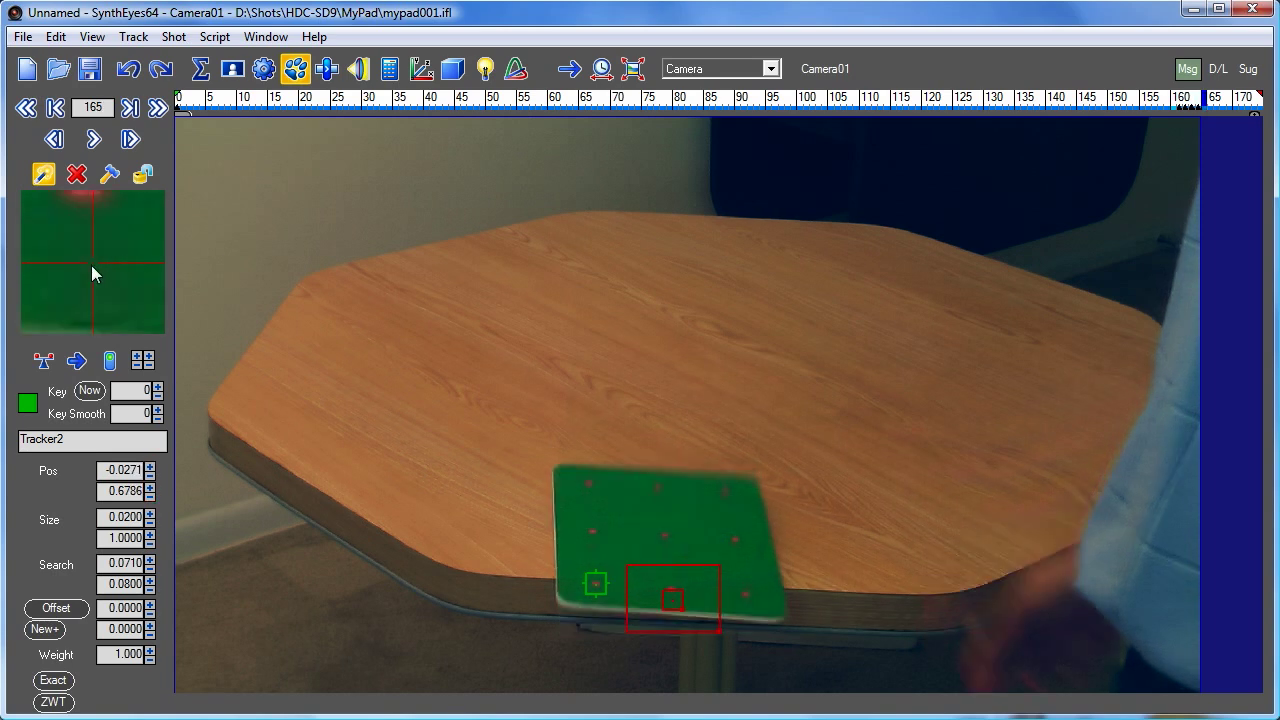
{"action": "left_click_drag", "start_coordinate": [84, 256], "coordinate": [89, 329]}
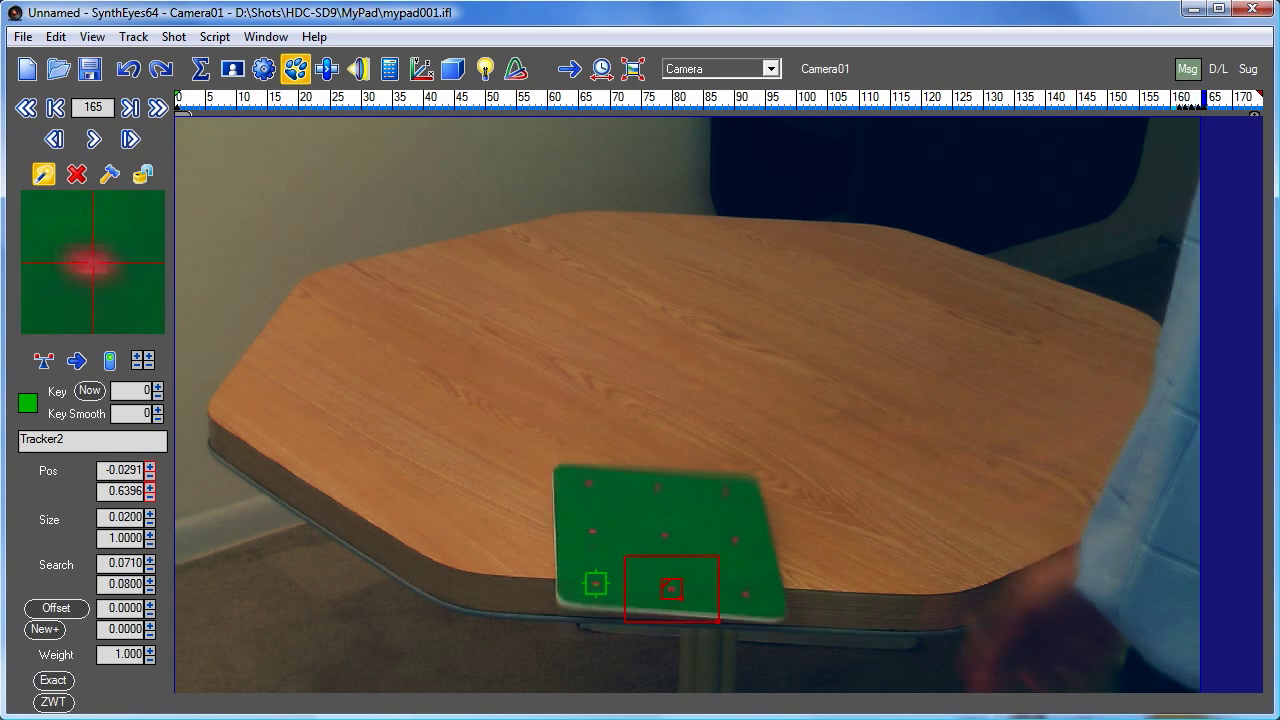
Track the near row's middle dot on to frame 174 and lock its tracker
{"action": "key", "text": "d"}
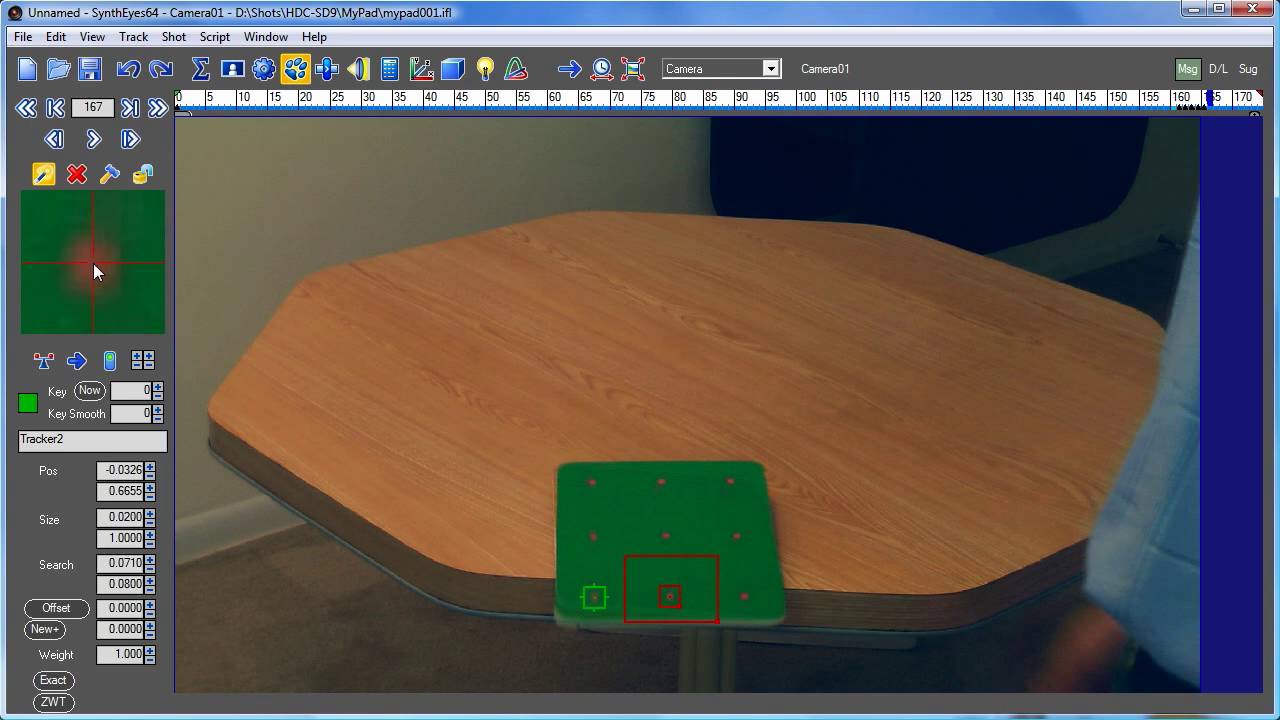
{"action": "key", "text": "d"}
{"action": "key", "text": "d"}
{"action": "key", "text": "d"}
{"action": "key", "text": "d"}
{"action": "key", "text": "d"}
{"action": "key", "text": "d"}
{"action": "key", "text": "d"}
{"action": "key", "text": "d"}
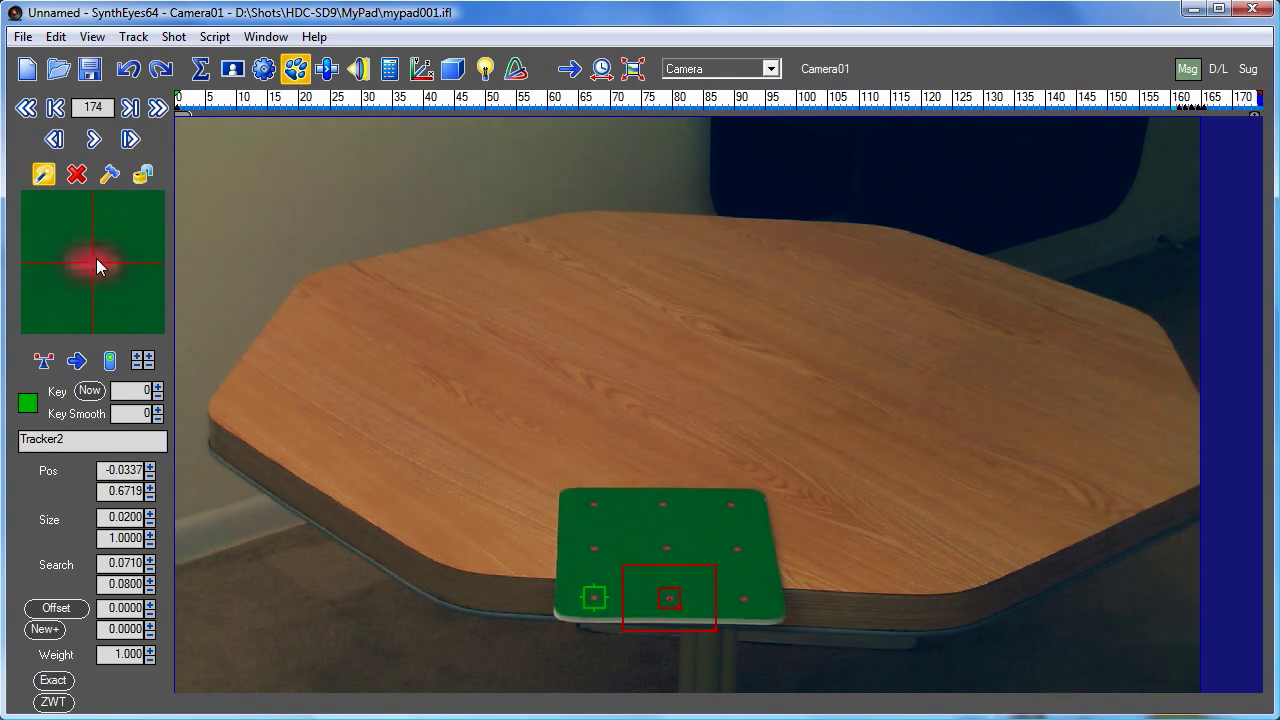
{"action": "key", "text": "l"}
Return to frame 0 and place a tracker centered on the pad's near-right corner dot
{"action": "key", "text": "Home"}
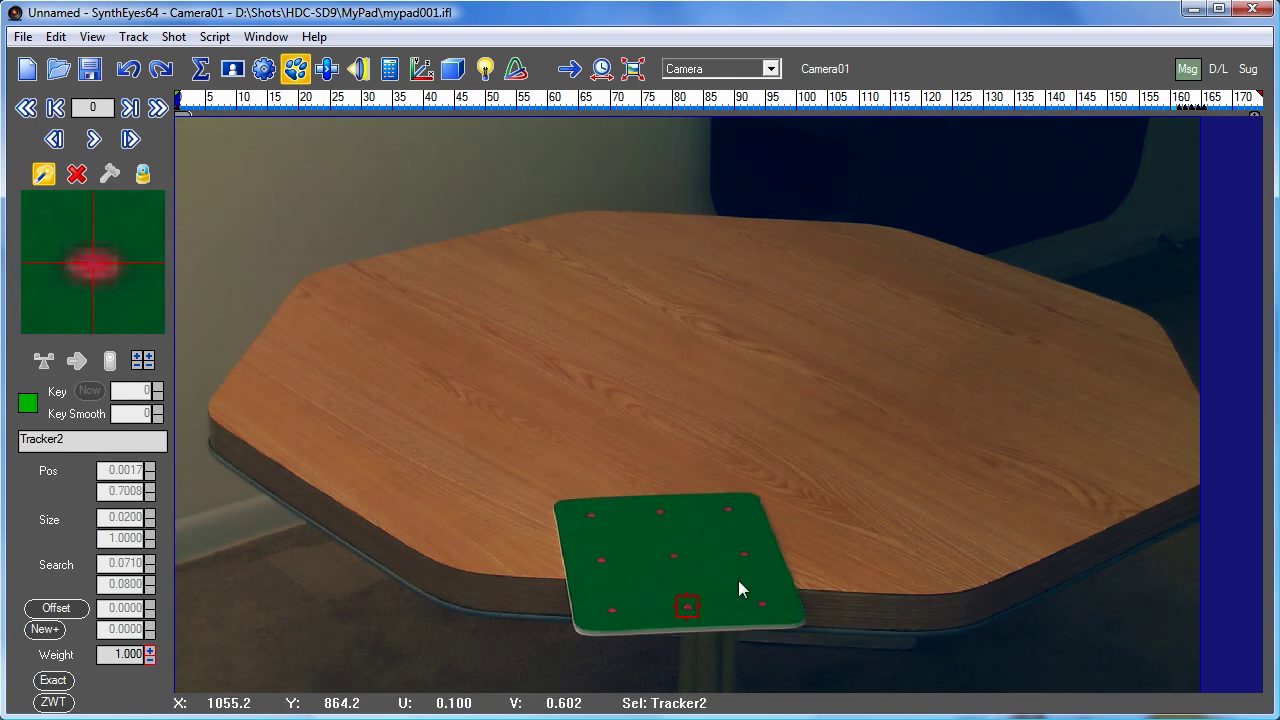
{"action": "left_click", "coordinate": [761, 607]}
{"action": "left_click_drag", "start_coordinate": [759, 626], "coordinate": [756, 617]}
{"action": "left_click_drag", "start_coordinate": [100, 268], "coordinate": [102, 274]}
Track the near-right corner dot forward from frame 0 to frame 69
{"action": "key", "text": "d"}
{"action": "key", "text": "d"}
{"action": "key", "text": "d"}
{"action": "key", "text": "d"}
{"action": "key", "text": "d"}
{"action": "key", "text": "d"}
{"action": "key", "text": "d"}
{"action": "key", "text": "d"}
{"action": "key", "text": "d"}
{"action": "key", "text": "d"}
{"action": "key", "text": "d"}
{"action": "key", "text": "d"}
{"action": "key", "text": "d"}
{"action": "key", "text": "d"}
{"action": "key", "text": "d"}
{"action": "key", "text": "d"}
{"action": "key", "text": "d"}
{"action": "key", "text": "d"}
{"action": "key", "text": "d"}
{"action": "key", "text": "d"}
{"action": "key", "text": "d"}
{"action": "key", "text": "d"}
{"action": "key", "text": "d"}
{"action": "key", "text": "d"}
{"action": "key", "text": "d"}
{"action": "key", "text": "d"}
{"action": "key", "text": "d"}
{"action": "key", "text": "d"}
{"action": "key", "text": "d"}
{"action": "key", "text": "d"}
{"action": "key", "text": "d"}
{"action": "key", "text": "d"}
{"action": "key", "text": "d"}
{"action": "key", "text": "d"}
{"action": "key", "text": "d"}
{"action": "key", "text": "d"}
{"action": "key", "text": "d"}
{"action": "key", "text": "d"}
{"action": "key", "text": "d"}
{"action": "key", "text": "d"}
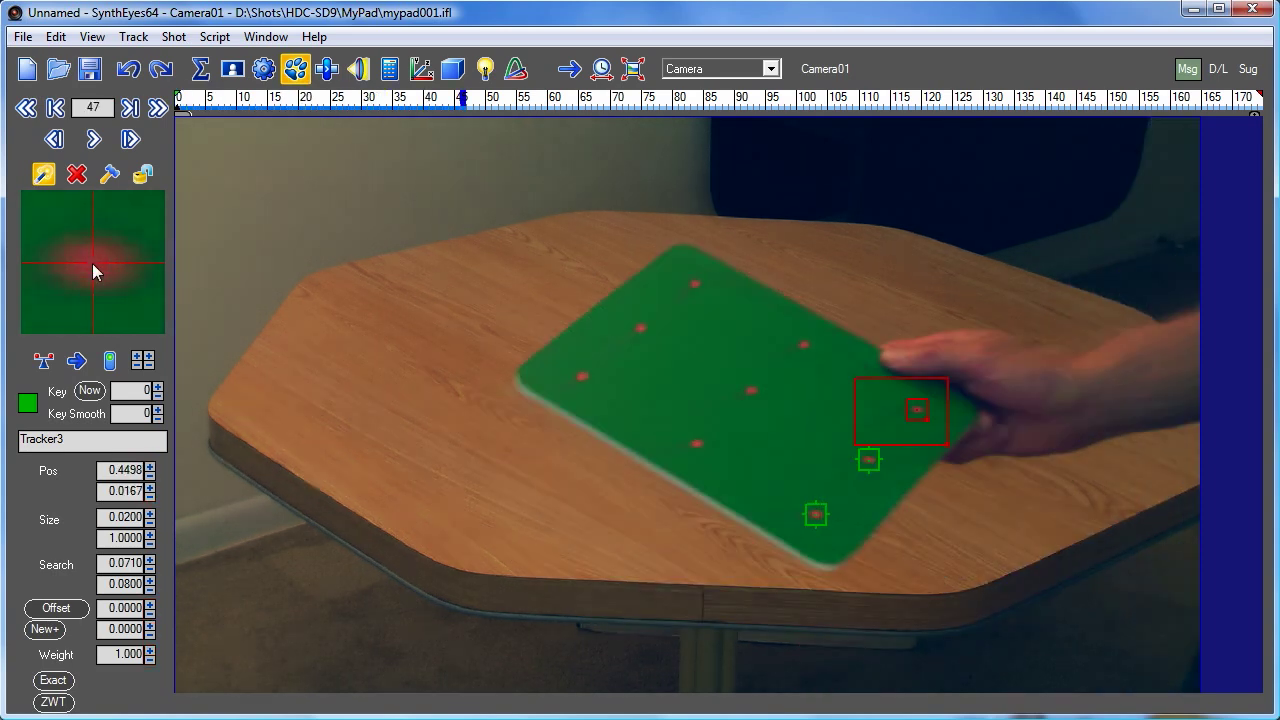
{"action": "key", "text": "s"}
{"action": "key", "text": "s"}
{"action": "key", "text": "s"}
{"action": "key", "text": "s"}
{"action": "key", "text": "s"}
{"action": "key", "text": "s"}
{"action": "key", "text": "s"}
{"action": "key", "text": "s"}
{"action": "key", "text": "s"}
{"action": "key", "text": "s"}
{"action": "key", "text": "s"}
{"action": "key", "text": "s"}
{"action": "key", "text": "s"}
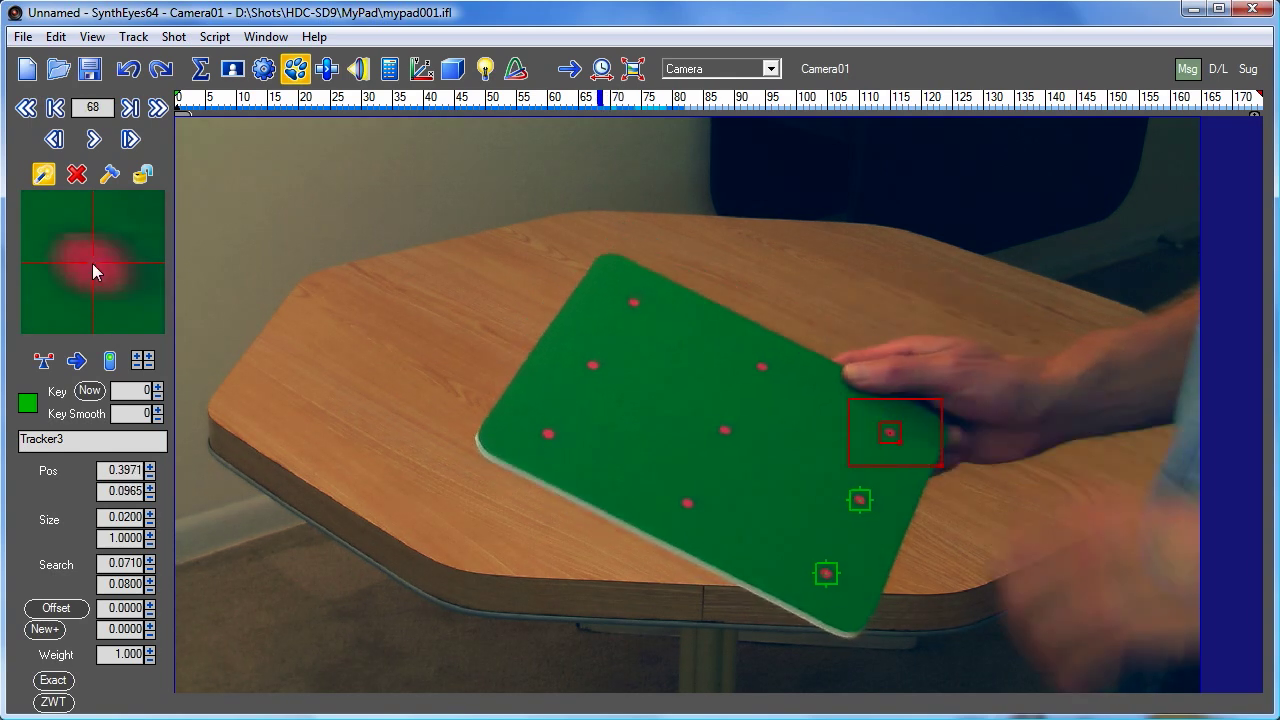
{"action": "scroll", "coordinate": [92, 263], "scroll_direction": "down", "scroll_amount": 2}
{"action": "scroll", "coordinate": [92, 263], "scroll_direction": "up", "scroll_amount": 1}
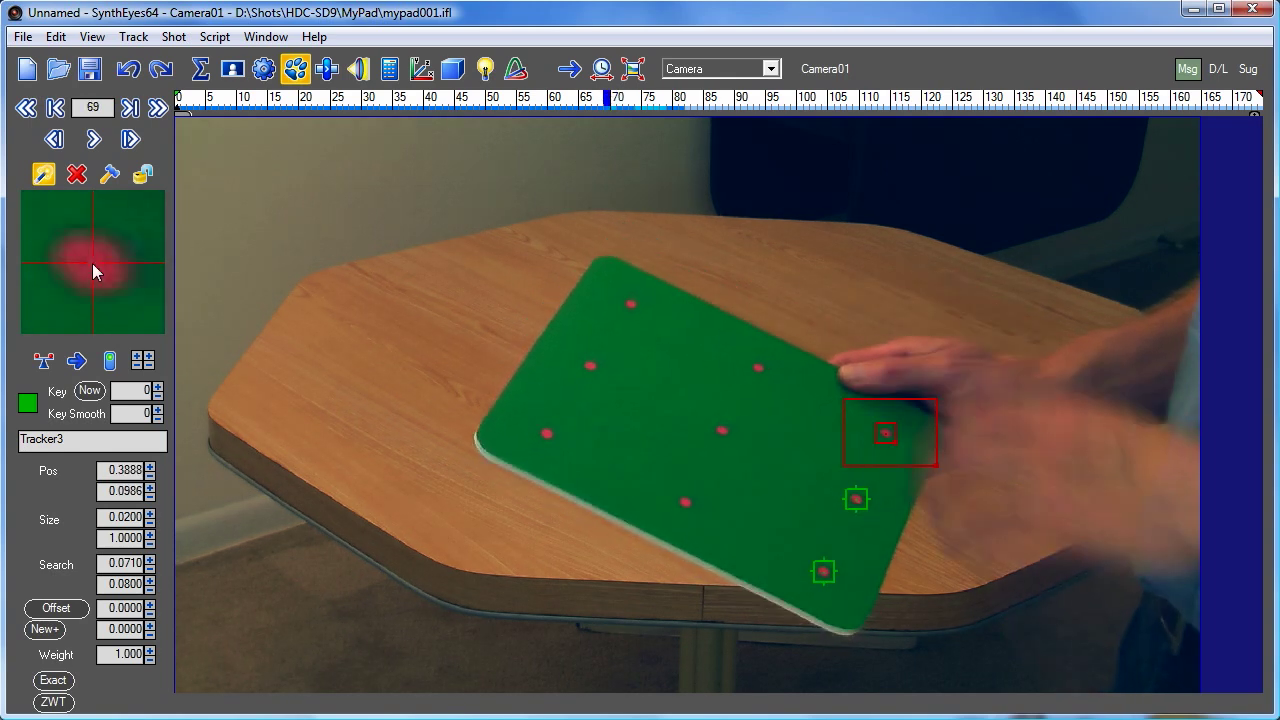
Recenter the tracker on the near-right corner dot at frame 70 and track on to frame 74
{"action": "key", "text": "d"}
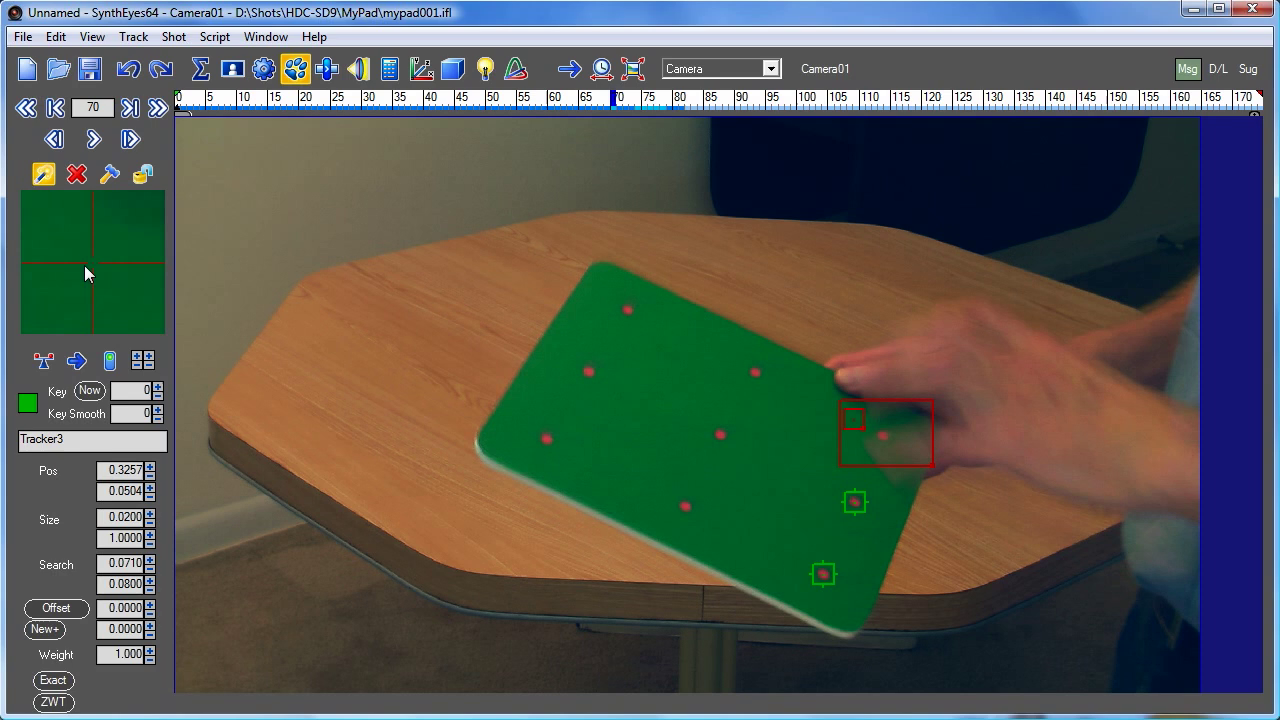
{"action": "left_click_drag", "start_coordinate": [96, 298], "coordinate": [22, 290]}
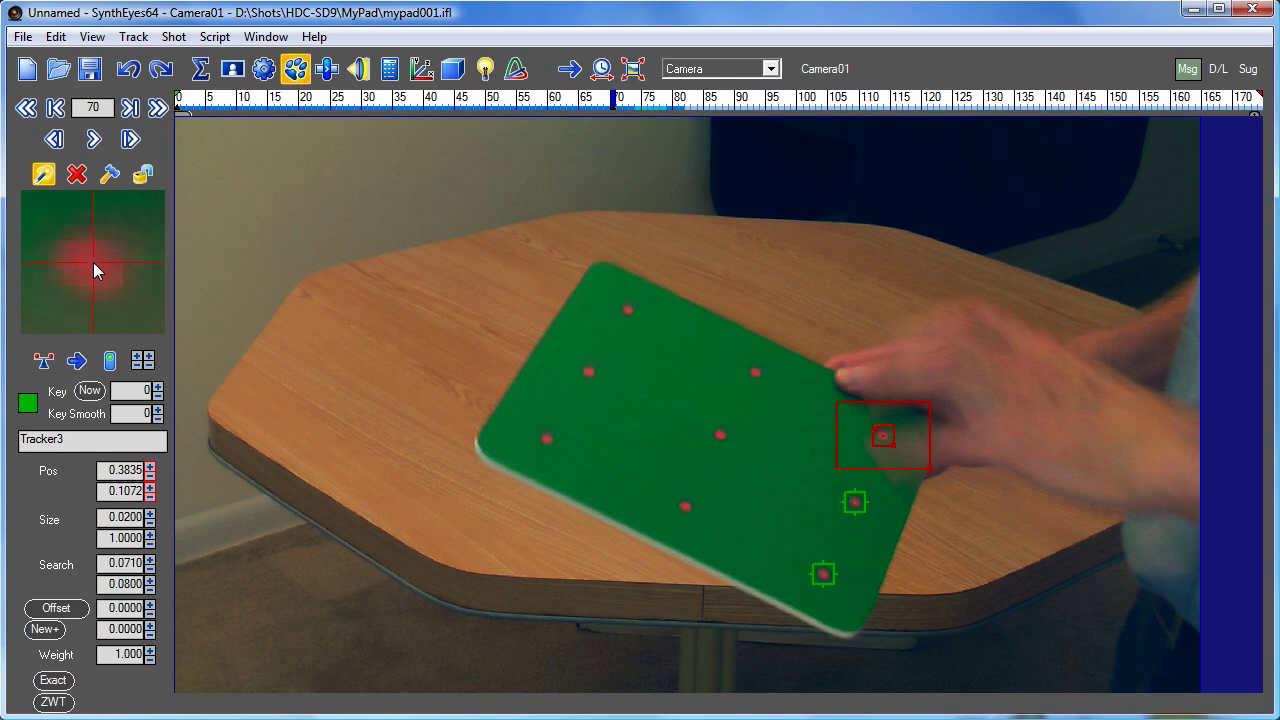
{"action": "key", "text": "s"}
{"action": "key", "text": "s"}
{"action": "key", "text": "s"}
{"action": "key", "text": "s"}
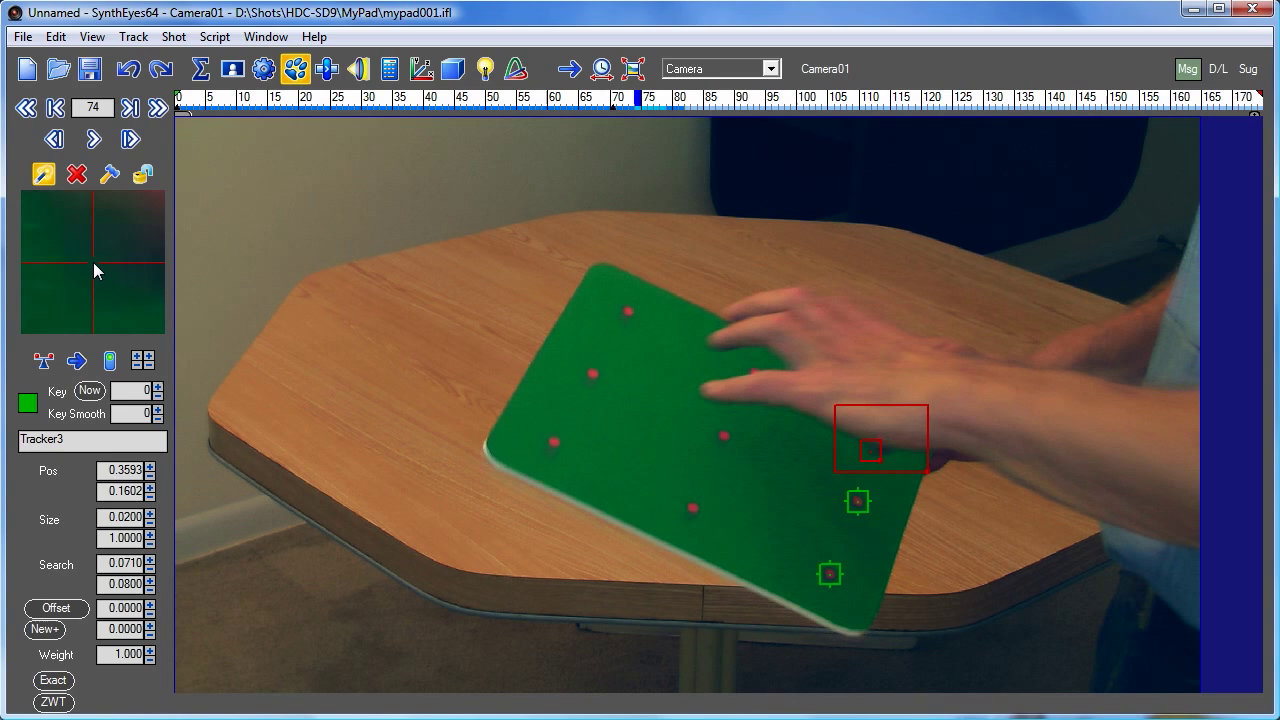
Compare frames 73 and 74, disable the tracker at frame 74 where the arm covers the dot, and advance to frame 79
{"action": "key", "text": "a"}
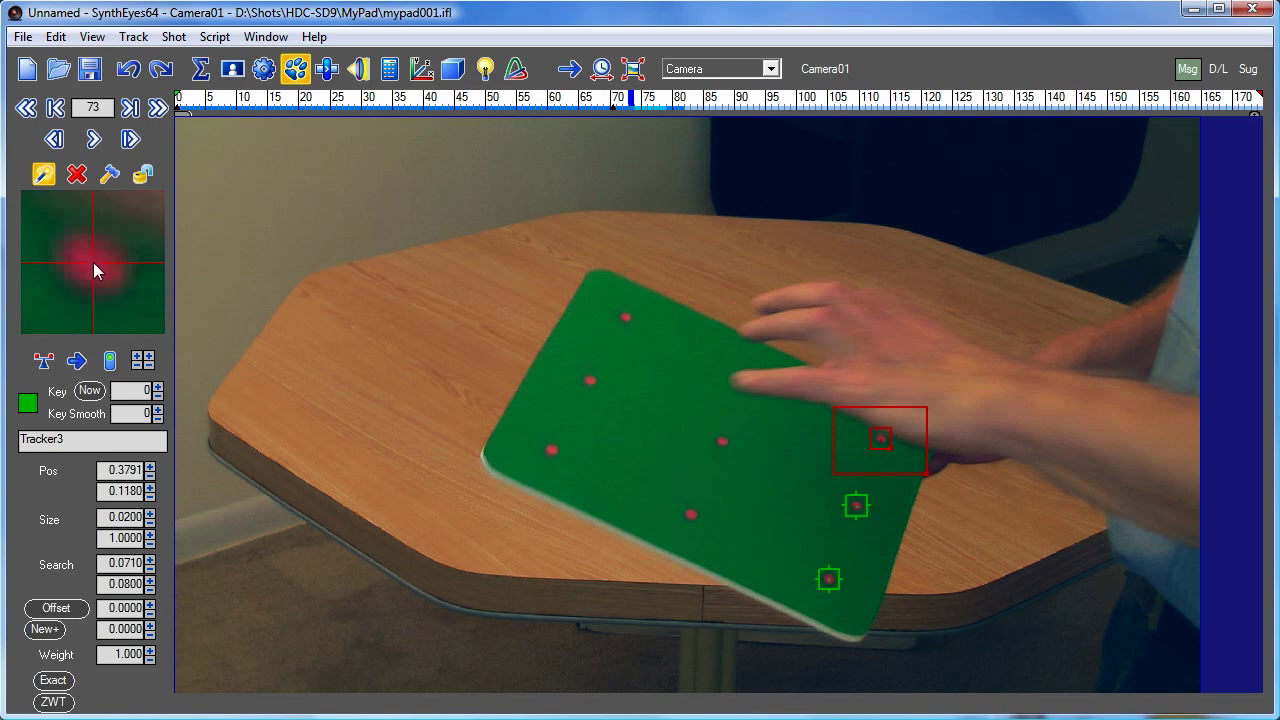
{"action": "key", "text": "s"}
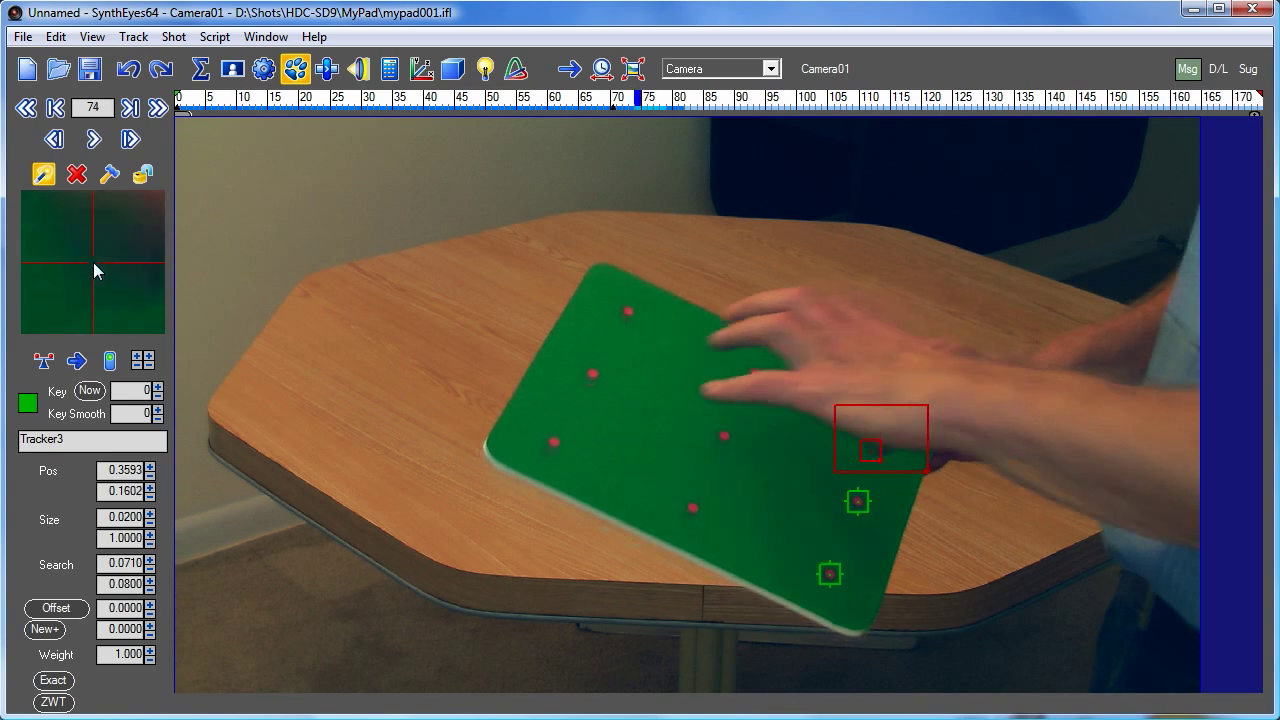
{"action": "middle_click", "coordinate": [93, 262]}
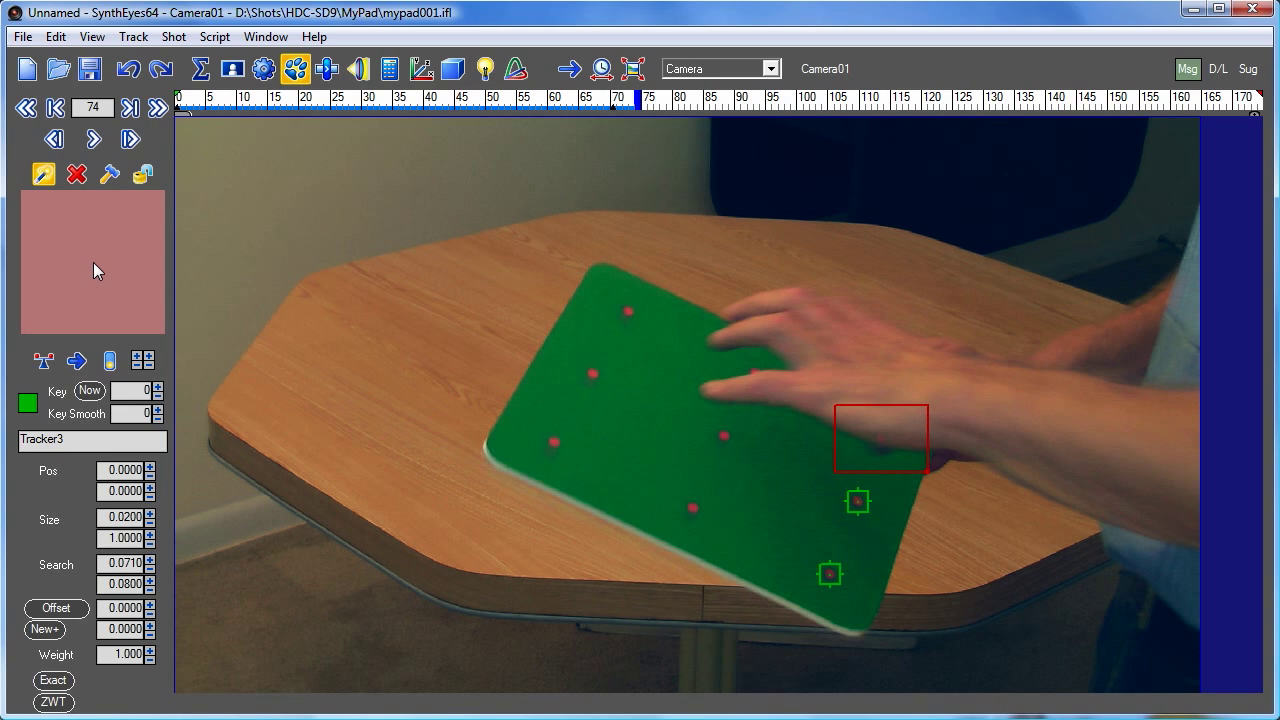
{"action": "scroll", "coordinate": [93, 262], "scroll_direction": "down", "scroll_amount": 7}
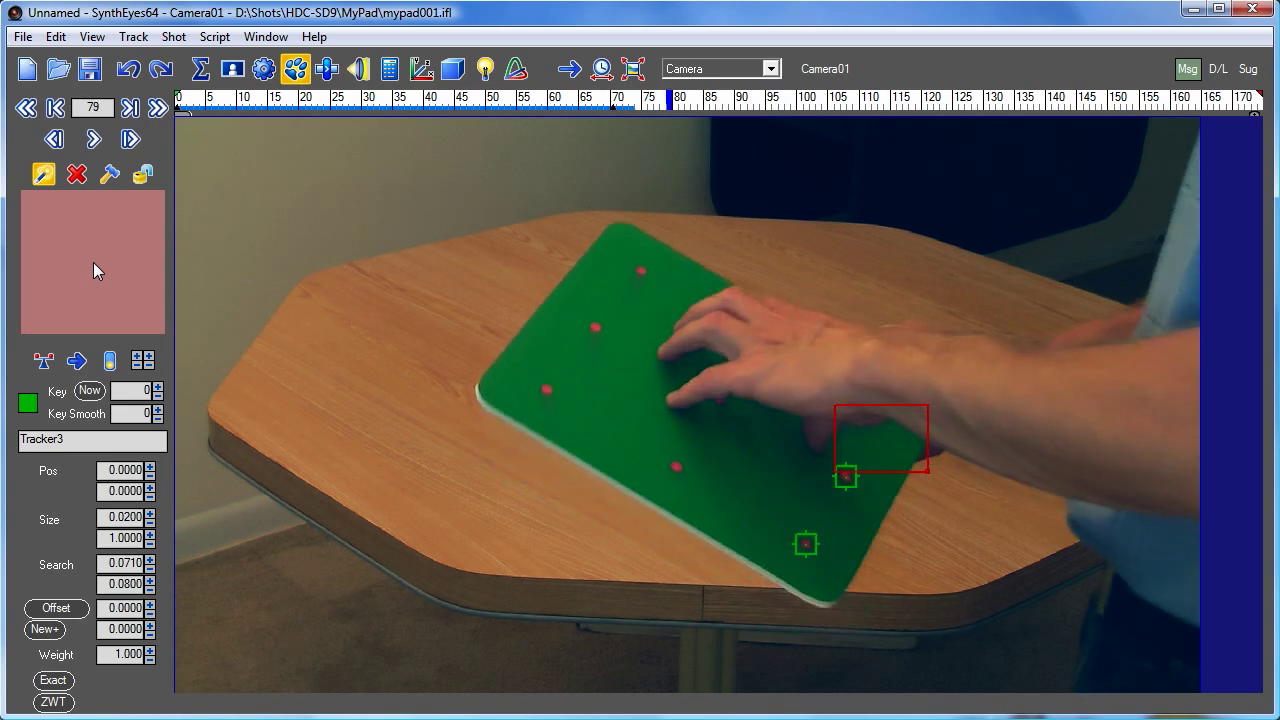
Advance to frame 101, reposition the tracker on the uncovered near-right corner dot and track it forward to frame 159
{"action": "scroll", "coordinate": [93, 262], "scroll_direction": "down", "scroll_amount": 15}
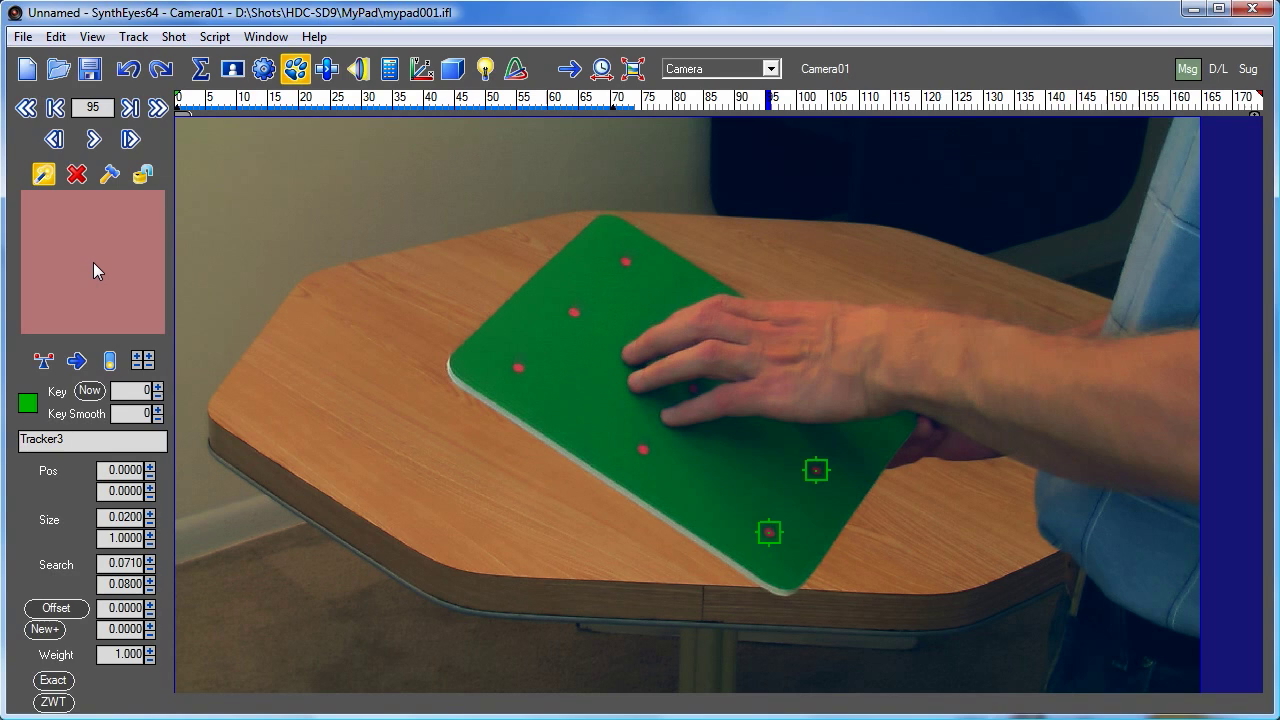
{"action": "scroll", "coordinate": [93, 270], "scroll_direction": "down", "scroll_amount": 6}
{"action": "scroll", "coordinate": [94, 270], "scroll_direction": "up", "scroll_amount": 1}
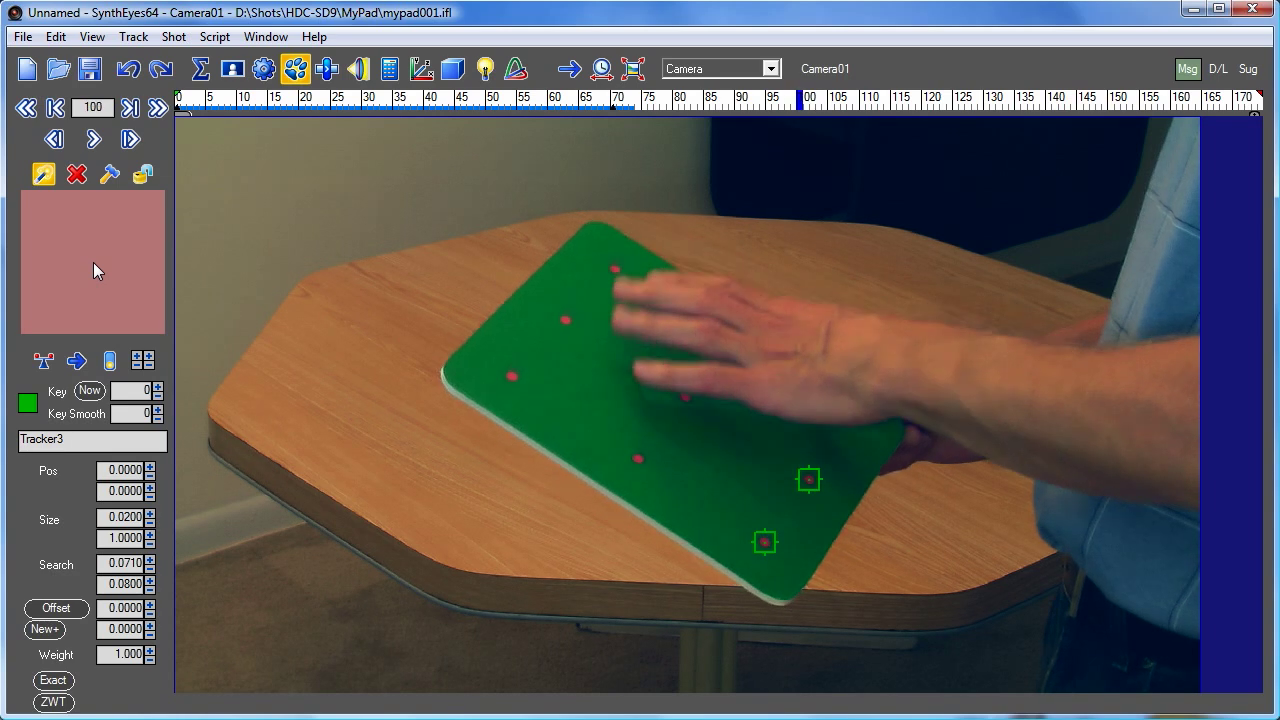
{"action": "left_click_drag", "start_coordinate": [886, 443], "coordinate": [847, 424]}
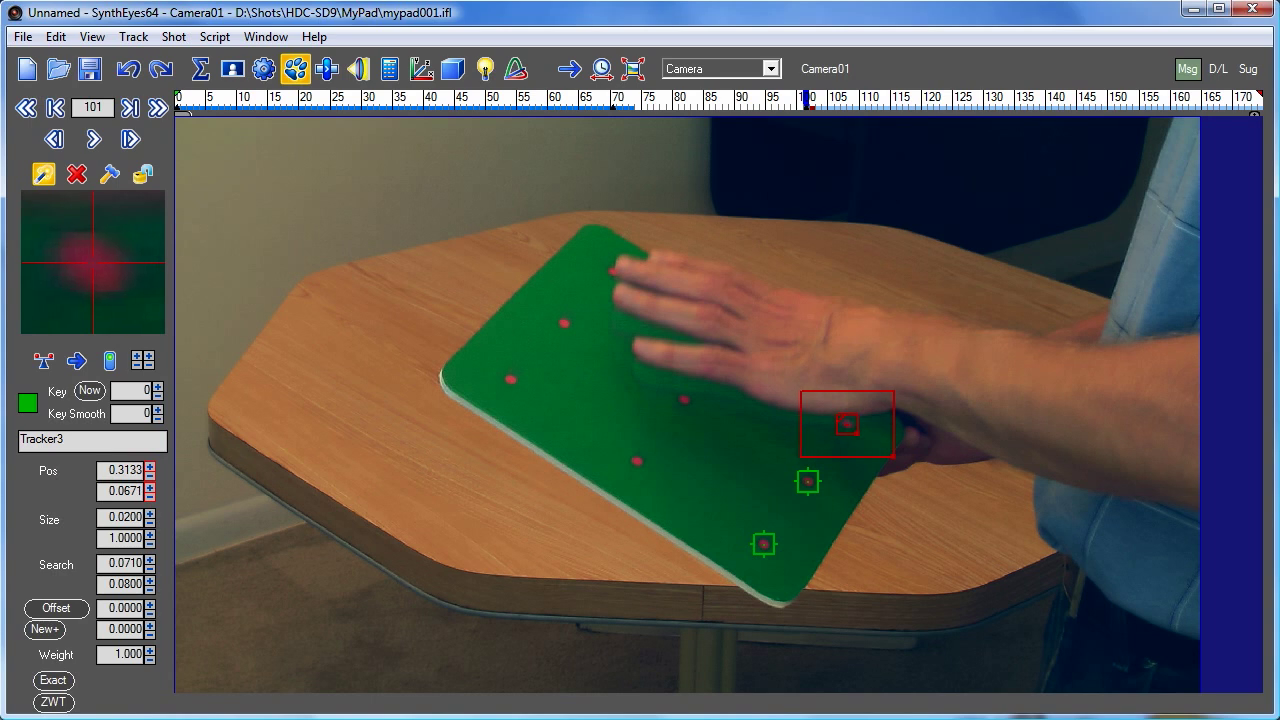
{"action": "key", "text": "d"}
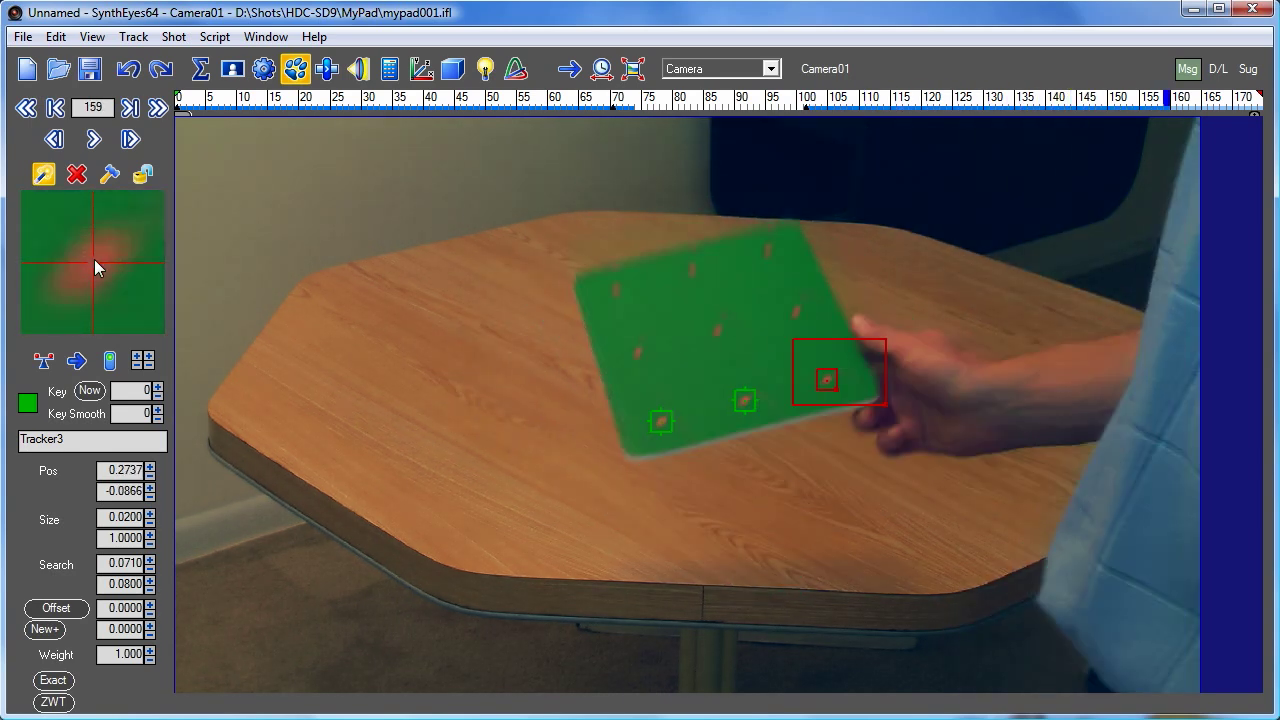
Compare frames 159 and 160, and recenter the tracker on the blurred near-right corner dot at frames 161 and 162
{"action": "key", "text": "s"}
{"action": "key", "text": "s"}
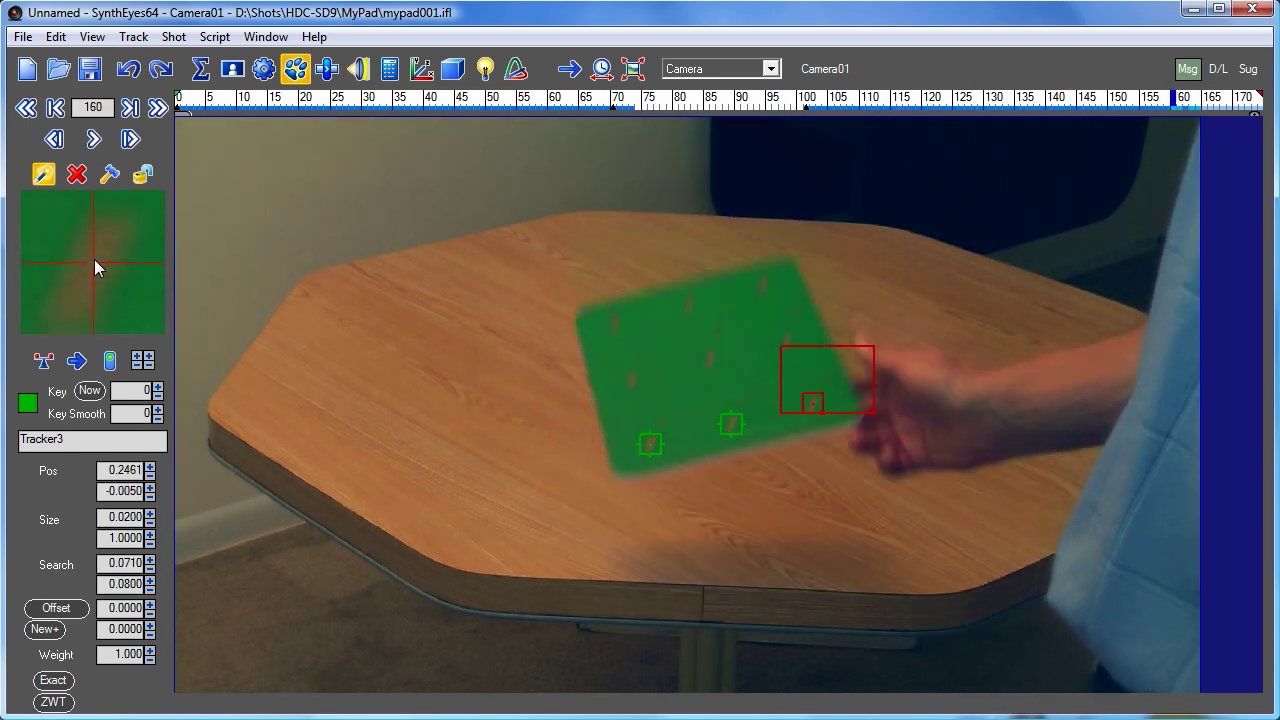
{"action": "key", "text": "d"}
{"action": "key", "text": "d"}
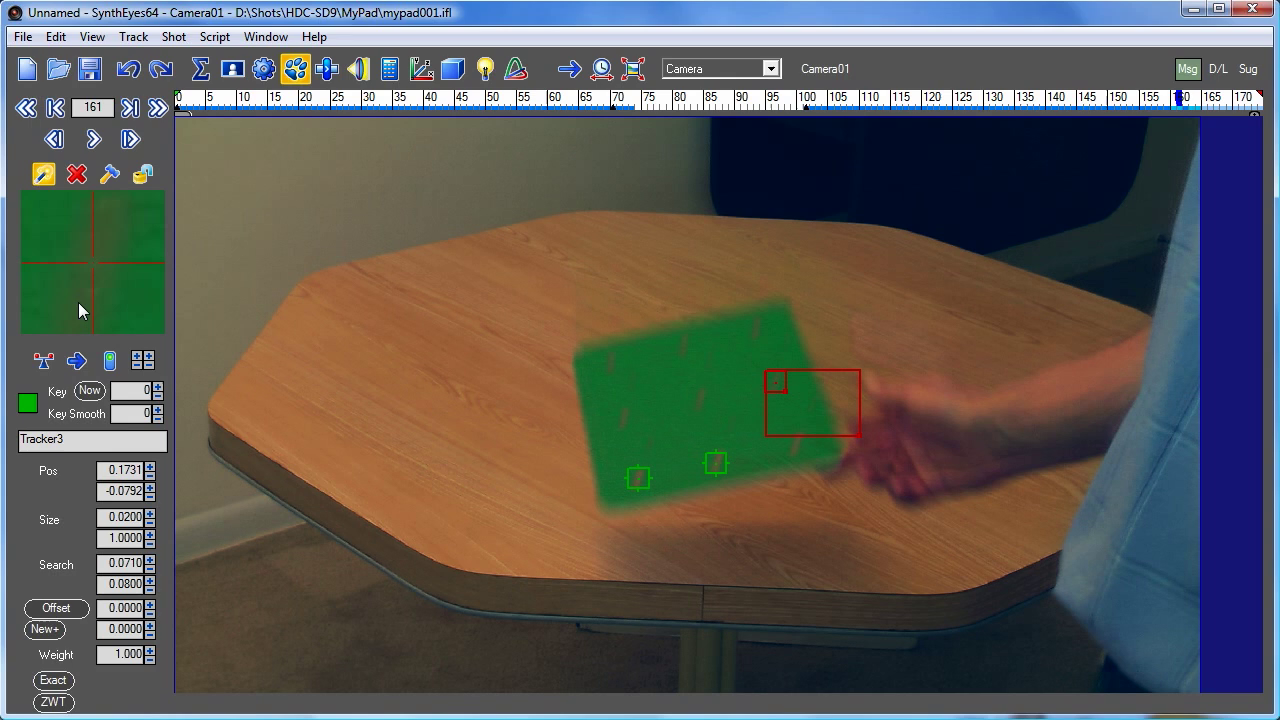
{"action": "left_click_drag", "start_coordinate": [794, 453], "coordinate": [785, 444]}
{"action": "key", "text": "d"}
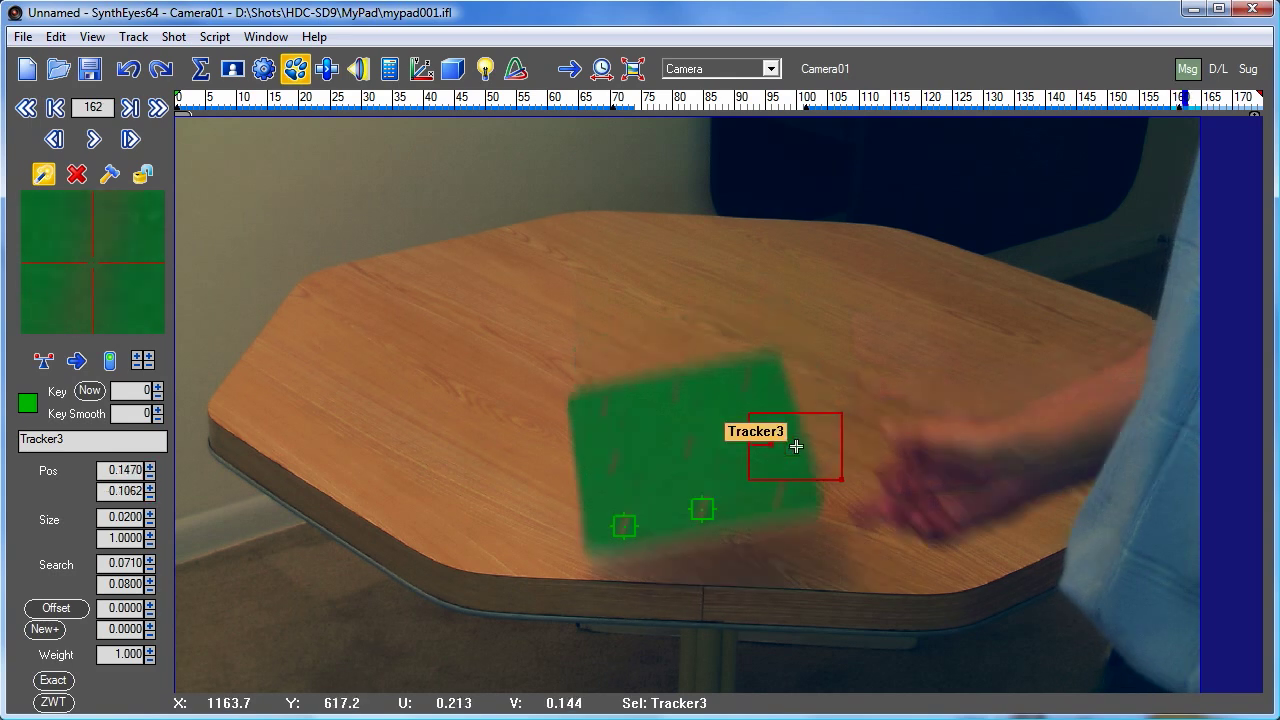
{"action": "left_click", "coordinate": [780, 494]}
{"action": "left_click_drag", "start_coordinate": [780, 494], "coordinate": [778, 494]}
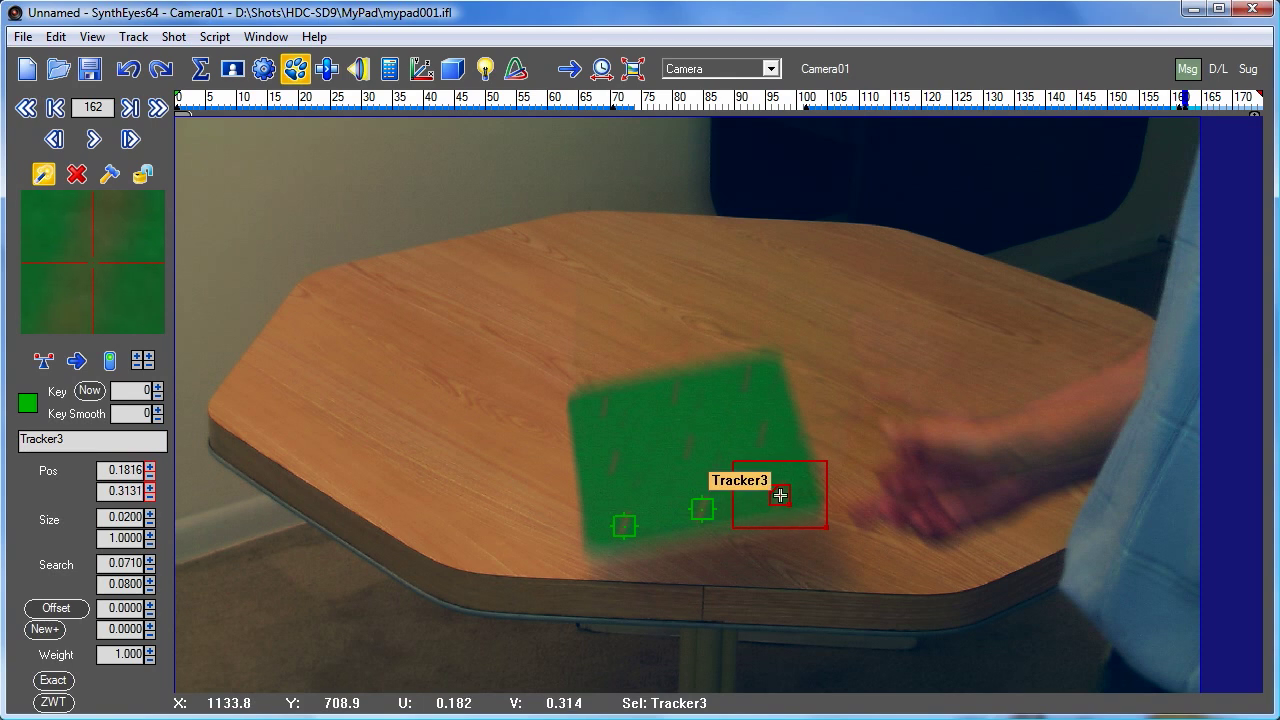
{"action": "key", "text": "d"}
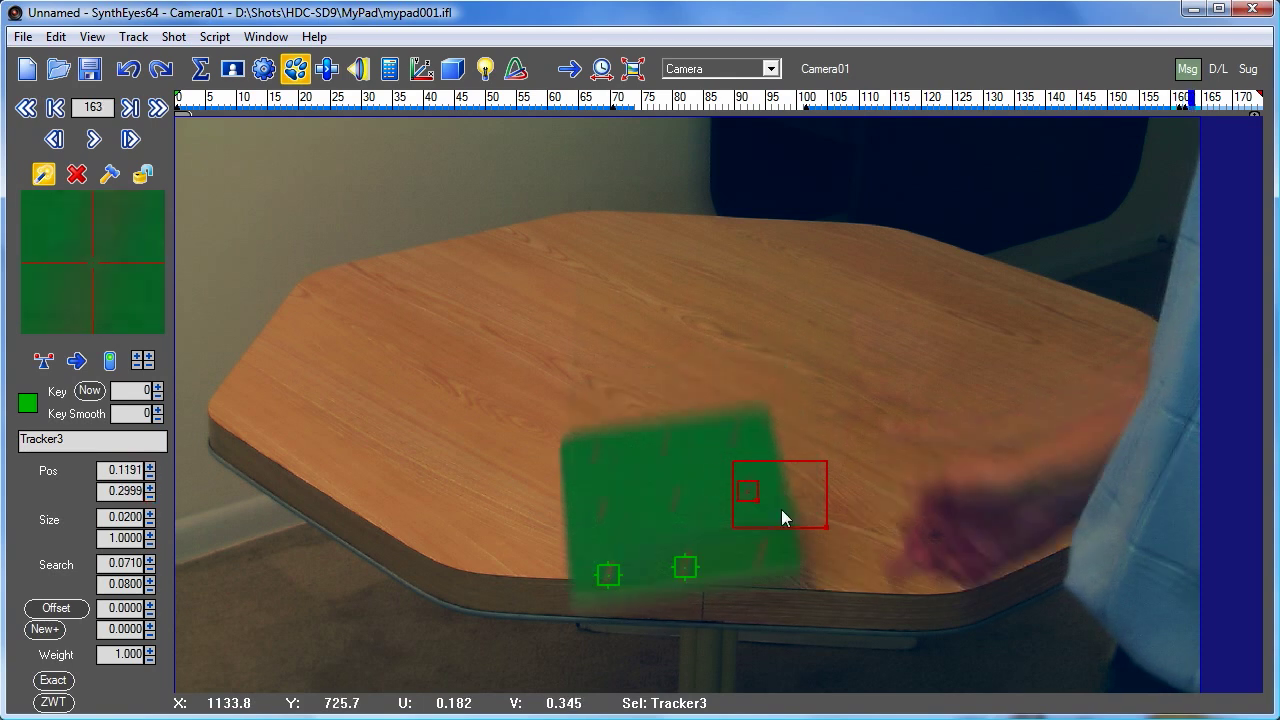
Recenter the tracker on the near-right corner dot at frames 163, 164 and 165, and track on to frame 174
{"action": "scroll", "coordinate": [771, 565], "scroll_direction": "up", "scroll_amount": 4}
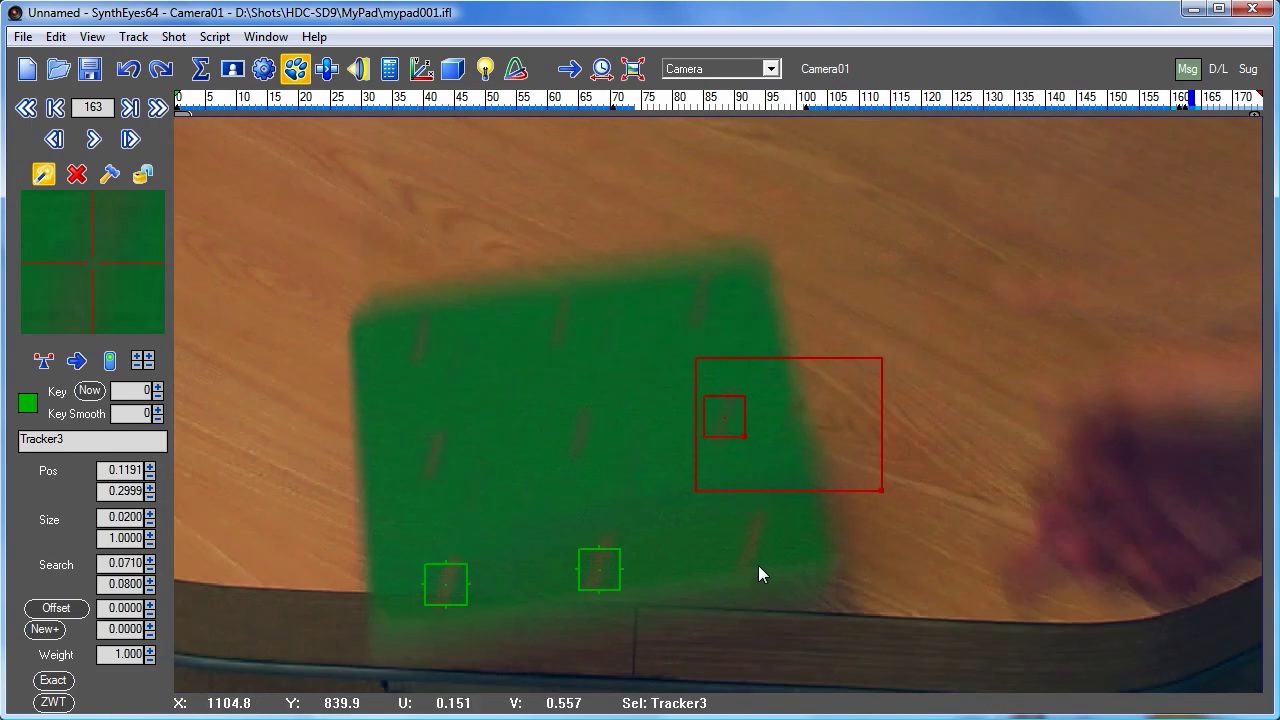
{"action": "middle_click_drag", "start_coordinate": [758, 565], "coordinate": [777, 468]}
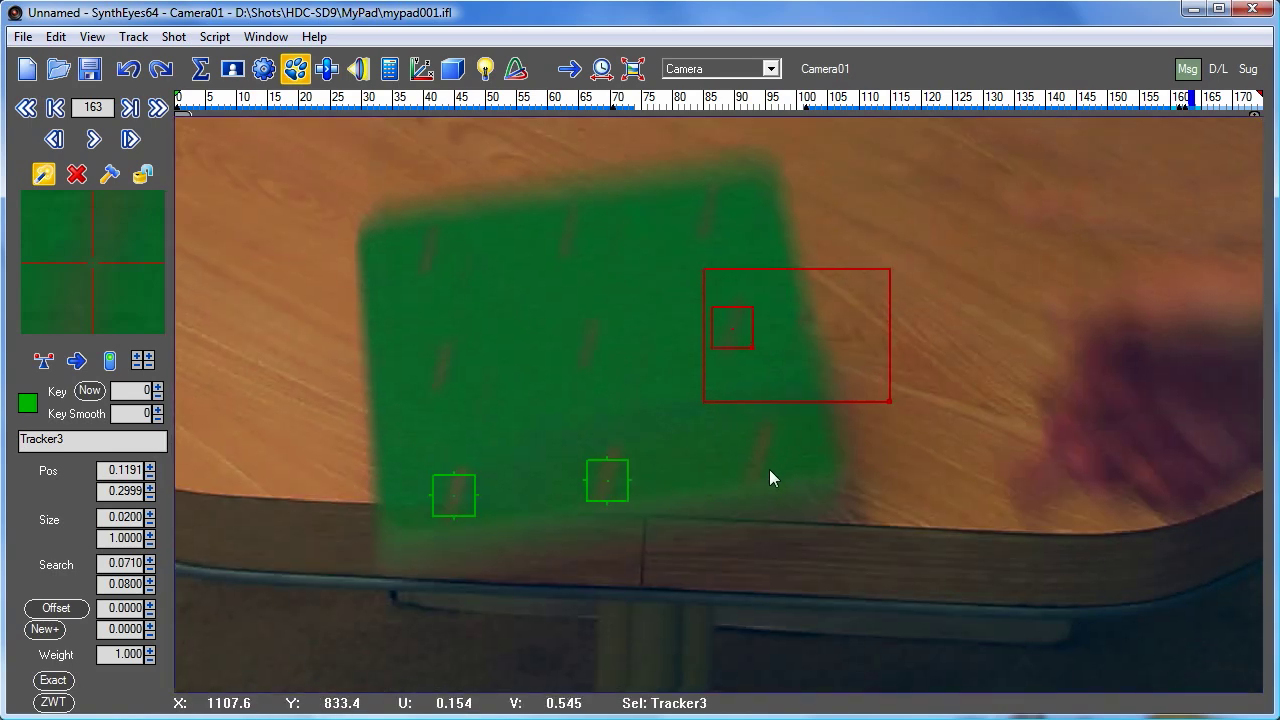
{"action": "left_click_drag", "start_coordinate": [760, 455], "coordinate": [765, 451]}
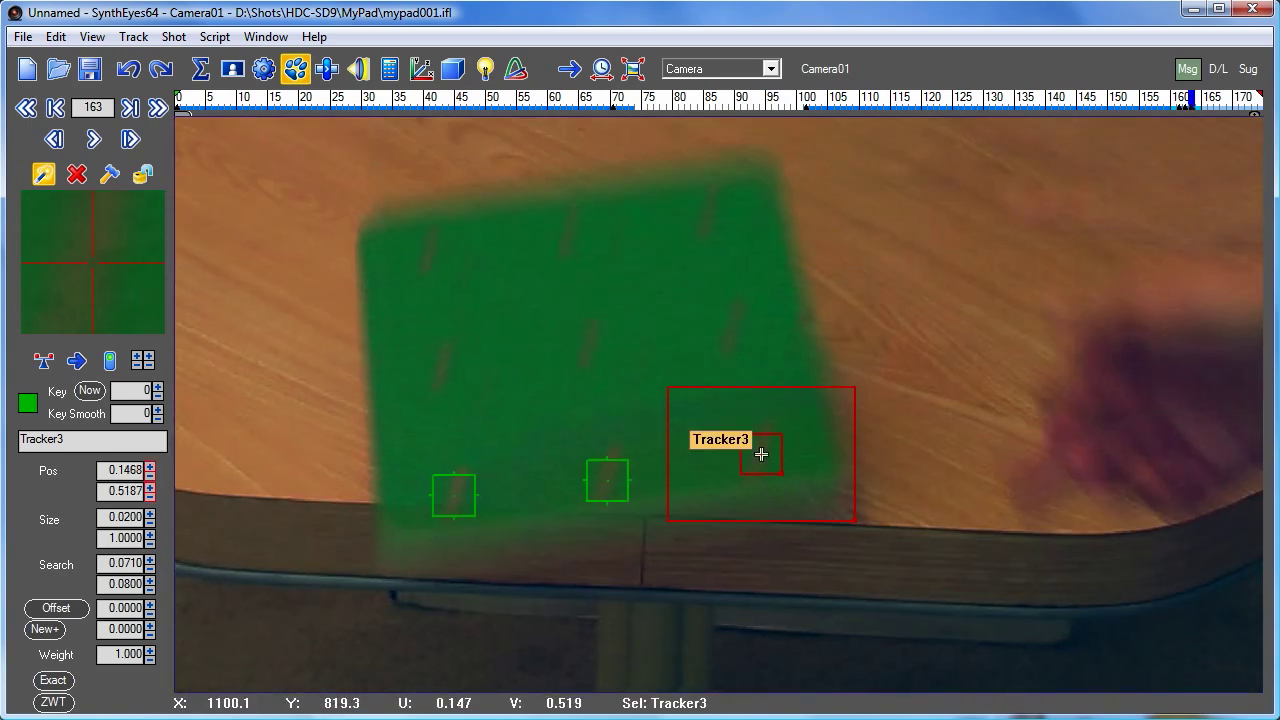
{"action": "key", "text": "Right"}
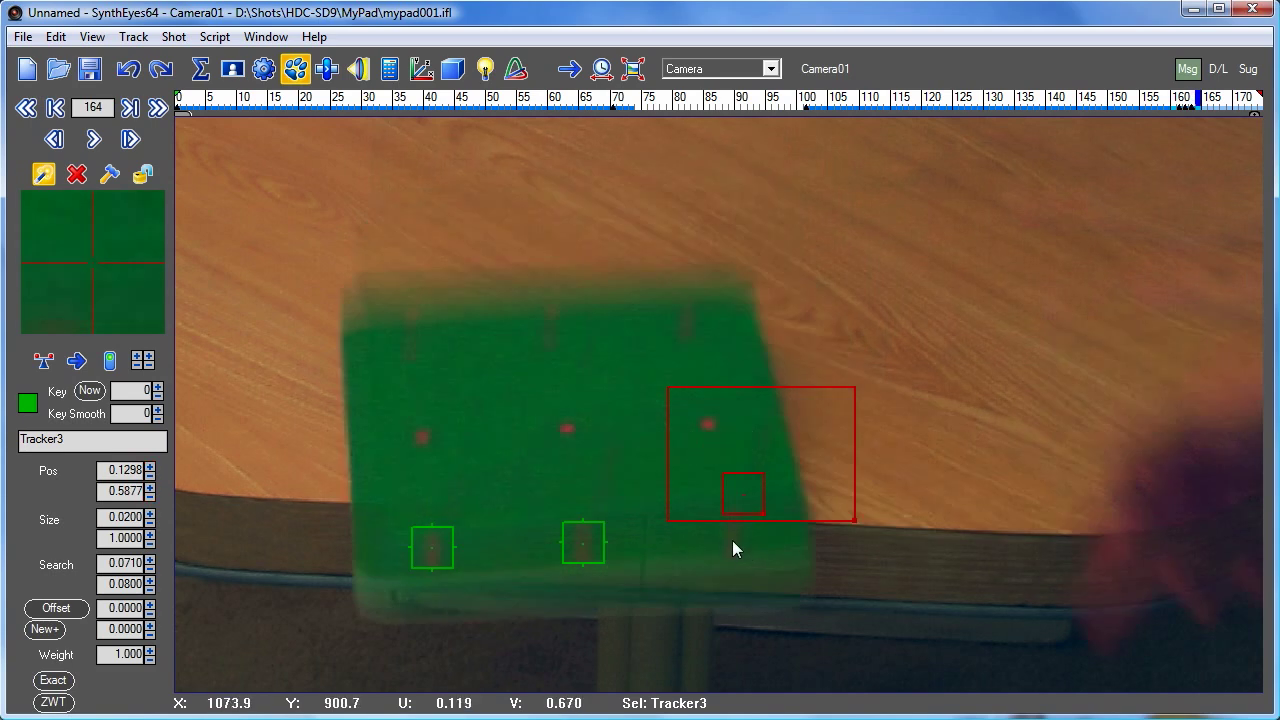
{"action": "left_click_drag", "start_coordinate": [732, 535], "coordinate": [730, 541]}
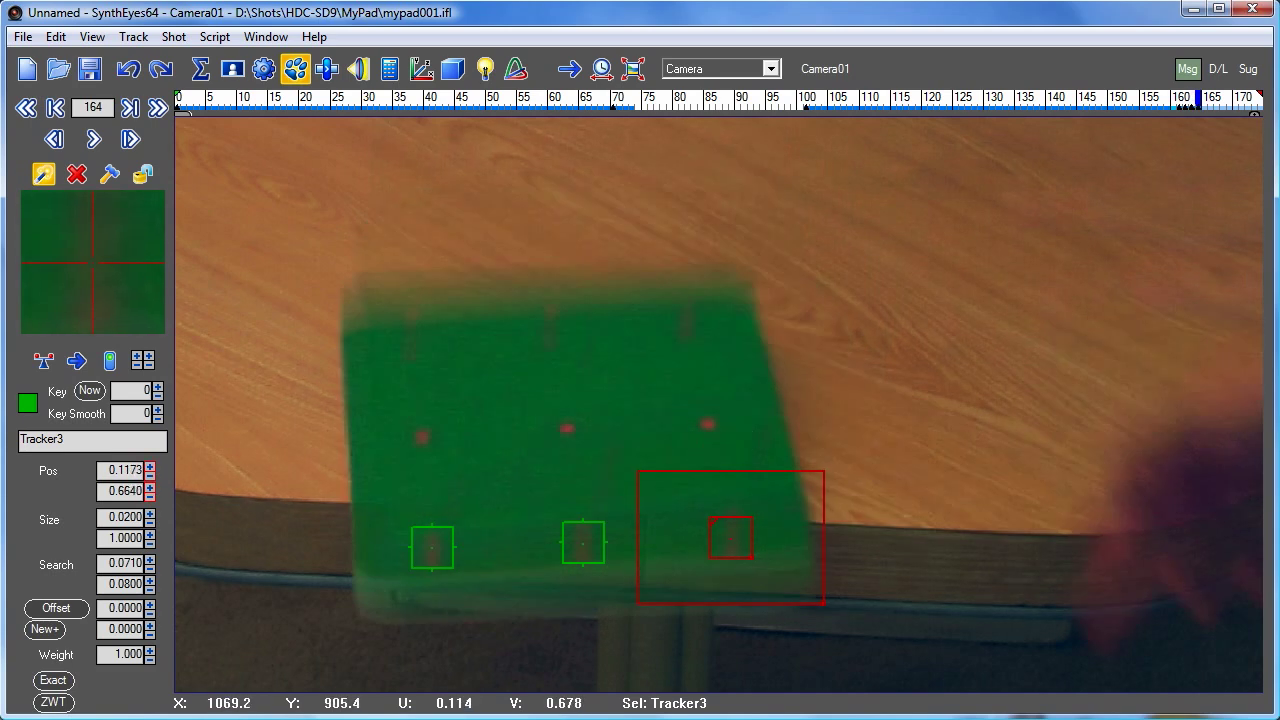
{"action": "key", "text": "Right"}
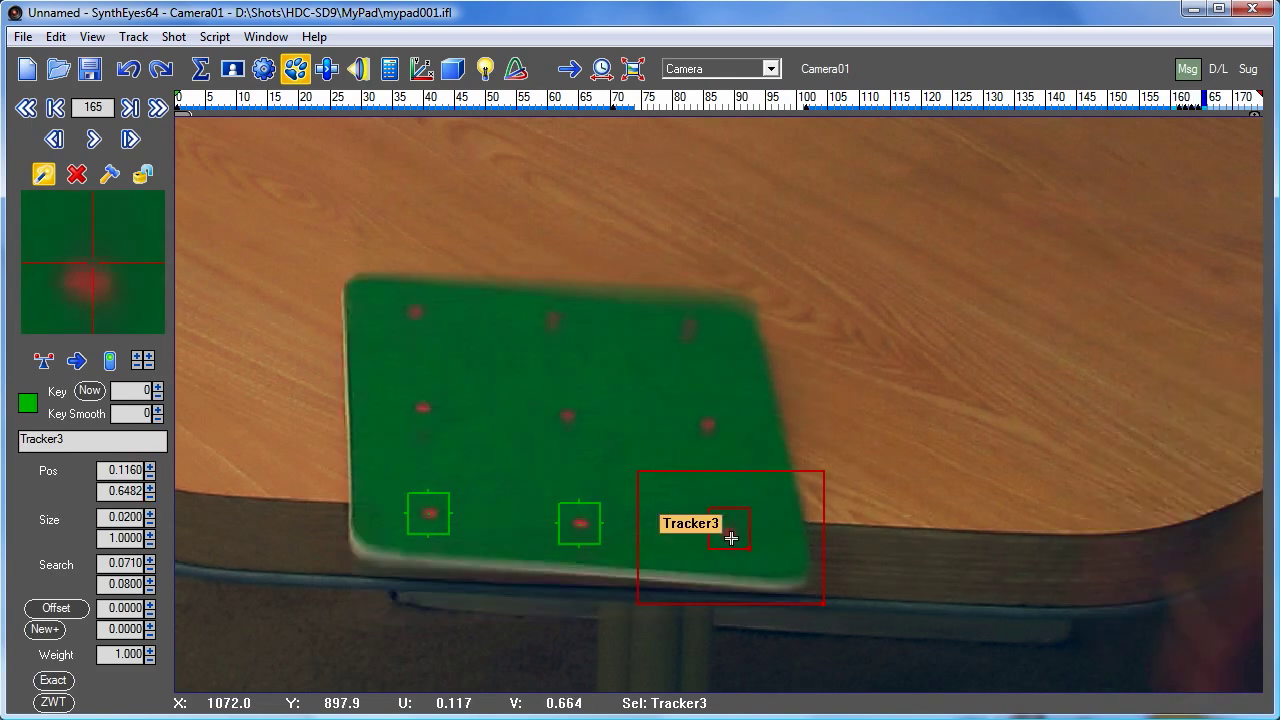
{"action": "left_click_drag", "start_coordinate": [731, 538], "coordinate": [730, 542]}
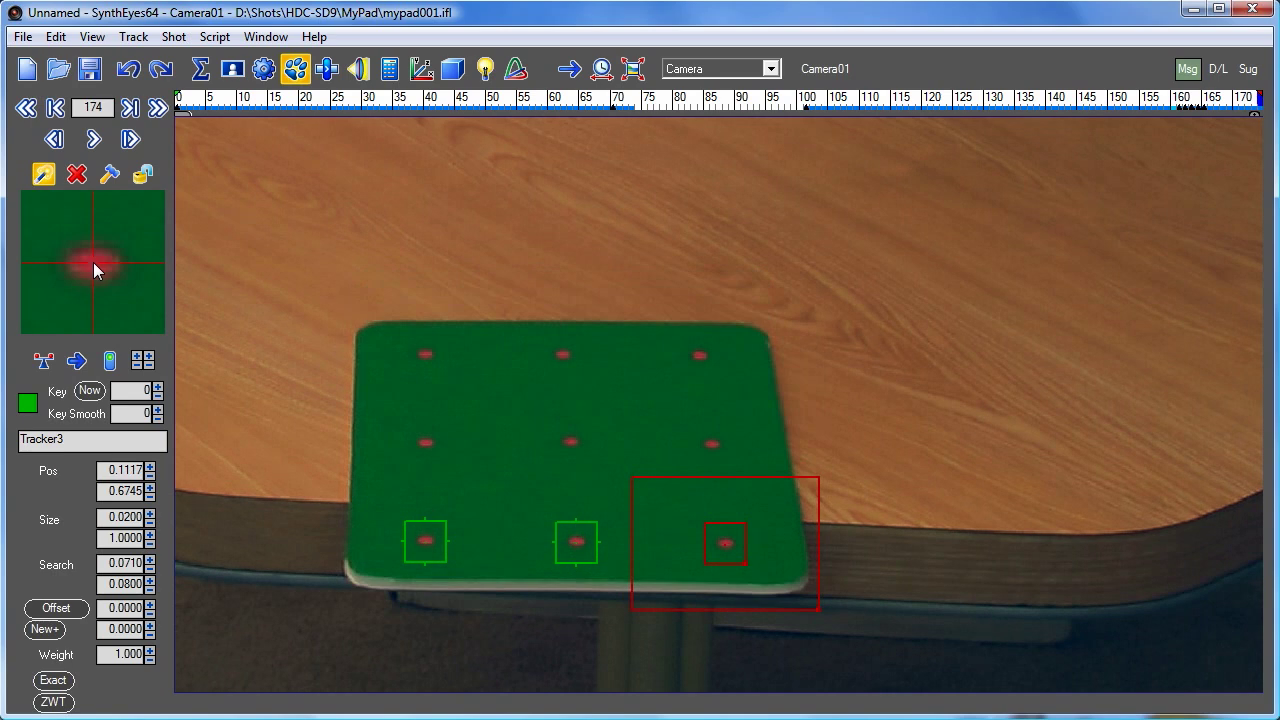
Review the near-right corner dot's track back to frame 153 and lock its tracker
{"action": "scroll", "coordinate": [93, 263], "scroll_direction": "down", "scroll_amount": 2}
{"action": "scroll", "coordinate": [93, 263], "scroll_direction": "up", "scroll_amount": 20}
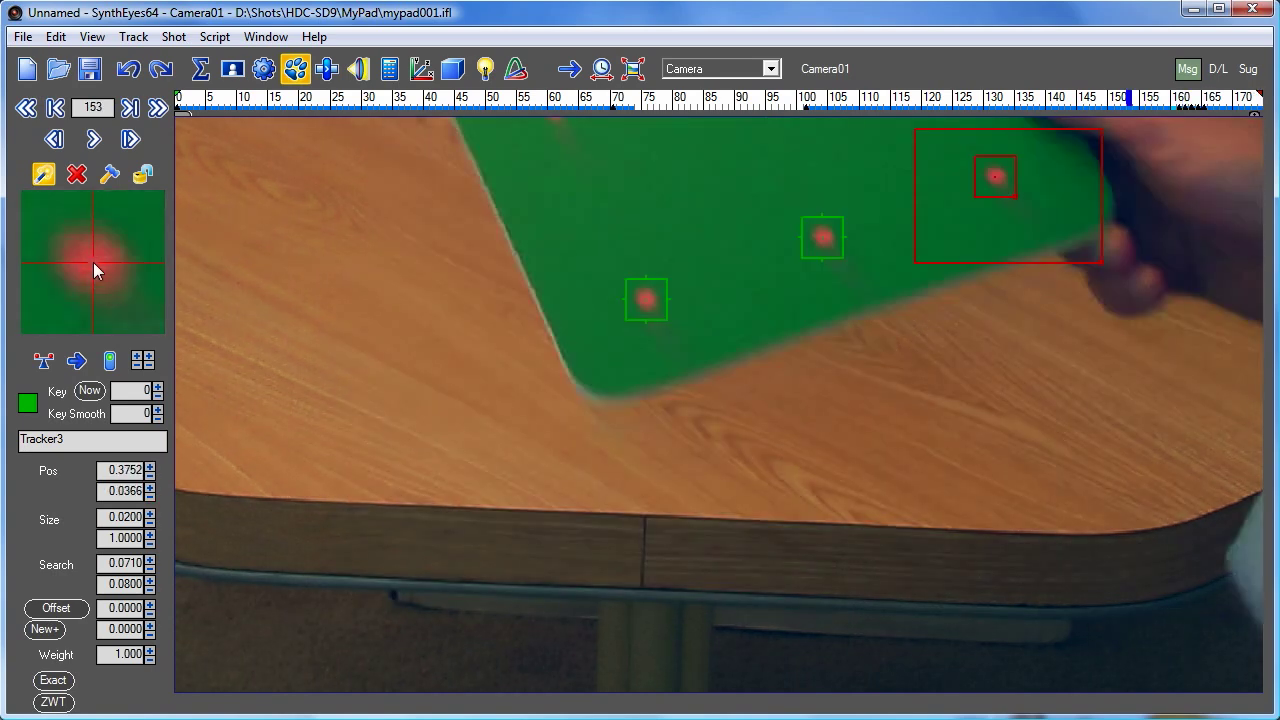
{"action": "scroll", "coordinate": [93, 262], "scroll_direction": "down", "scroll_amount": 1}
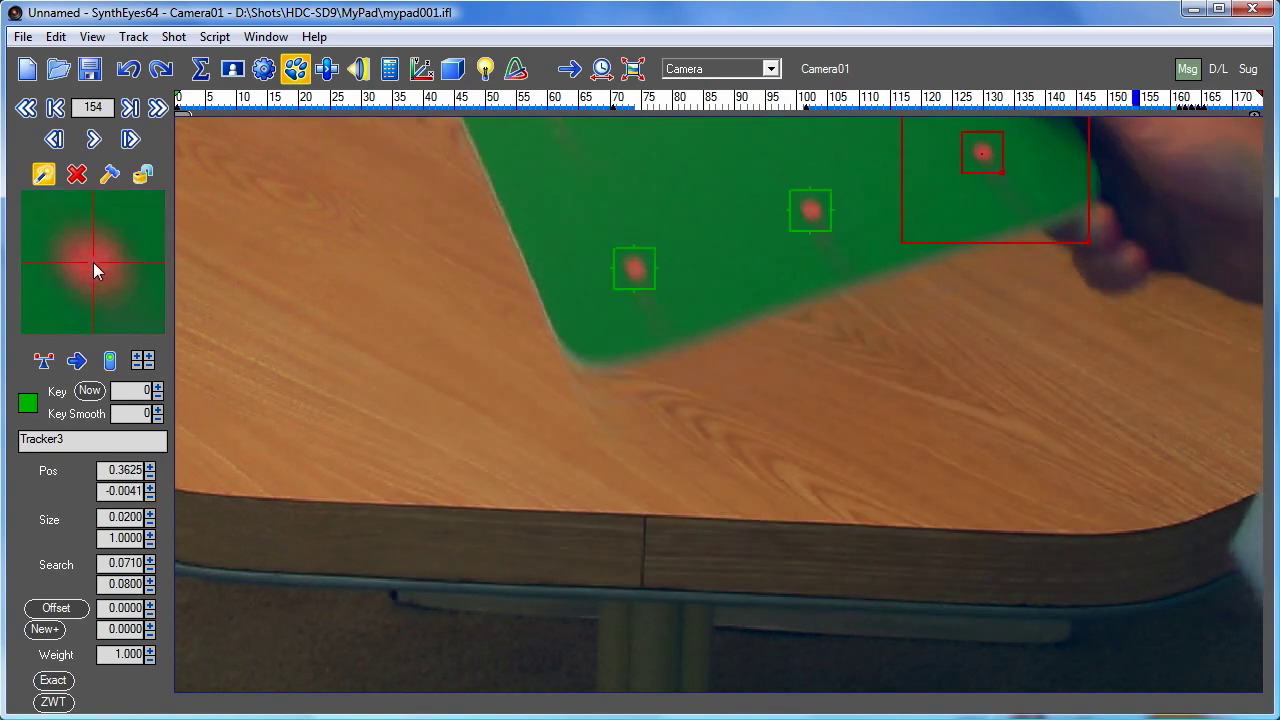
{"action": "key", "text": "l"}
Check the trackers from frame 0, select the near-left corner tracker and unlock it at its first frame, 15
{"action": "key", "text": "Home"}
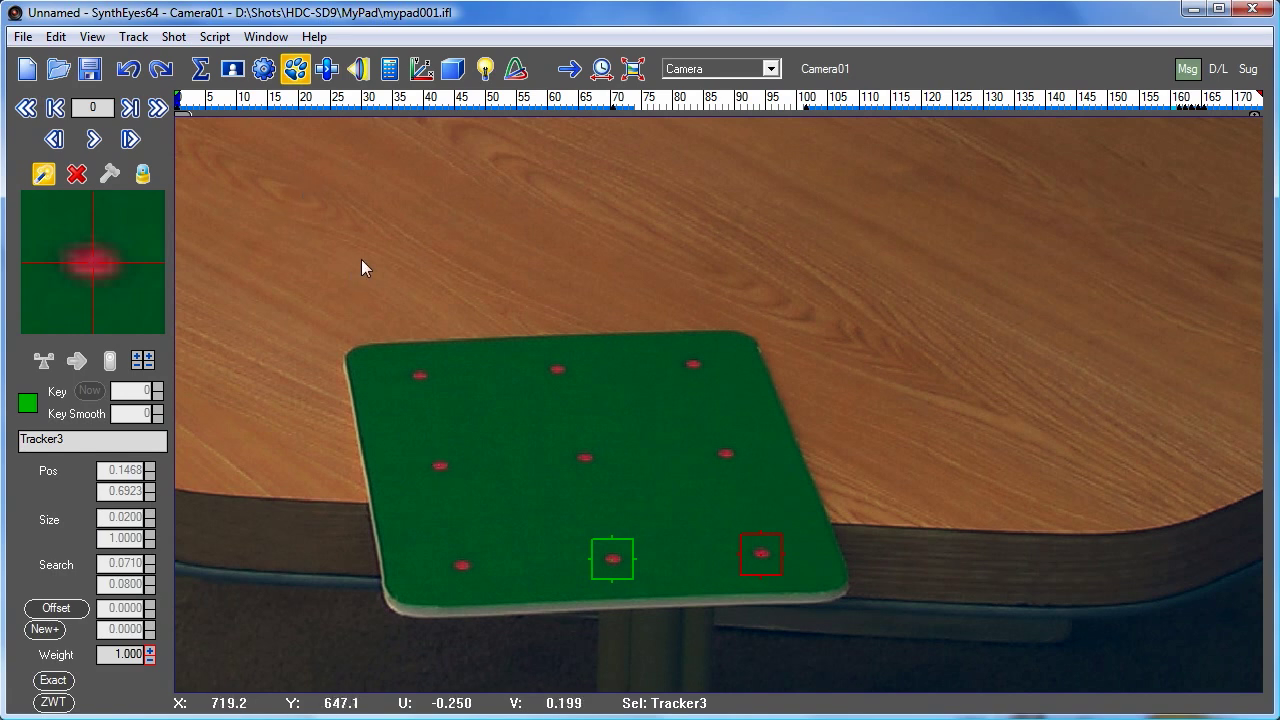
{"action": "left_click_drag", "start_coordinate": [189, 103], "coordinate": [308, 101]}
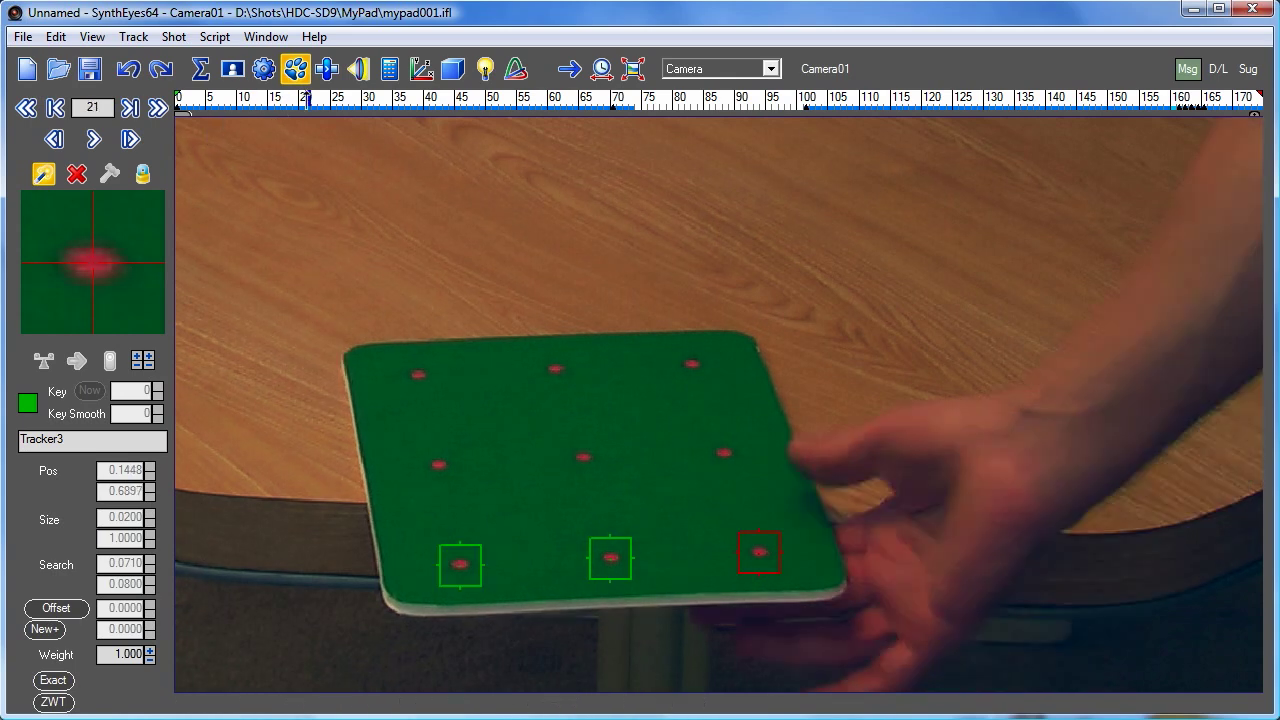
{"action": "left_click", "coordinate": [475, 543]}
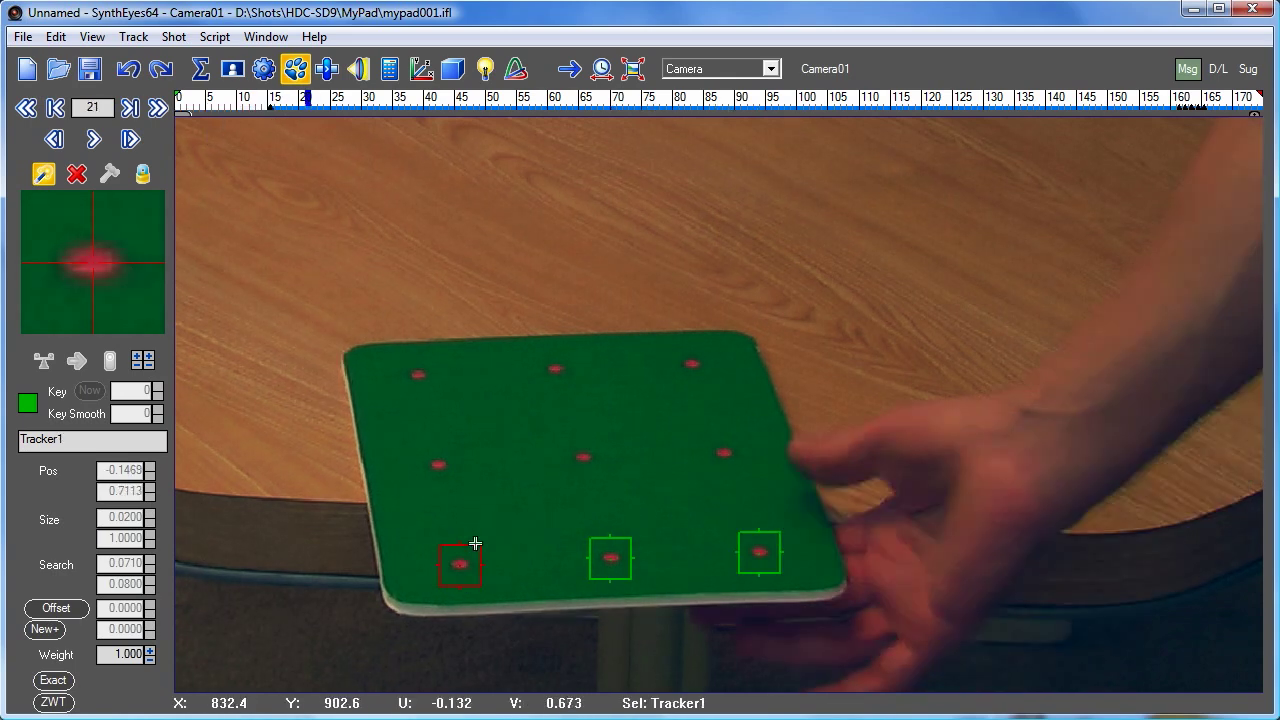
{"action": "left_click", "coordinate": [275, 105]}
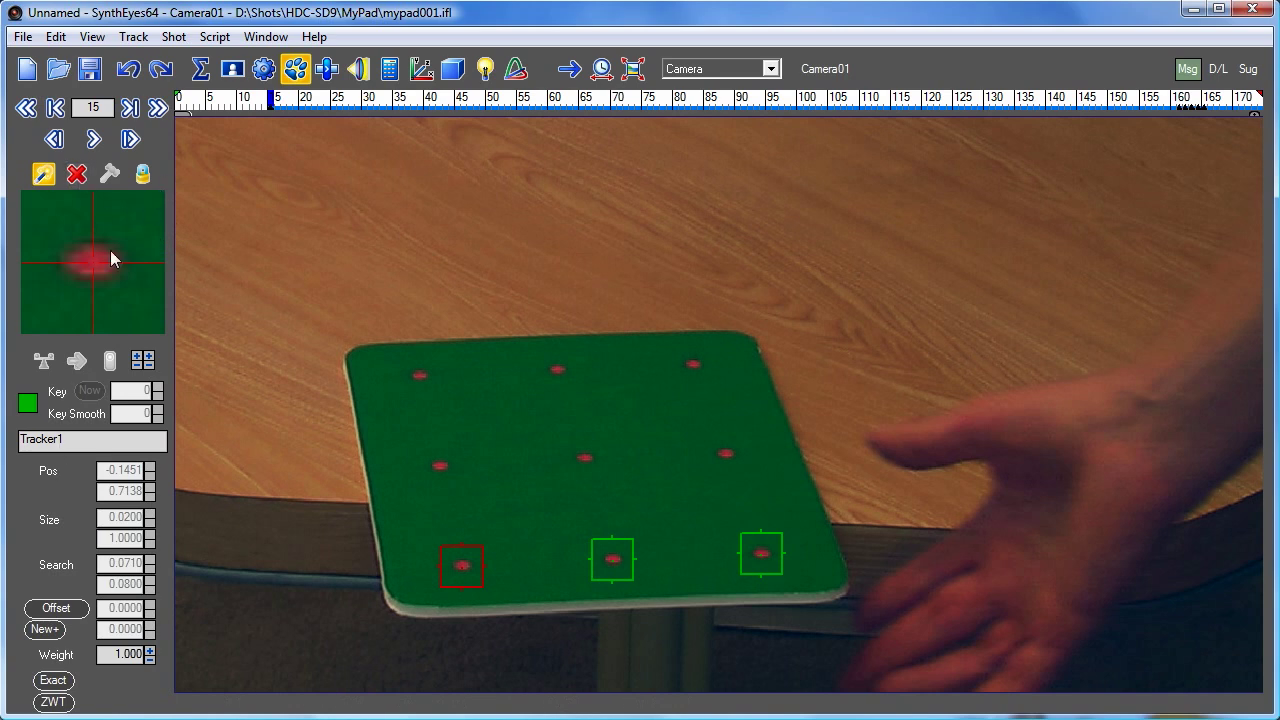
{"action": "left_click", "coordinate": [149, 171]}
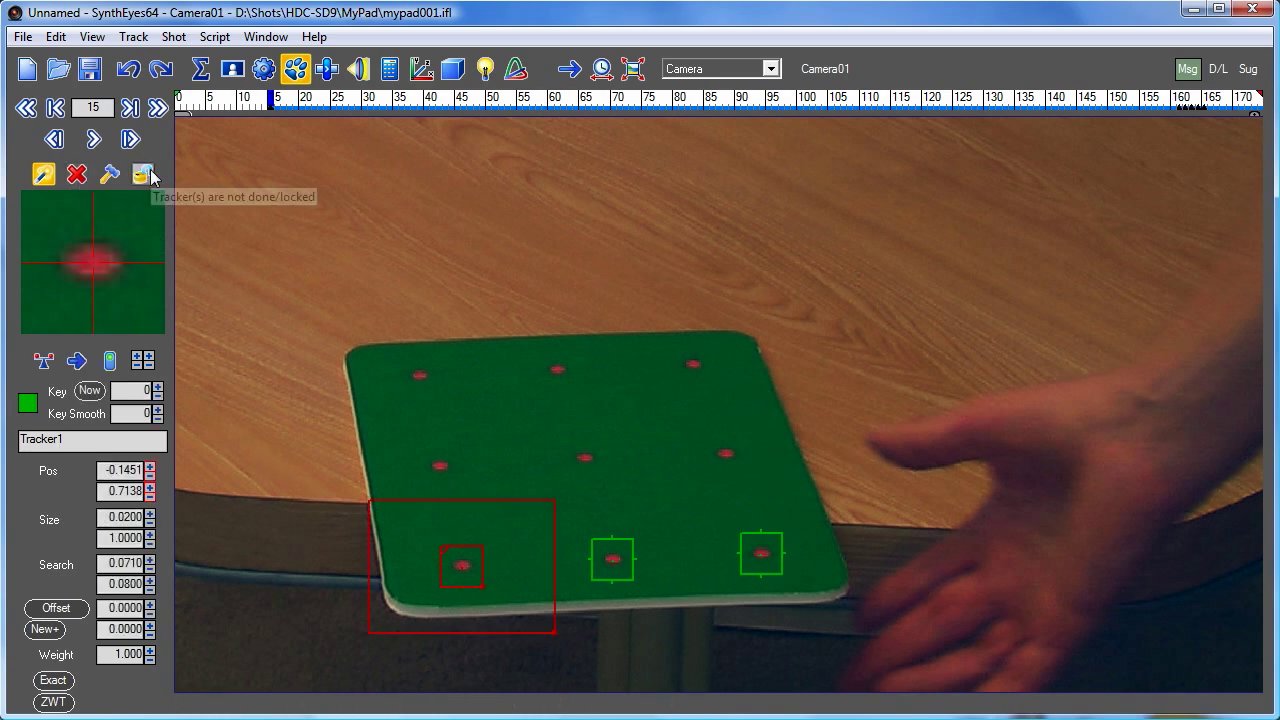
Track the near-left corner dot backward from frame 15 to frame 0 and lock its tracker again
{"action": "left_click", "coordinate": [75, 362]}
{"action": "key", "text": "s"}
{"action": "key", "text": "s"}
{"action": "key", "text": "s"}
{"action": "key", "text": "s"}
{"action": "key", "text": "s"}
{"action": "key", "text": "s"}
{"action": "key", "text": "s"}
{"action": "key", "text": "s"}
{"action": "key", "text": "s"}
{"action": "key", "text": "s"}
{"action": "key", "text": "s"}
{"action": "key", "text": "s"}
{"action": "key", "text": "s"}
{"action": "key", "text": "s"}
{"action": "key", "text": "s"}
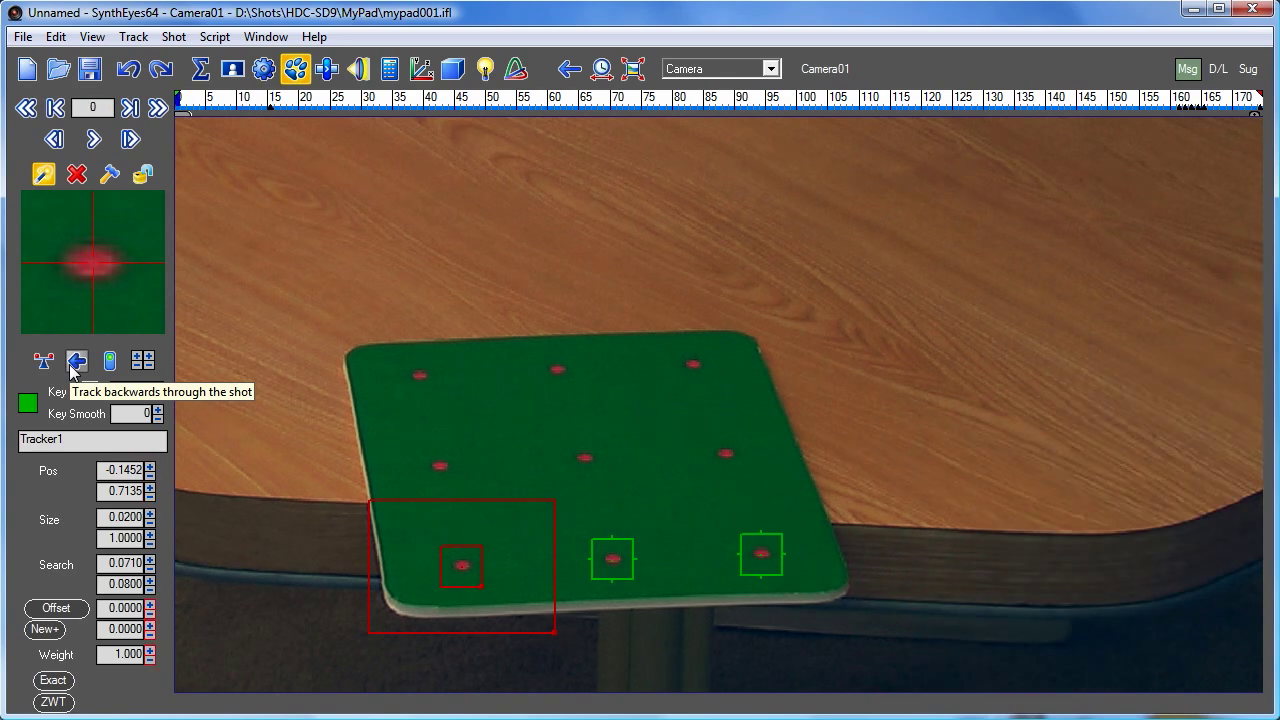
{"action": "left_click", "coordinate": [141, 176]}
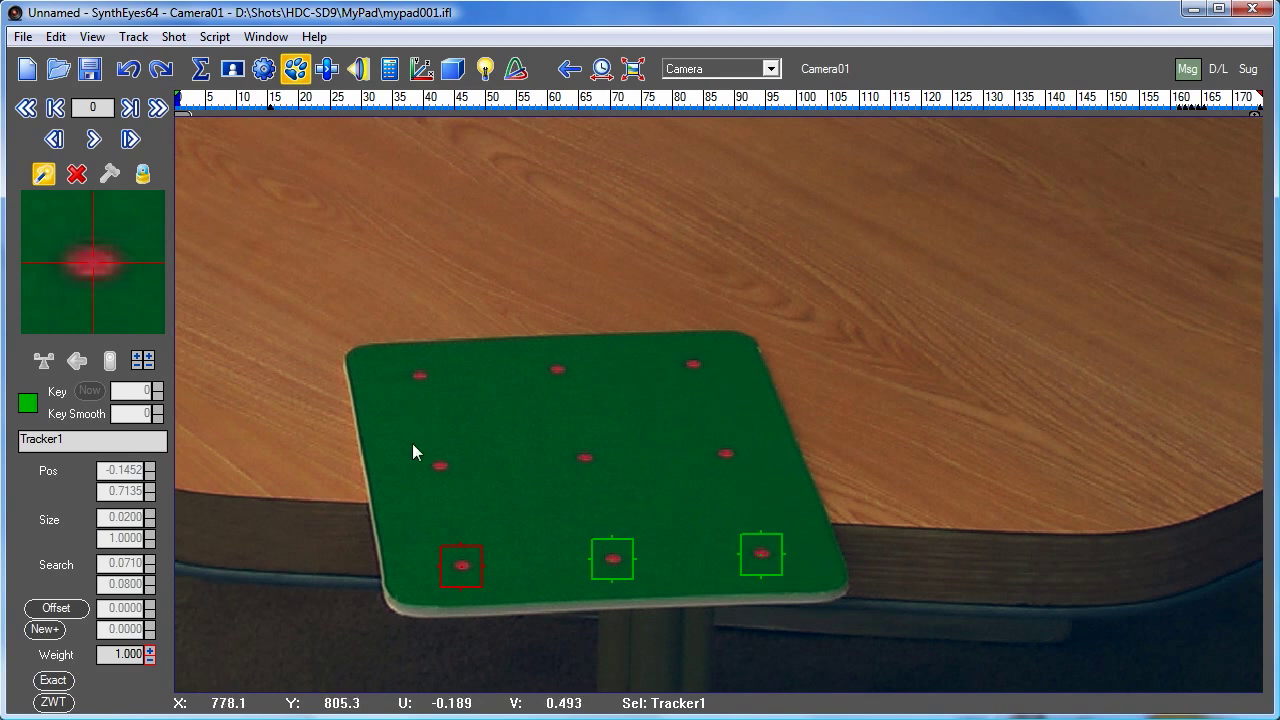
Place a tracker centered on the middle row's left dot at frame 0 and set it to track forward
{"action": "left_click", "coordinate": [440, 465]}
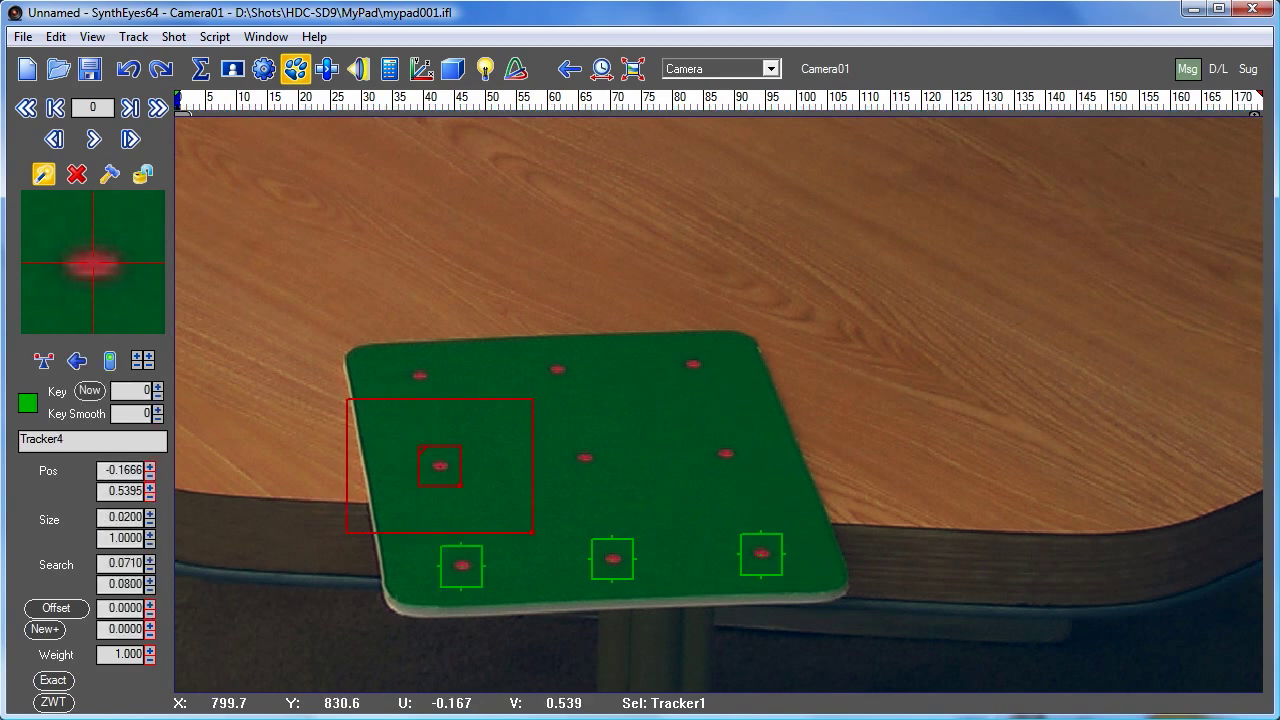
{"action": "mouse_move", "coordinate": [440, 466]}
{"action": "left_mouse_down"}
{"action": "mouse_move", "coordinate": [440, 447]}
{"action": "mouse_move", "coordinate": [442, 467]}
{"action": "left_mouse_up"}
{"action": "key", "text": "s"}
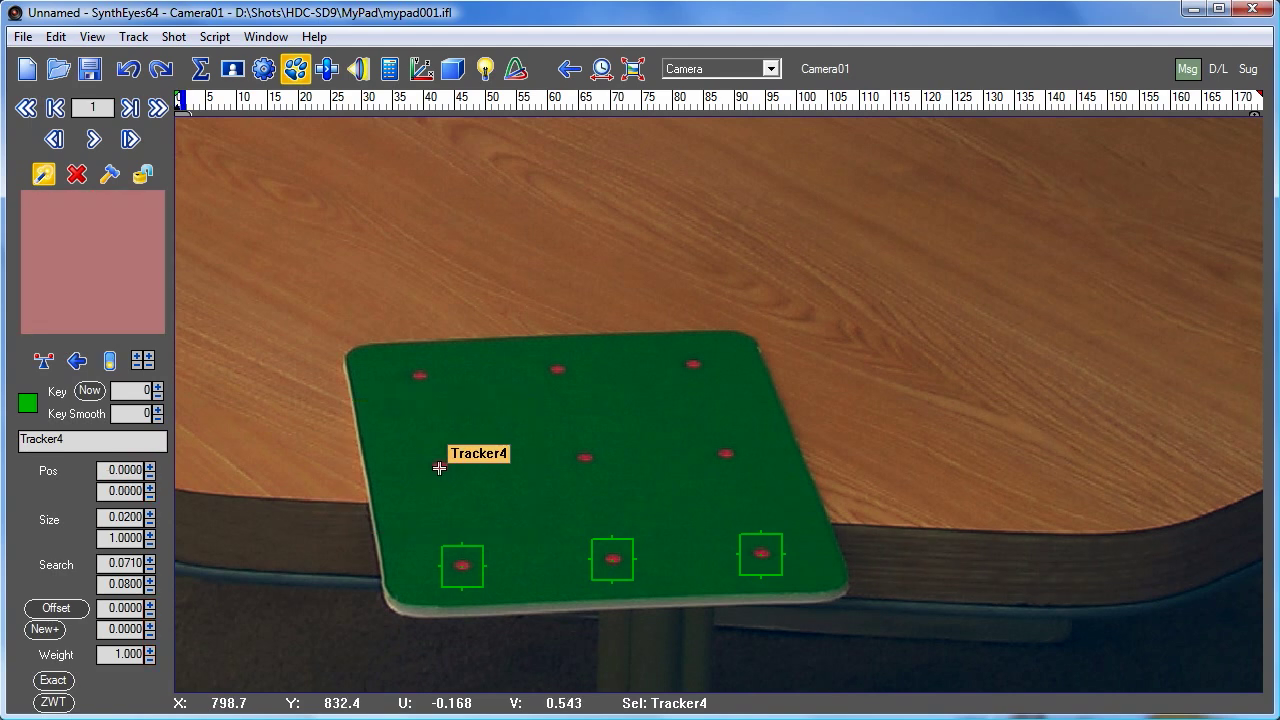
{"action": "key", "text": "a"}
{"action": "left_click", "coordinate": [77, 361]}
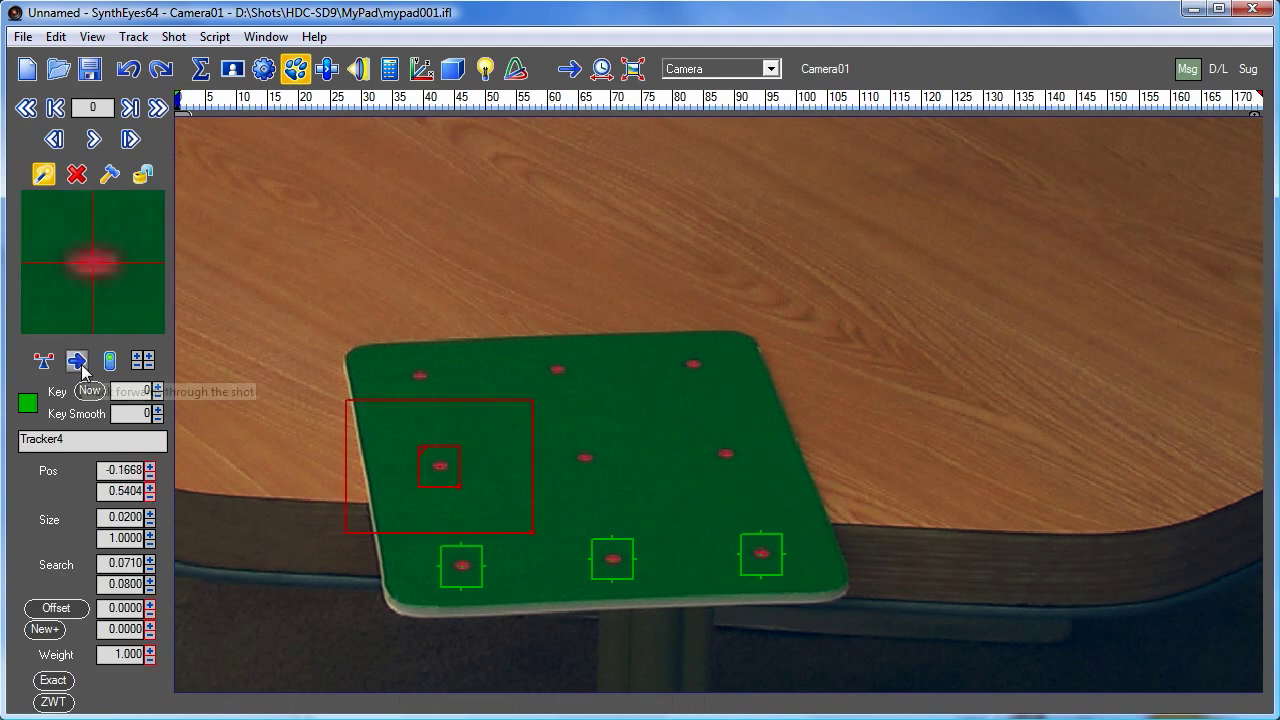
Track the middle row's left dot forward from frame 0 and check the blurred stretch up to frame 162
{"action": "key", "text": "ctrl+f"}
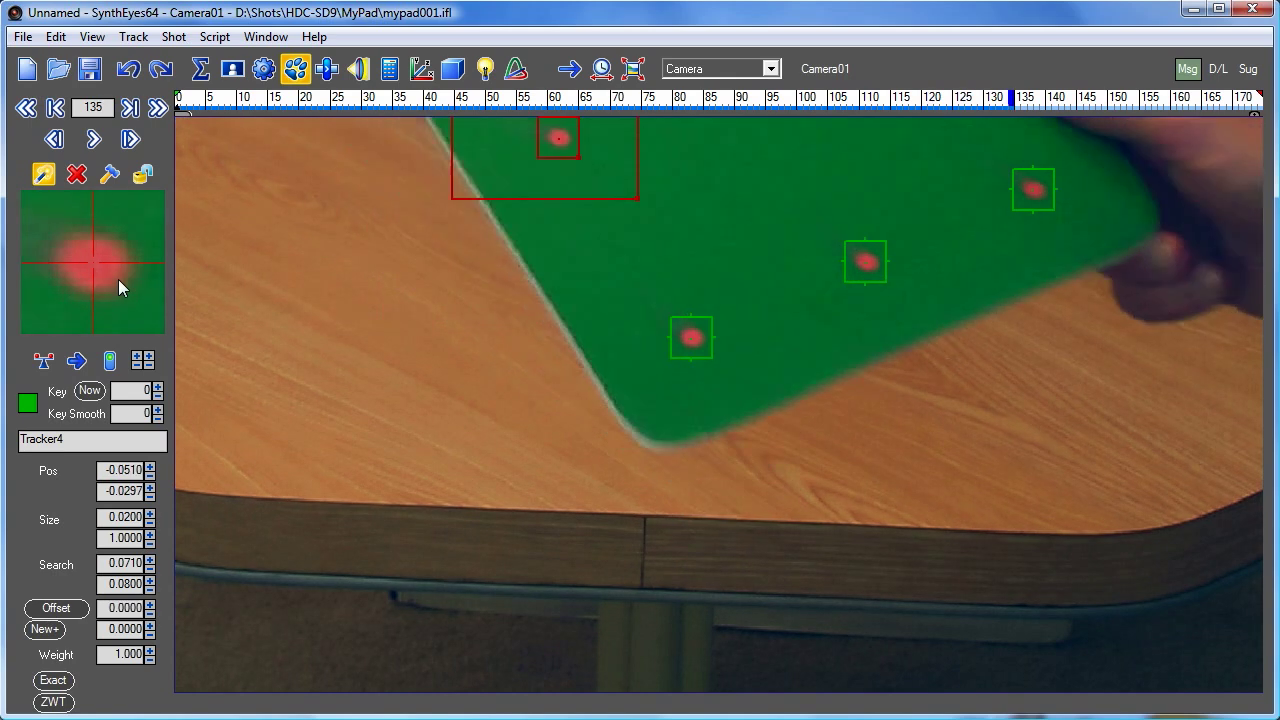
{"action": "key", "text": "Left"}
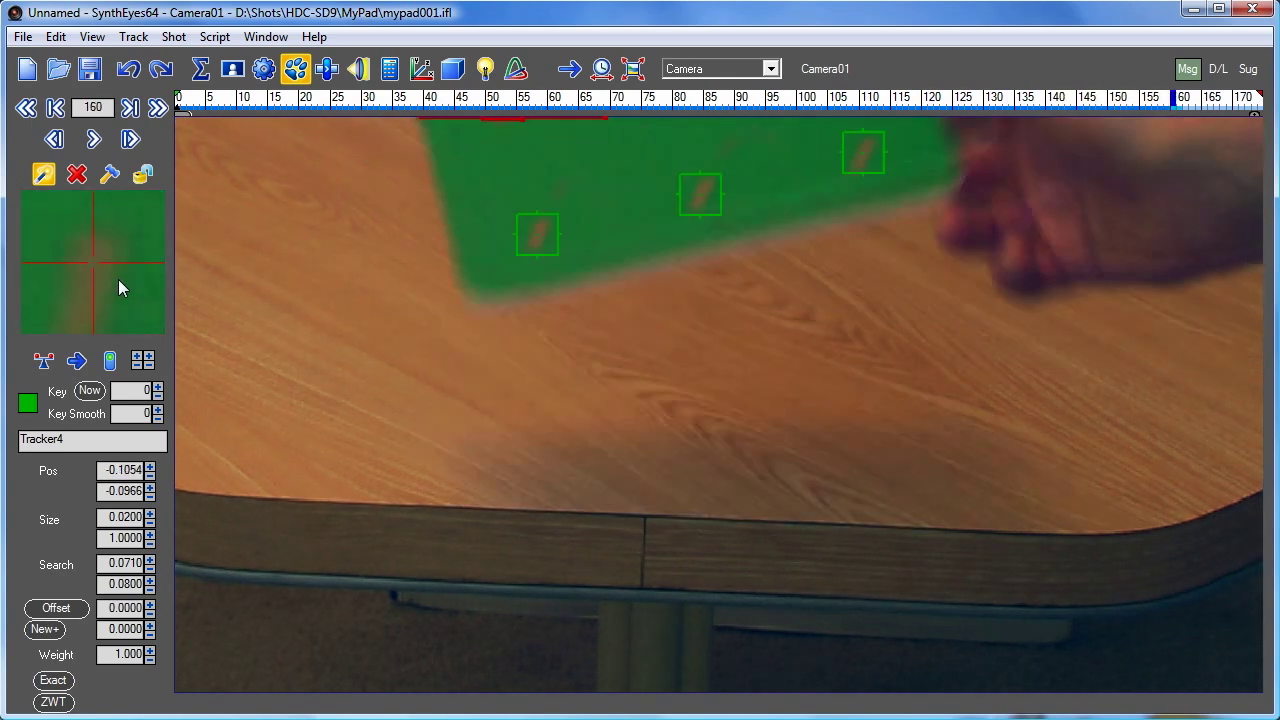
{"action": "key", "text": "Right"}
{"action": "key", "text": "Right"}
{"action": "key", "text": "Right"}
{"action": "key", "text": "Right"}
{"action": "key", "text": "Right"}
{"action": "key", "text": "Right"}
{"action": "key", "text": "Right"}
{"action": "key", "text": "Right"}
{"action": "key", "text": "Right"}
{"action": "key", "text": "Right"}
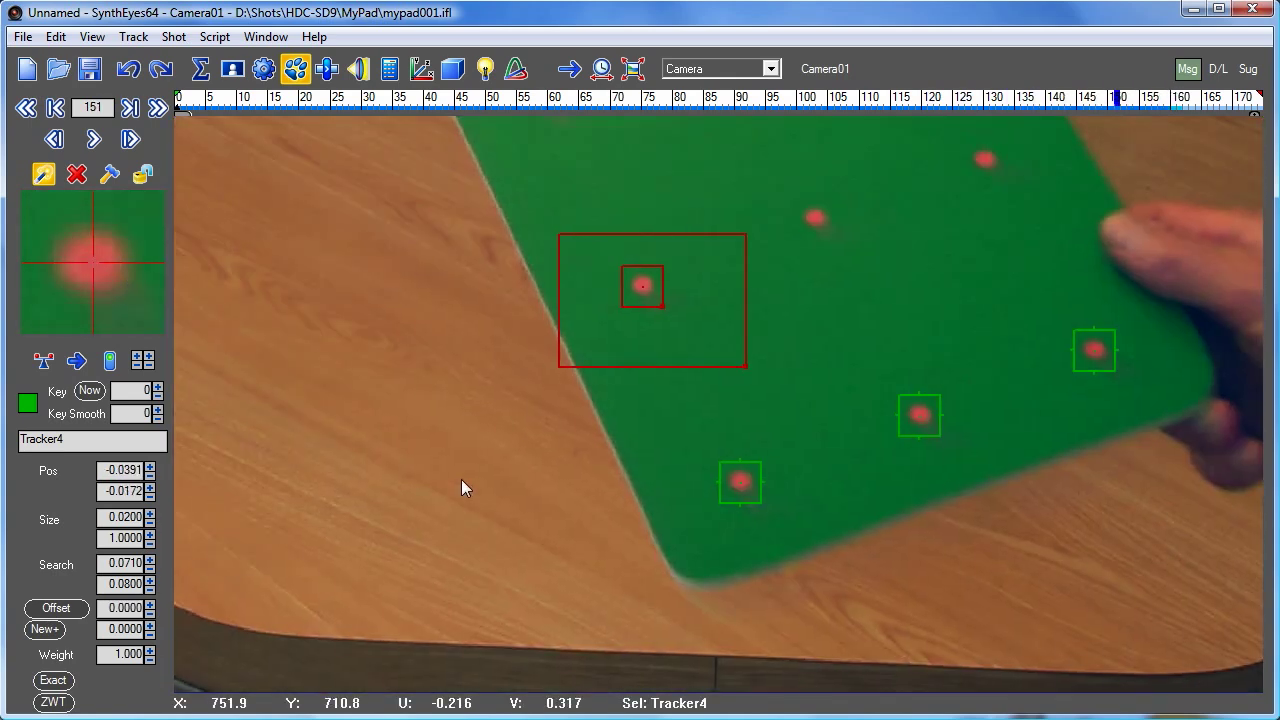
{"action": "key", "text": "Left"}
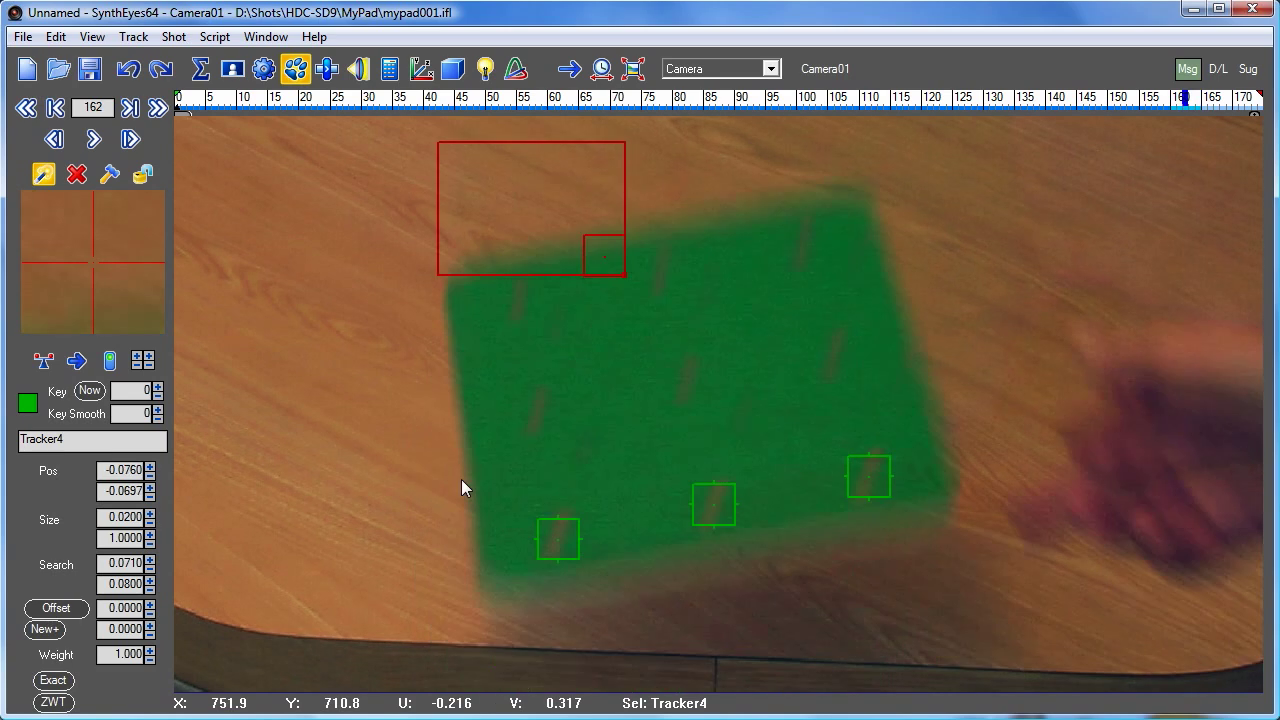
Recenter the tracker on the blurred left dot of the middle row at frames 161 and 162
{"action": "key", "text": "Right"}
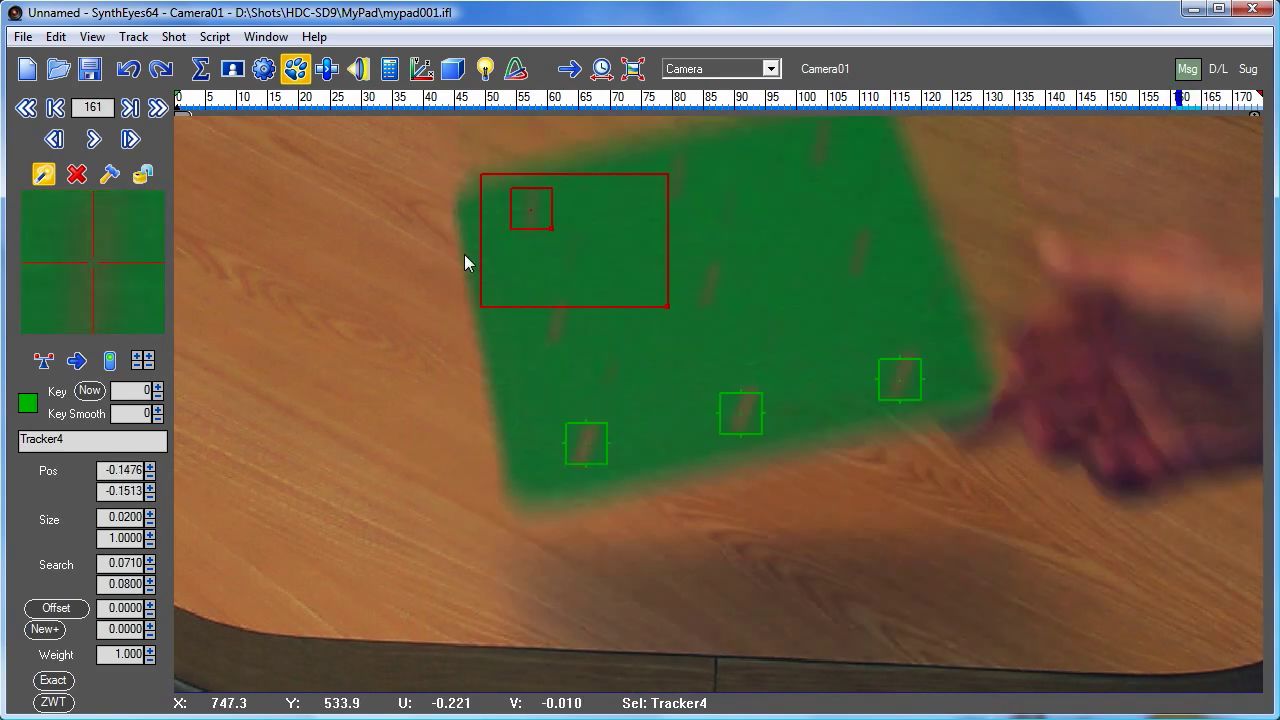
{"action": "left_click_drag", "start_coordinate": [552, 346], "coordinate": [554, 323]}
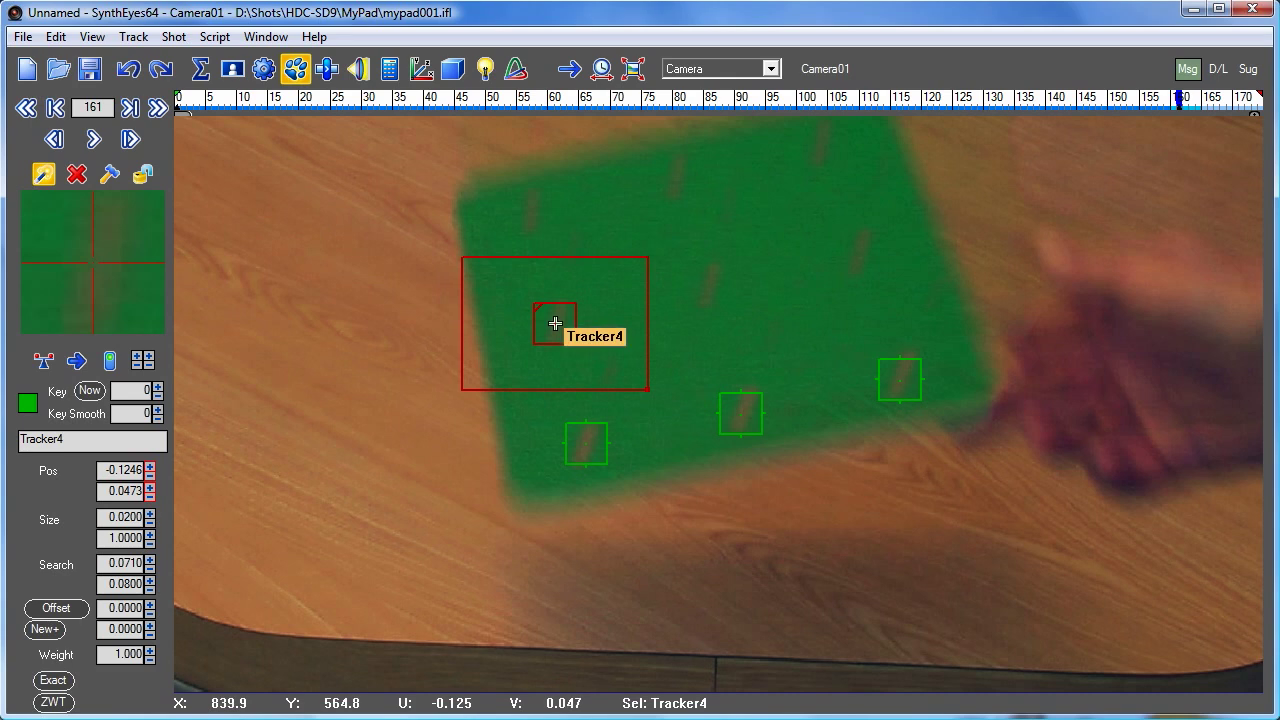
{"action": "key", "text": "Right"}
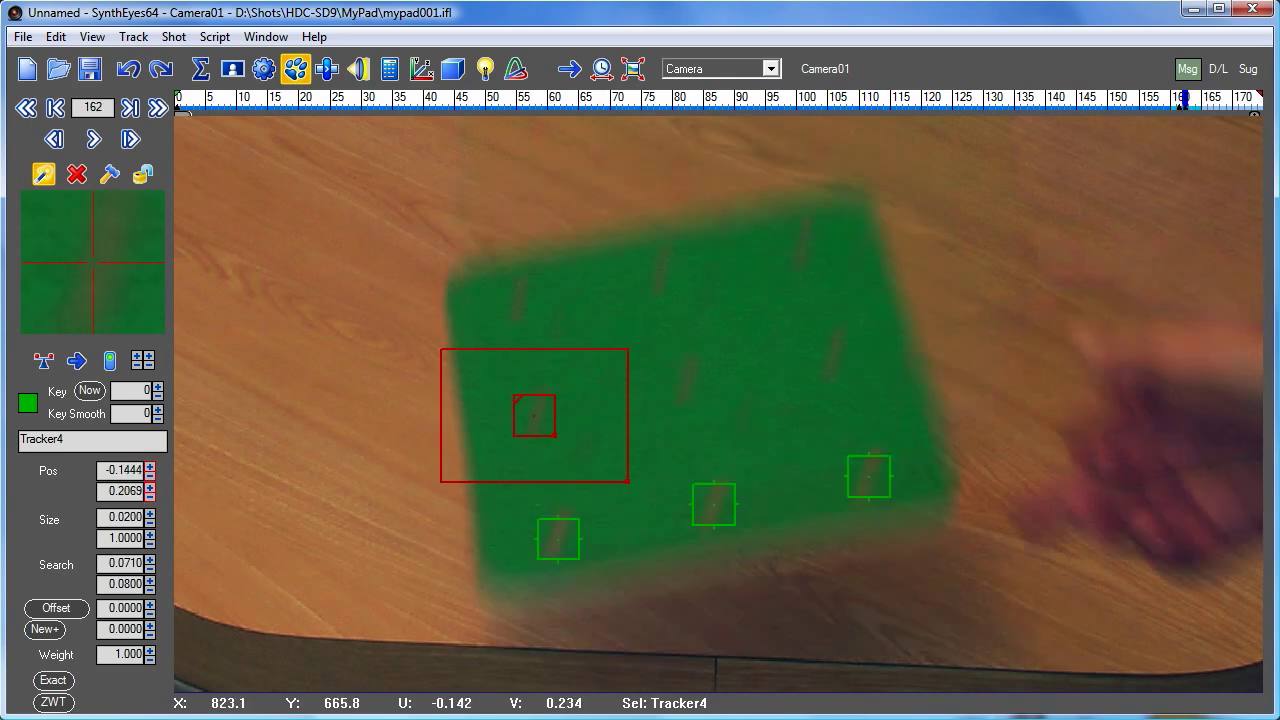
Recenter the tracker on the middle row's left dot at frames 163 and 164
{"action": "key", "text": "period"}
{"action": "left_click", "coordinate": [517, 506]}
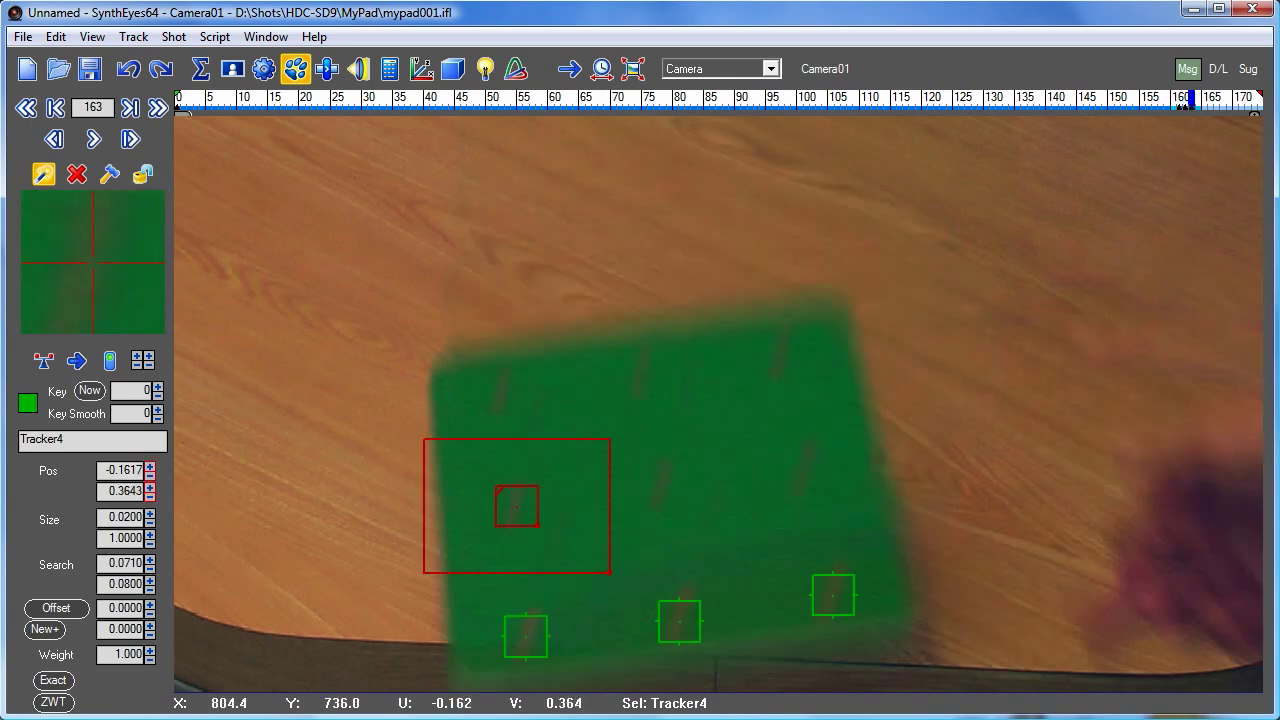
{"action": "key", "text": "period"}
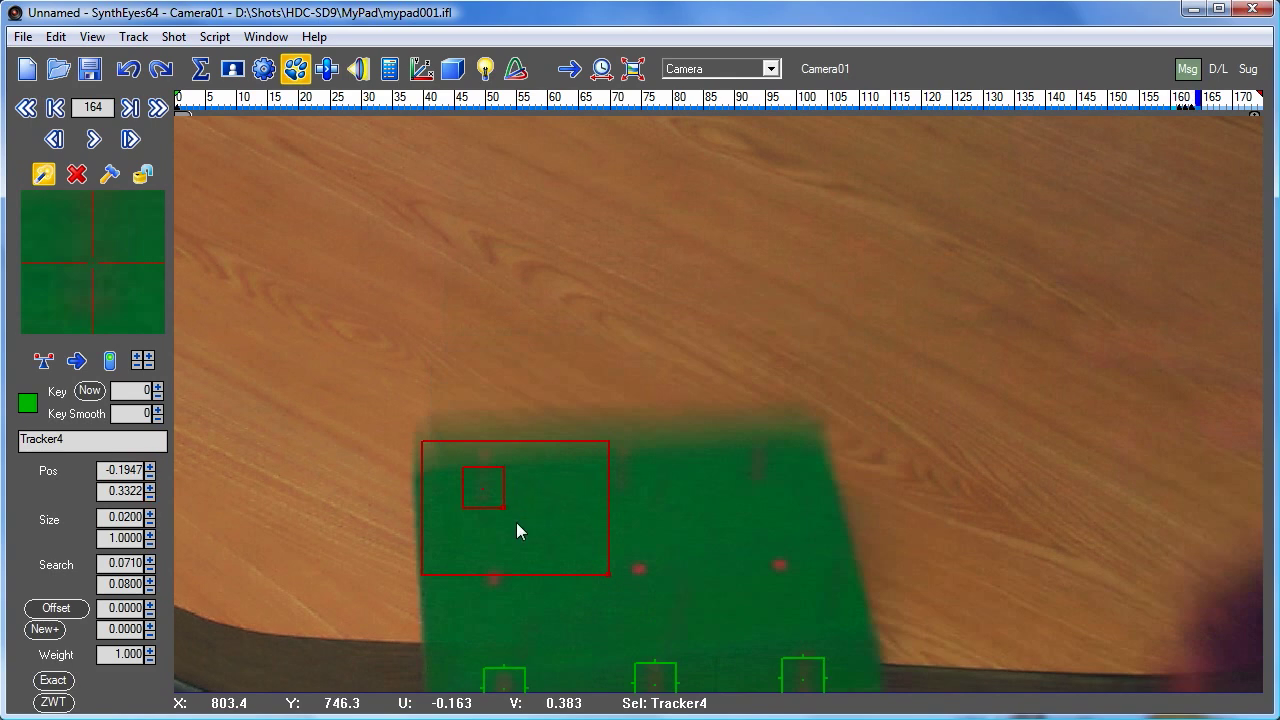
{"action": "left_click", "coordinate": [494, 578]}
{"action": "left_click_drag", "start_coordinate": [494, 578], "coordinate": [493, 581]}
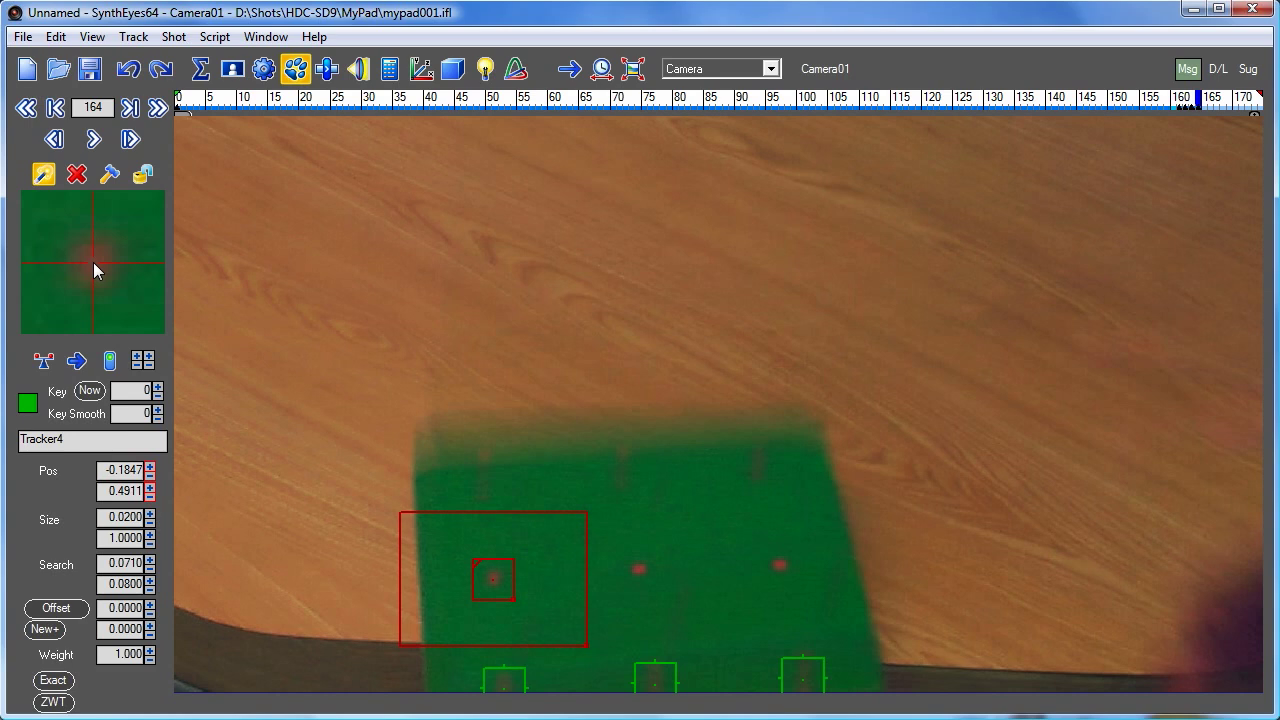
Track the middle row's left dot forward to frame 174, lock its tracker and return to frame 0
{"action": "key", "text": "period"}
{"action": "key", "text": "period"}
{"action": "key", "text": "period"}
{"action": "key", "text": "period"}
{"action": "key", "text": "period"}
{"action": "key", "text": "period"}
{"action": "key", "text": "period"}
{"action": "key", "text": "period"}
{"action": "key", "text": "period"}
{"action": "key", "text": "period"}
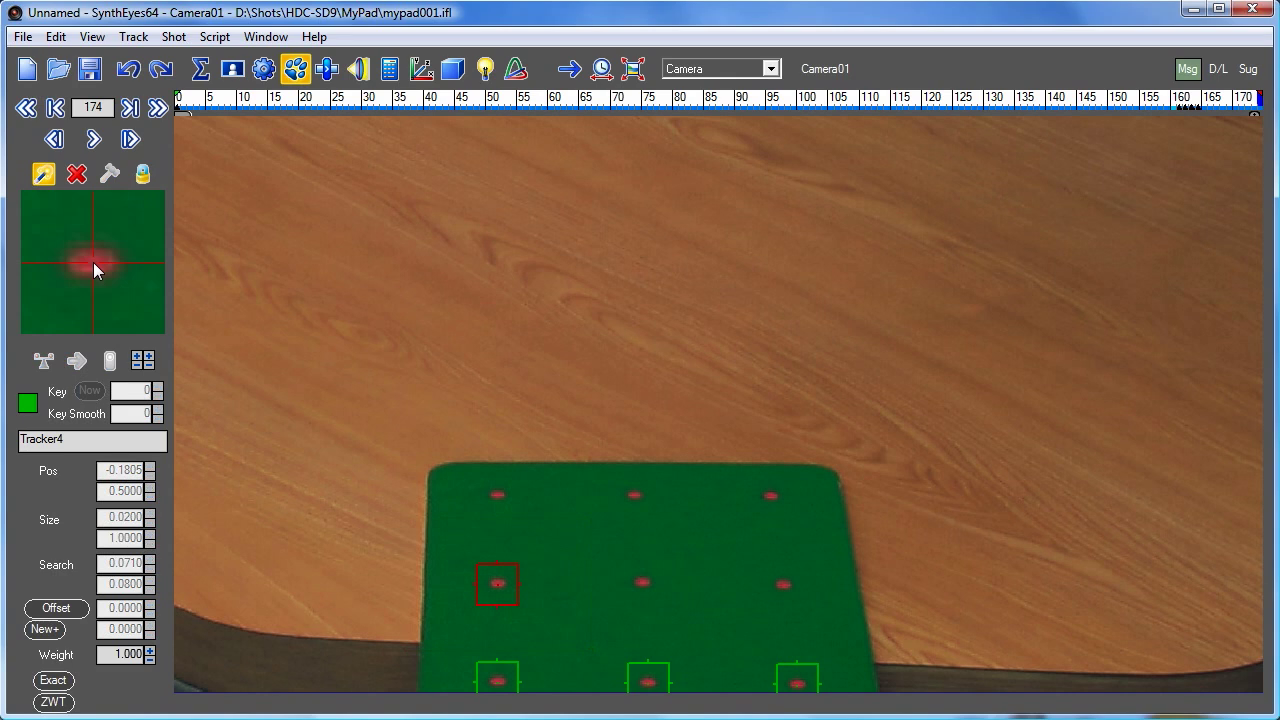
{"action": "key", "text": "Home"}
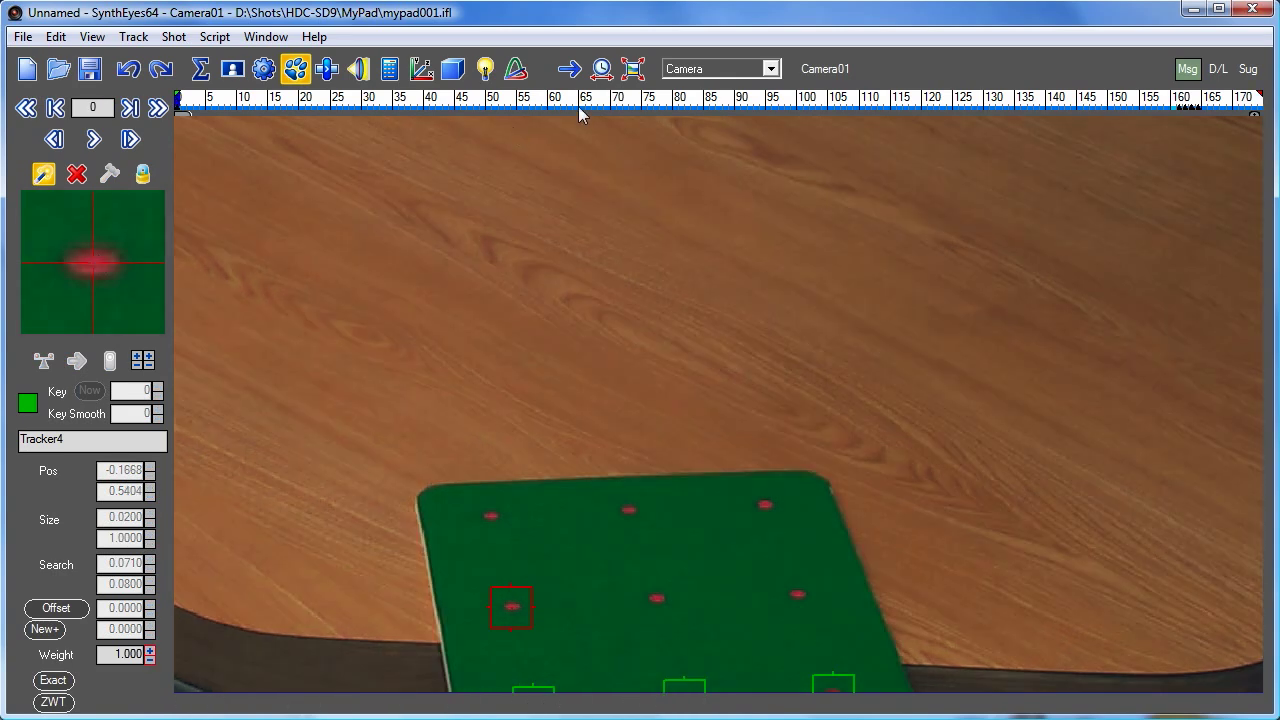
Switch the tracking prediction mode to Hand-held: Use others
{"action": "middle_click_drag", "start_coordinate": [601, 367], "coordinate": [593, 302]}
{"action": "scroll", "coordinate": [598, 261], "scroll_direction": "down", "scroll_amount": 2}
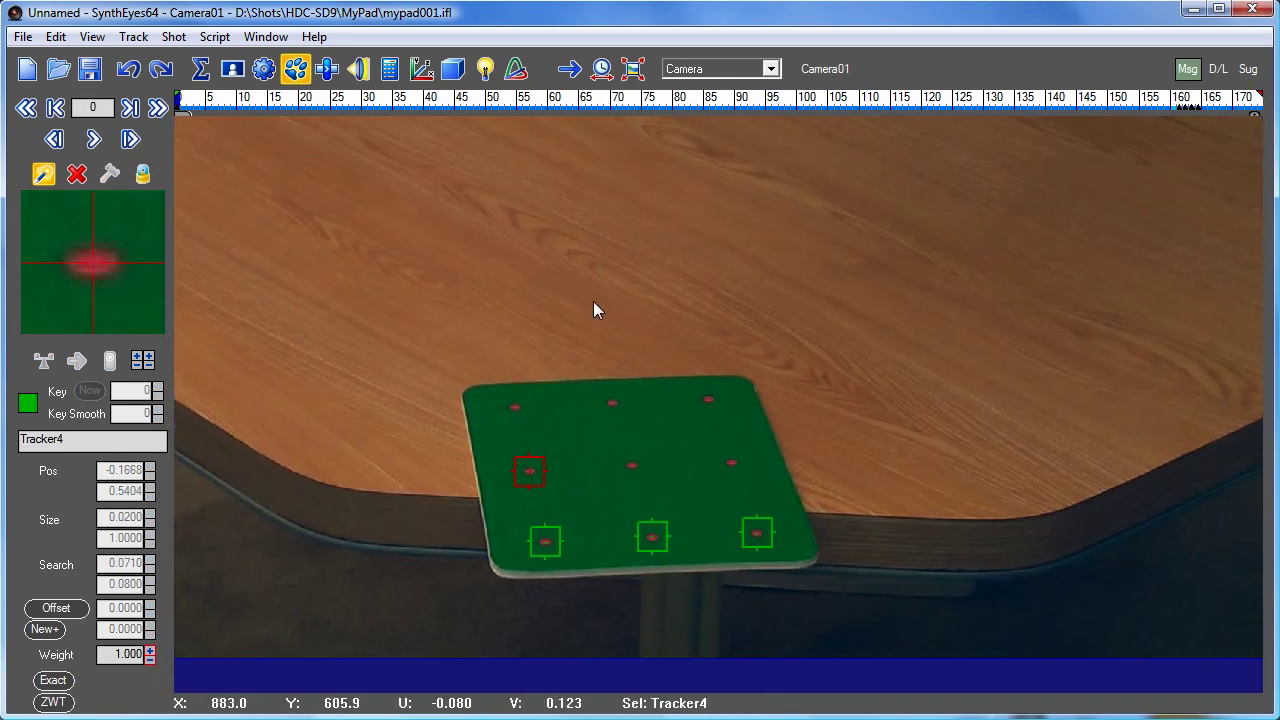
{"action": "left_click", "coordinate": [134, 37]}
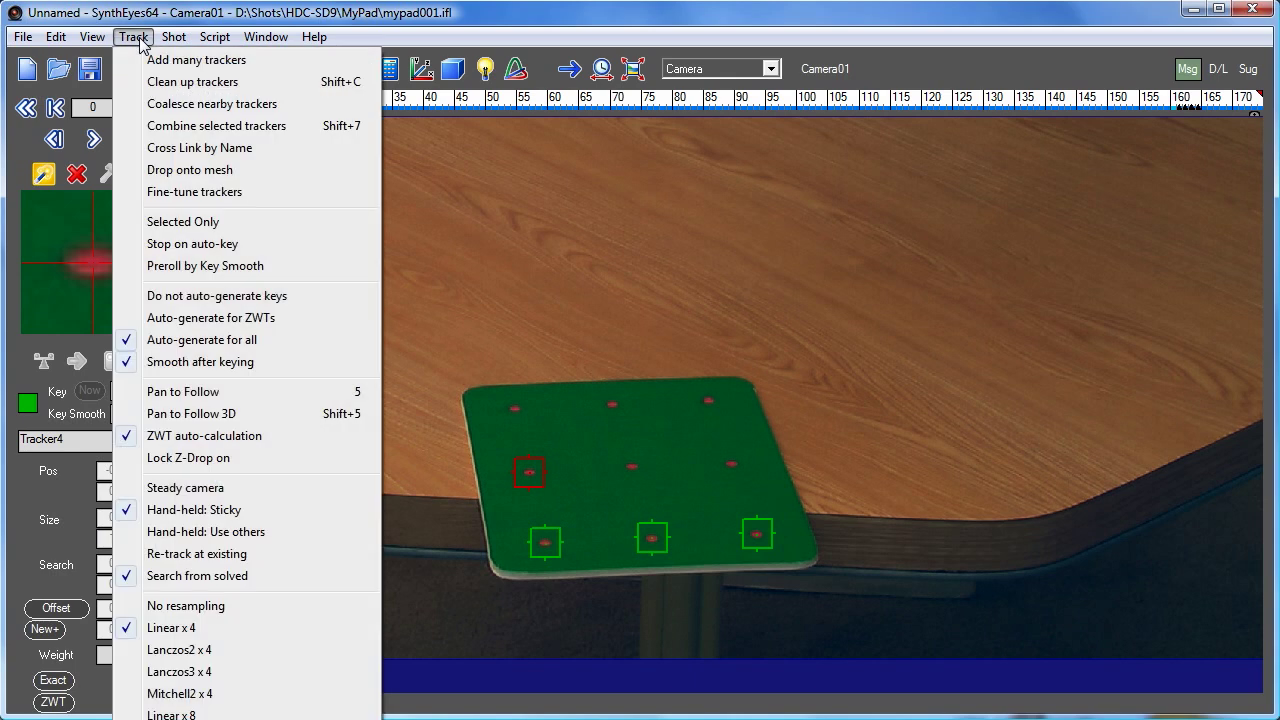
{"action": "left_click", "coordinate": [220, 533]}
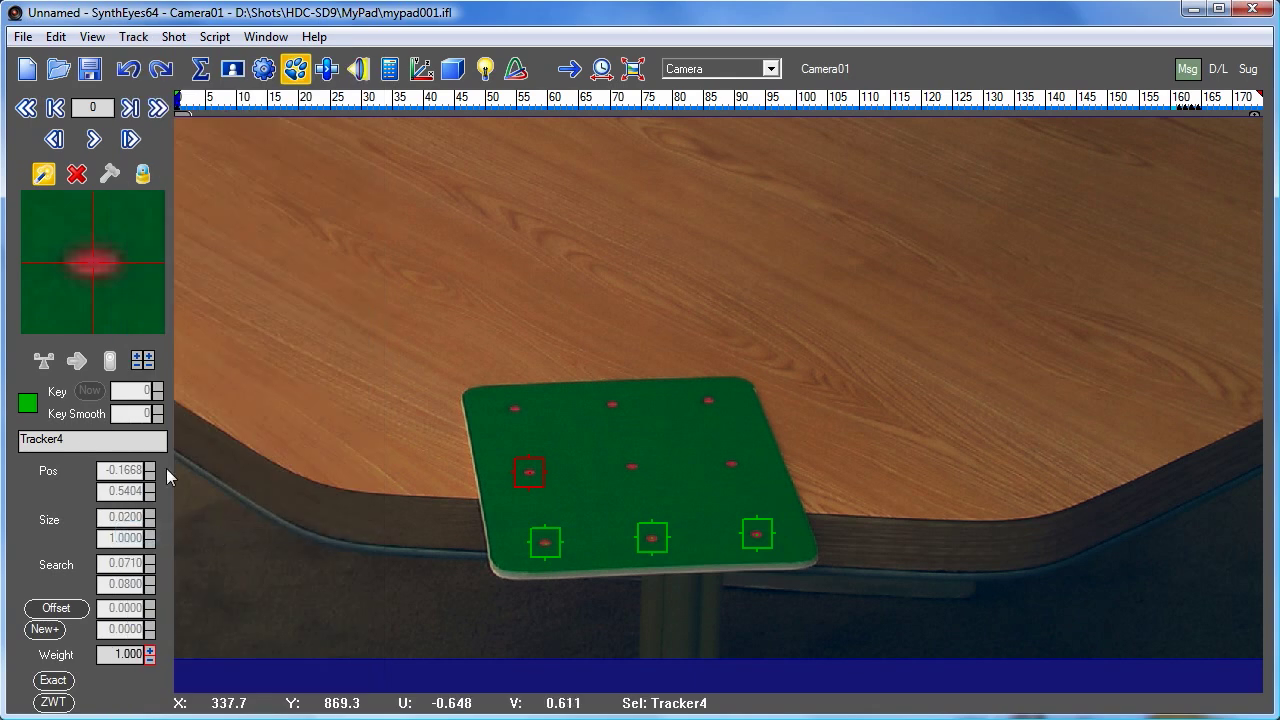
Place a tracker centered on the middle row's center dot at frame 0 and track it forward to frame 88
{"action": "left_click", "coordinate": [632, 467]}
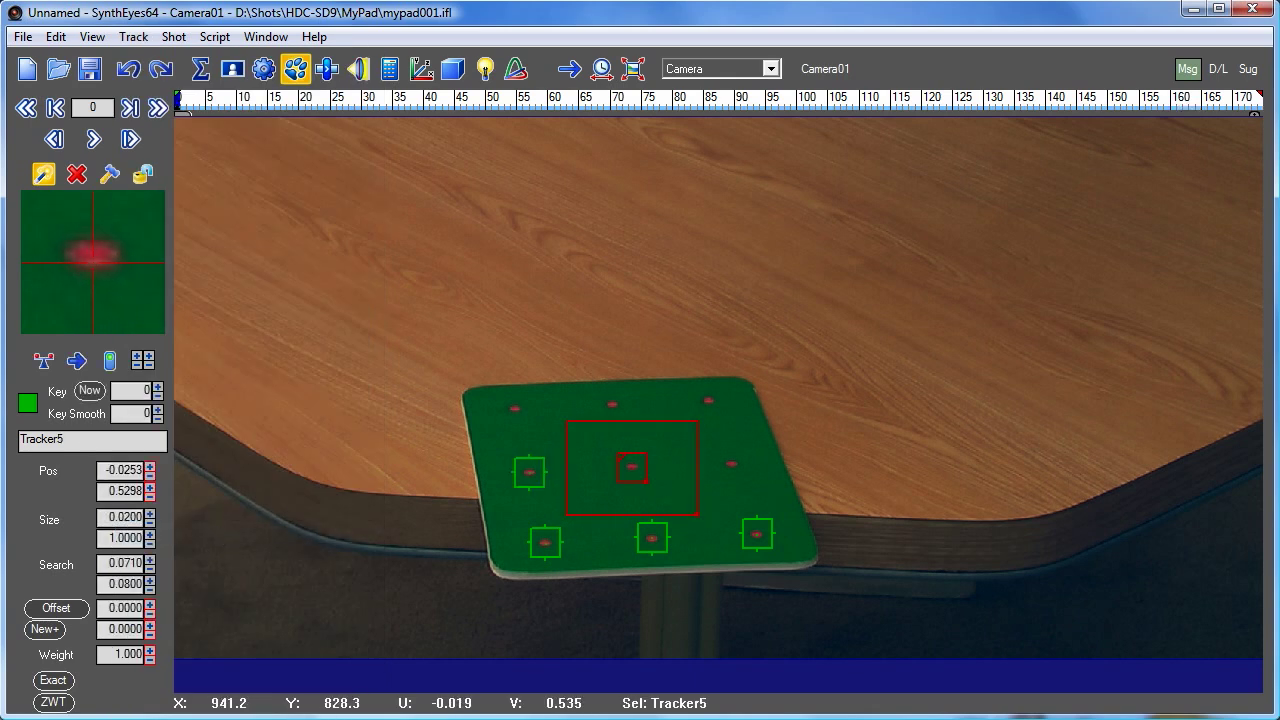
{"action": "left_click_drag", "start_coordinate": [637, 470], "coordinate": [634, 463]}
{"action": "key", "text": "ctrl+f"}
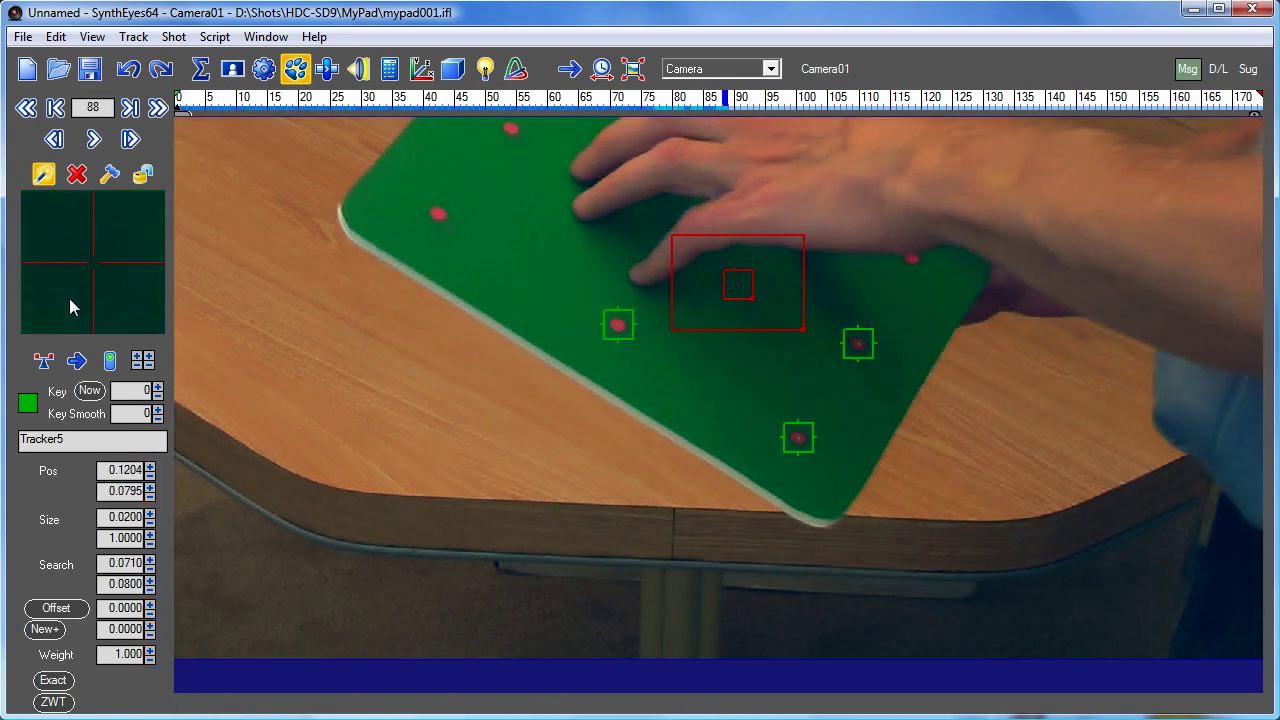
Go back to where the center dot's tracker slips off and recenter it at frames 77, 78 and 79
{"action": "scroll", "coordinate": [69, 298], "scroll_direction": "up", "scroll_amount": 12}
{"action": "scroll", "coordinate": [69, 298], "scroll_direction": "down", "scroll_amount": 4}
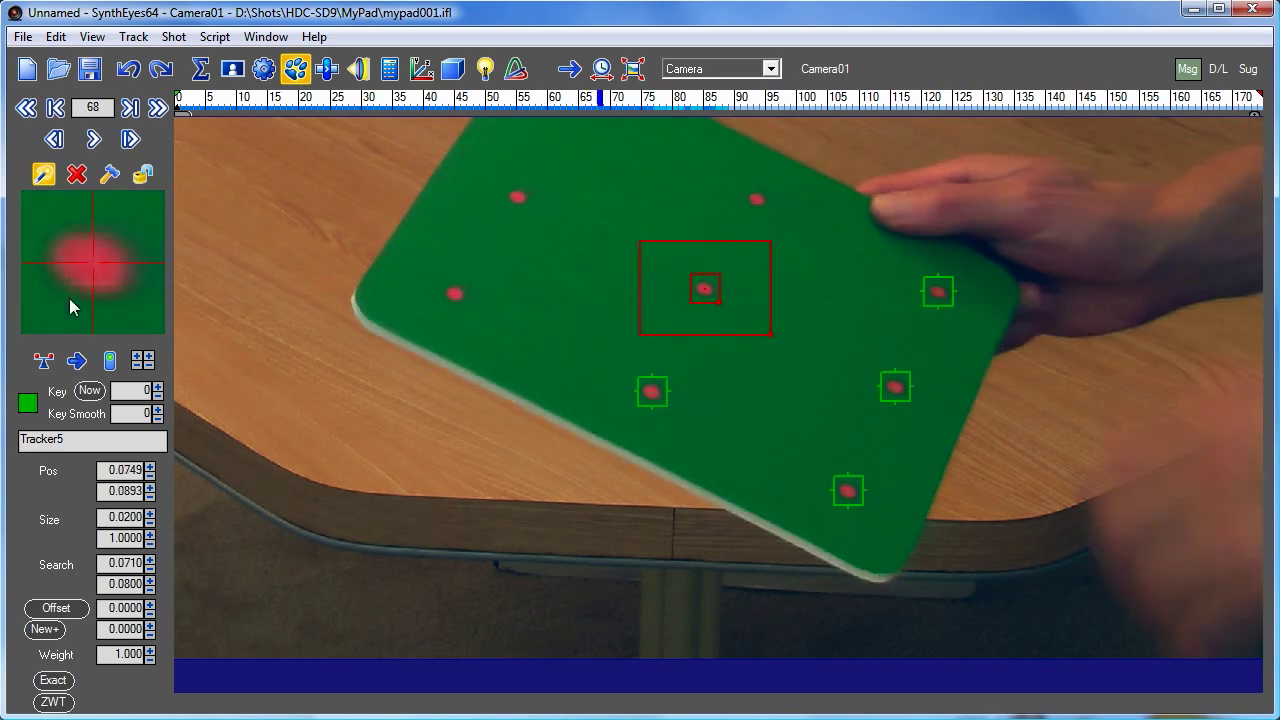
{"action": "scroll", "coordinate": [69, 298], "scroll_direction": "down", "scroll_amount": 5}
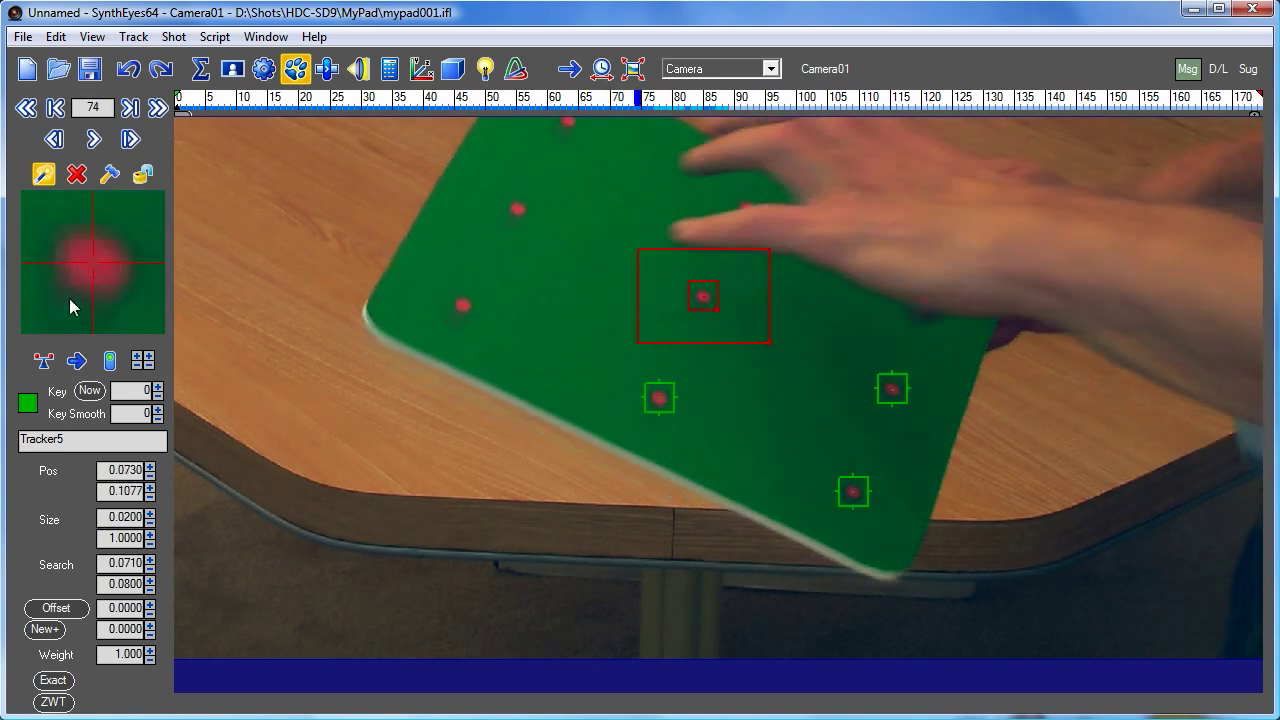
{"action": "scroll", "coordinate": [69, 298], "scroll_direction": "down", "scroll_amount": 1}
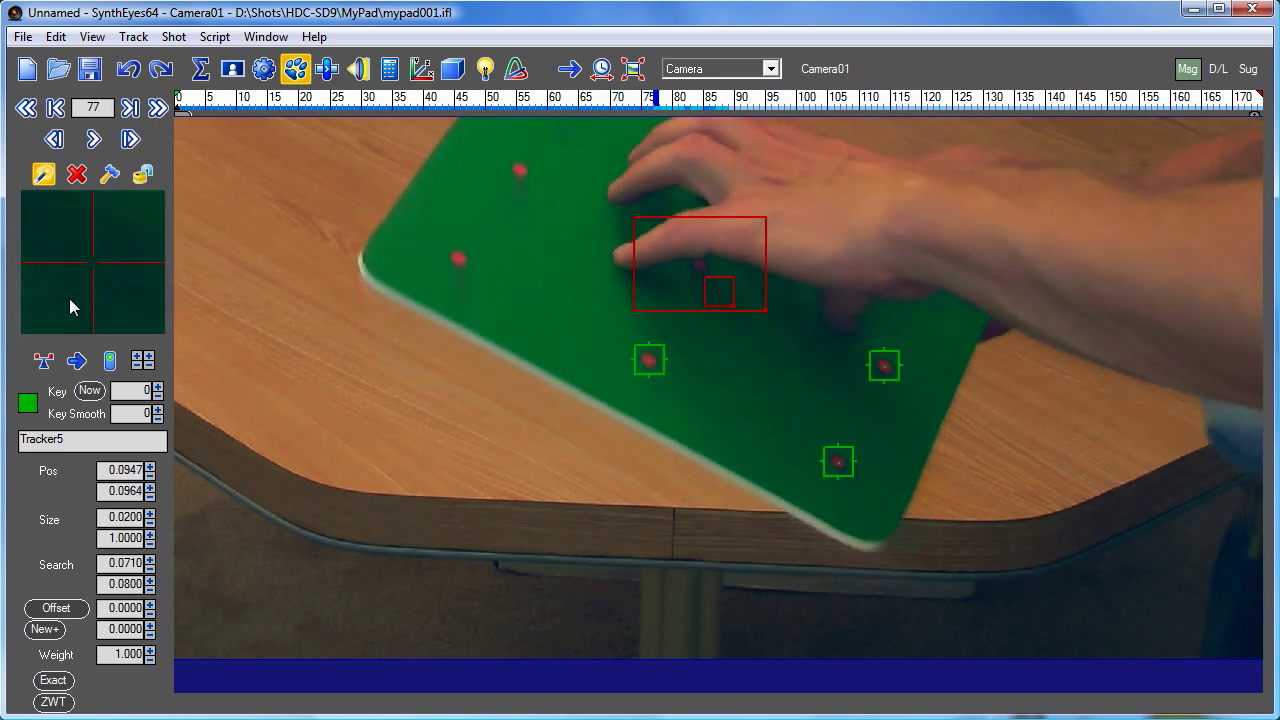
{"action": "left_click_drag", "start_coordinate": [94, 263], "coordinate": [114, 291]}
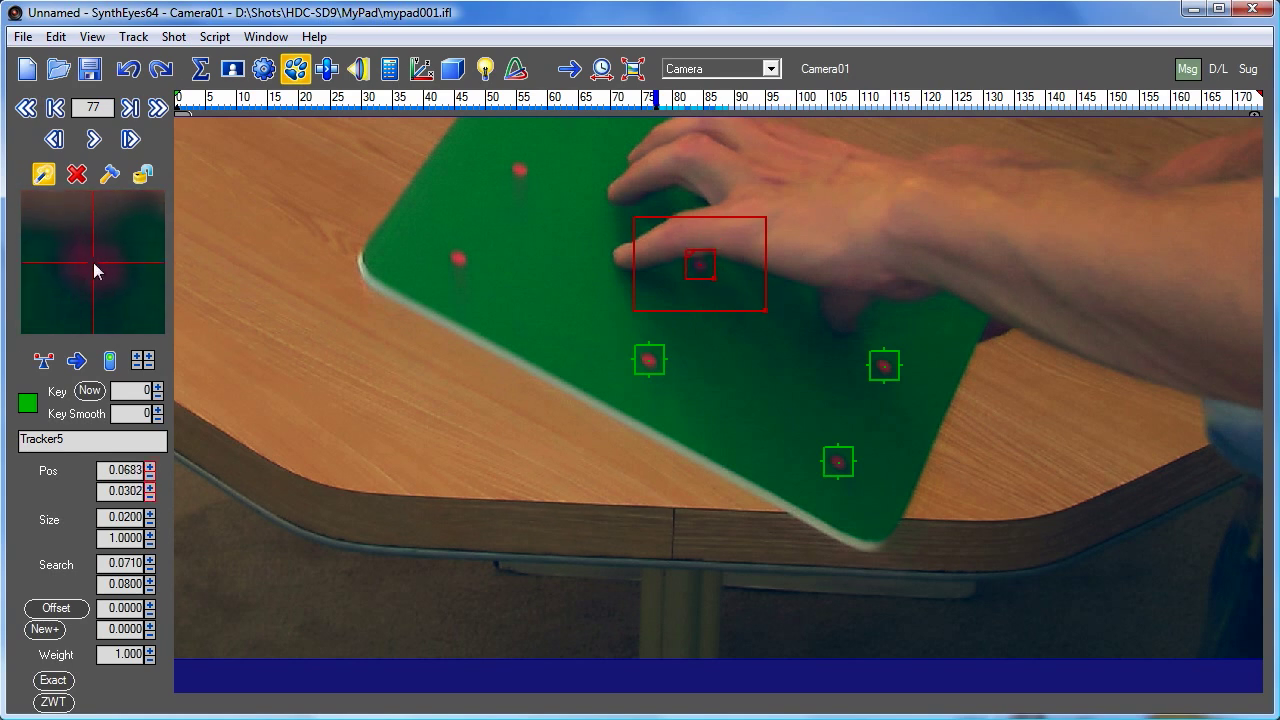
{"action": "scroll", "coordinate": [94, 270], "scroll_direction": "down", "scroll_amount": 1}
{"action": "left_click_drag", "start_coordinate": [94, 270], "coordinate": [106, 300]}
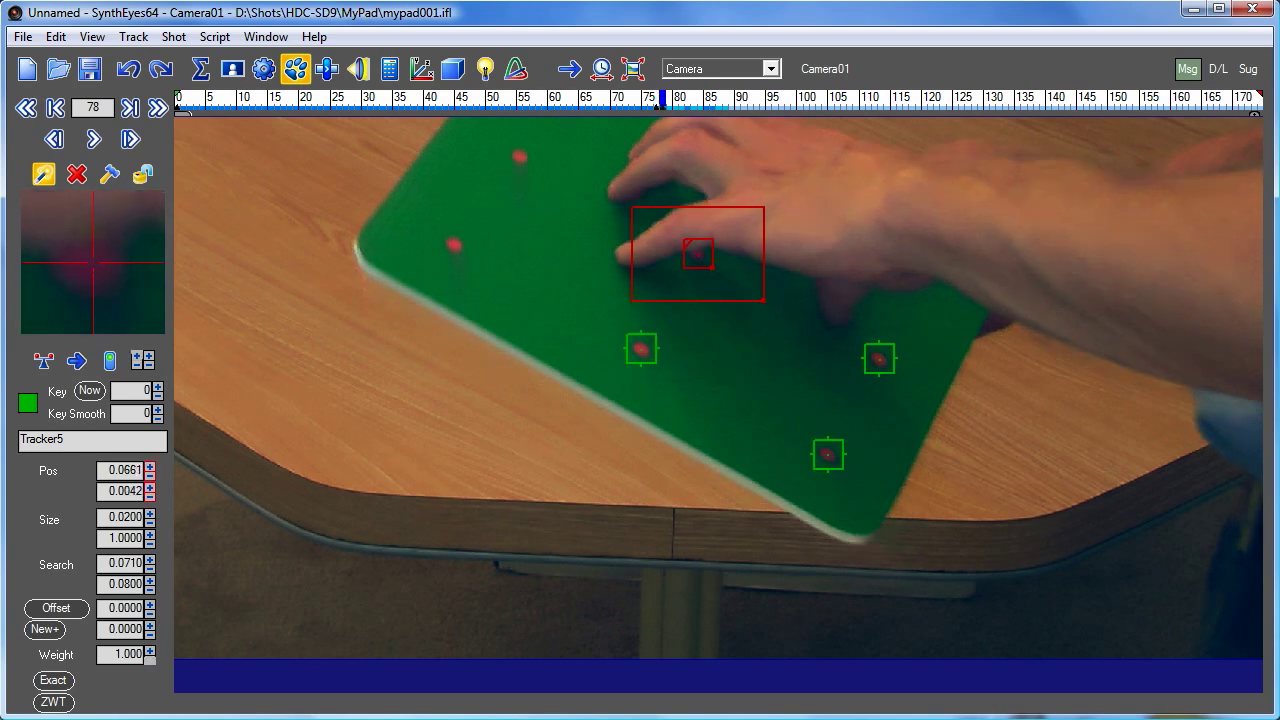
{"action": "scroll", "coordinate": [97, 271], "scroll_direction": "down", "scroll_amount": 1}
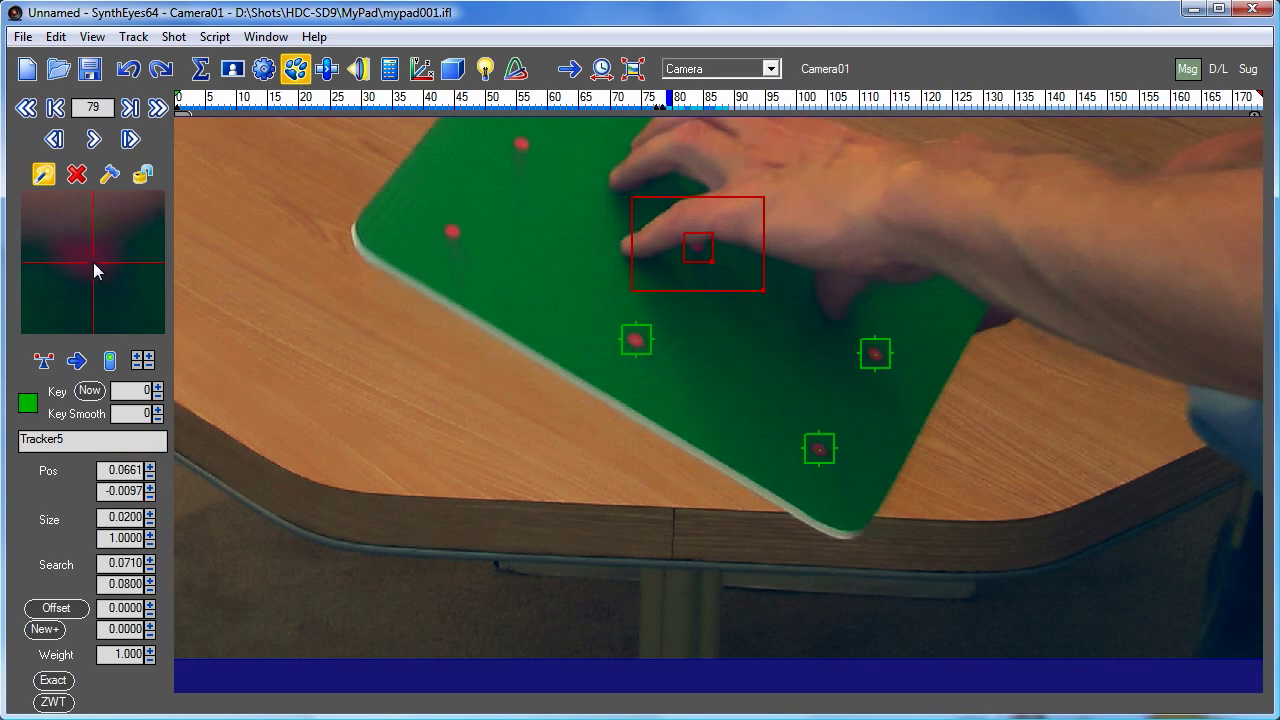
{"action": "left_click_drag", "start_coordinate": [94, 270], "coordinate": [99, 290]}
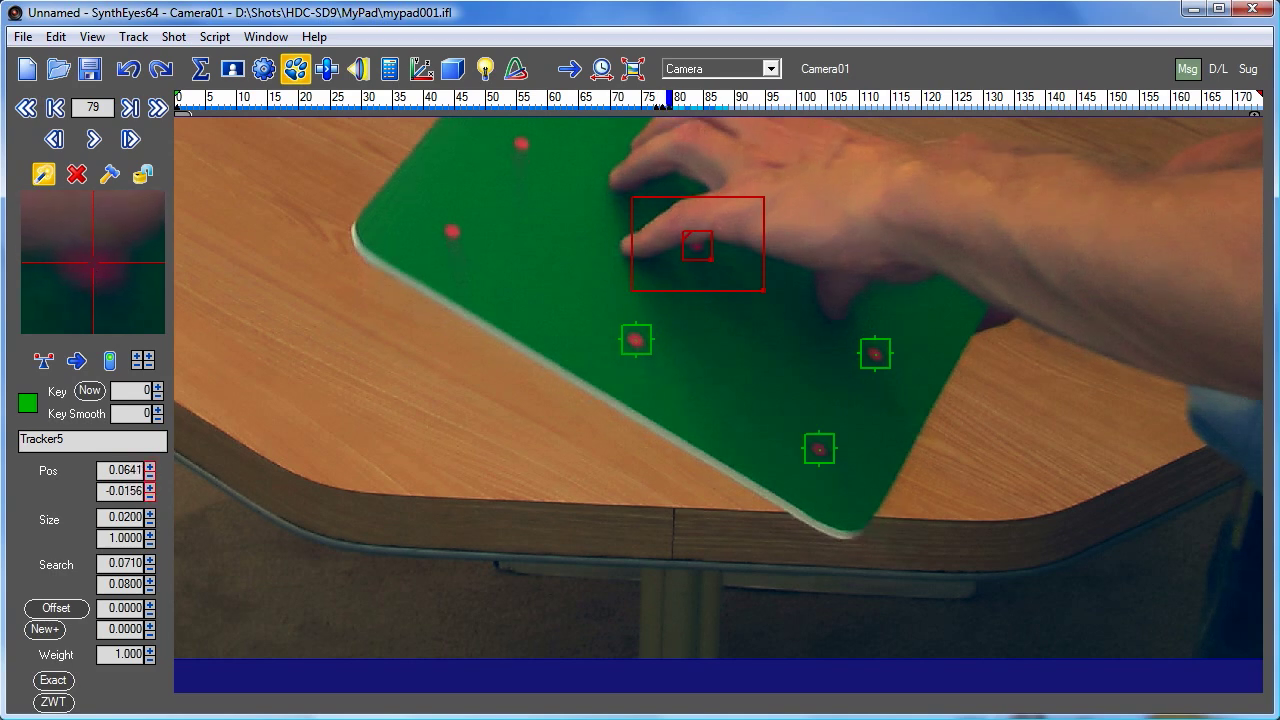
Disable the center dot's tracker from frame 80 and advance past the frames where the hand covers the dot
{"action": "scroll", "coordinate": [93, 270], "scroll_direction": "down", "scroll_amount": 1}
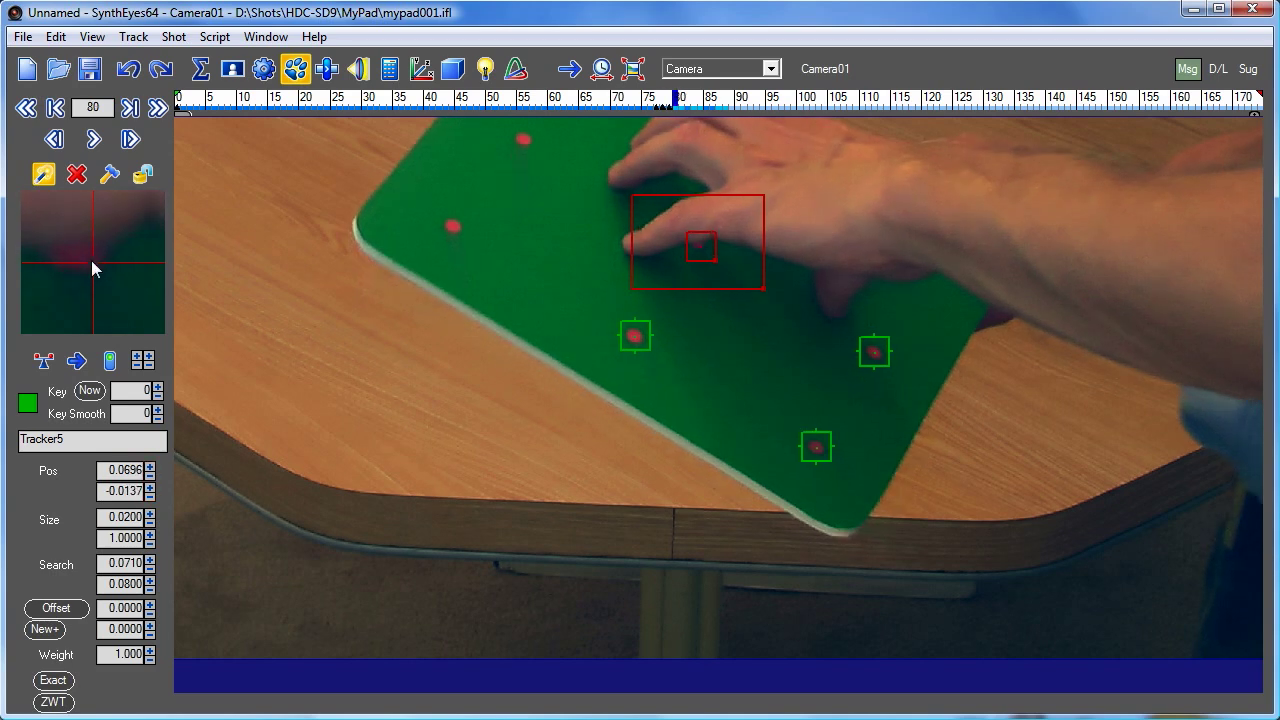
{"action": "middle_click", "coordinate": [91, 269]}
{"action": "scroll", "coordinate": [91, 269], "scroll_direction": "down", "scroll_amount": 20}
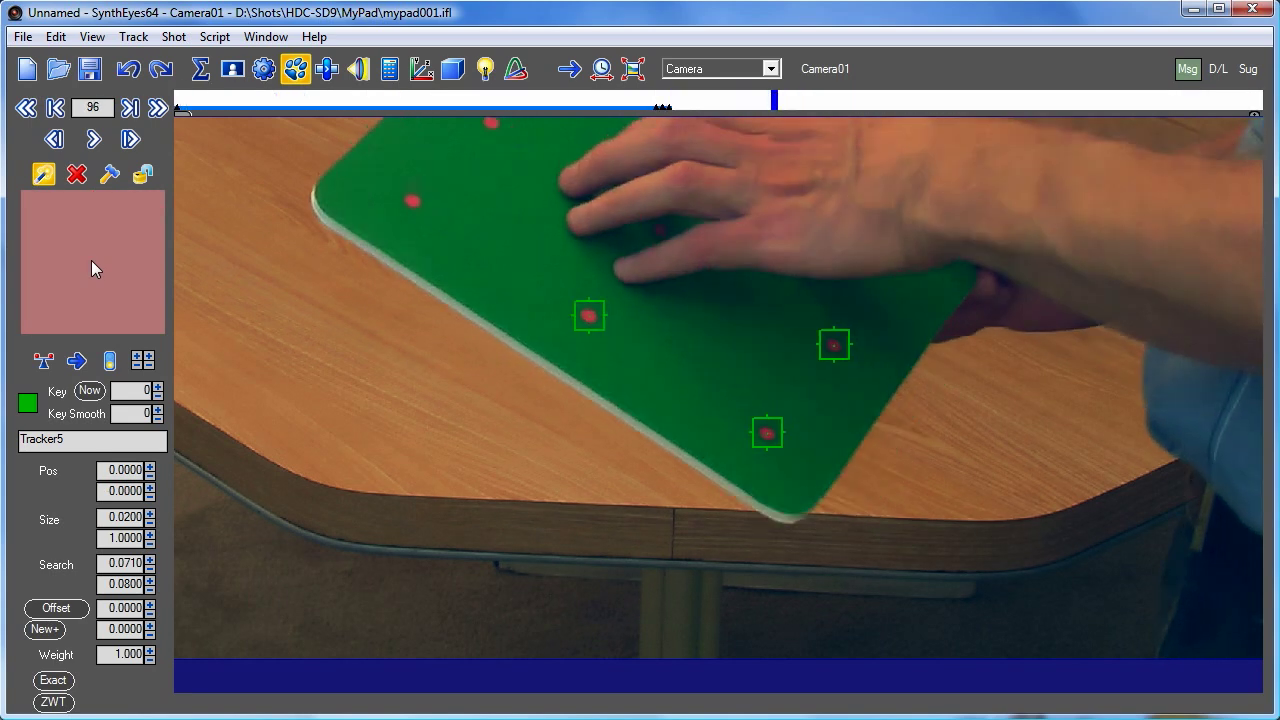
{"action": "scroll", "coordinate": [91, 269], "scroll_direction": "up", "scroll_amount": 6}
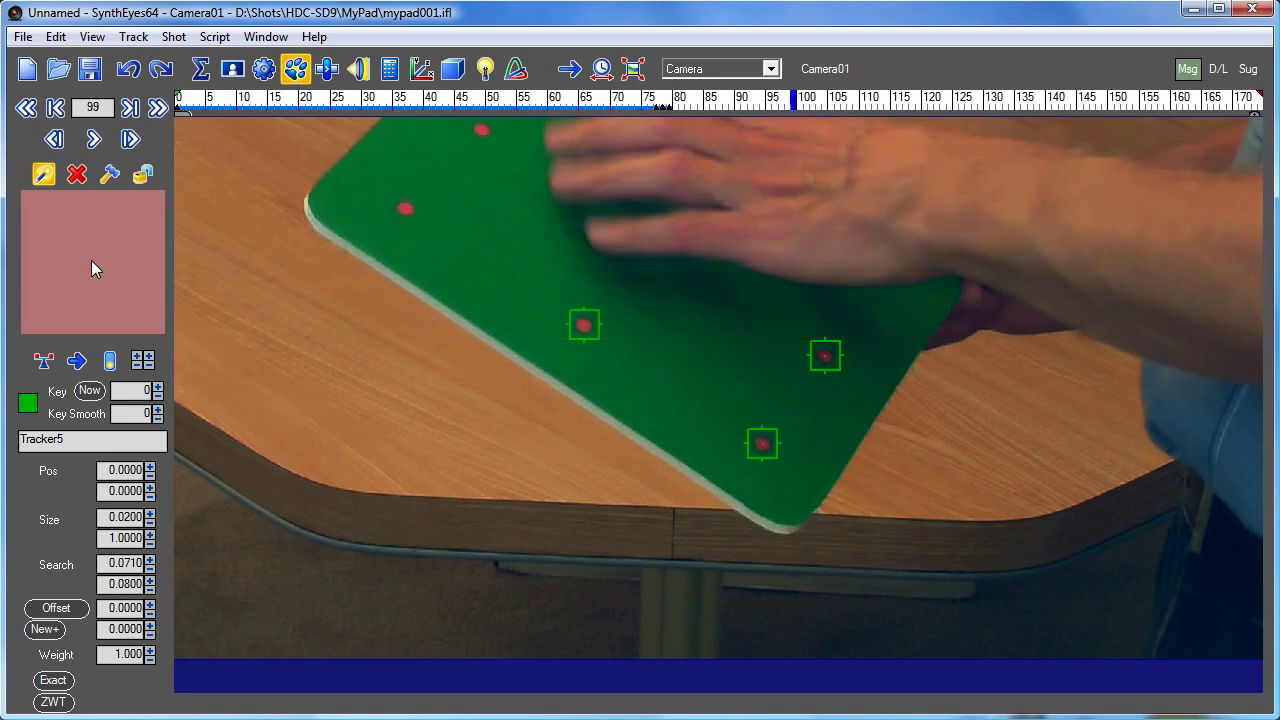
Re-enable the tracker where the center dot reappears and center it on the dot at frames 100 and 101
{"action": "scroll", "coordinate": [91, 269], "scroll_direction": "down", "scroll_amount": 2}
{"action": "scroll", "coordinate": [91, 269], "scroll_direction": "up", "scroll_amount": 1}
{"action": "left_click_drag", "start_coordinate": [89, 269], "coordinate": [129, 251]}
{"action": "scroll", "coordinate": [96, 270], "scroll_direction": "down", "scroll_amount": 1}
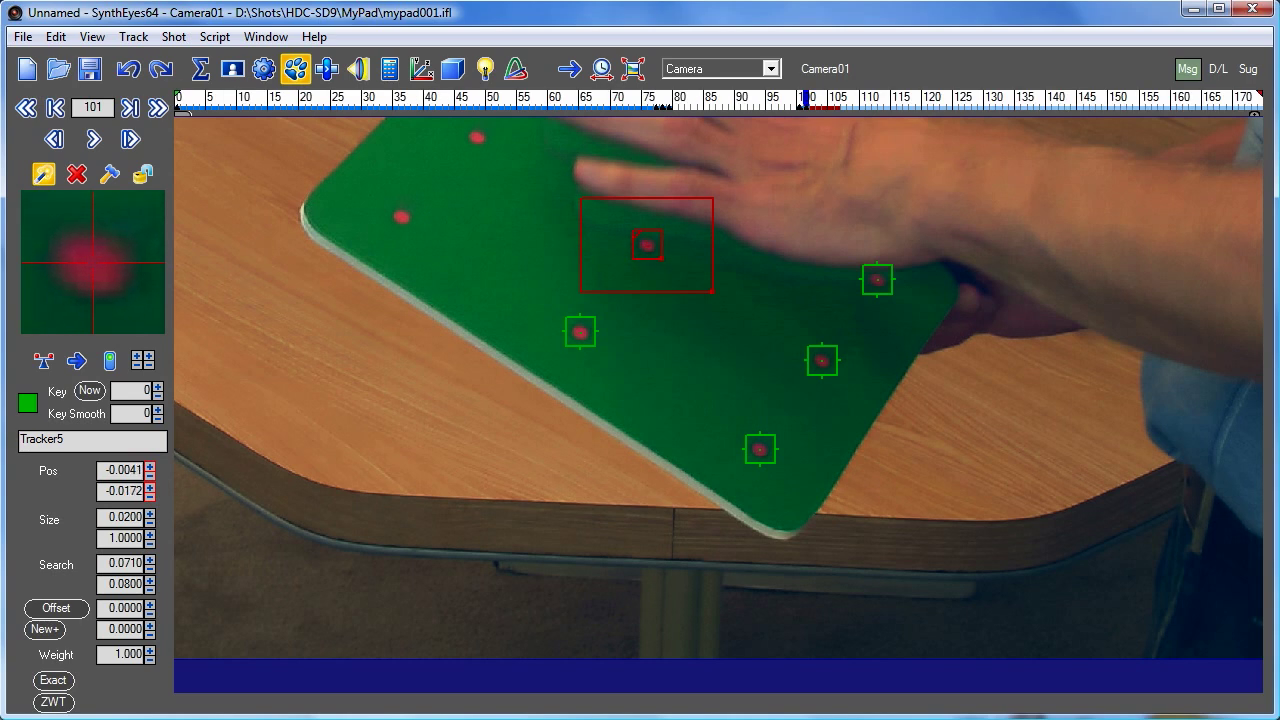
Track the center dot forward through the blurred frames and recenter its tracker on the dot at frame 164
{"action": "scroll", "coordinate": [96, 274], "scroll_direction": "down", "scroll_amount": 3}
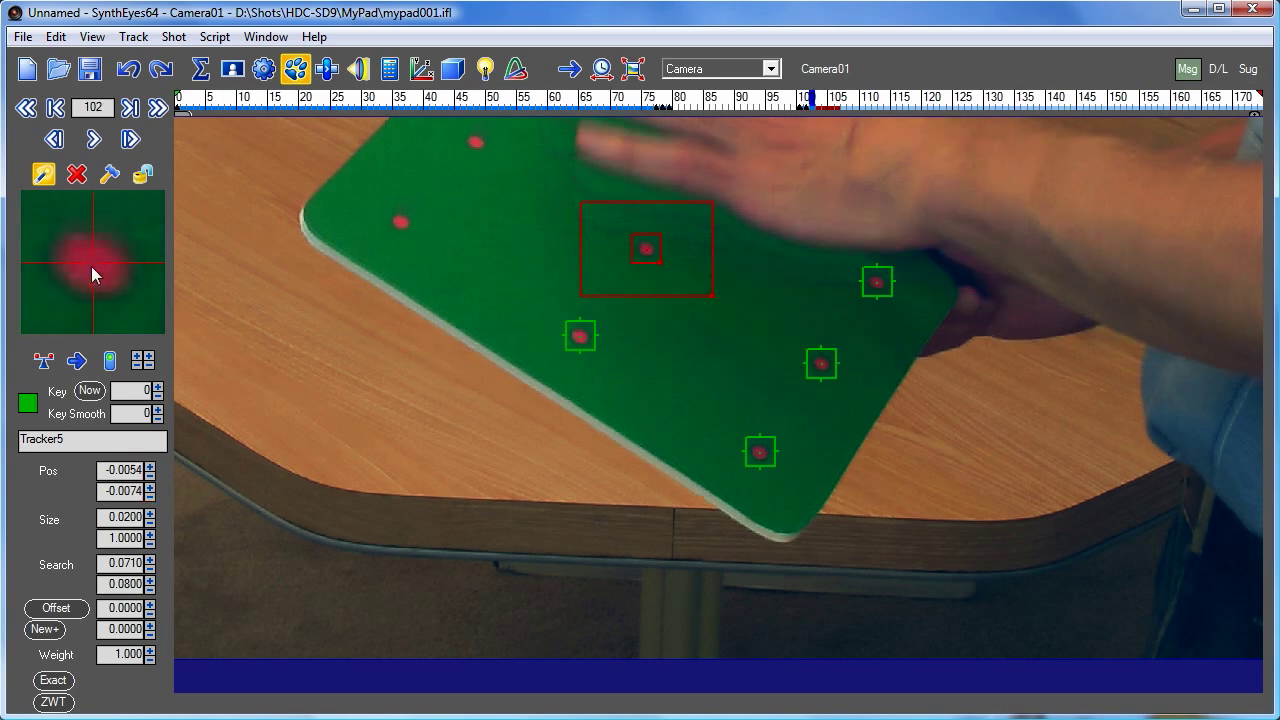
{"action": "scroll", "coordinate": [92, 275], "scroll_direction": "down", "scroll_amount": 20}
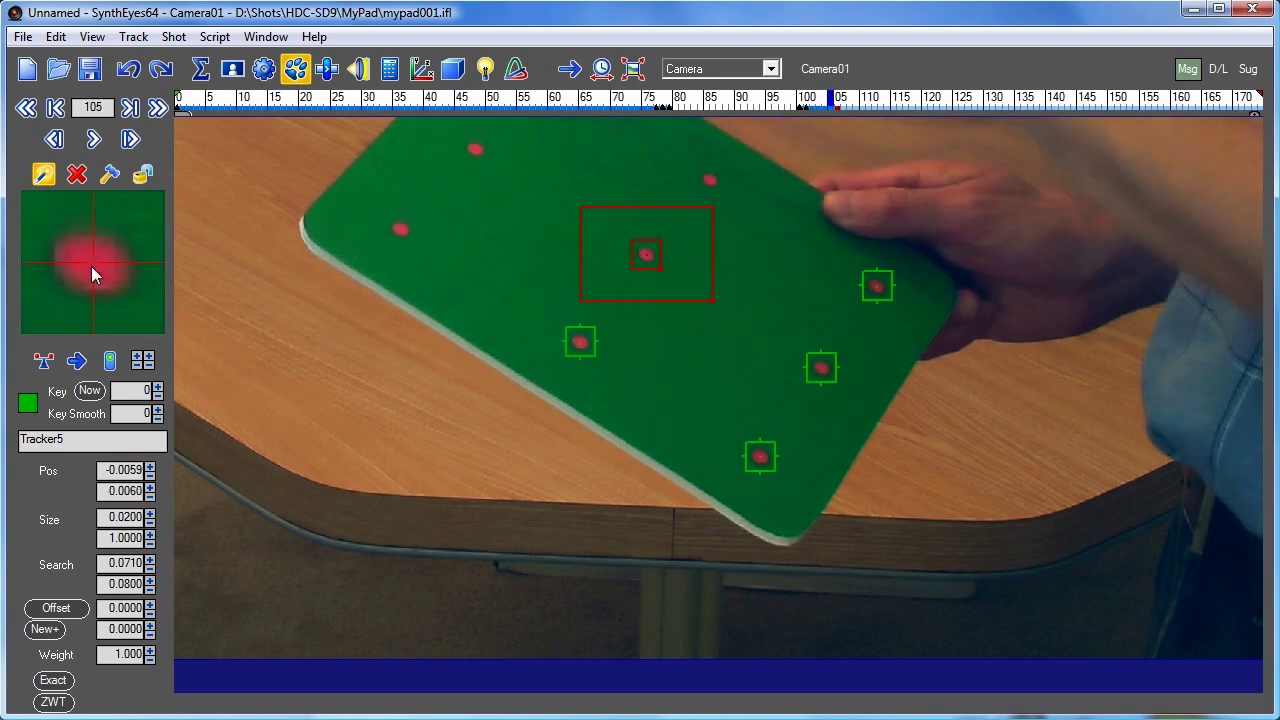
{"action": "scroll", "coordinate": [92, 275], "scroll_direction": "down", "scroll_amount": 19}
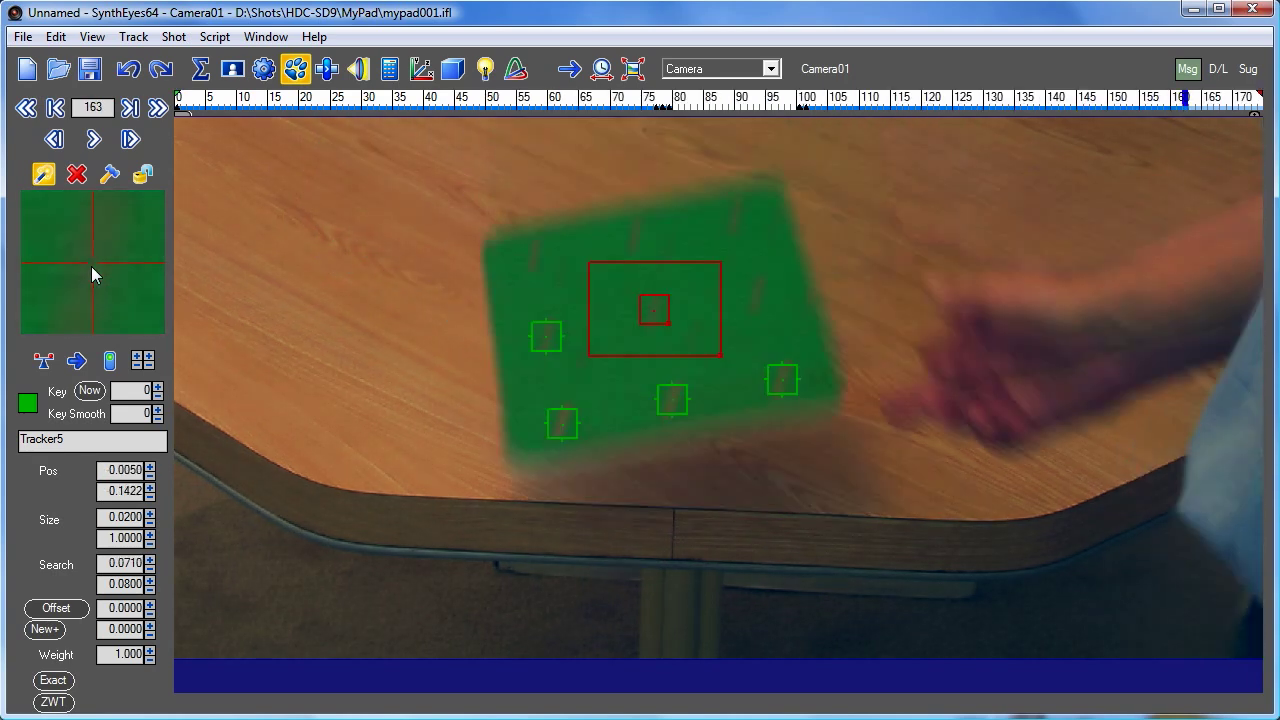
{"action": "scroll", "coordinate": [92, 275], "scroll_direction": "up", "scroll_amount": 1}
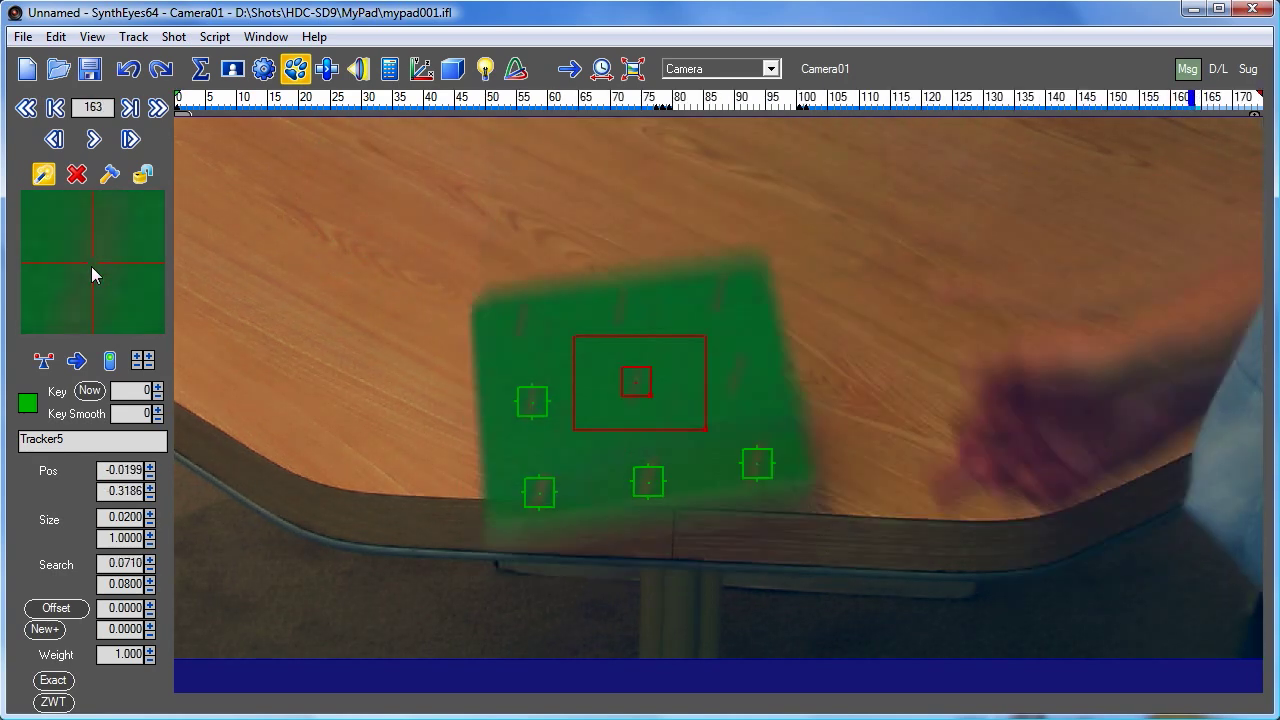
{"action": "scroll", "coordinate": [92, 278], "scroll_direction": "down", "scroll_amount": 1}
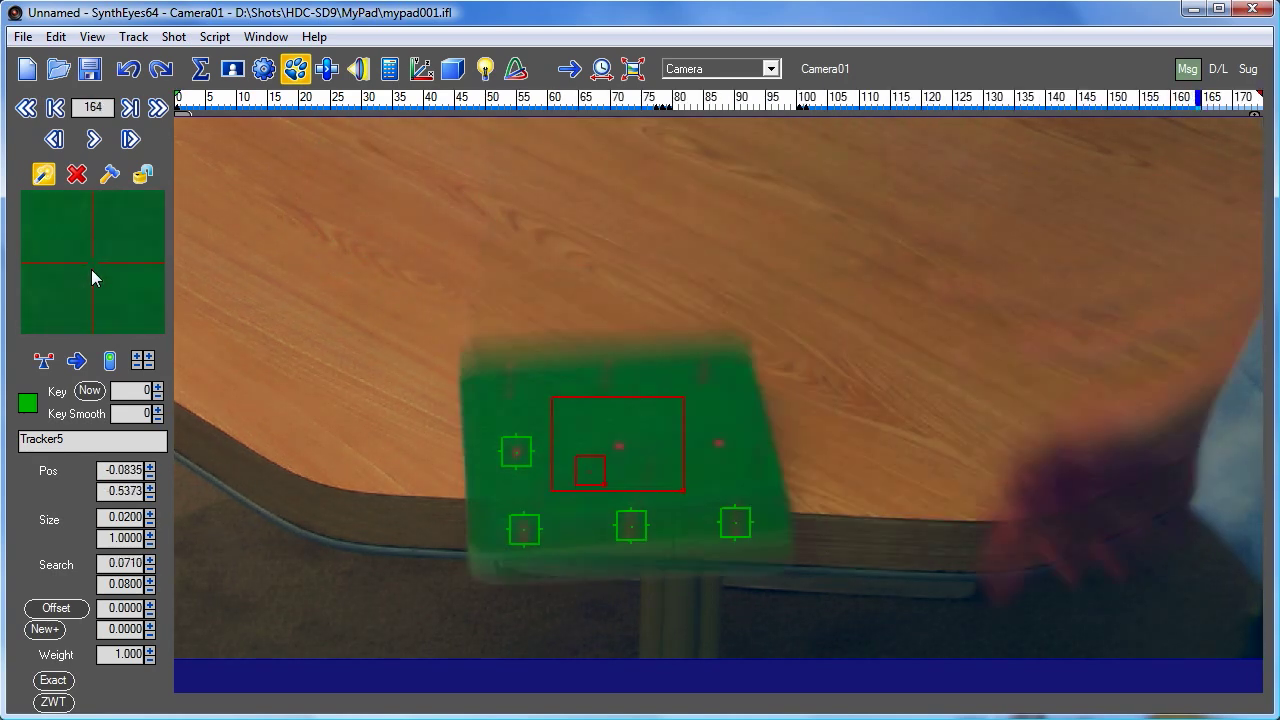
{"action": "mouse_move", "coordinate": [110, 260]}
{"action": "left_mouse_down"}
{"action": "mouse_move", "coordinate": [128, 214]}
{"action": "mouse_move", "coordinate": [93, 268]}
{"action": "left_mouse_up"}
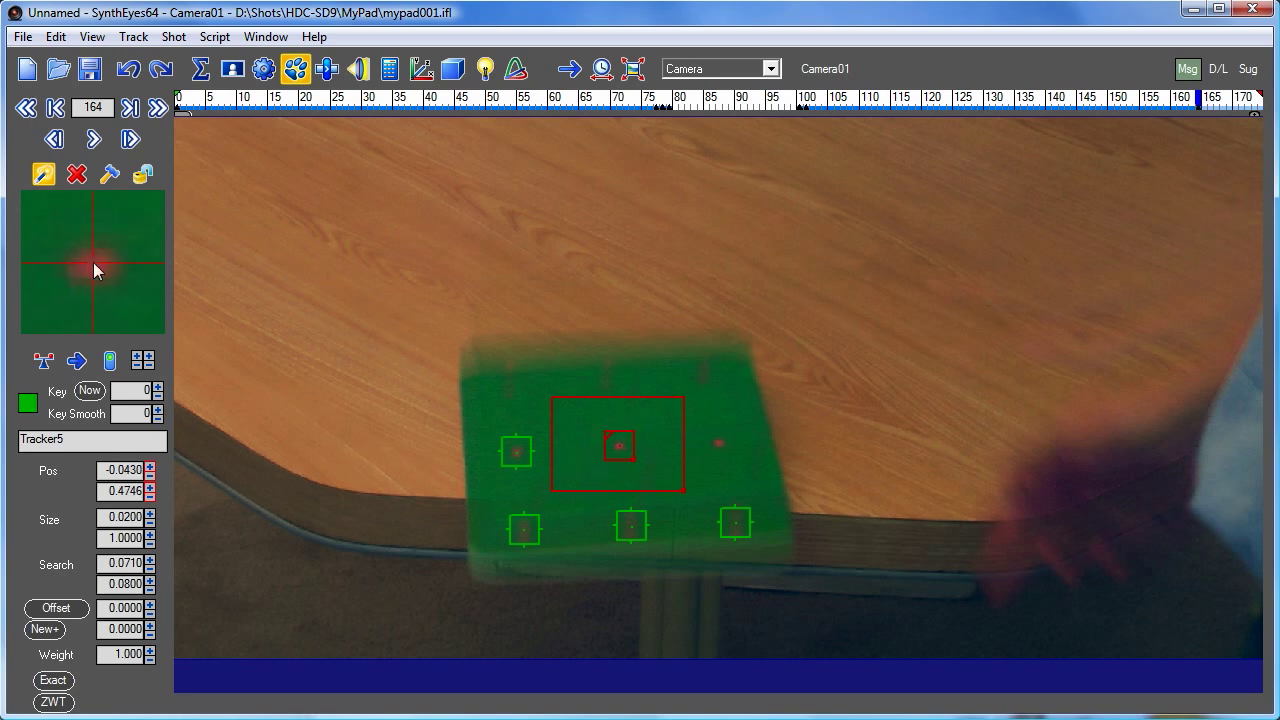
Track the center dot forward to frame 174, lock its tracker and return to frame 0
{"action": "scroll", "coordinate": [93, 268], "scroll_direction": "down", "scroll_amount": 8}
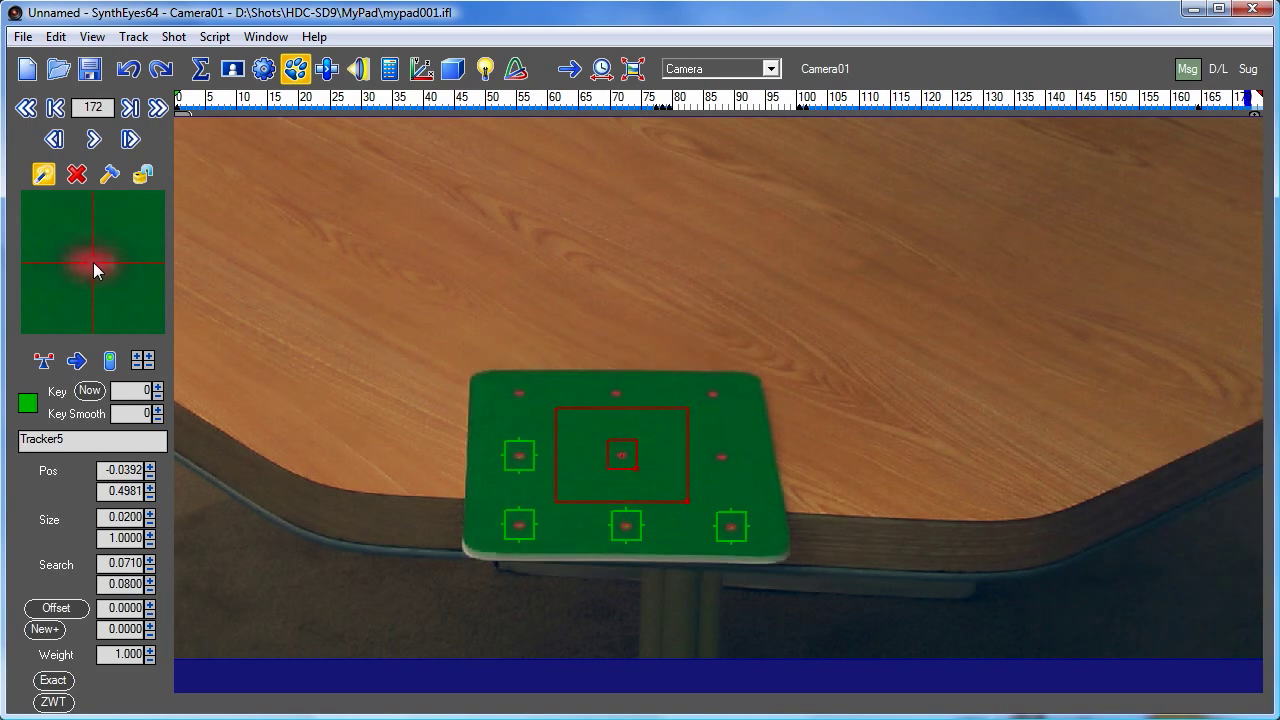
{"action": "scroll", "coordinate": [93, 268], "scroll_direction": "down", "scroll_amount": 2}
{"action": "key", "text": "l"}
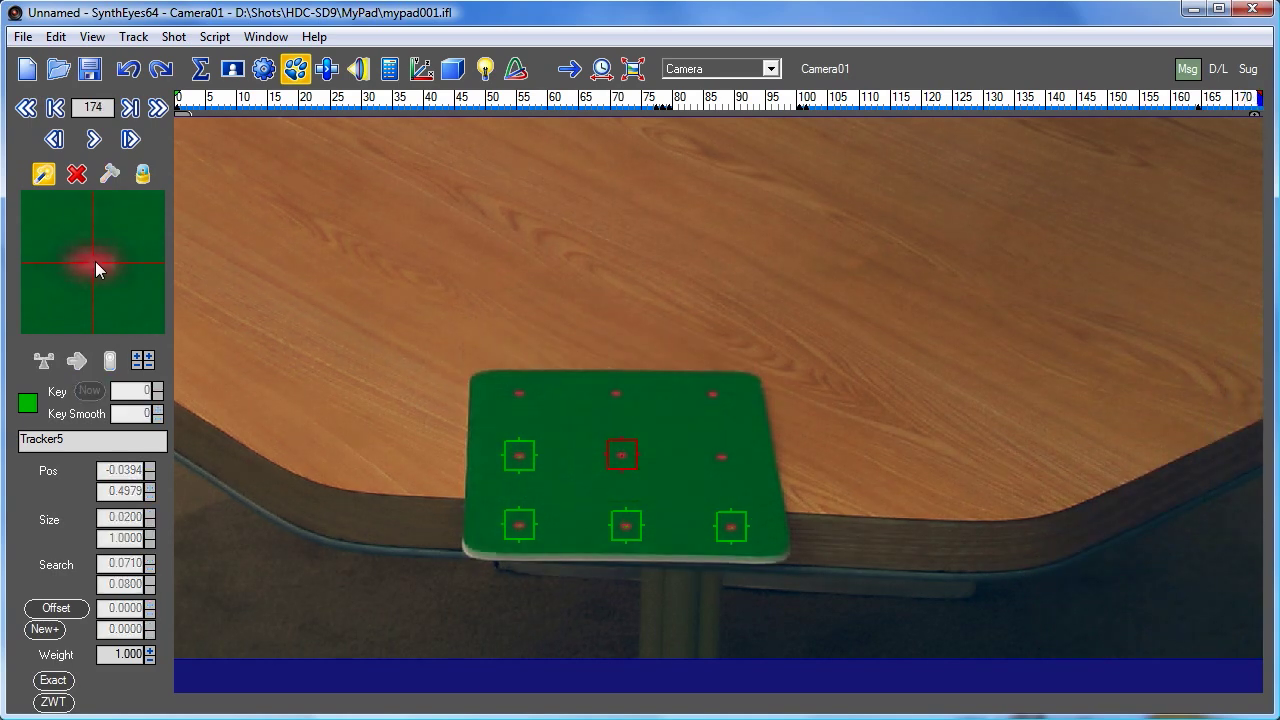
{"action": "key", "text": "Home"}
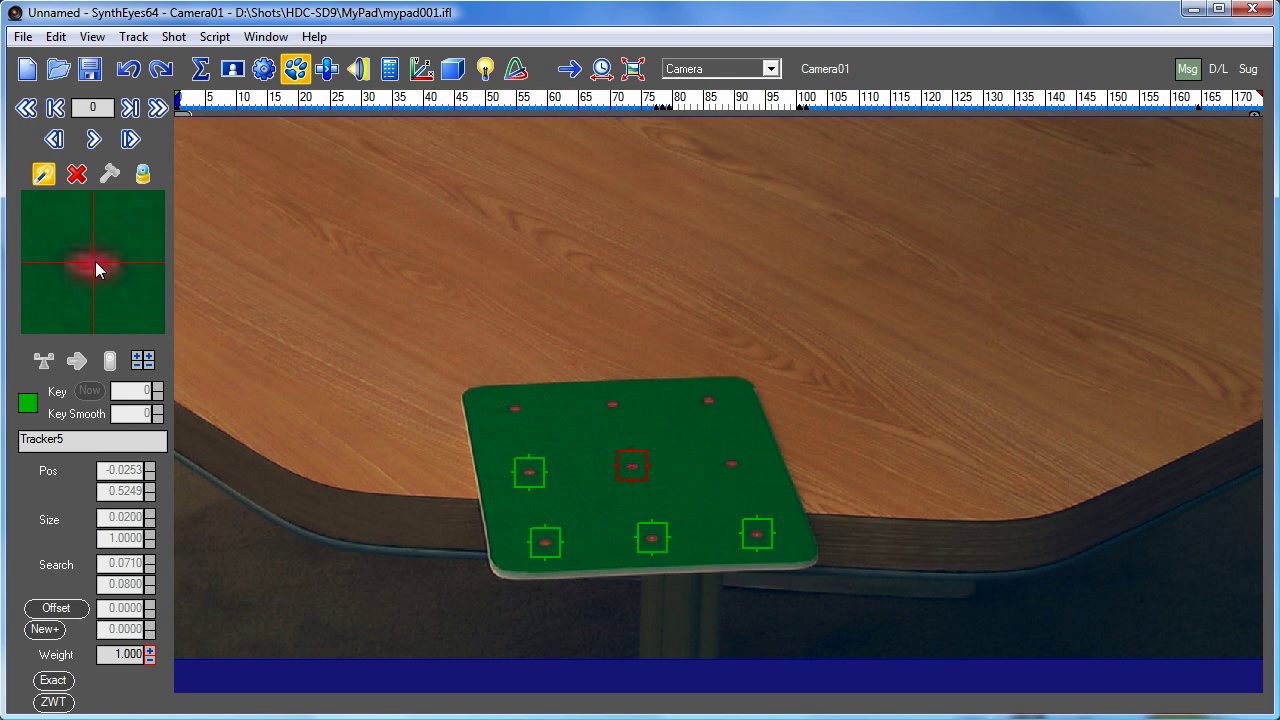
Place a tracker centered on the middle row's right dot at frame 0 and track it forward to frame 82
{"action": "left_click", "coordinate": [730, 462]}
{"action": "left_click_drag", "start_coordinate": [730, 461], "coordinate": [736, 474]}
{"action": "key", "text": "d"}
{"action": "key", "text": "d"}
{"action": "key", "text": "d"}
{"action": "key", "text": "d"}
{"action": "key", "text": "d"}
{"action": "key", "text": "d"}
{"action": "key", "text": "d"}
{"action": "key", "text": "d"}
{"action": "key", "text": "d"}
{"action": "key", "text": "d"}
{"action": "key", "text": "d"}
{"action": "key", "text": "d"}
{"action": "key", "text": "d"}
{"action": "key", "text": "d"}
{"action": "key", "text": "d"}
{"action": "key", "text": "d"}
{"action": "key", "text": "d"}
{"action": "key", "text": "d"}
{"action": "key", "text": "d"}
{"action": "key", "text": "d"}
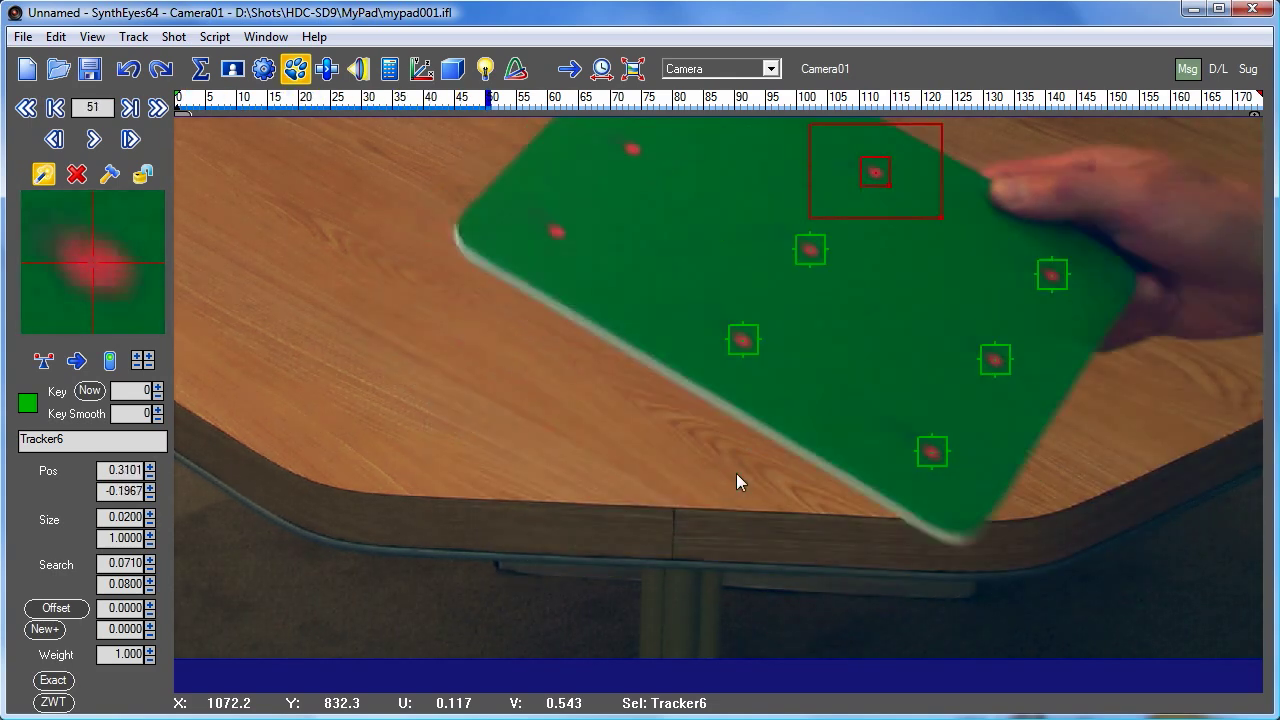
{"action": "key", "text": "s"}
{"action": "key", "text": "s"}
{"action": "key", "text": "s"}
{"action": "key", "text": "s"}
{"action": "key", "text": "s"}
{"action": "key", "text": "s"}
{"action": "key", "text": "s"}
{"action": "key", "text": "s"}
{"action": "key", "text": "s"}
{"action": "key", "text": "s"}
{"action": "key", "text": "s"}
{"action": "key", "text": "s"}
{"action": "key", "text": "s"}
{"action": "key", "text": "s"}
{"action": "key", "text": "s"}
{"action": "key", "text": "s"}
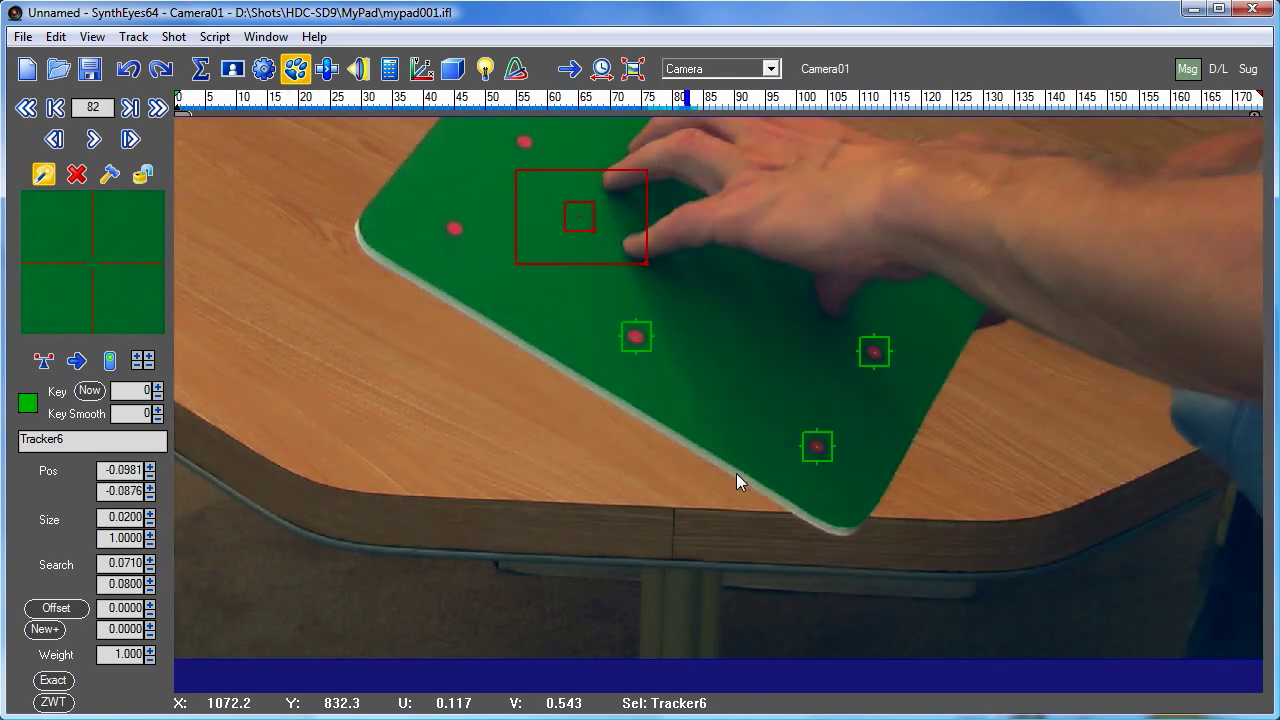
Step back to frame 72 and disable the right dot's tracker just after it, where the hand covers the dot
{"action": "key", "text": "d"}
{"action": "key", "text": "d"}
{"action": "key", "text": "d"}
{"action": "key", "text": "d"}
{"action": "key", "text": "d"}
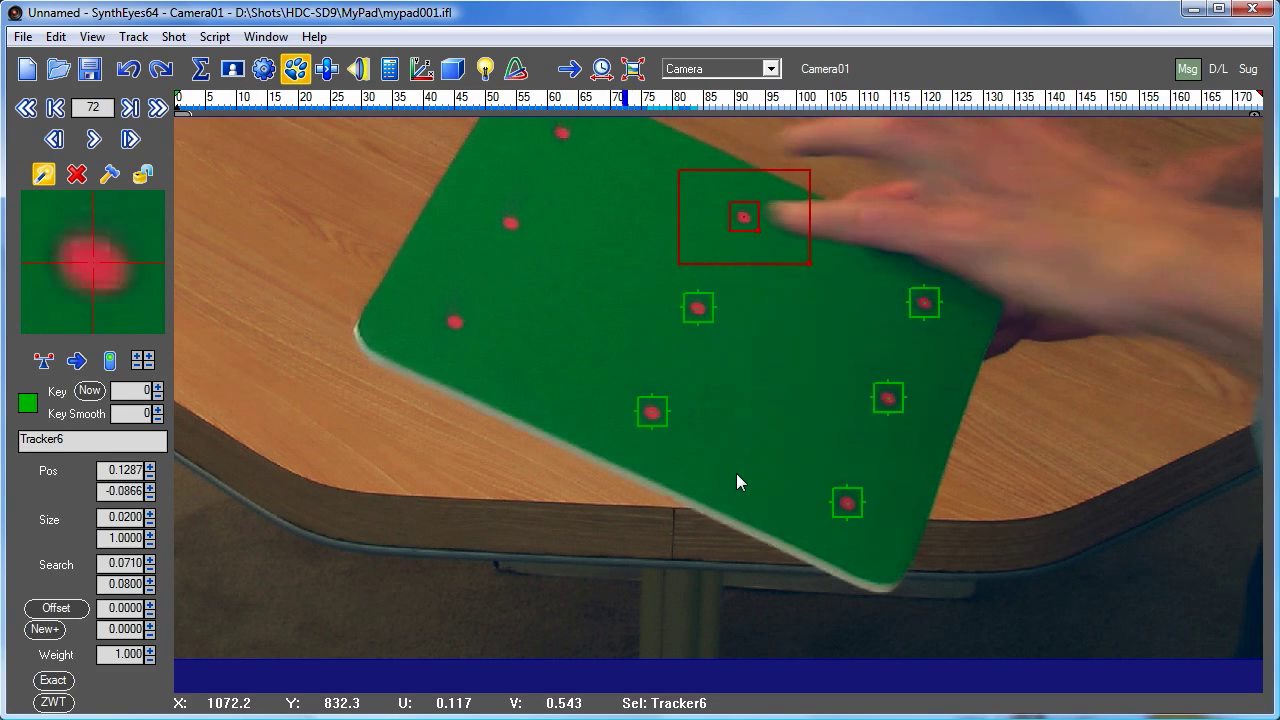
{"action": "key", "text": "d"}
{"action": "key", "text": "d"}
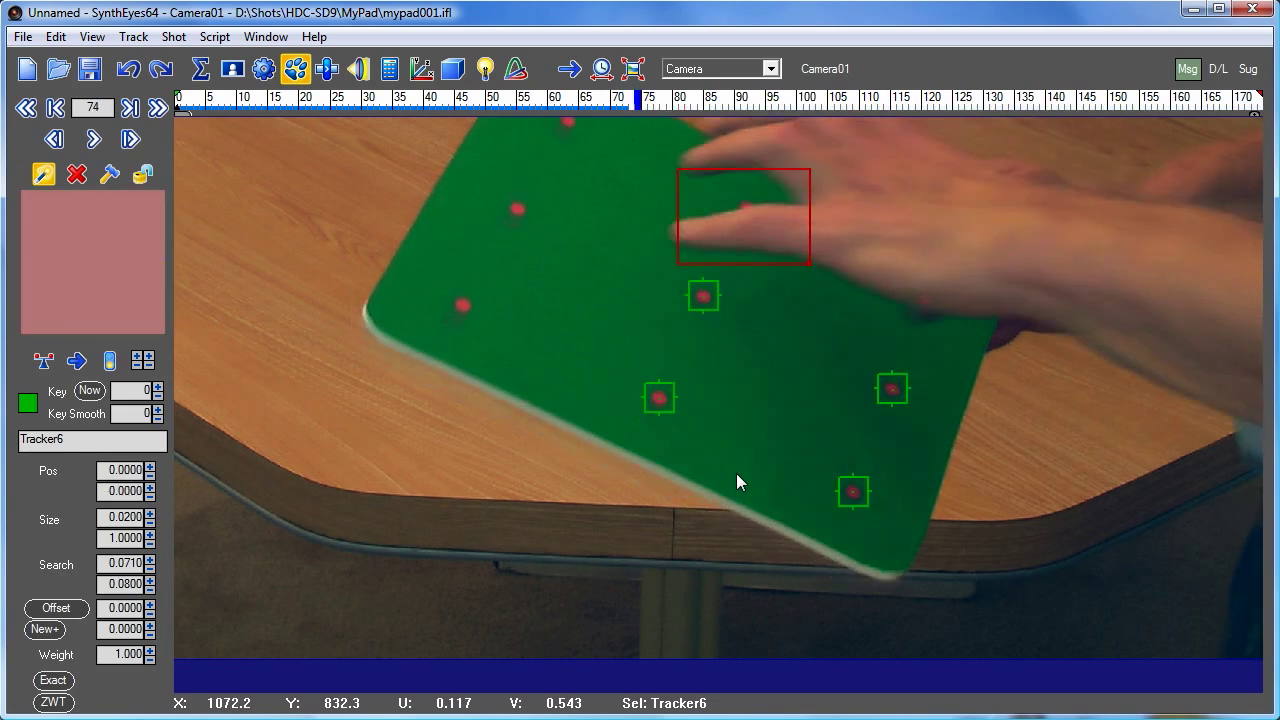
Step forward to frame 103, where the middle row's right dot is uncovered, then re-enable its tracker and center it on the dot
{"action": "key", "text": "d"}
{"action": "key", "text": "d"}
{"action": "key", "text": "d"}
{"action": "key", "text": "d"}
{"action": "key", "text": "d"}
{"action": "key", "text": "d"}
{"action": "key", "text": "d"}
{"action": "key", "text": "d"}
{"action": "key", "text": "d"}
{"action": "key", "text": "d"}
{"action": "key", "text": "d"}
{"action": "key", "text": "d"}
{"action": "key", "text": "d"}
{"action": "key", "text": "d"}
{"action": "key", "text": "d"}
{"action": "key", "text": "d"}
{"action": "key", "text": "d"}
{"action": "key", "text": "d"}
{"action": "key", "text": "d"}
{"action": "key", "text": "d"}
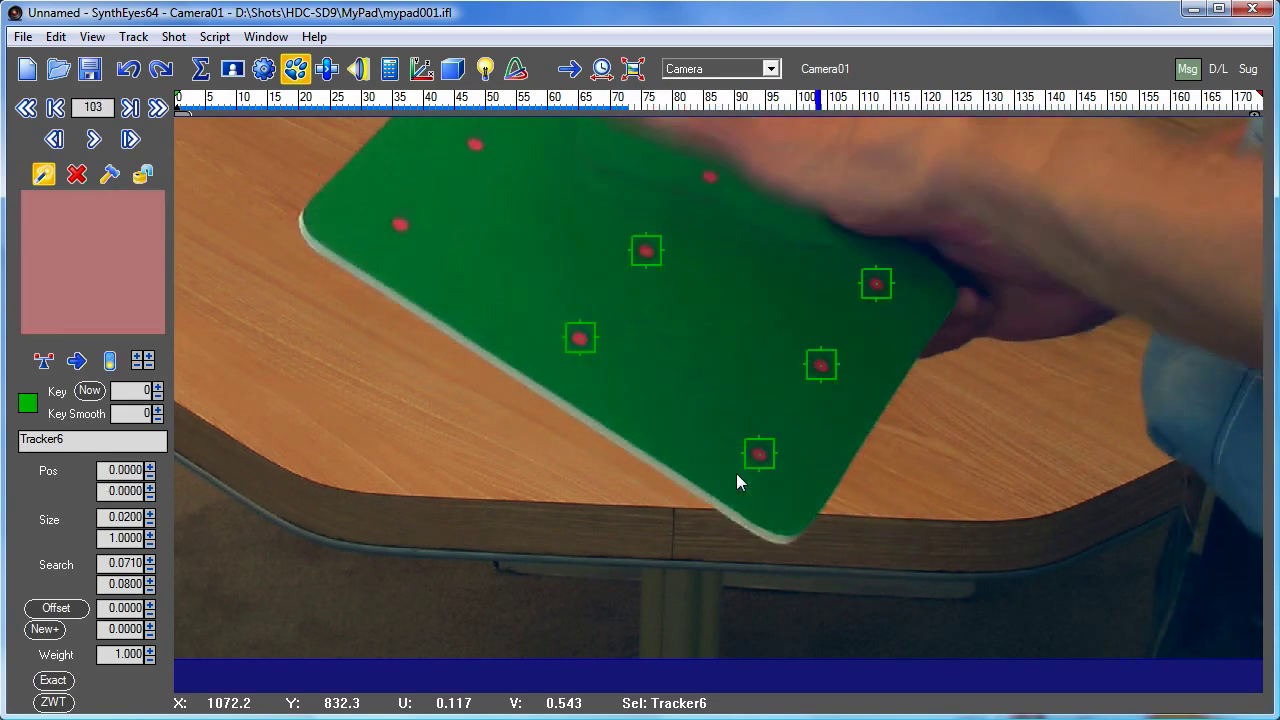
{"action": "key", "text": "d"}
{"action": "key", "text": "d"}
{"action": "key", "text": "d"}
{"action": "key", "text": "d"}
{"action": "key", "text": "d"}
{"action": "key", "text": "d"}
{"action": "key", "text": "d"}
{"action": "key", "text": "s"}
{"action": "key", "text": "s"}
{"action": "key", "text": "s"}
{"action": "key", "text": "s"}
{"action": "key", "text": "s"}
{"action": "key", "text": "s"}
{"action": "key", "text": "s"}
{"action": "key", "text": "s"}
{"action": "key", "text": "s"}
{"action": "key", "text": "s"}
{"action": "key", "text": "s"}
{"action": "key", "text": "d"}
{"action": "key", "text": "d"}
{"action": "key", "text": "d"}
{"action": "key", "text": "d"}
{"action": "left_click", "coordinate": [710, 176]}
{"action": "left_click_drag", "start_coordinate": [710, 176], "coordinate": [708, 184]}
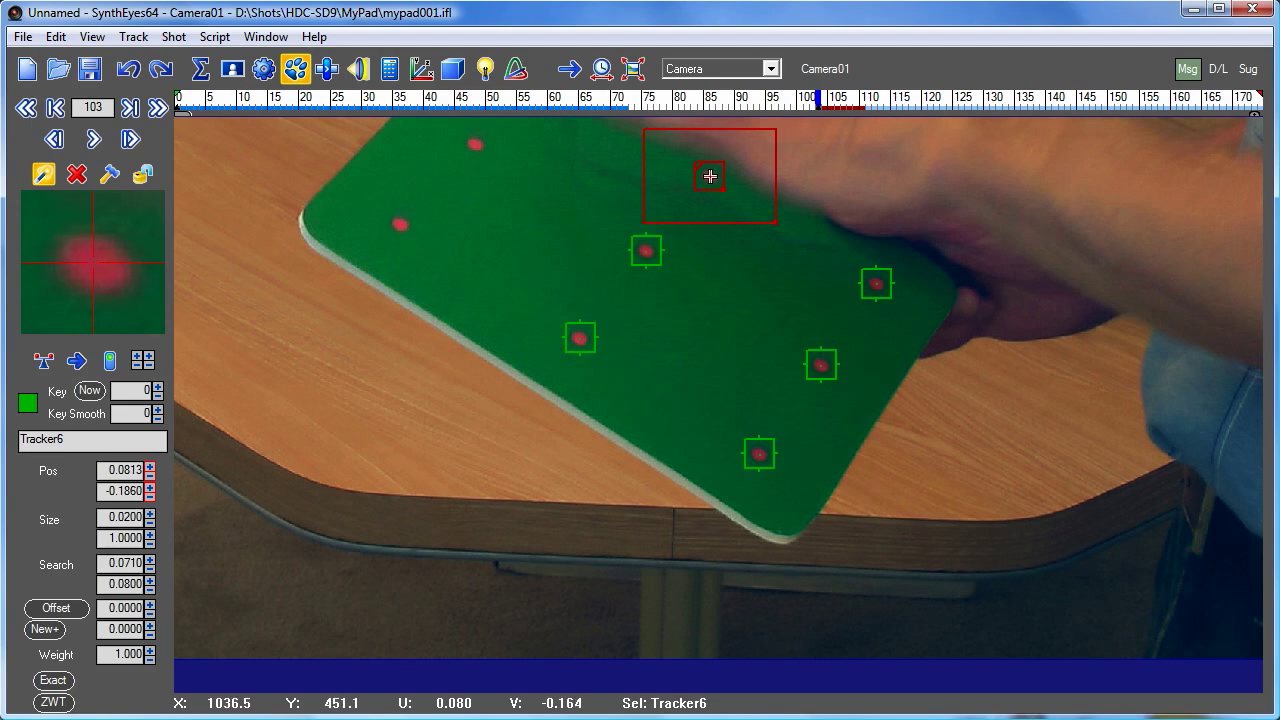
Track the middle row's right dot forward from frame 103 to the blurred frames at frame 161
{"action": "key", "text": "d"}
{"action": "key", "text": "d"}
{"action": "key", "text": "d"}
{"action": "key", "text": "d"}
{"action": "key", "text": "d"}
{"action": "key", "text": "d"}
{"action": "key", "text": "d"}
{"action": "key", "text": "d"}
{"action": "key", "text": "d"}
{"action": "key", "text": "d"}
{"action": "key", "text": "d"}
{"action": "key", "text": "d"}
{"action": "key", "text": "d"}
{"action": "key", "text": "d"}
{"action": "key", "text": "d"}
{"action": "key", "text": "d"}
{"action": "key", "text": "d"}
{"action": "key", "text": "d"}
{"action": "key", "text": "d"}
{"action": "key", "text": "d"}
{"action": "key", "text": "d"}
{"action": "key", "text": "d"}
{"action": "key", "text": "d"}
{"action": "key", "text": "d"}
{"action": "key", "text": "d"}
{"action": "key", "text": "d"}
{"action": "key", "text": "d"}
{"action": "key", "text": "d"}
{"action": "key", "text": "d"}
{"action": "key", "text": "d"}
{"action": "key", "text": "d"}
{"action": "key", "text": "d"}
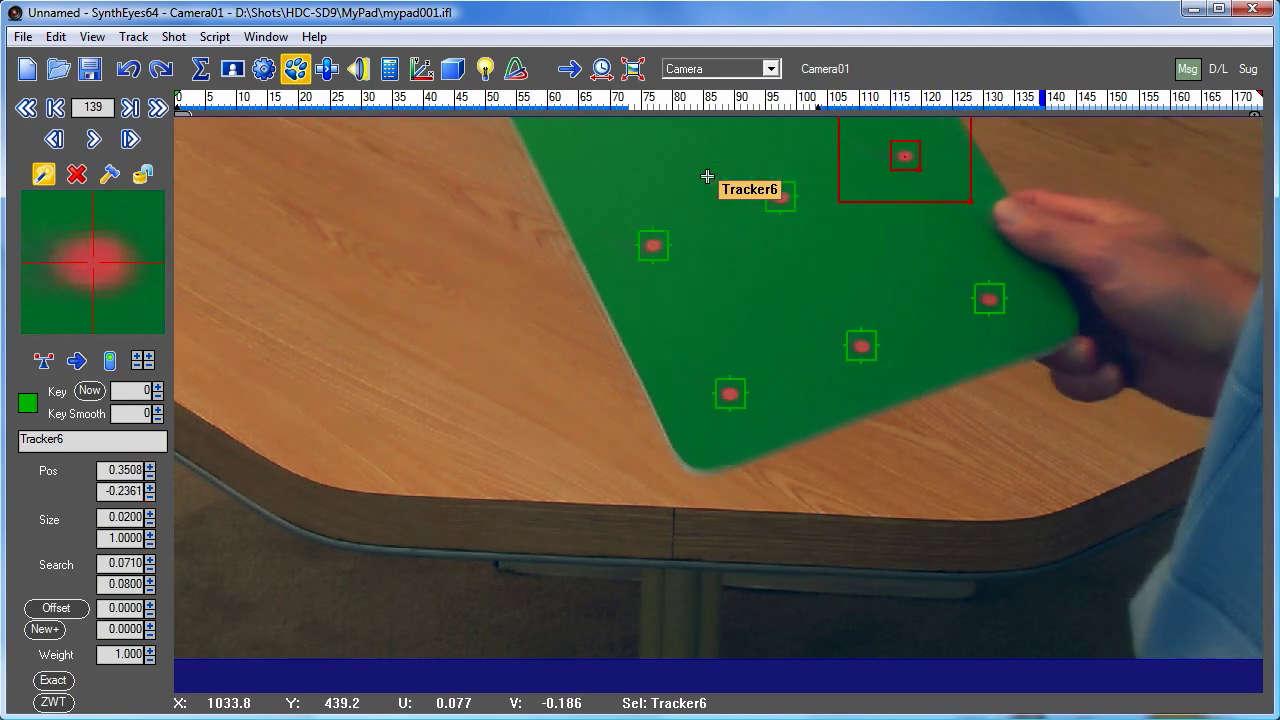
{"action": "key", "text": "d"}
{"action": "key", "text": "d"}
{"action": "key", "text": "d"}
{"action": "key", "text": "d"}
{"action": "key", "text": "d"}
{"action": "key", "text": "d"}
{"action": "key", "text": "d"}
{"action": "key", "text": "d"}
{"action": "key", "text": "d"}
{"action": "key", "text": "d"}
{"action": "key", "text": "d"}
{"action": "key", "text": "d"}
{"action": "key", "text": "d"}
{"action": "key", "text": "d"}
{"action": "key", "text": "d"}
{"action": "key", "text": "d"}
{"action": "key", "text": "d"}
{"action": "key", "text": "d"}
{"action": "key", "text": "d"}
{"action": "key", "text": "d"}
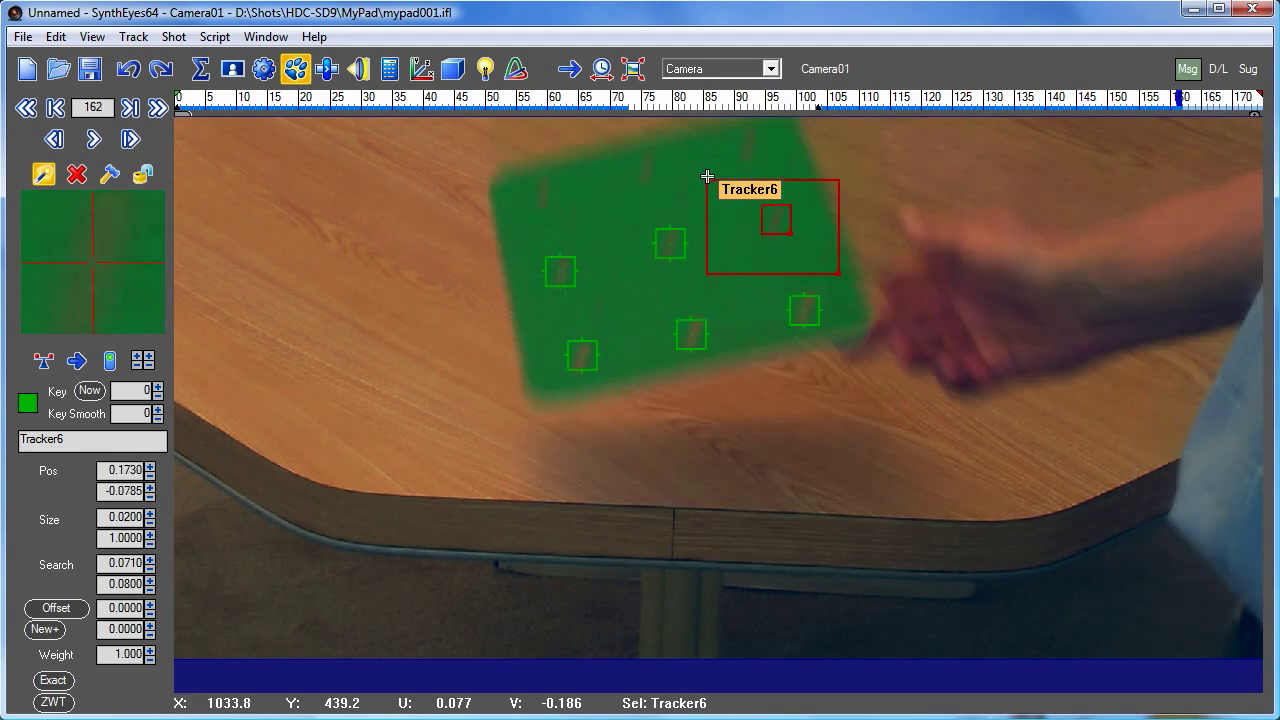
Check the right dot's track through the blurred frames and recenter its tracker on the dot at frame 164
{"action": "key", "text": "d"}
{"action": "key", "text": "d"}
{"action": "key", "text": "d"}
{"action": "key", "text": "s"}
{"action": "key", "text": "s"}
{"action": "key", "text": "s"}
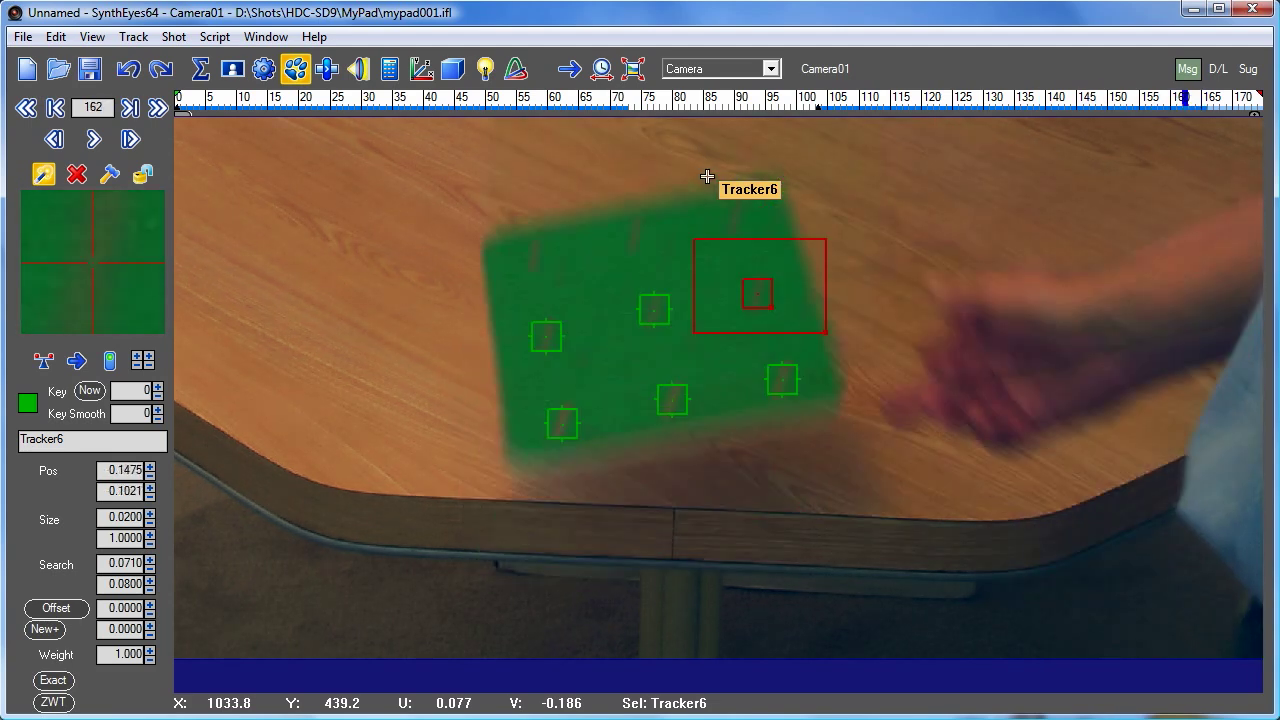
{"action": "key", "text": "d"}
{"action": "key", "text": "d"}
{"action": "key", "text": "s"}
{"action": "key", "text": "s"}
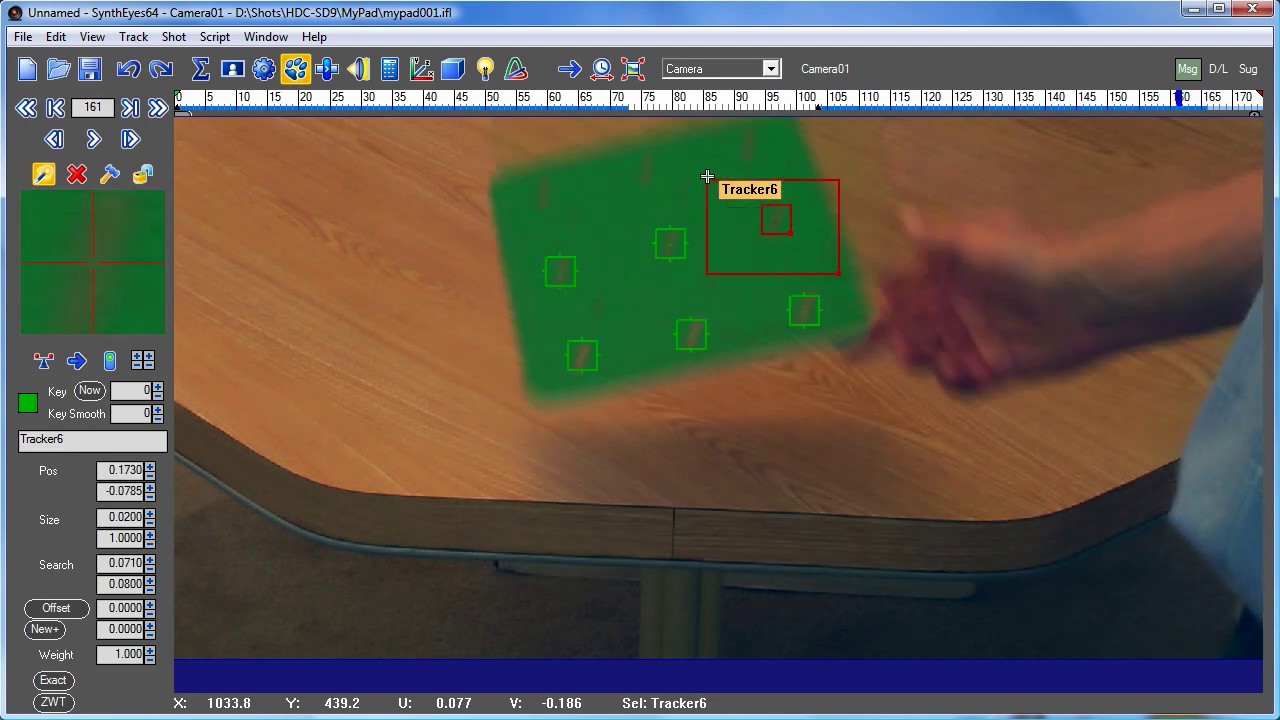
{"action": "key", "text": "d"}
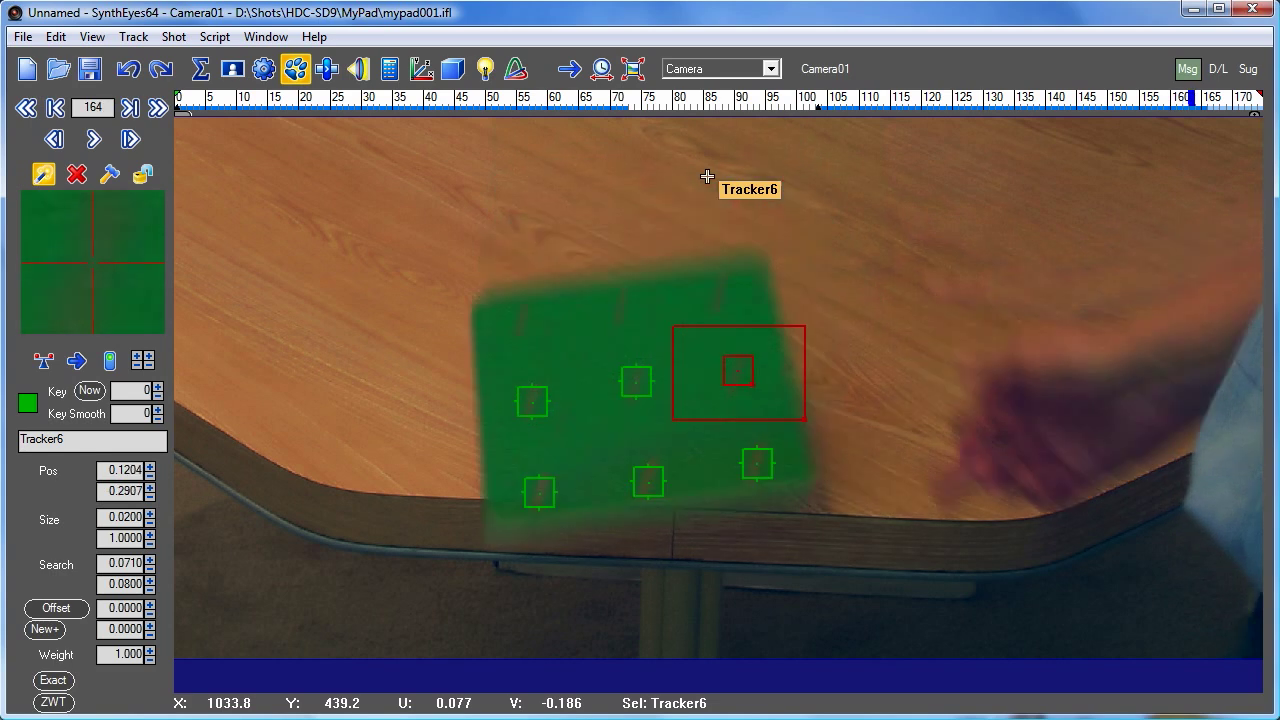
{"action": "left_click", "coordinate": [718, 443]}
{"action": "left_click_drag", "start_coordinate": [718, 443], "coordinate": [719, 443]}
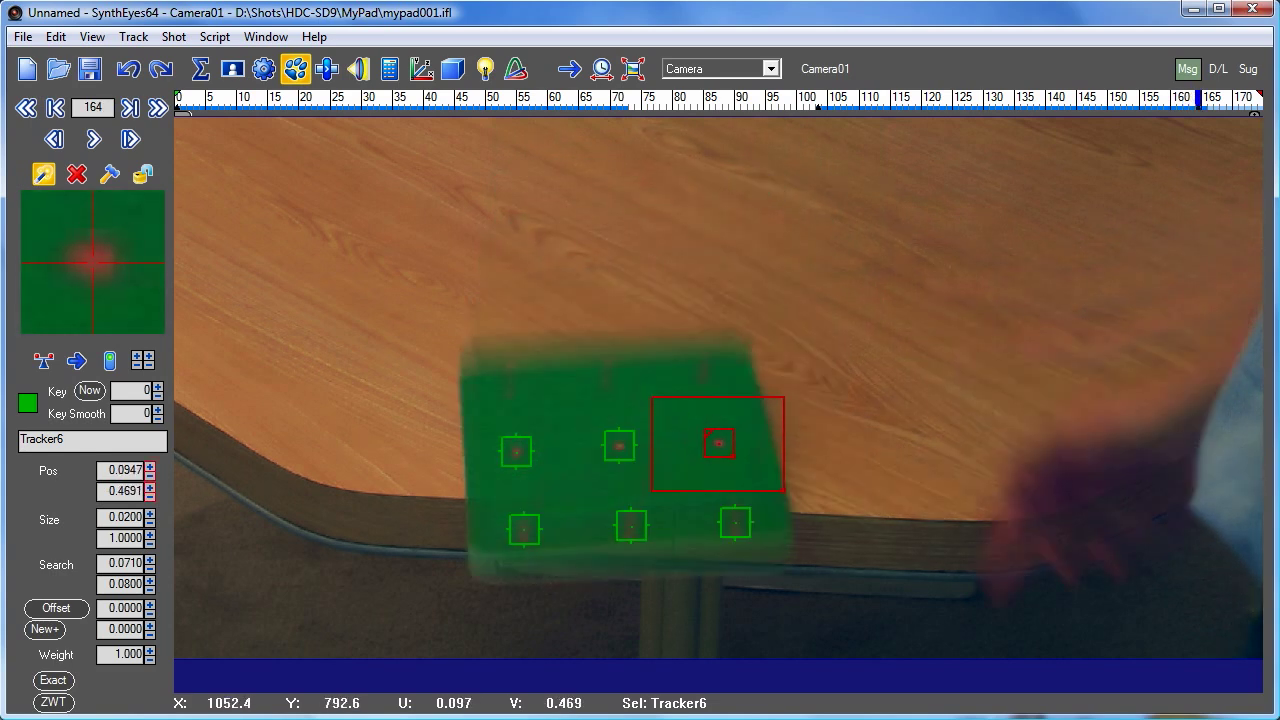
Track the middle row's right dot forward to frame 174 and lock its tracker
{"action": "key", "text": "d"}
{"action": "key", "text": "d"}
{"action": "key", "text": "d"}
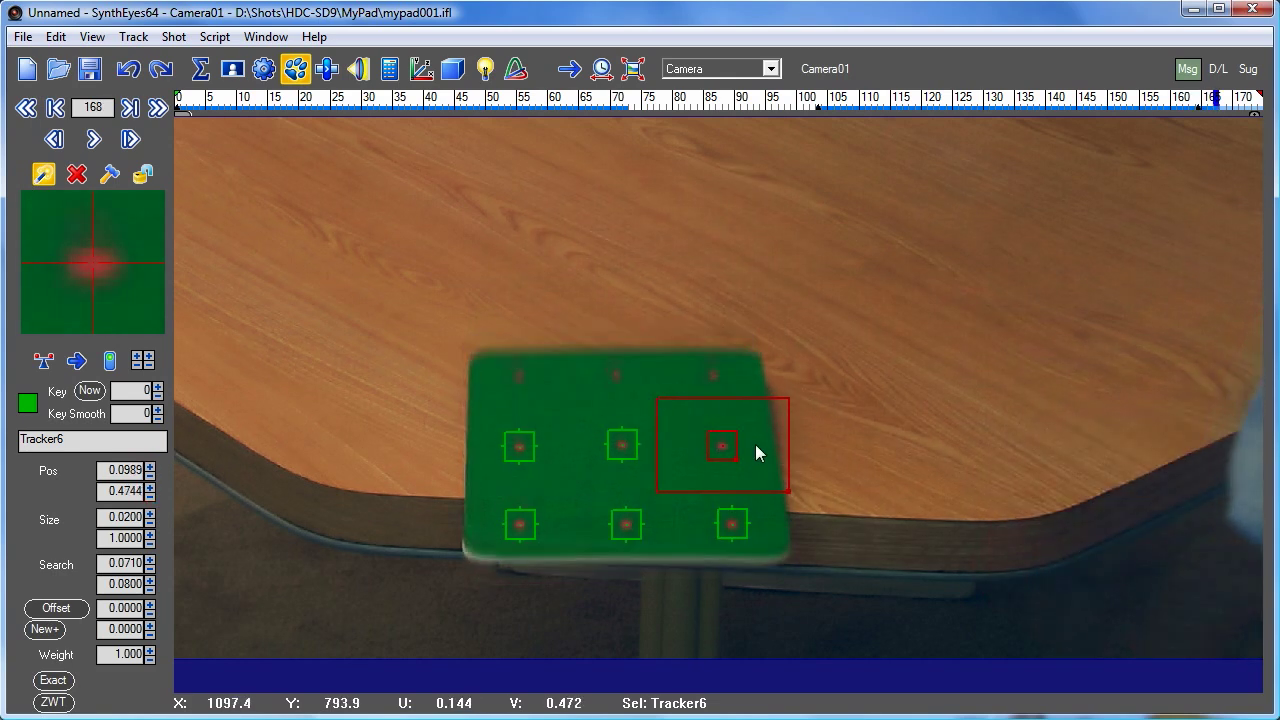
{"action": "key", "text": "d"}
{"action": "key", "text": "d"}
{"action": "key", "text": "d"}
{"action": "key", "text": "d"}
{"action": "key", "text": "d"}
{"action": "key", "text": "d"}
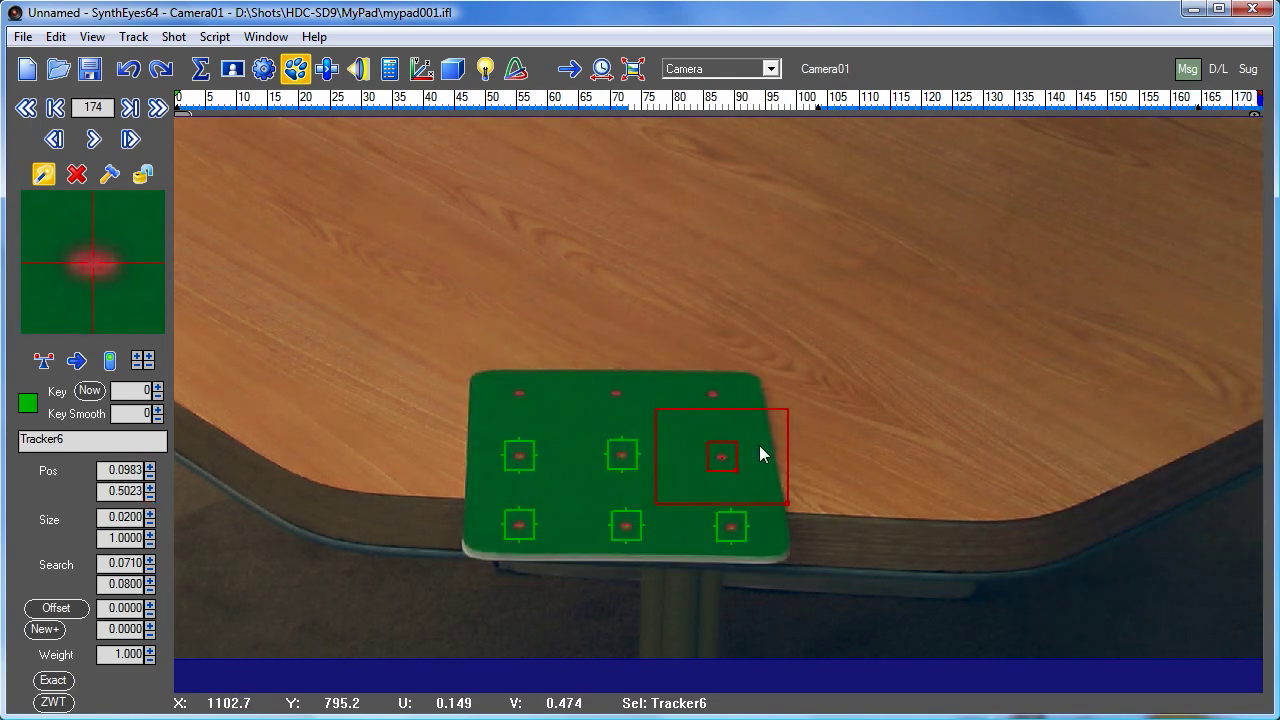
{"action": "key", "text": "l"}
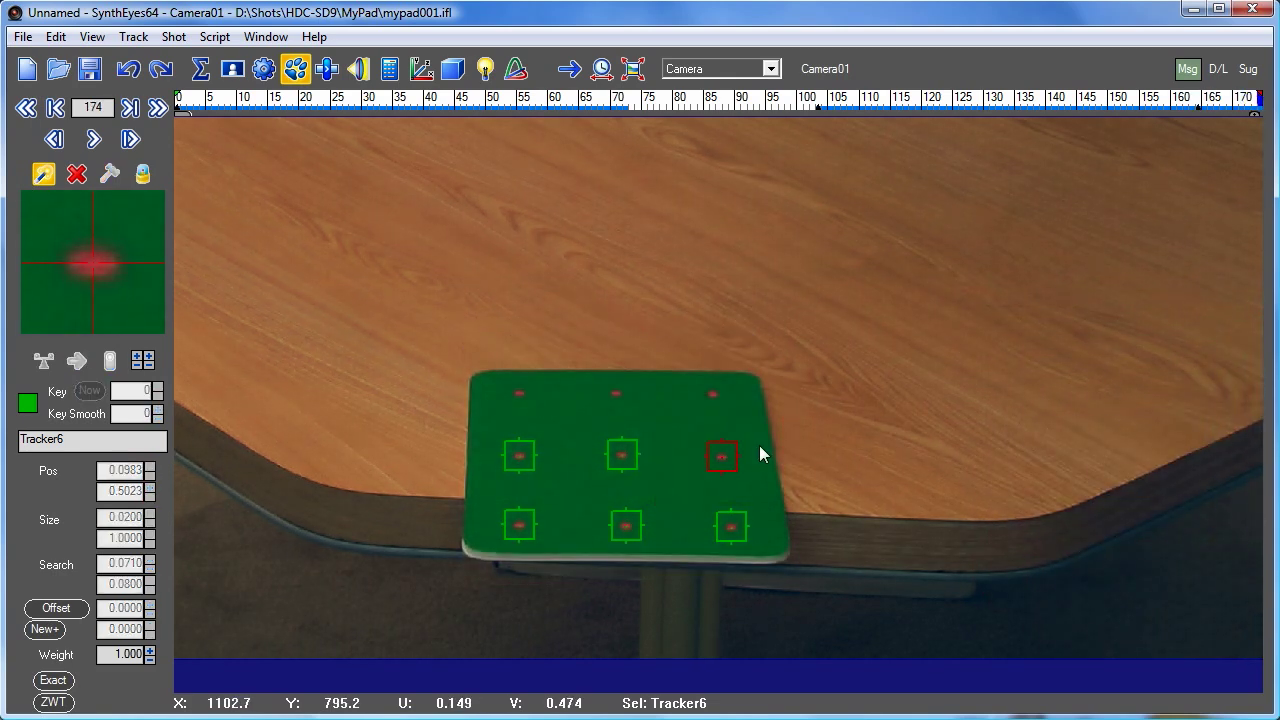
Place a tracker on the top row's left dot at frame 0, track it forward and recenter it on the dot at frame 30
{"action": "key", "text": "Home"}
{"action": "left_click", "coordinate": [513, 410]}
{"action": "left_click_drag", "start_coordinate": [513, 410], "coordinate": [514, 407]}
{"action": "key", "text": "space"}
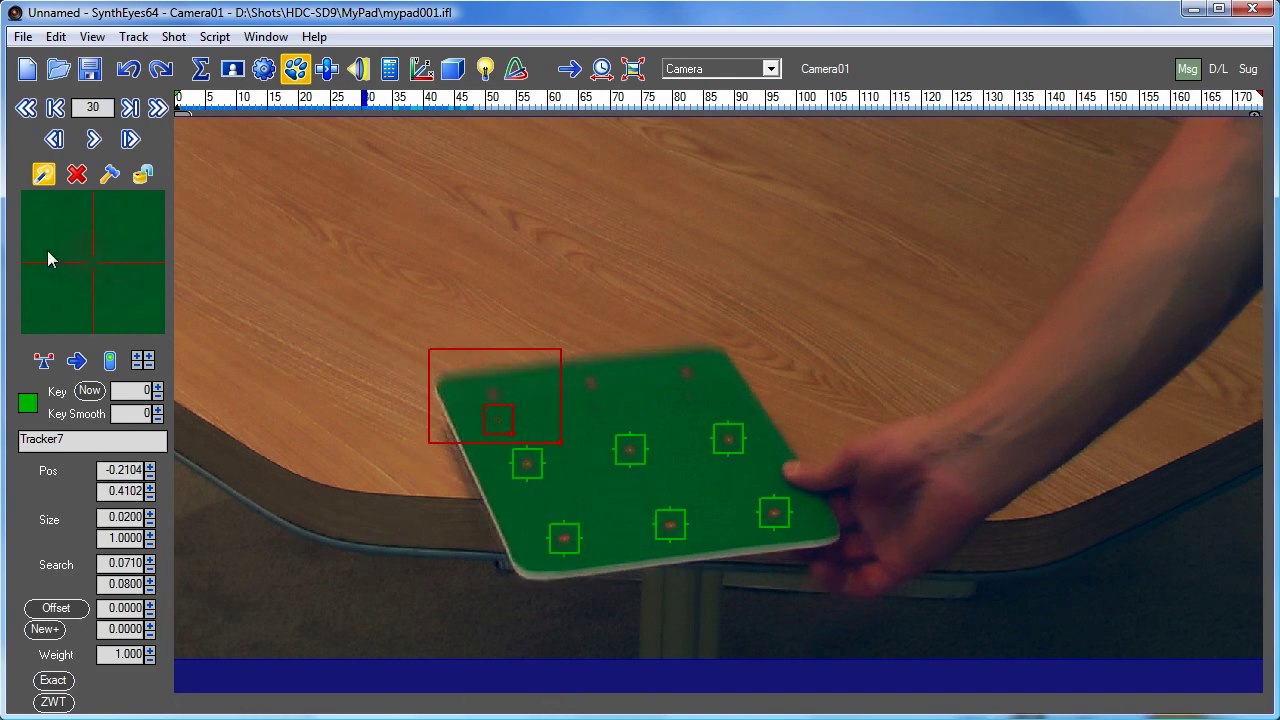
{"action": "left_click_drag", "start_coordinate": [85, 225], "coordinate": [97, 318]}
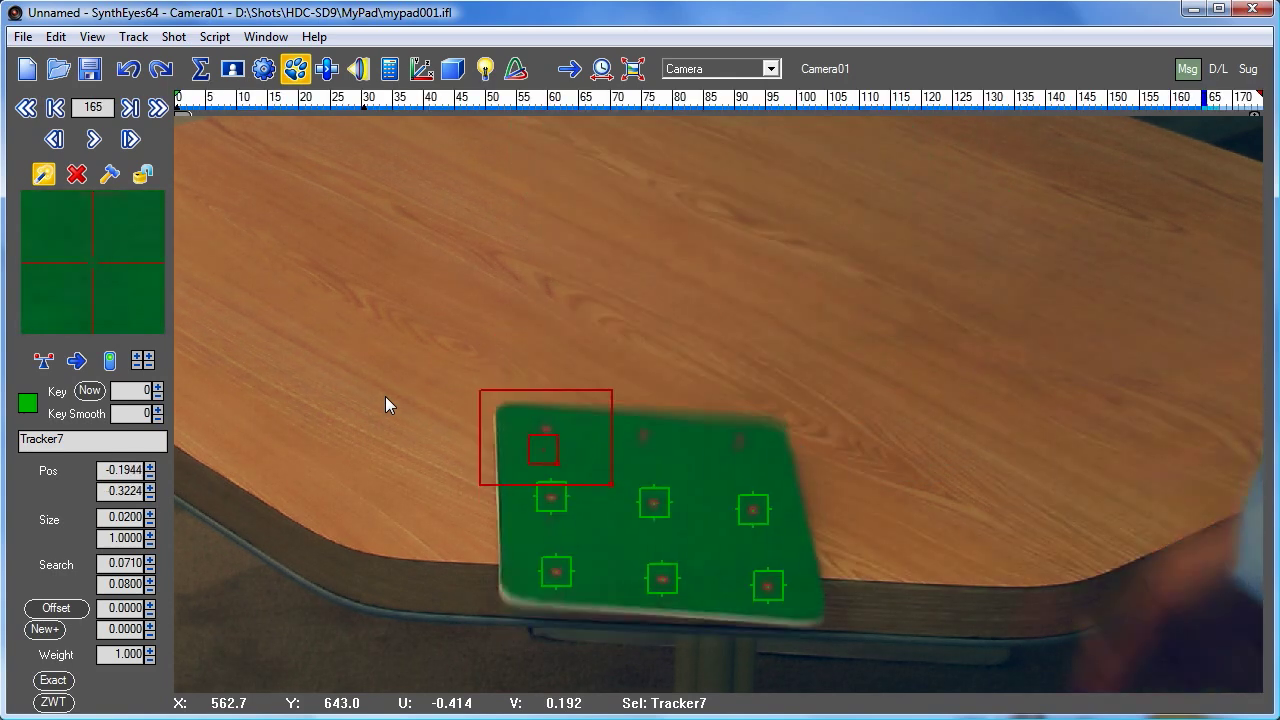
Check the top-left dot's track through the blurred frames from 162 and recenter its tracker on the dot at frame 165
{"action": "key", "text": "s"}
{"action": "key", "text": "s"}
{"action": "key", "text": "d"}
{"action": "key", "text": "s"}
{"action": "key", "text": "s"}
{"action": "key", "text": "s"}
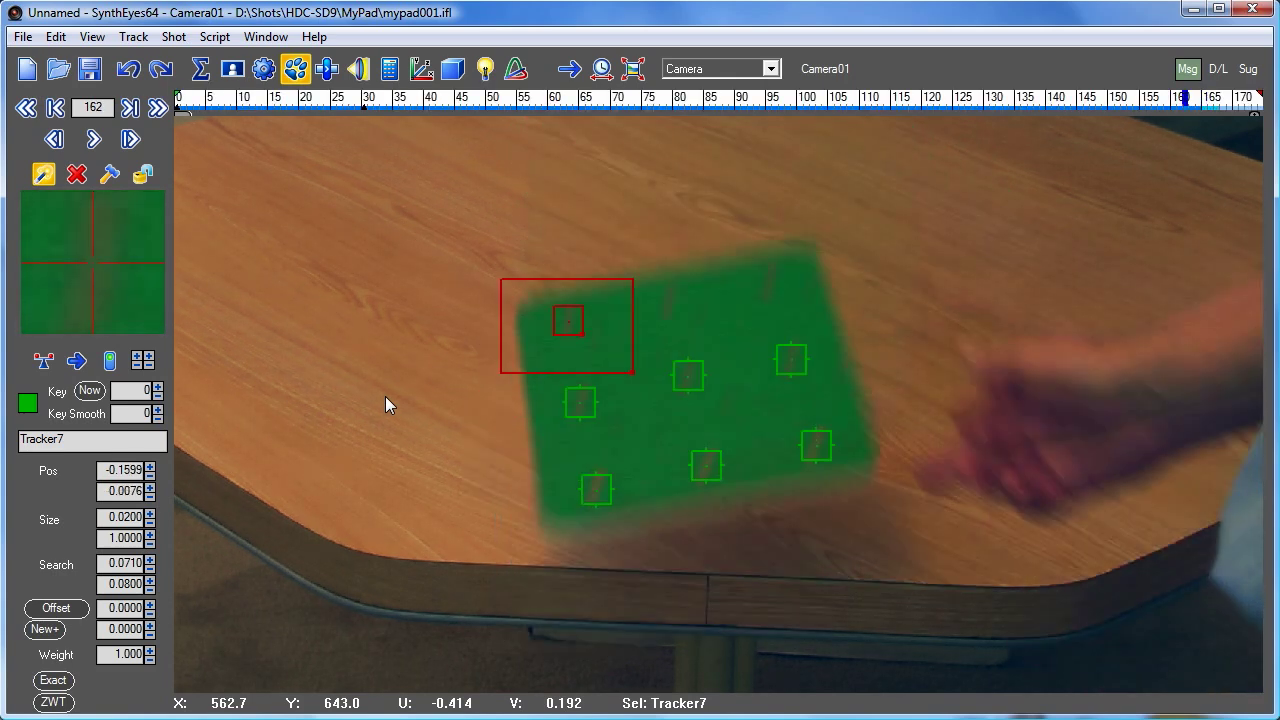
{"action": "key", "text": "d"}
{"action": "key", "text": "d"}
{"action": "key", "text": "d"}
{"action": "key", "text": "d"}
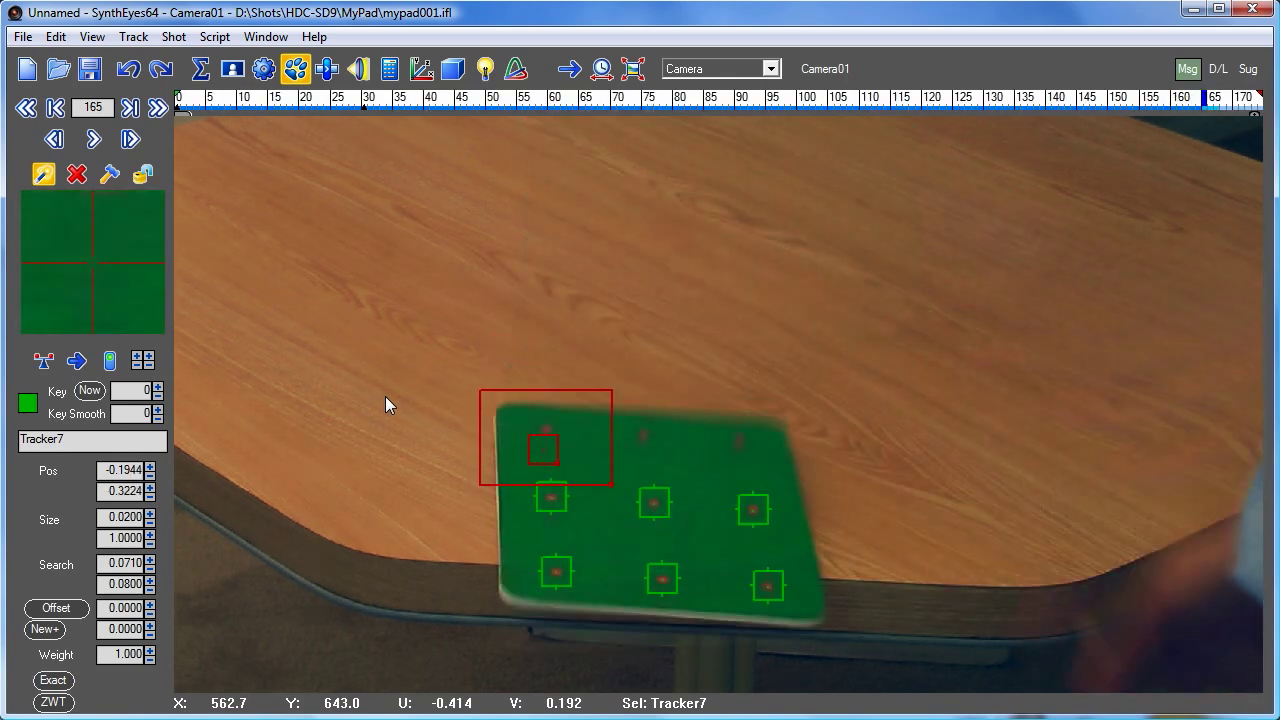
{"action": "left_click_drag", "start_coordinate": [92, 251], "coordinate": [96, 318]}
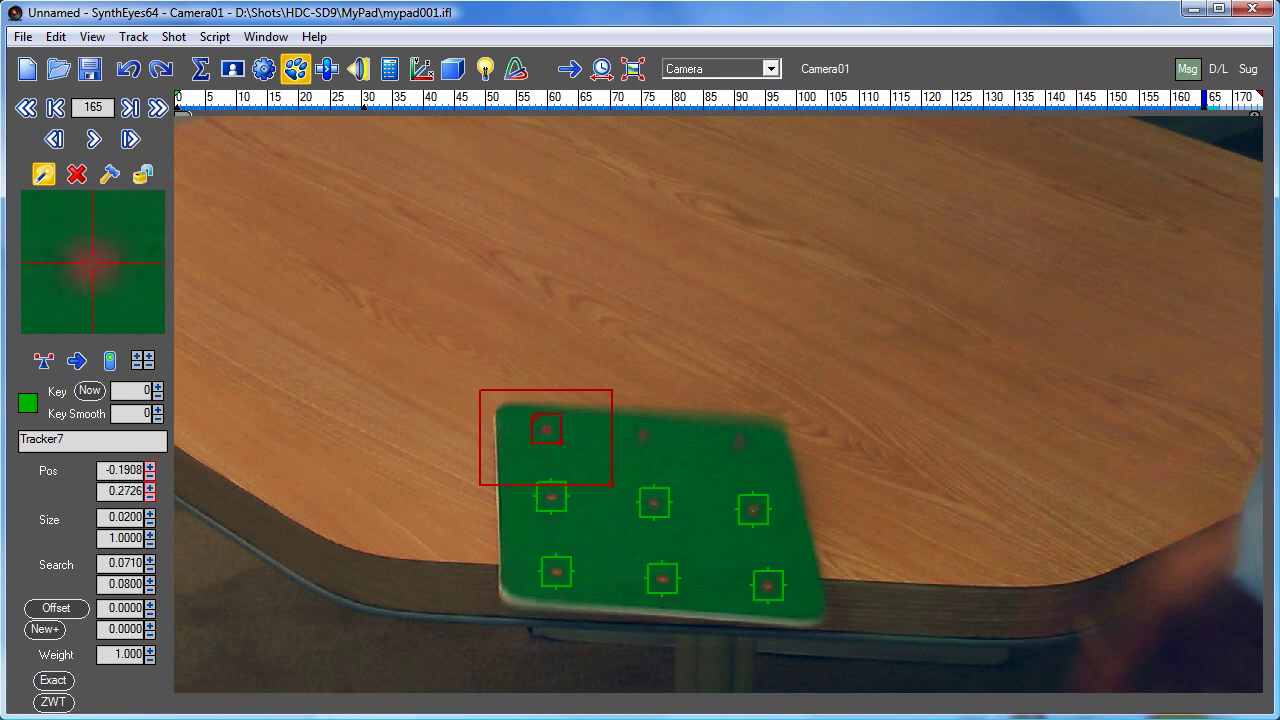
Track the top row's left dot forward to frame 174 and lock its tracker
{"action": "key", "text": "d"}
{"action": "key", "text": "d"}
{"action": "key", "text": "d"}
{"action": "key", "text": "d"}
{"action": "key", "text": "d"}
{"action": "key", "text": "d"}
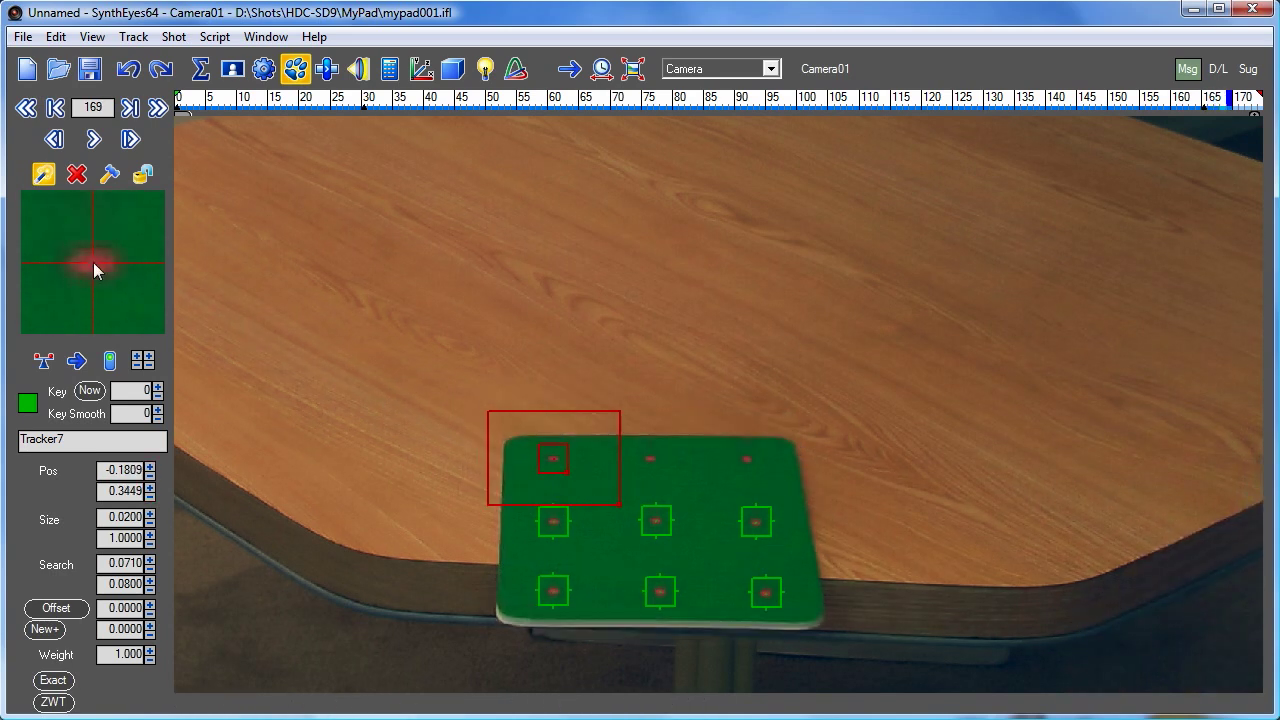
{"action": "key", "text": "d"}
{"action": "key", "text": "d"}
{"action": "key", "text": "d"}
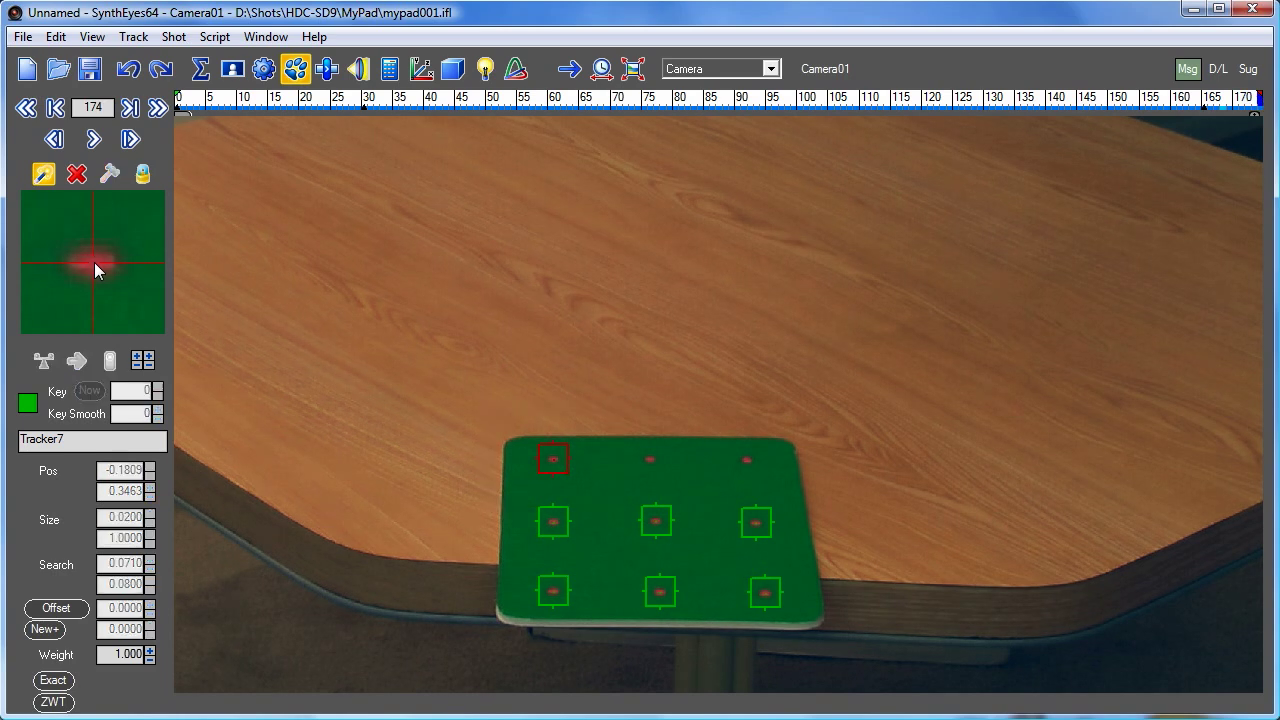
Return to frame 0, place a tracker centered on the top row's middle dot and track it forward
{"action": "key", "text": "Home"}
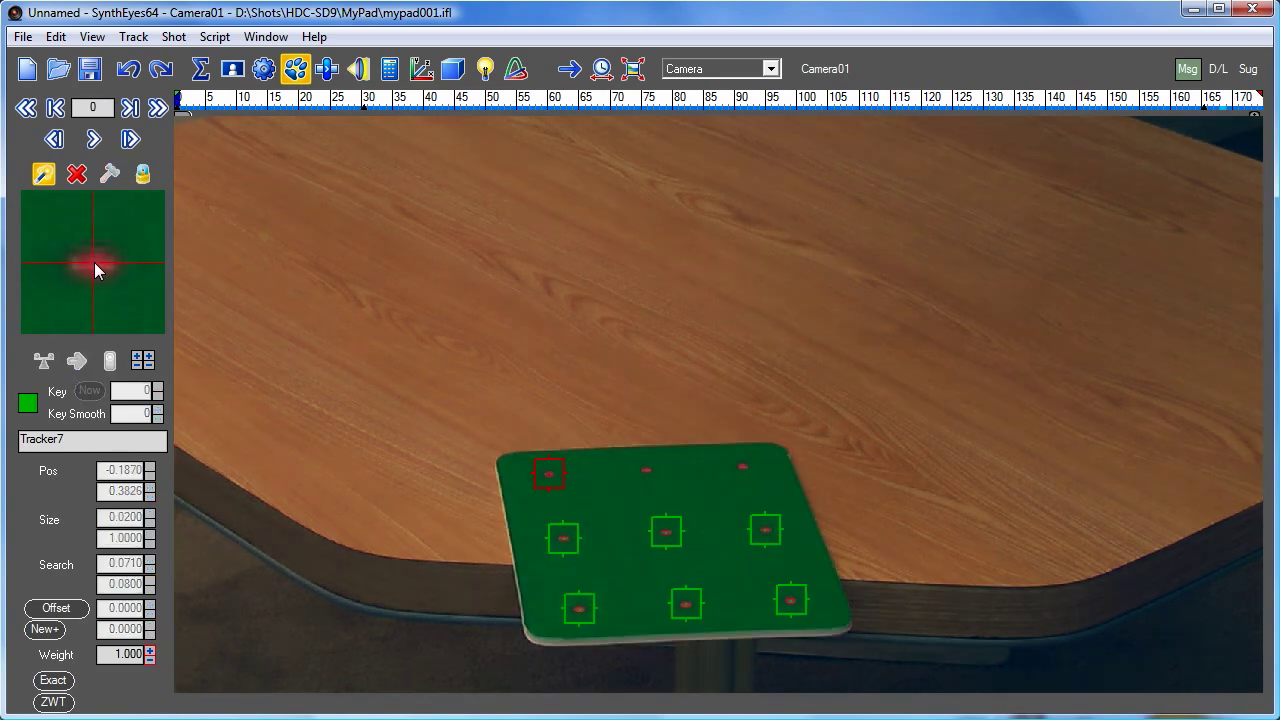
{"action": "left_click", "coordinate": [645, 468]}
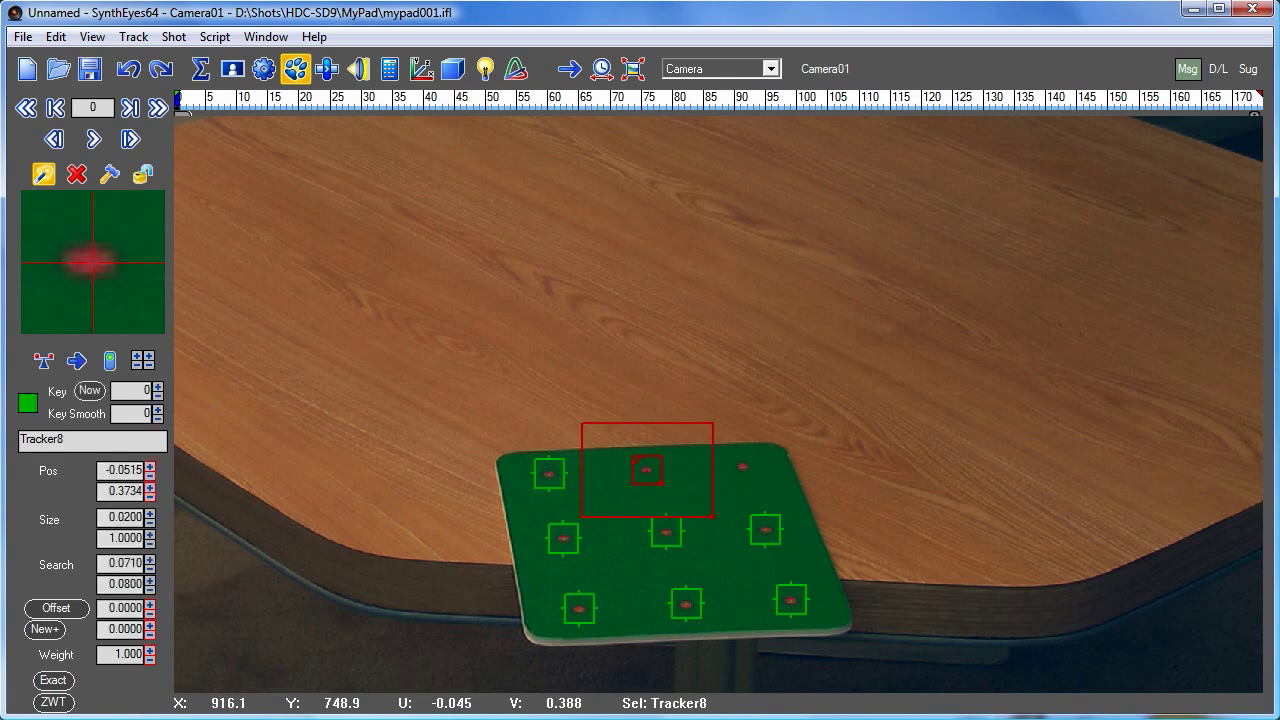
{"action": "key", "text": "ctrl+f"}
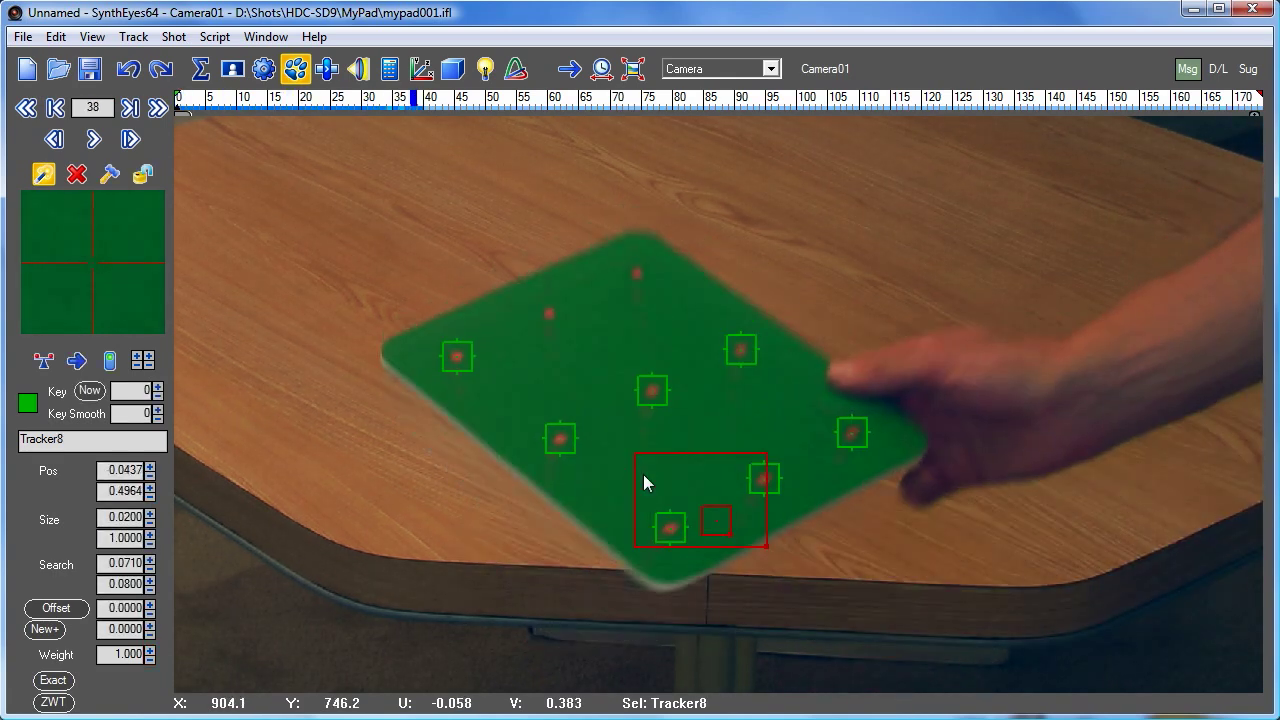
Step back to frame 30 and recenter the top-middle dot's tracker on the blurred dot
{"action": "key", "text": "ctrl+b"}
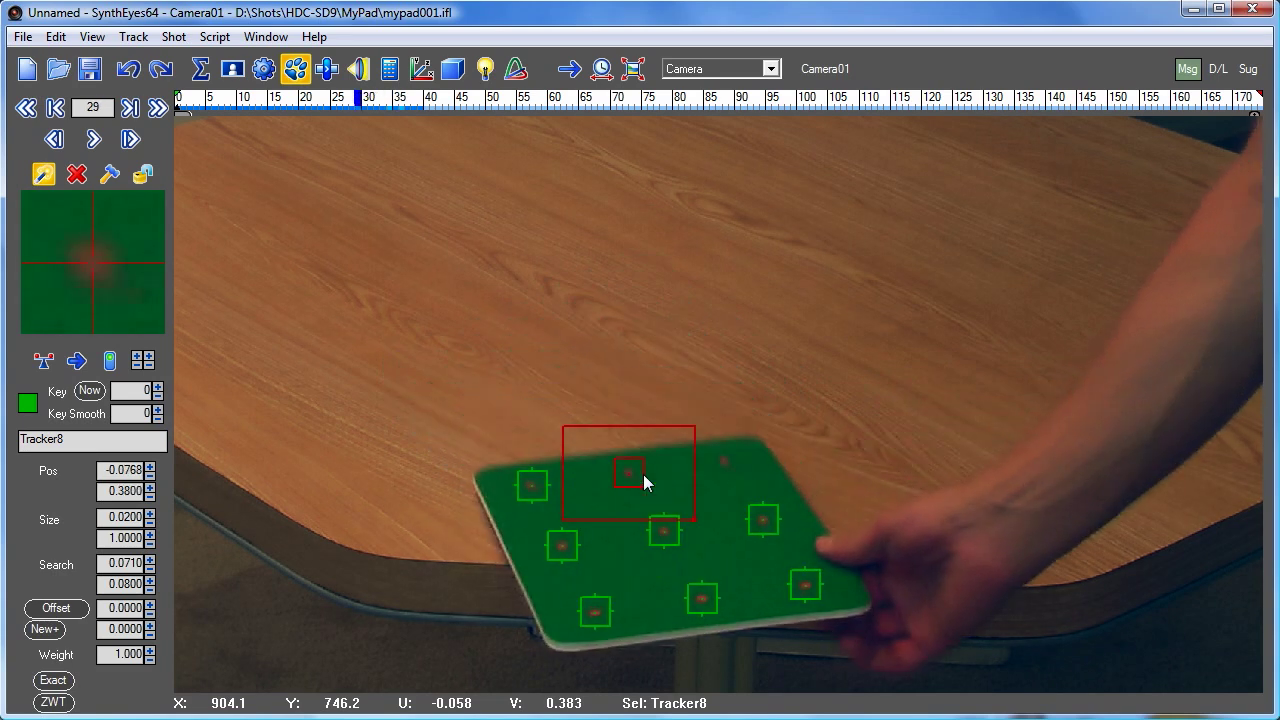
{"action": "left_click_drag", "start_coordinate": [643, 474], "coordinate": [634, 463]}
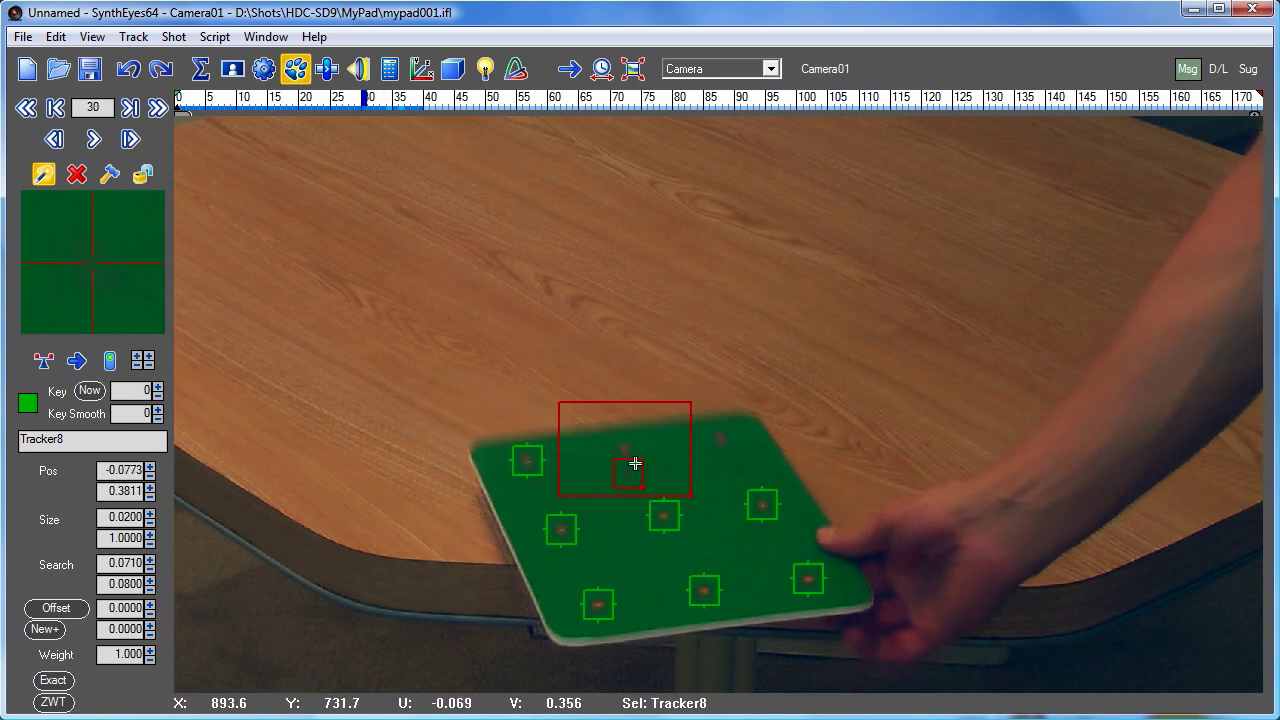
{"action": "left_click_drag", "start_coordinate": [86, 251], "coordinate": [92, 258]}
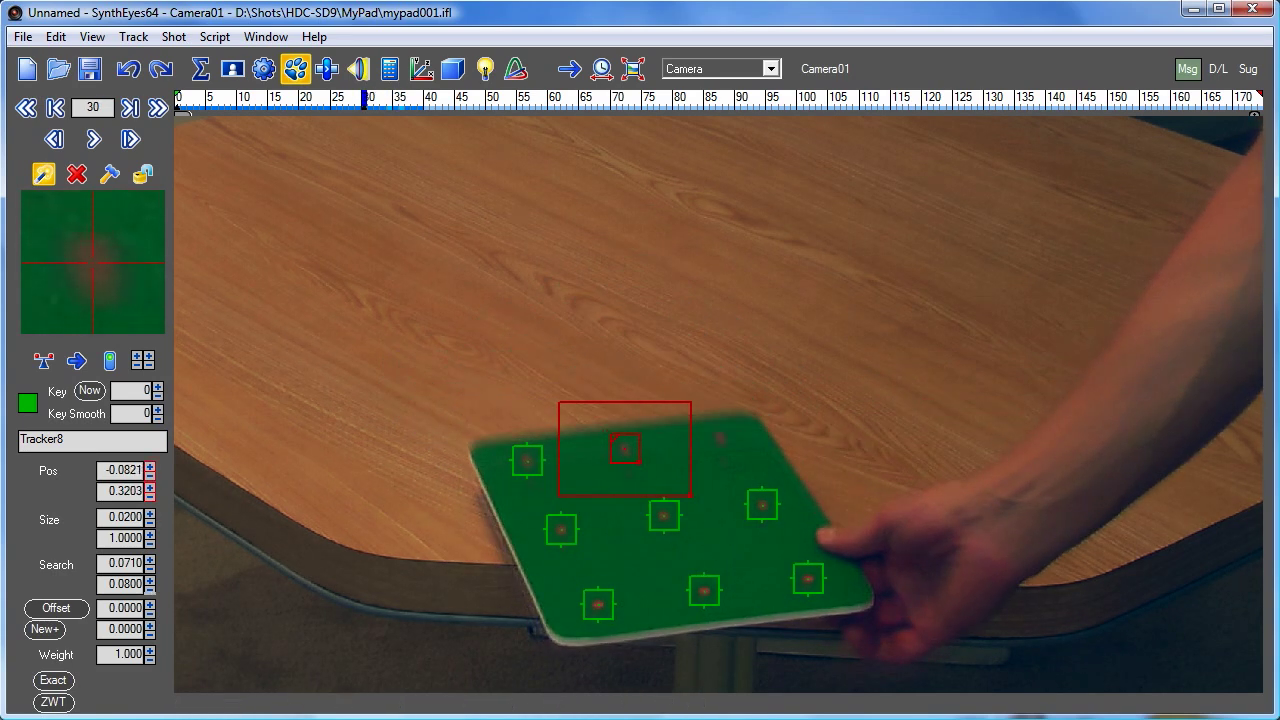
Track the top row's middle dot forward from frame 30 and check its path between frames 150 and 166
{"action": "key", "text": "ctrl+f"}
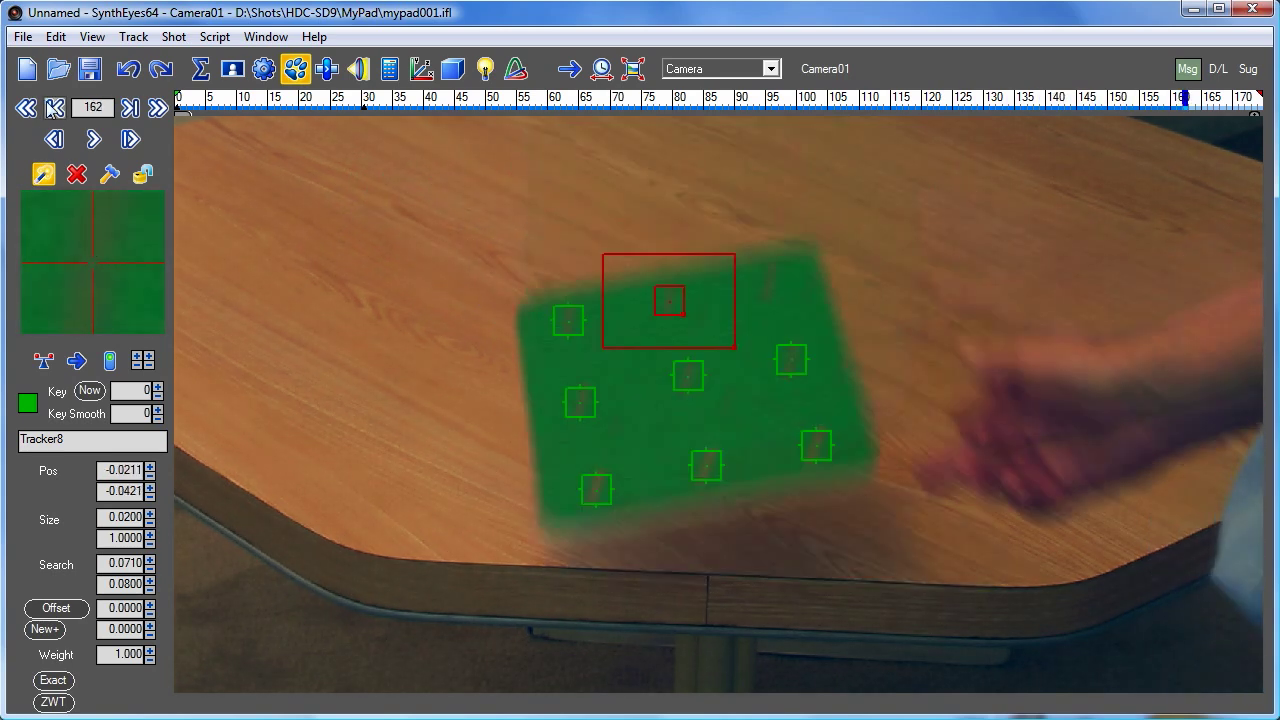
{"action": "key", "text": "Left"}
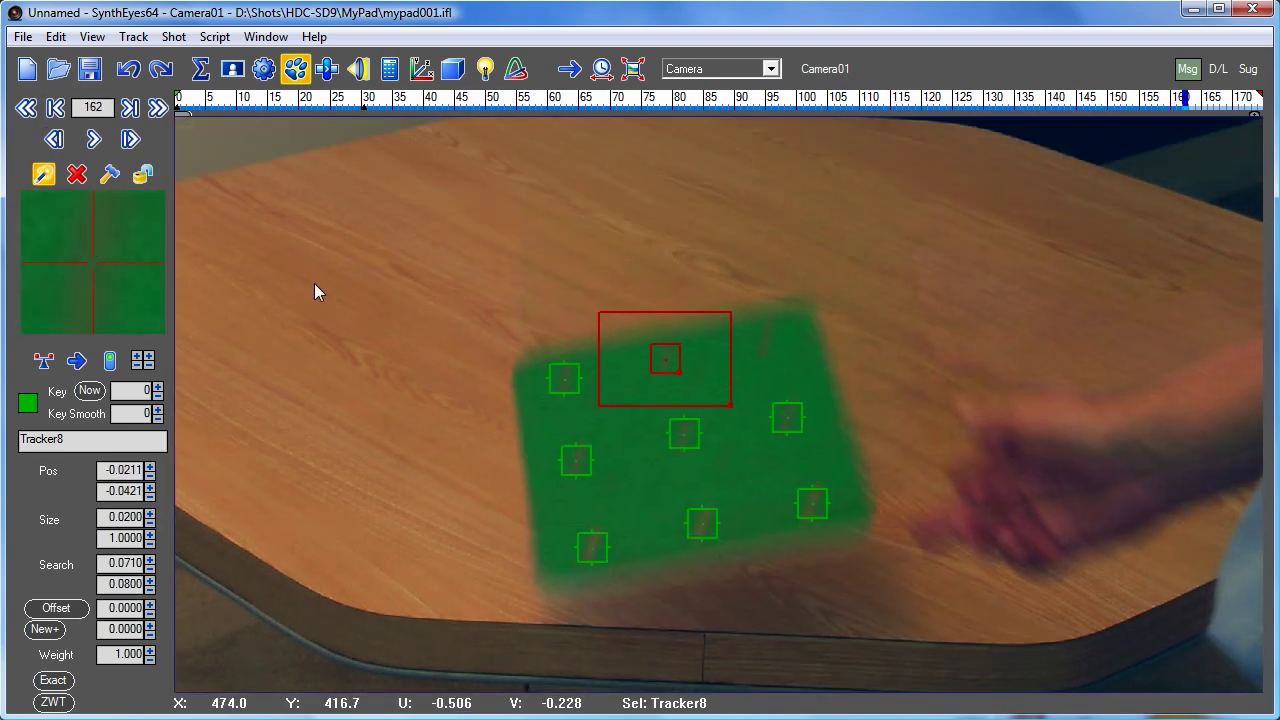
{"action": "key", "text": "Left"}
{"action": "key", "text": "Left"}
{"action": "key", "text": "Left"}
{"action": "key", "text": "Left"}
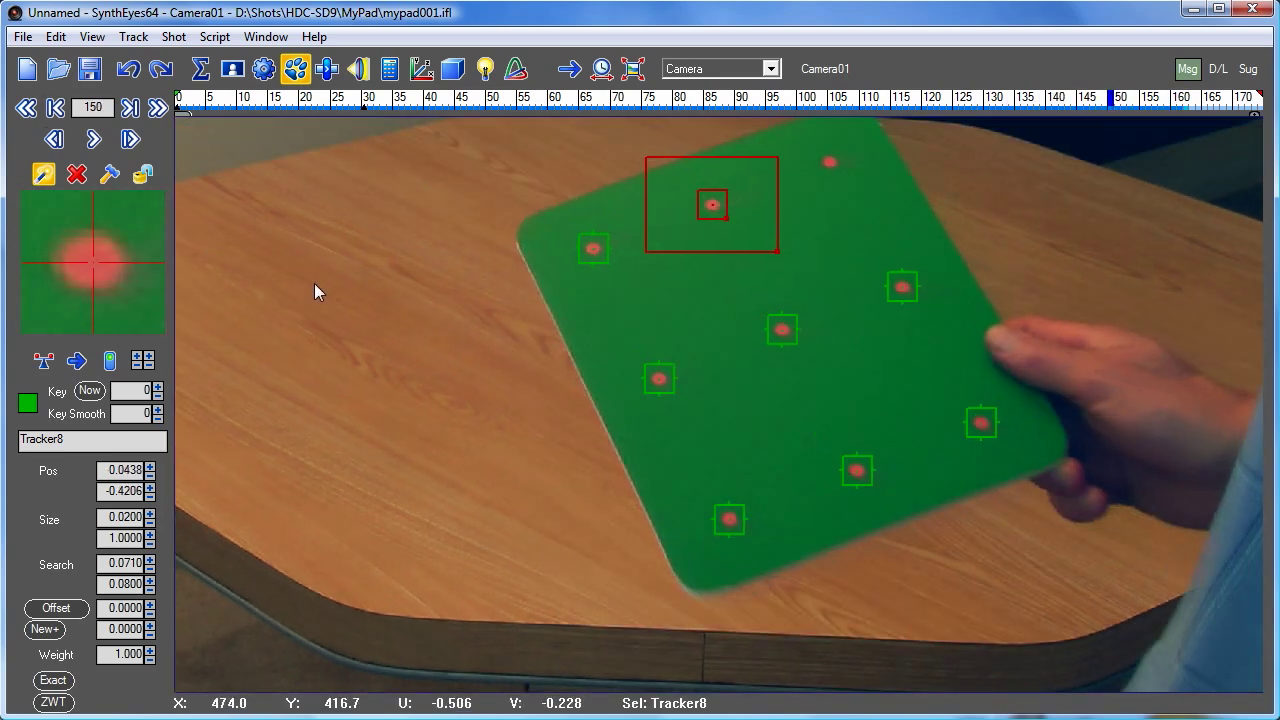
{"action": "key", "text": "Right"}
{"action": "key", "text": "Right"}
{"action": "key", "text": "Right"}
{"action": "key", "text": "Right"}
{"action": "key", "text": "Right"}
{"action": "key", "text": "Right"}
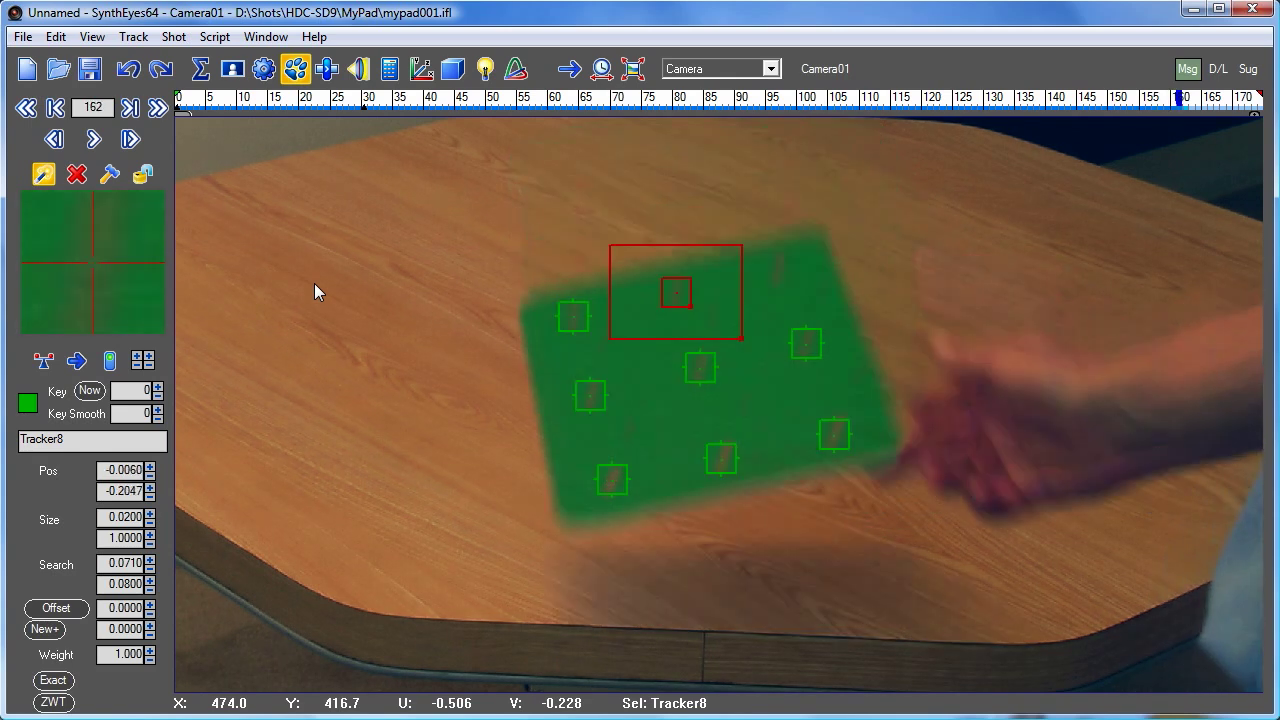
{"action": "key", "text": "Right"}
{"action": "key", "text": "Right"}
{"action": "key", "text": "Right"}
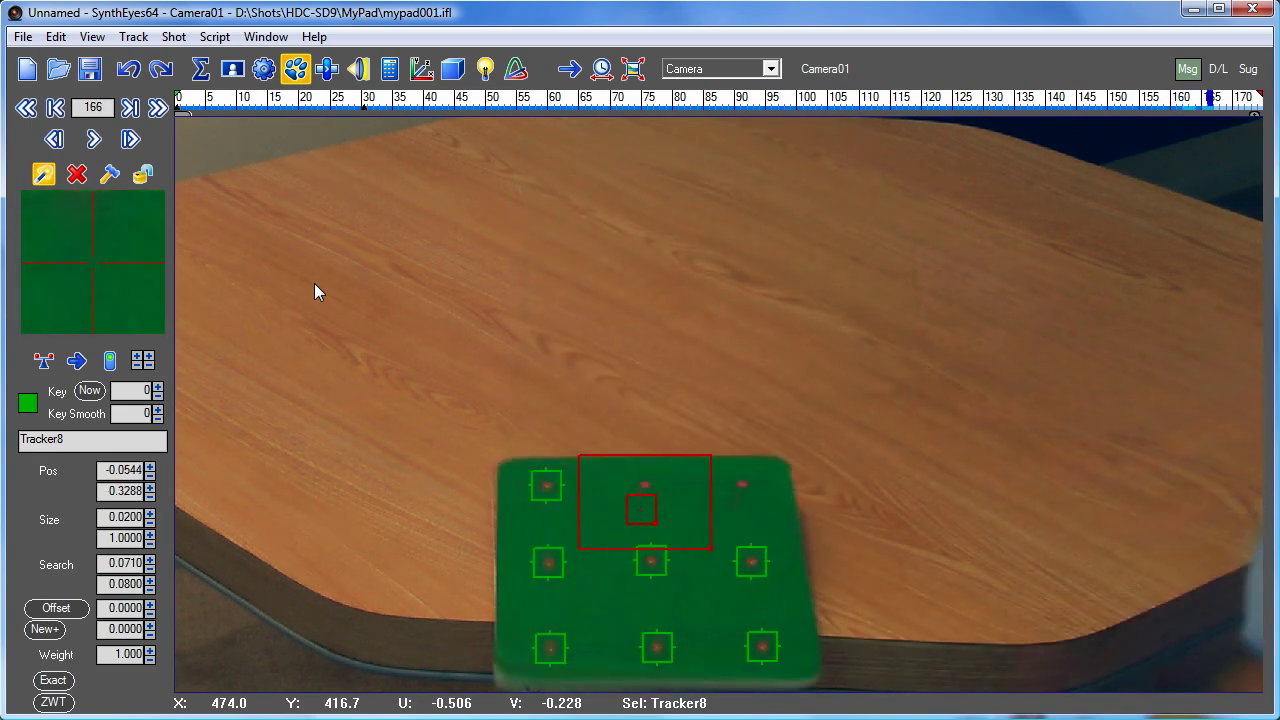
Compare the blurred frames from 162 to 165 and recenter the top-middle tracker on its dot at frame 165
{"action": "key", "text": "Left"}
{"action": "key", "text": "Left"}
{"action": "key", "text": "Right"}
{"action": "key", "text": "Left"}
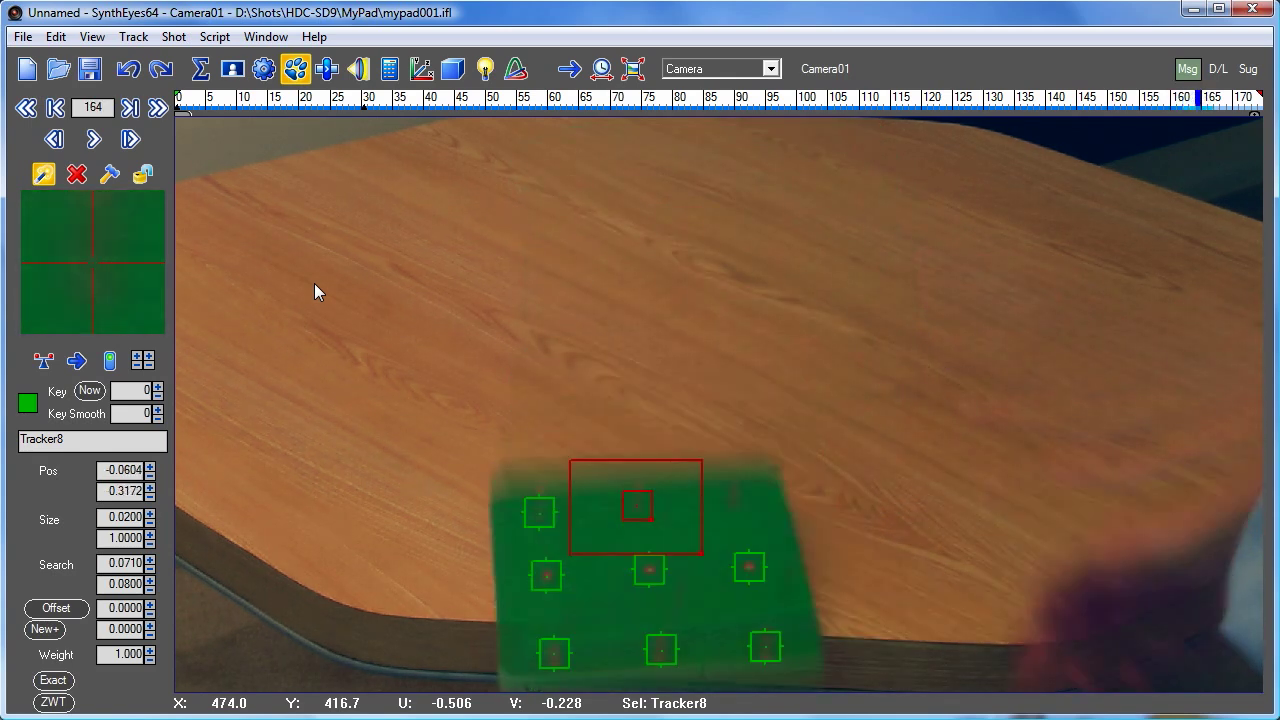
{"action": "key", "text": "Left"}
{"action": "key", "text": "Left"}
{"action": "key", "text": "Left"}
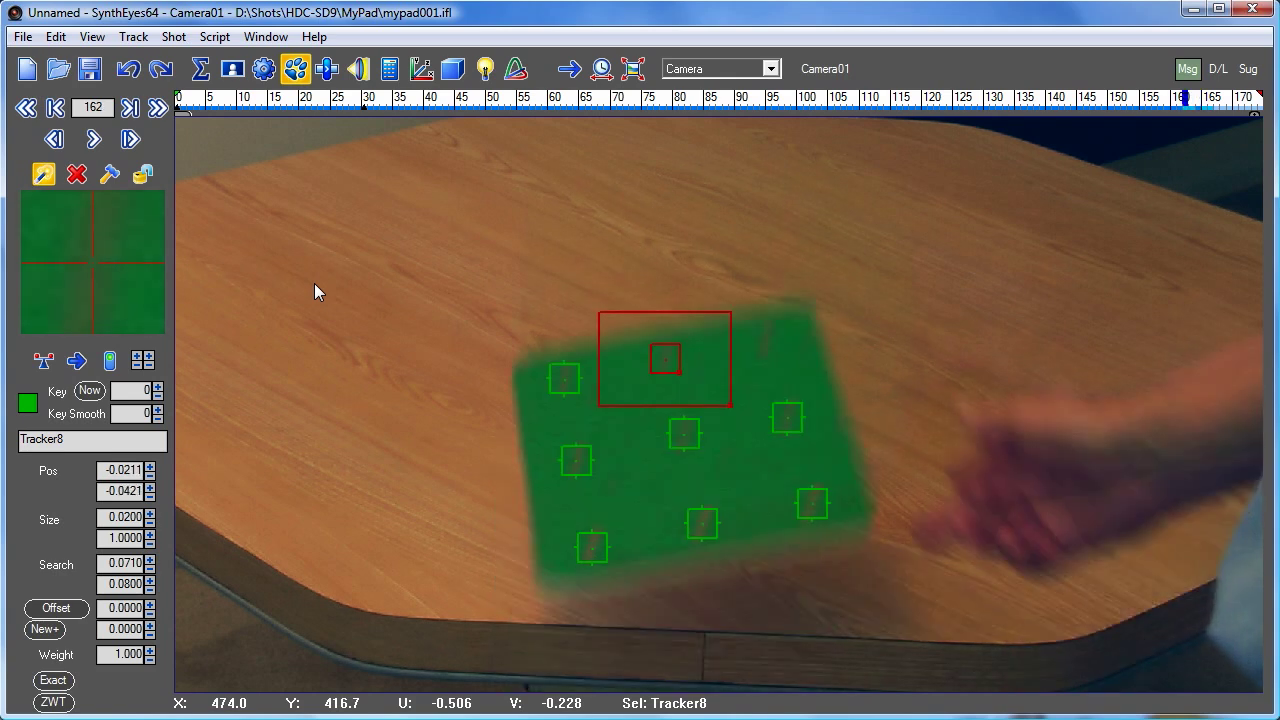
{"action": "key", "text": "Right"}
{"action": "key", "text": "Right"}
{"action": "key", "text": "Right"}
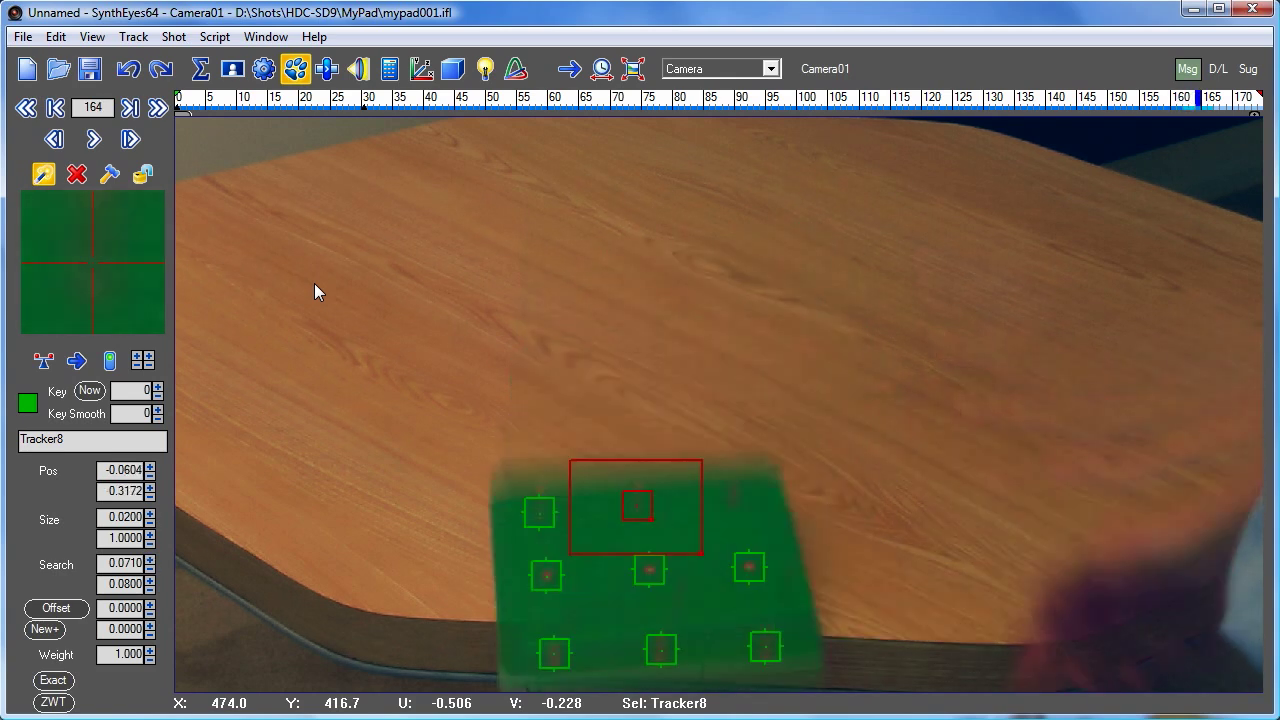
{"action": "key", "text": "Right"}
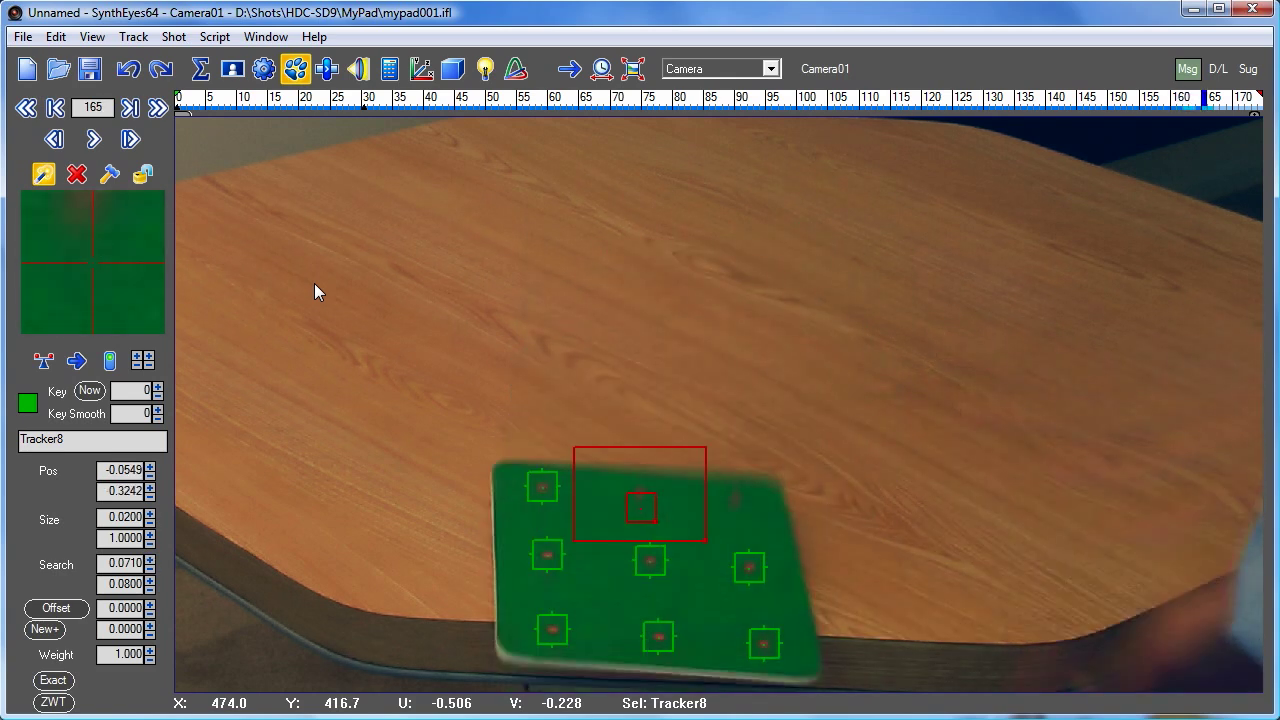
{"action": "key", "text": "Left"}
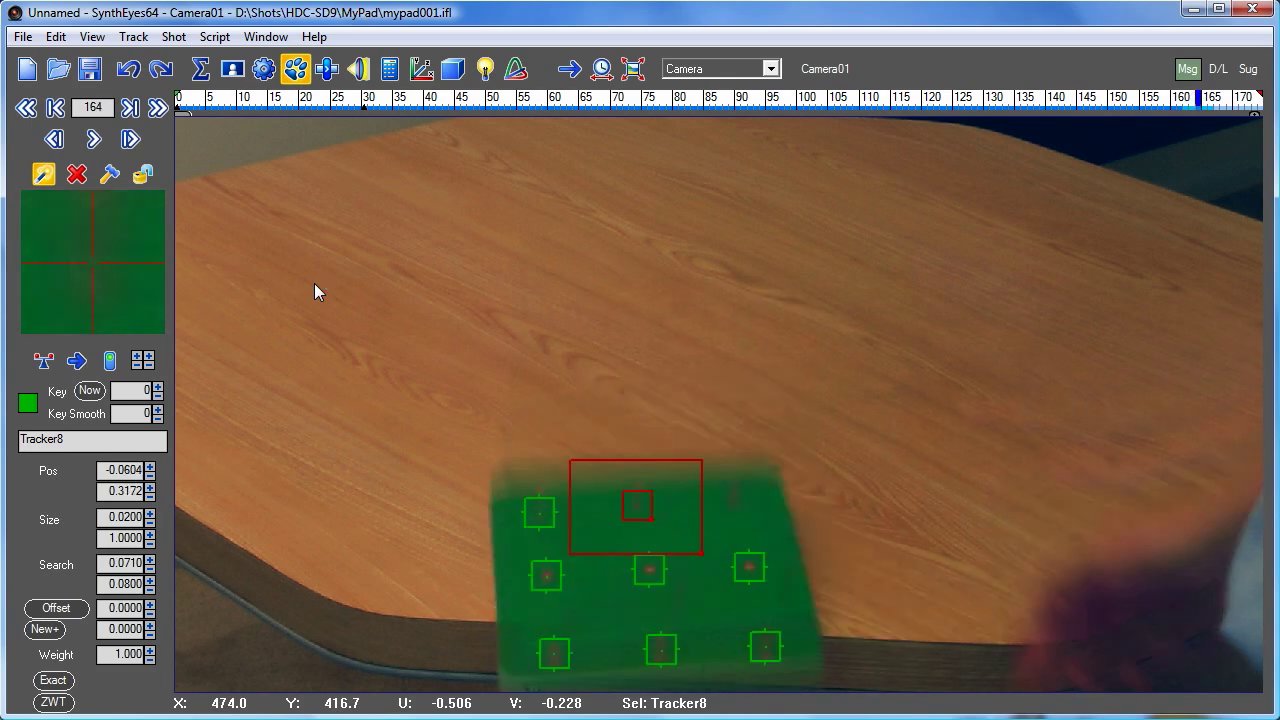
{"action": "key", "text": "Right"}
{"action": "left_click_drag", "start_coordinate": [101, 262], "coordinate": [93, 256]}
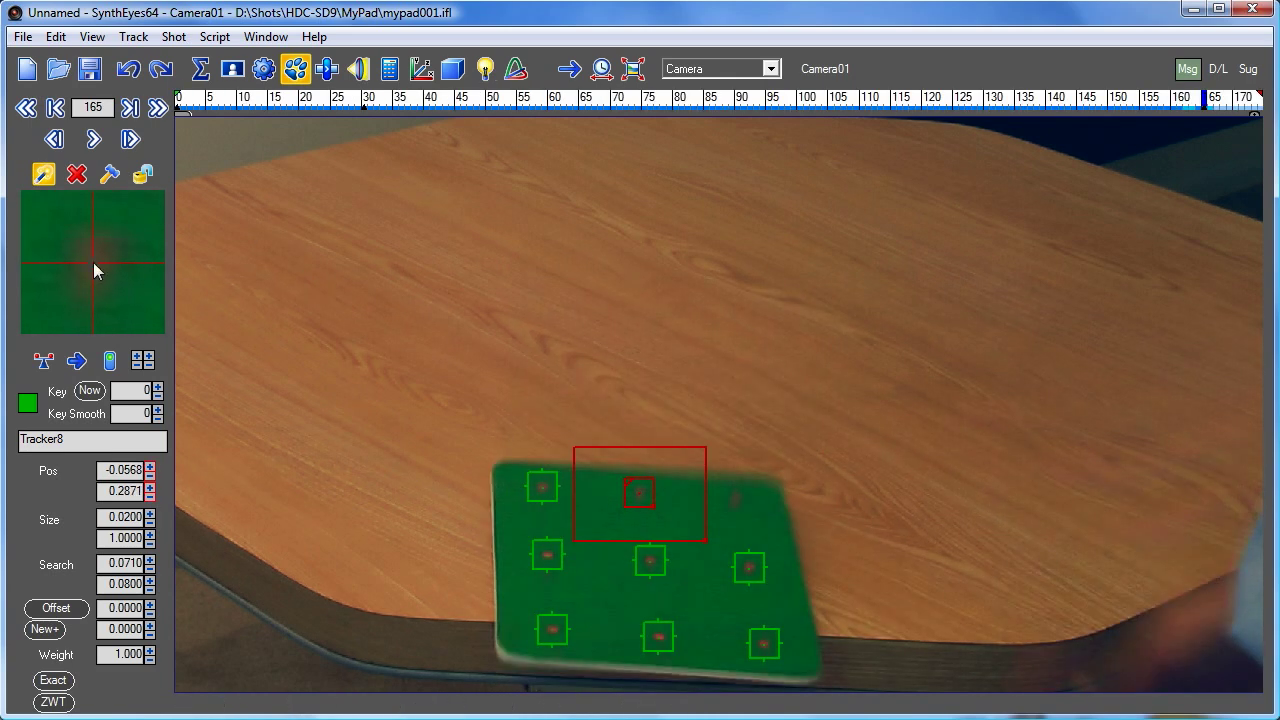
Track the top row's middle dot forward to frame 174 and lock its tracker
{"action": "key", "text": "Right"}
{"action": "key", "text": "Right"}
{"action": "key", "text": "Right"}
{"action": "key", "text": "Right"}
{"action": "key", "text": "Right"}
{"action": "key", "text": "Right"}
{"action": "key", "text": "Right"}
{"action": "key", "text": "Right"}
{"action": "key", "text": "Right"}
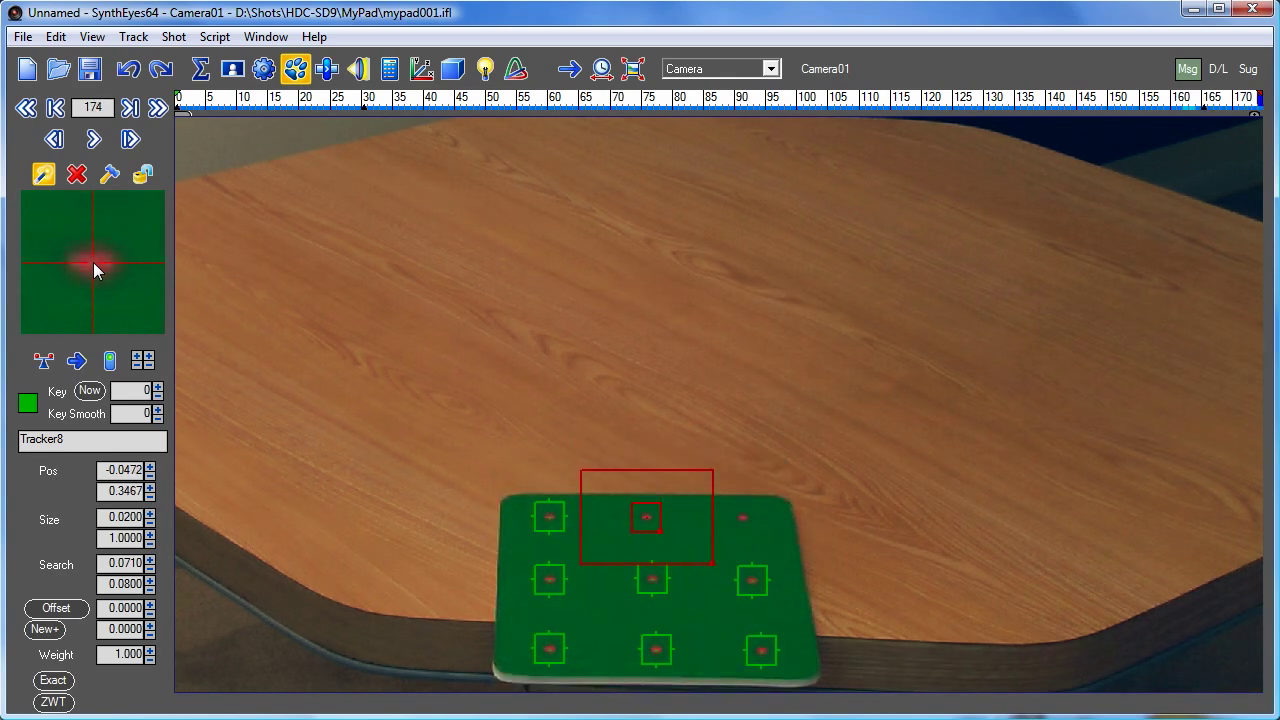
Return to frame 0, place a tracker centered on the top row's right dot and track it forward
{"action": "key", "text": "Home"}
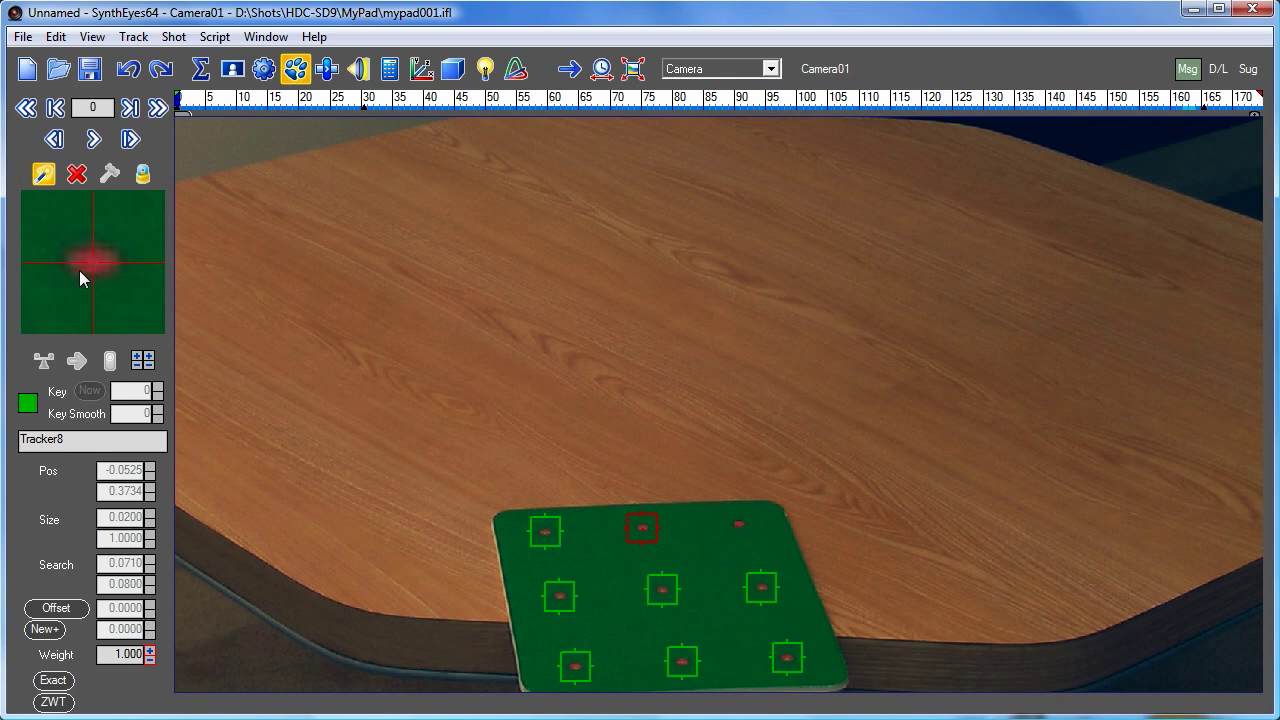
{"action": "left_click", "coordinate": [737, 523]}
{"action": "left_click_drag", "start_coordinate": [737, 523], "coordinate": [740, 525]}
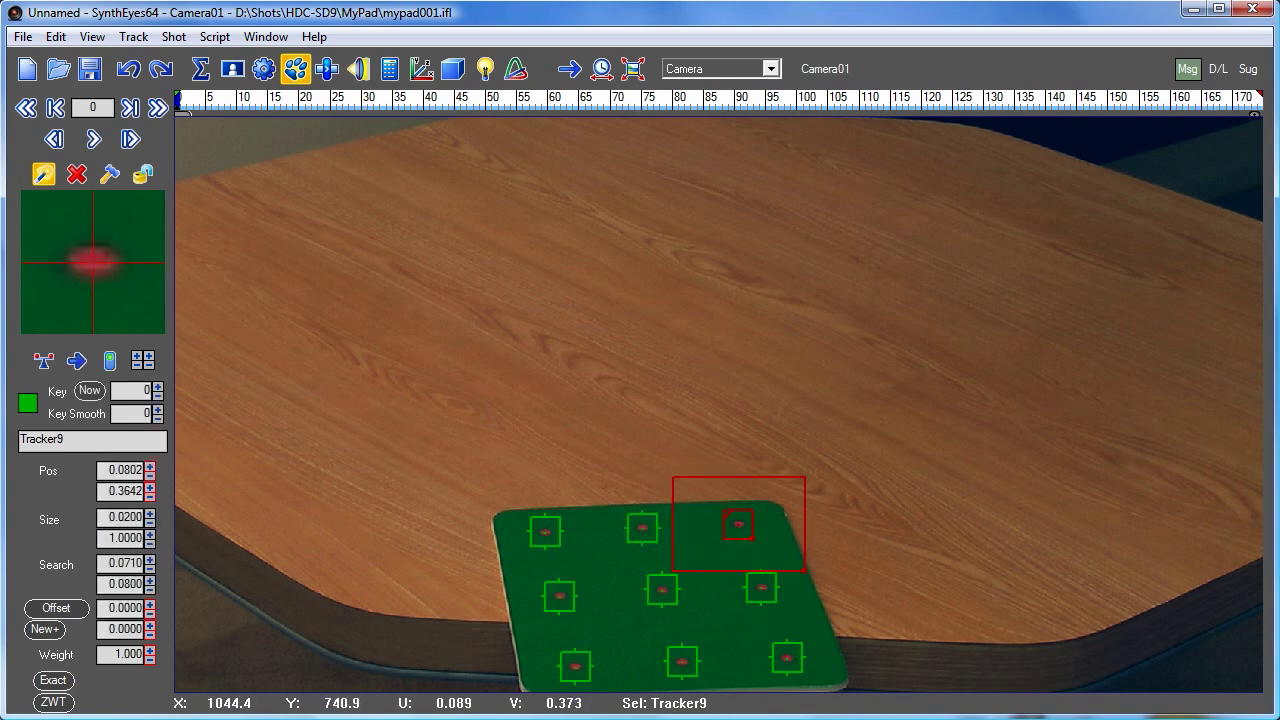
{"action": "key", "text": "ctrl+f"}
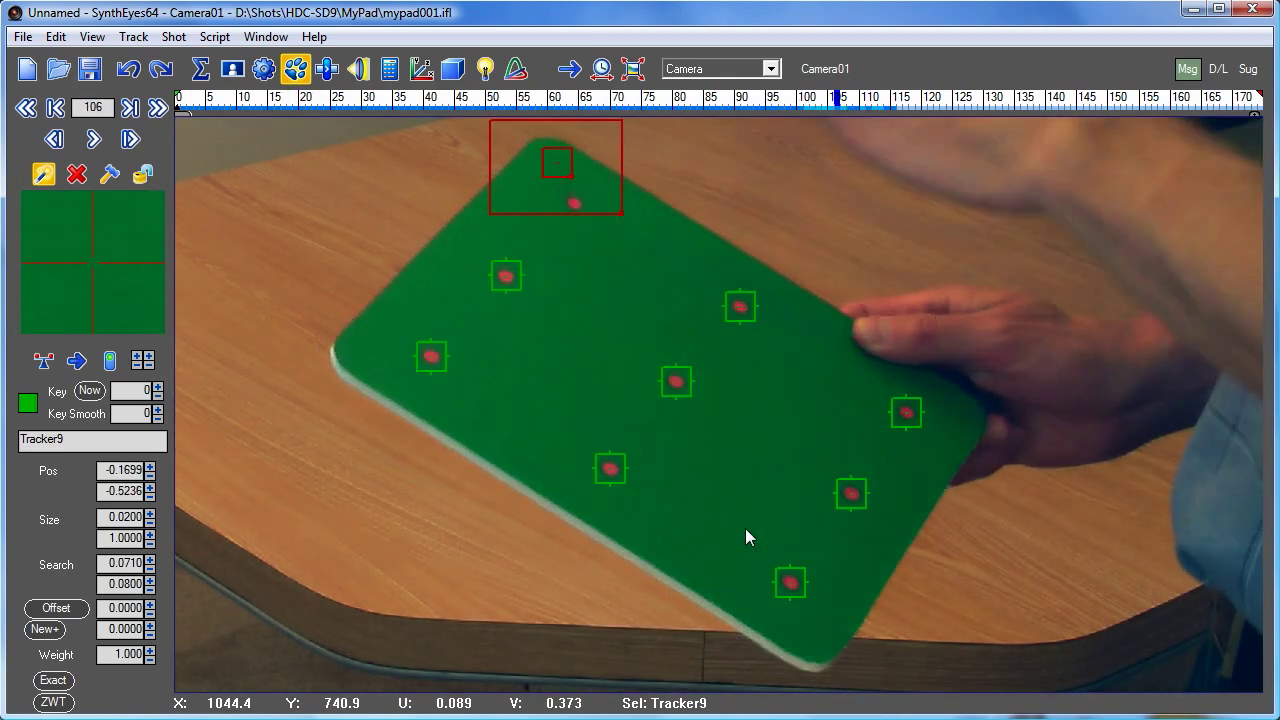
Step back to frame 101 and recenter the top-right dot's tracker on the dot beside the fingertips
{"action": "key", "text": "s"}
{"action": "key", "text": "s"}
{"action": "key", "text": "s"}
{"action": "key", "text": "s"}
{"action": "key", "text": "s"}
{"action": "key", "text": "s"}
{"action": "key", "text": "s"}
{"action": "key", "text": "d"}
{"action": "key", "text": "d"}
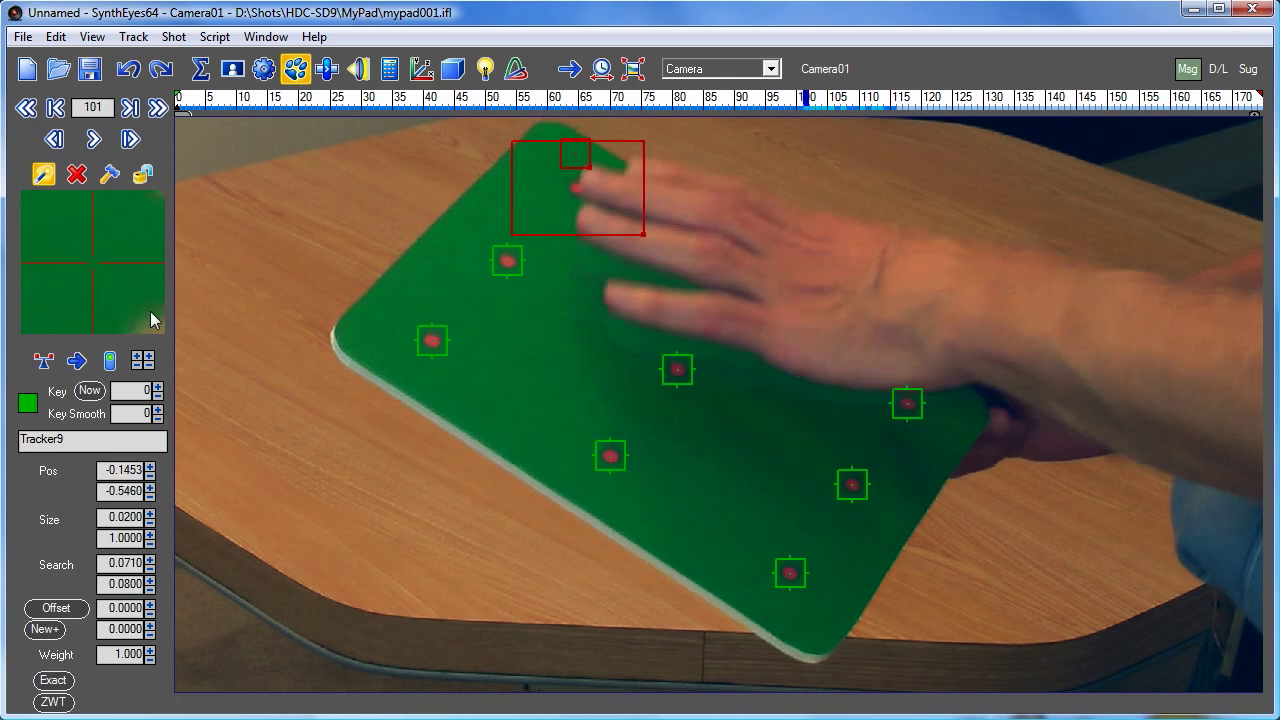
{"action": "left_click_drag", "start_coordinate": [110, 281], "coordinate": [107, 230]}
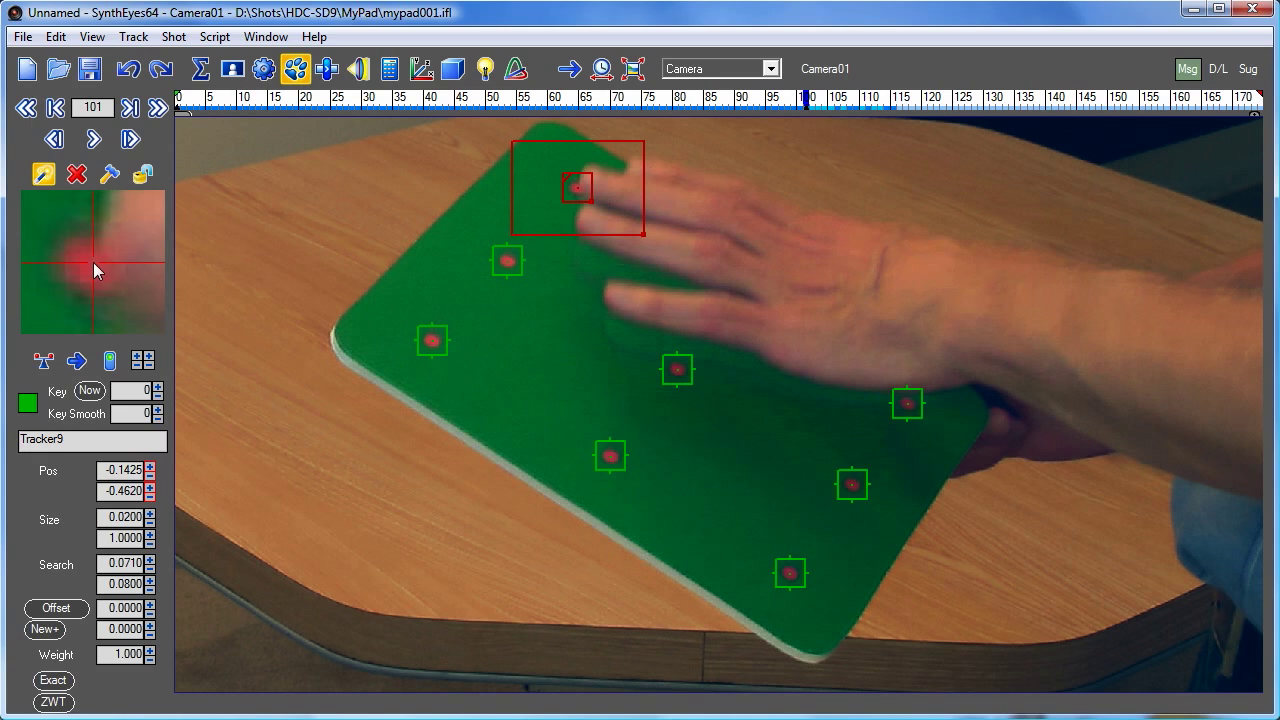
Check the top-right dot's track past the fingertips and recenter its tracker on the dot at frame 103
{"action": "key", "text": "d"}
{"action": "key", "text": "d"}
{"action": "key", "text": "s"}
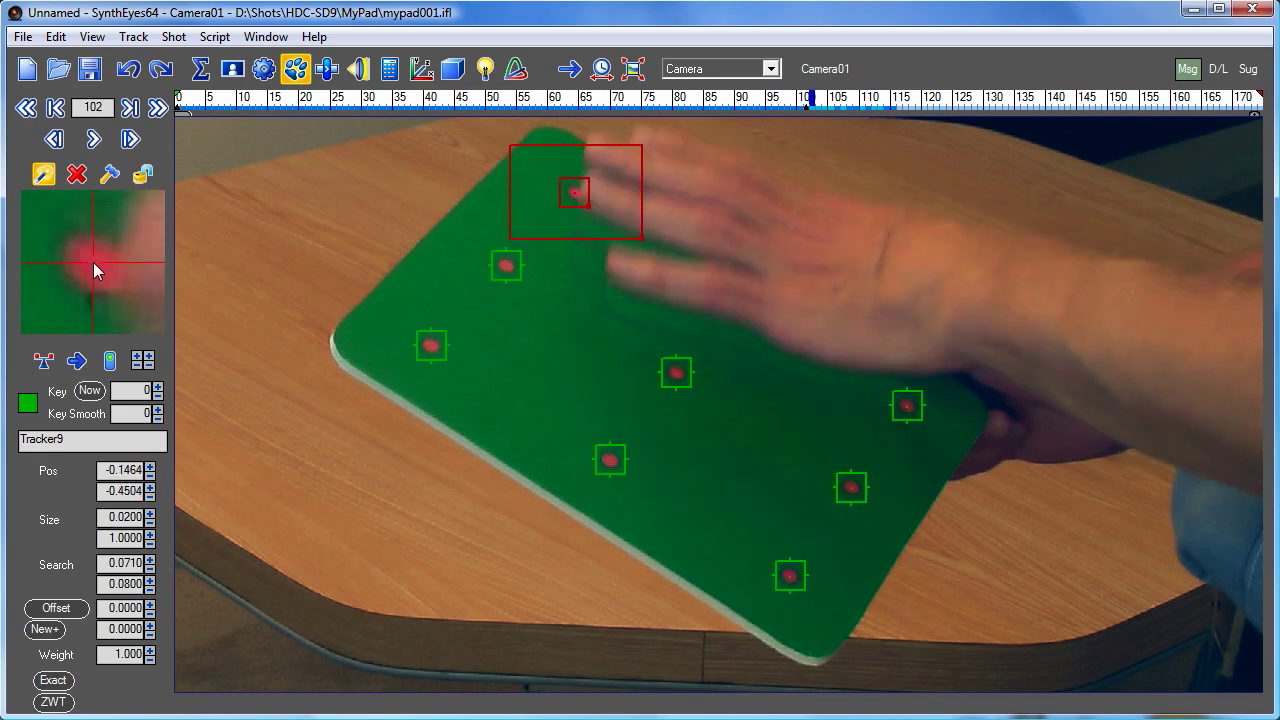
{"action": "key", "text": "d"}
{"action": "left_click_drag", "start_coordinate": [69, 260], "coordinate": [230, 364]}
{"action": "key", "text": "d"}
{"action": "key", "text": "d"}
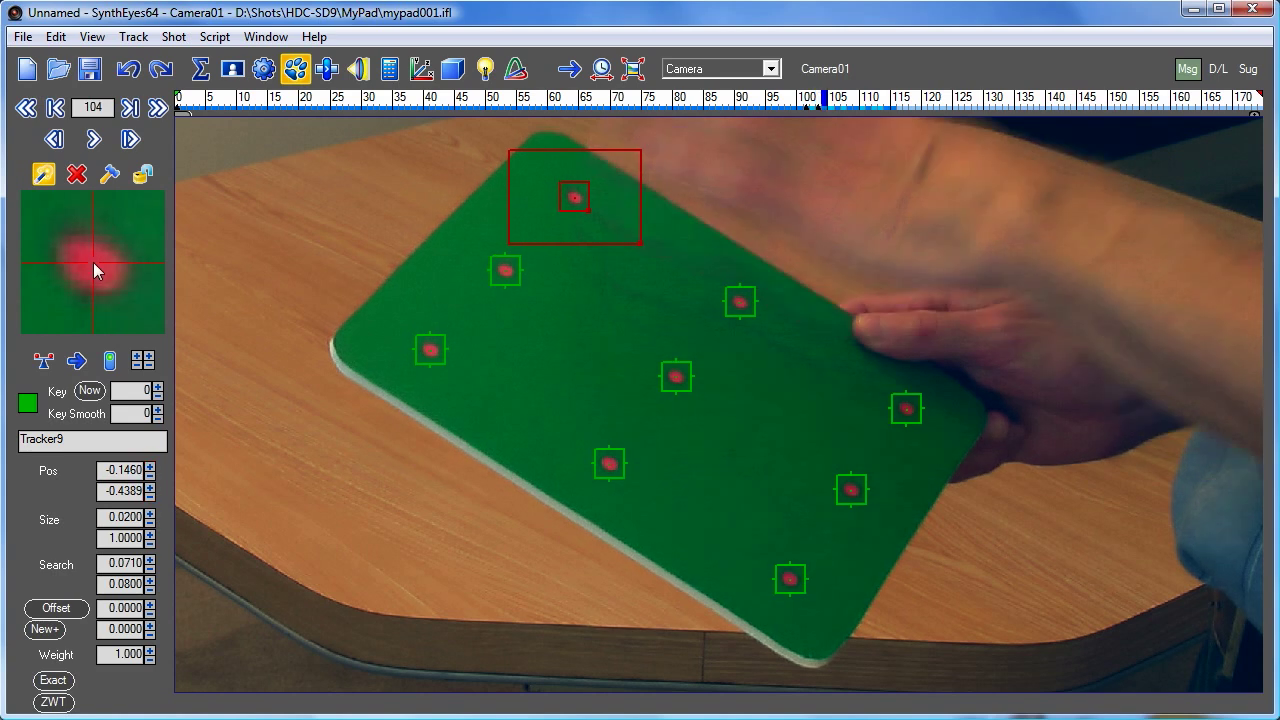
Track the top row's right dot forward from frame 104 to frame 159
{"action": "key", "text": "d"}
{"action": "key", "text": "d"}
{"action": "key", "text": "d"}
{"action": "key", "text": "d"}
{"action": "key", "text": "d"}
{"action": "key", "text": "d"}
{"action": "key", "text": "d"}
{"action": "key", "text": "d"}
{"action": "key", "text": "d"}
{"action": "key", "text": "d"}
{"action": "key", "text": "d"}
{"action": "key", "text": "d"}
{"action": "key", "text": "d"}
{"action": "key", "text": "d"}
{"action": "key", "text": "d"}
{"action": "key", "text": "d"}
{"action": "key", "text": "d"}
{"action": "key", "text": "d"}
{"action": "key", "text": "d"}
{"action": "key", "text": "d"}
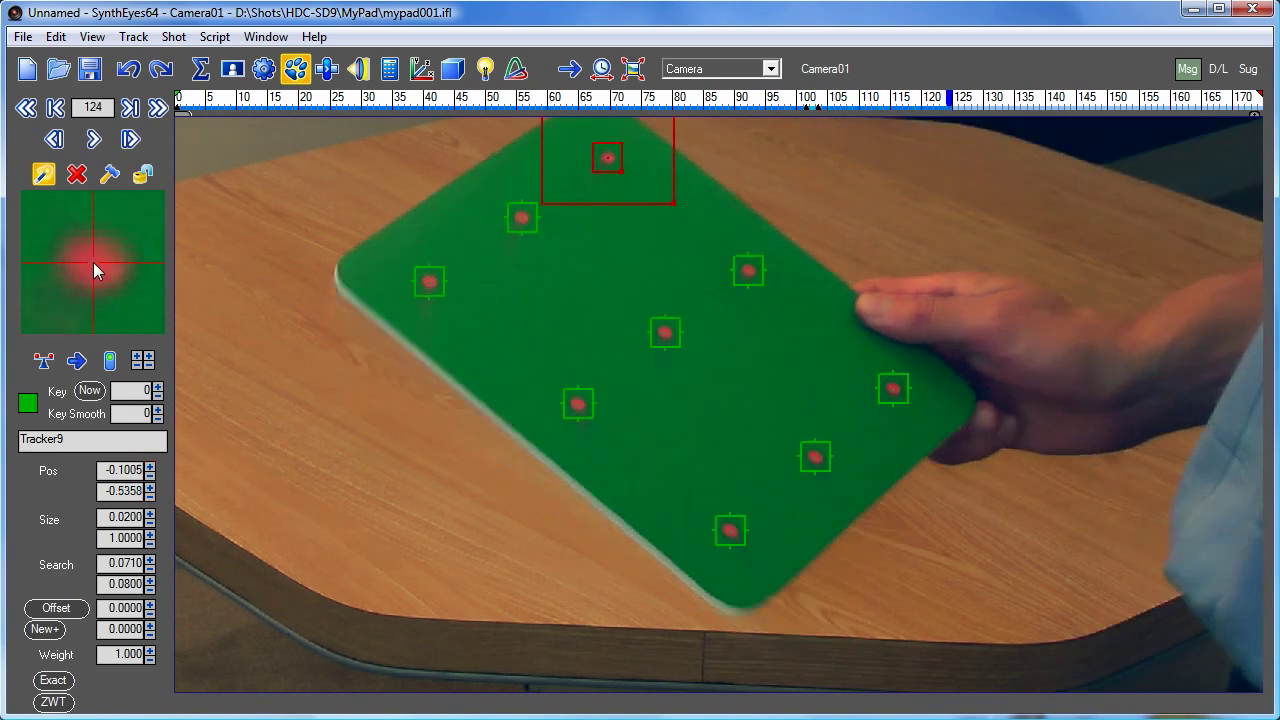
{"action": "scroll", "coordinate": [93, 262], "scroll_direction": "down", "scroll_amount": 20}
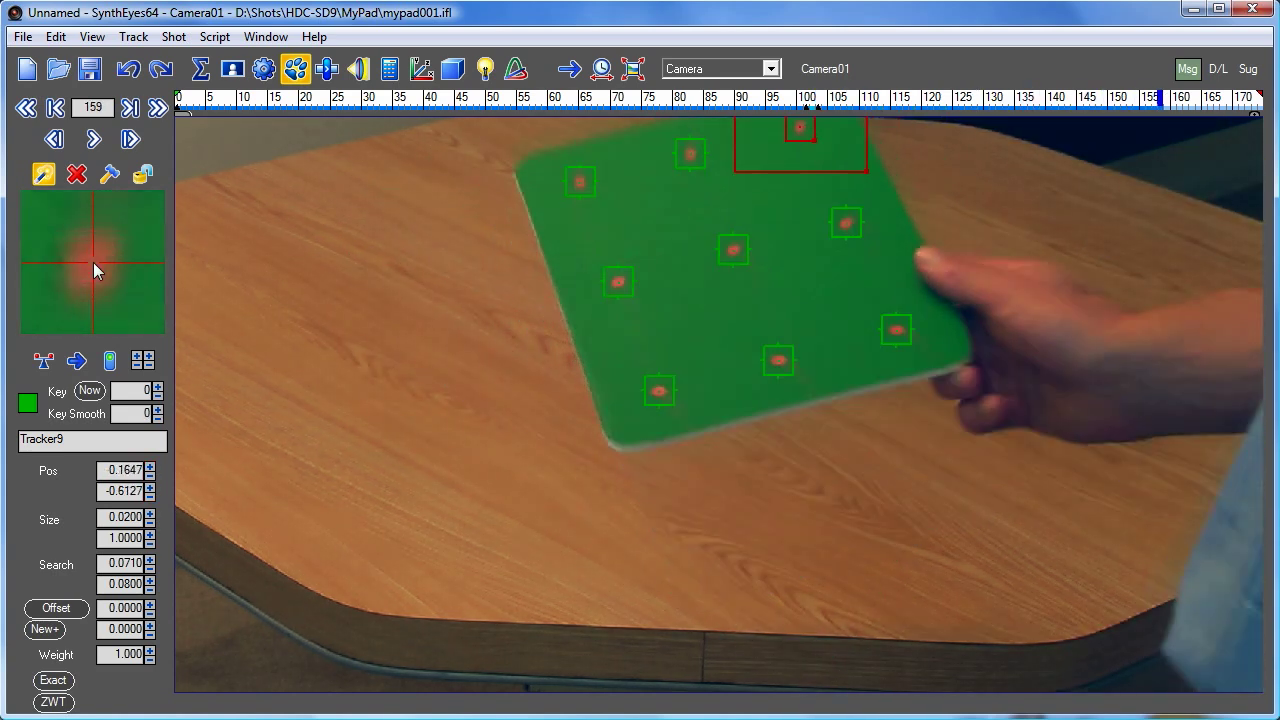
Check the top-right dot's track through the blurred frames and recenter its tracker on the dot at frame 166
{"action": "scroll", "coordinate": [93, 262], "scroll_direction": "up", "scroll_amount": 1}
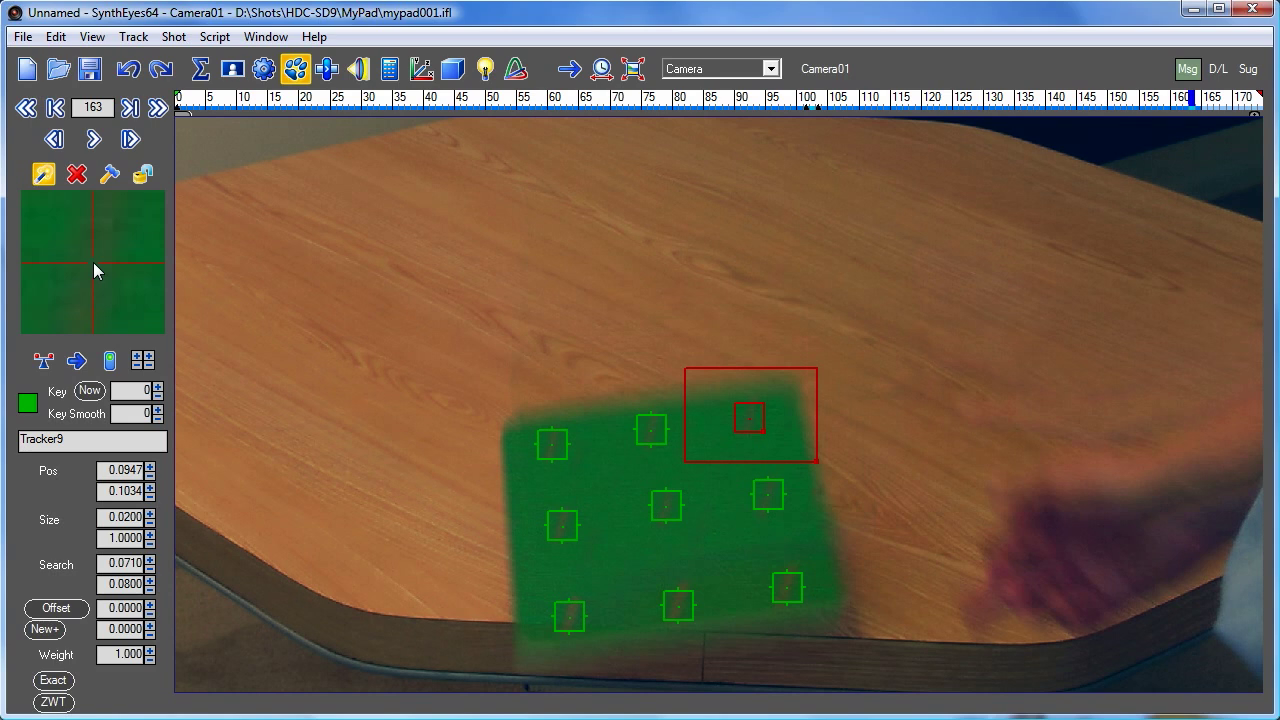
{"action": "scroll", "coordinate": [93, 262], "scroll_direction": "up", "scroll_amount": 1}
{"action": "scroll", "coordinate": [93, 262], "scroll_direction": "down", "scroll_amount": 4}
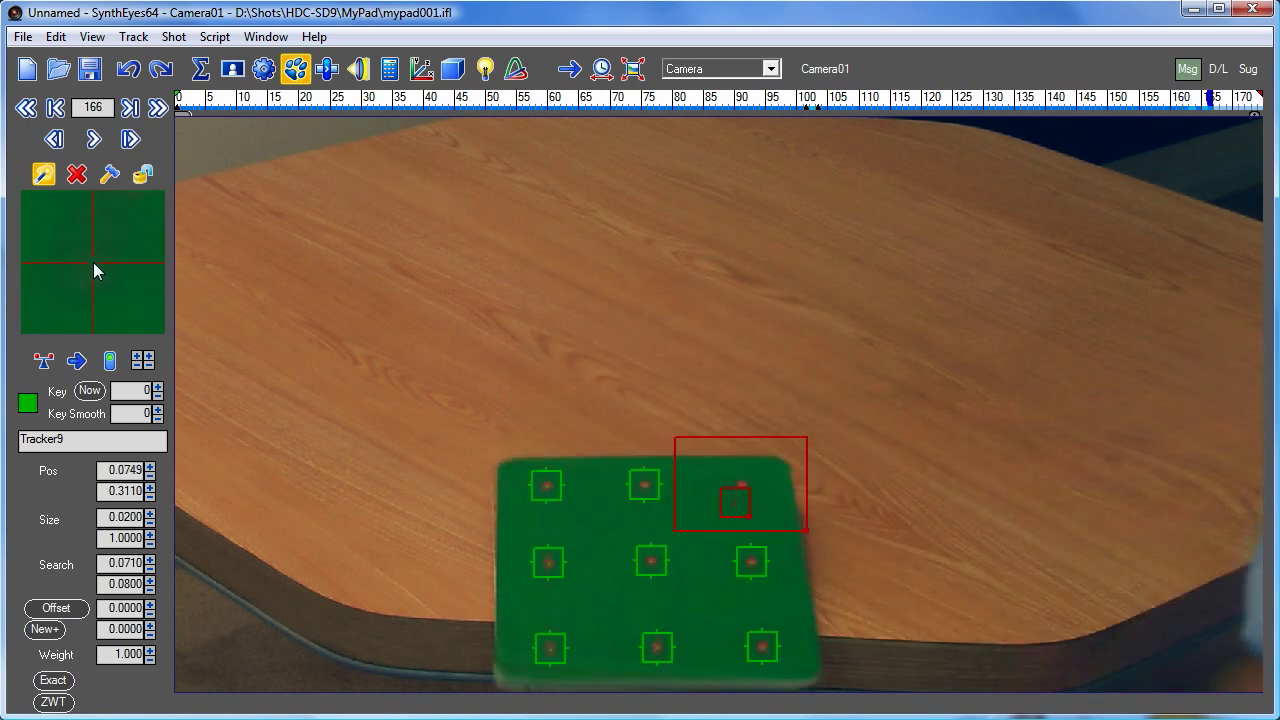
{"action": "scroll", "coordinate": [93, 262], "scroll_direction": "up", "scroll_amount": 1}
{"action": "scroll", "coordinate": [93, 262], "scroll_direction": "down", "scroll_amount": 1}
{"action": "left_click_drag", "start_coordinate": [53, 255], "coordinate": [26, 323]}
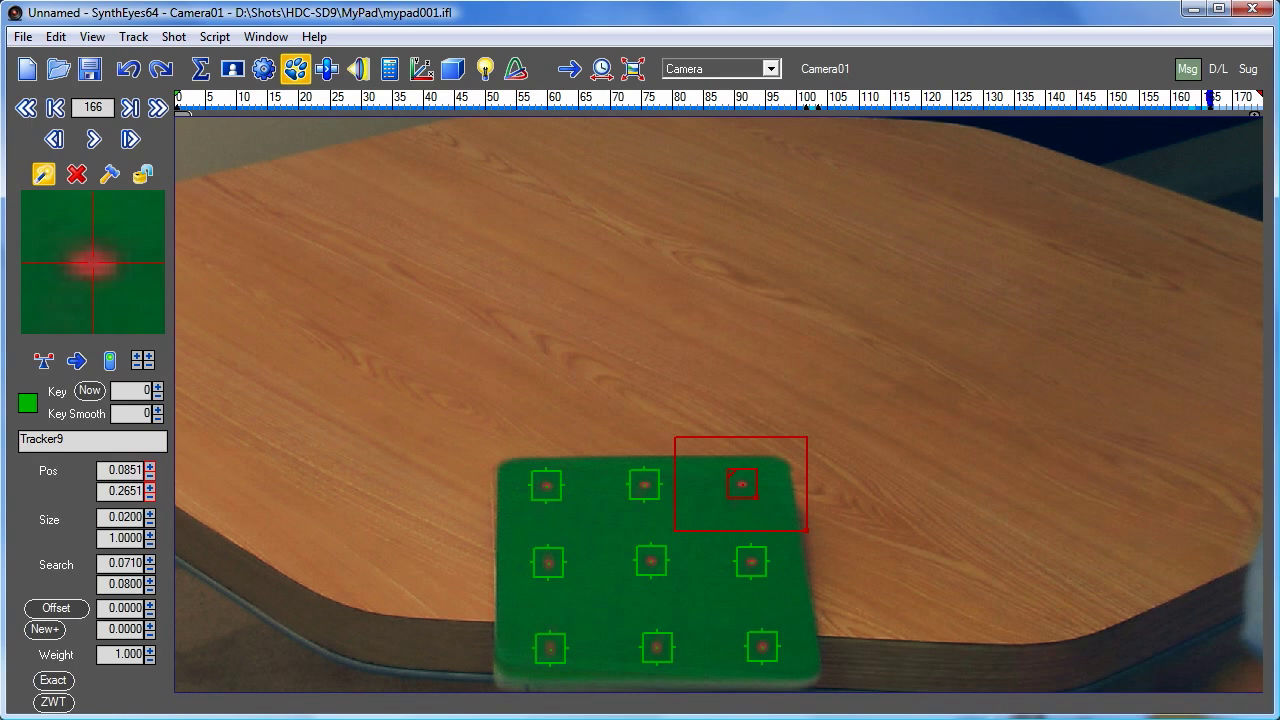
Track the top row's right dot forward to frame 174 and lock its tracker
{"action": "scroll", "coordinate": [93, 262], "scroll_direction": "down", "scroll_amount": 4}
{"action": "scroll", "coordinate": [93, 262], "scroll_direction": "down", "scroll_amount": 4}
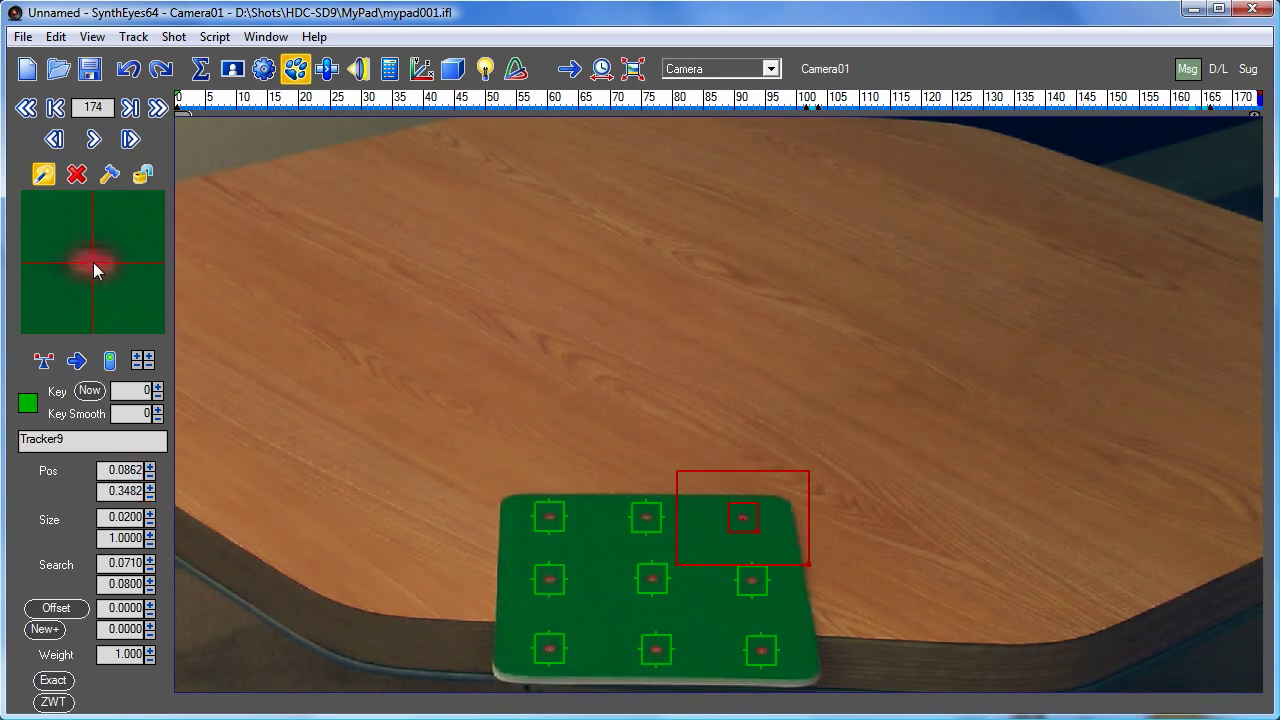
{"action": "key", "text": "l"}
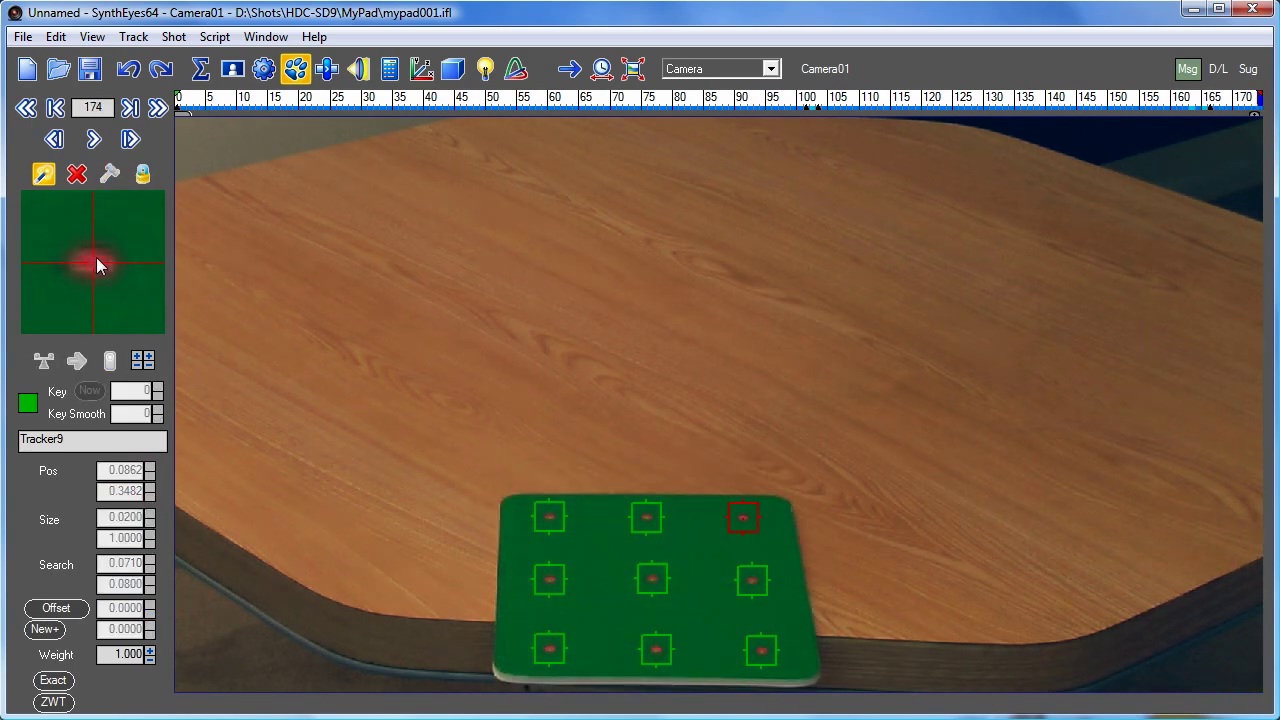
Open the Graph Editor and move it so the tracker list and the valid ranges and keys can be examined
{"action": "left_click", "coordinate": [324, 73]}
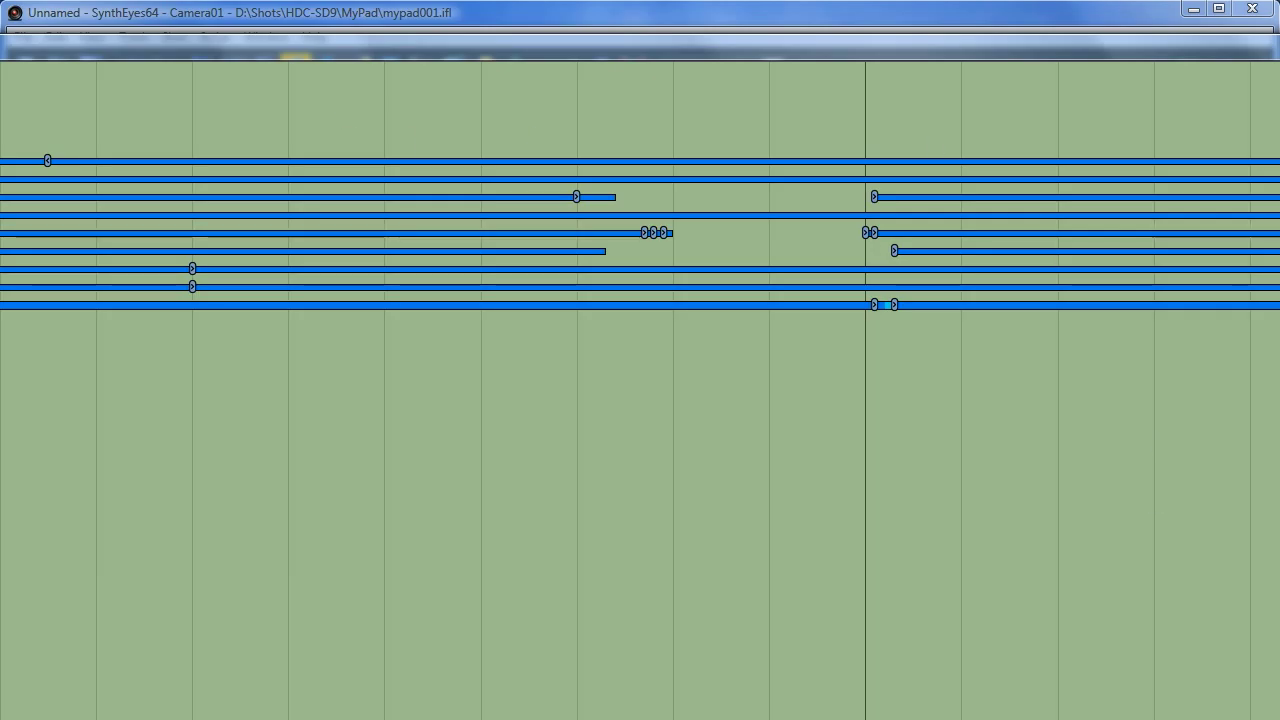
{"action": "left_click_drag", "start_coordinate": [1279, 719], "coordinate": [1077, 703]}
{"action": "left_click_drag", "start_coordinate": [378, 44], "coordinate": [615, 41]}
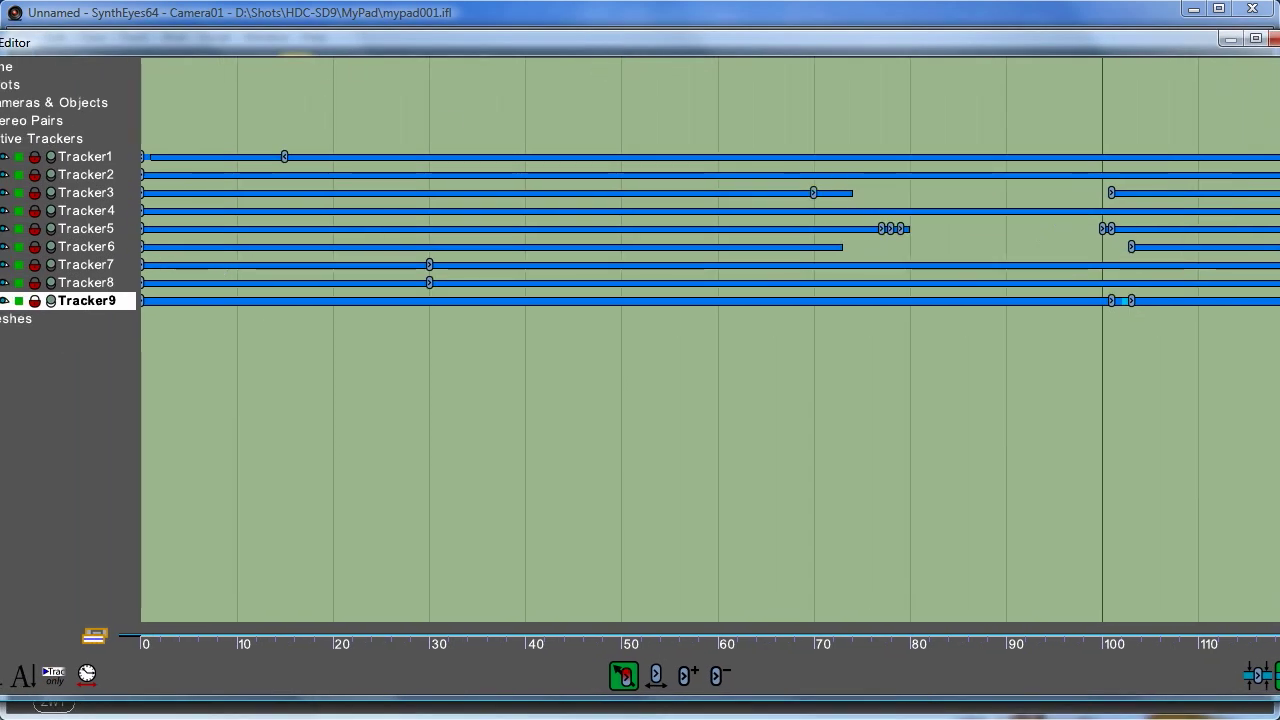
{"action": "left_click_drag", "start_coordinate": [0, 346], "coordinate": [44, 346]}
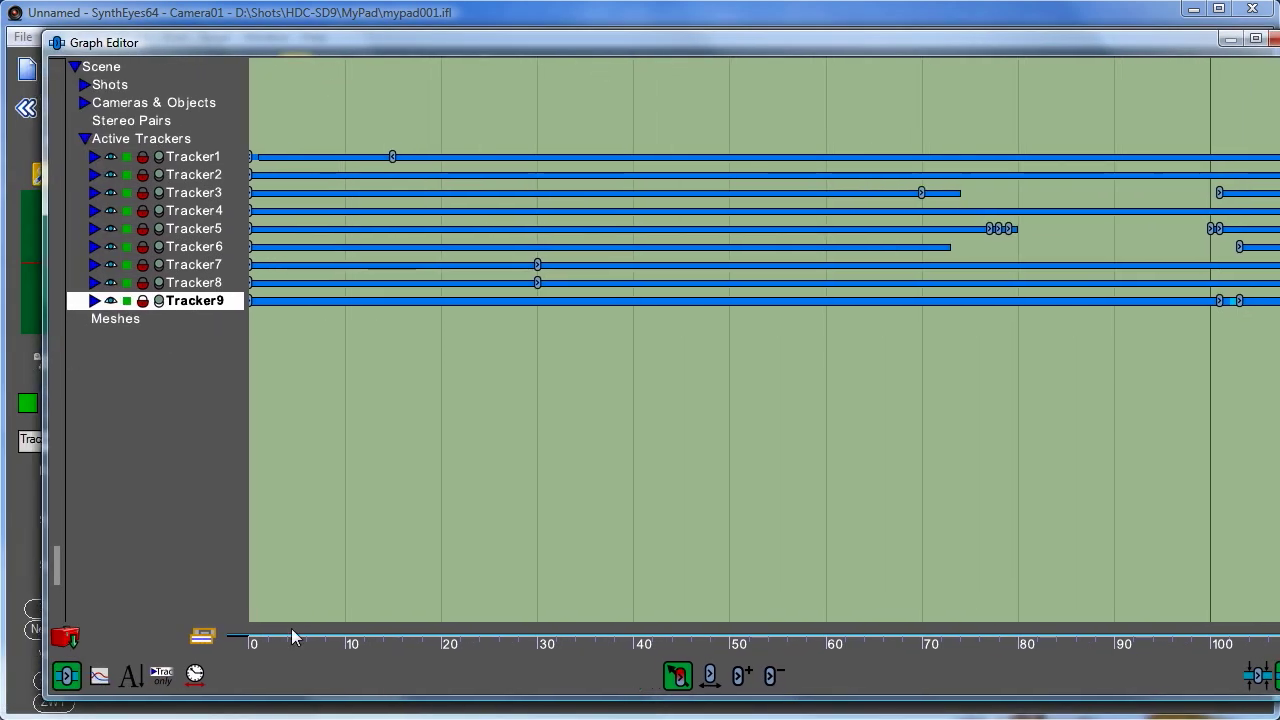
Examine the motion curves of all trackers together in the Graph Editor's graph view and close the editor
{"action": "left_click", "coordinate": [100, 676]}
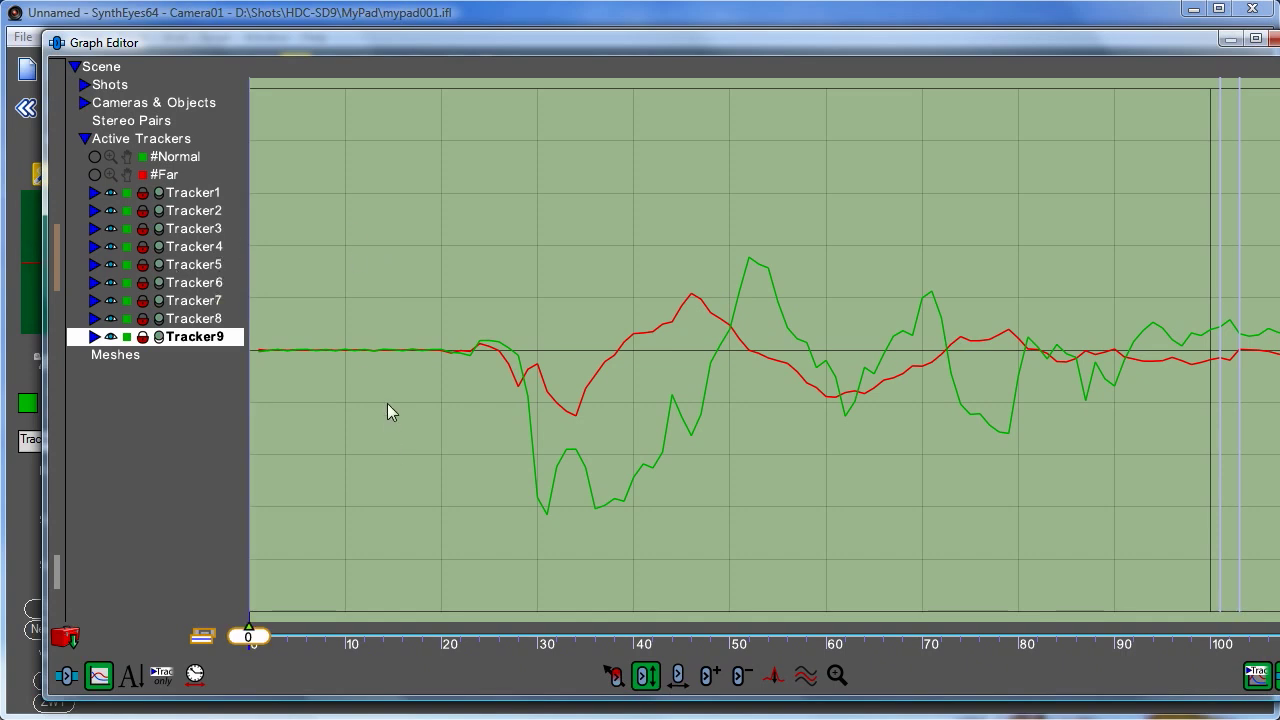
{"action": "key", "text": "ctrl+a"}
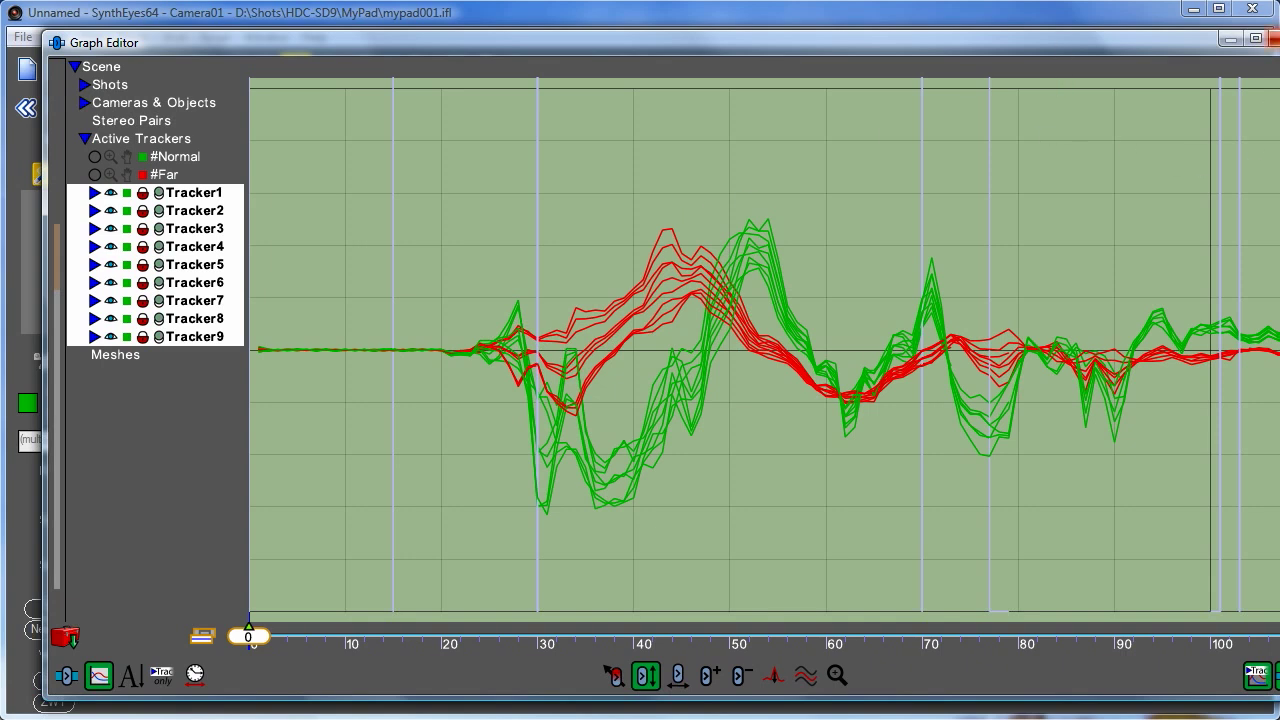
{"action": "left_click", "coordinate": [1272, 39]}
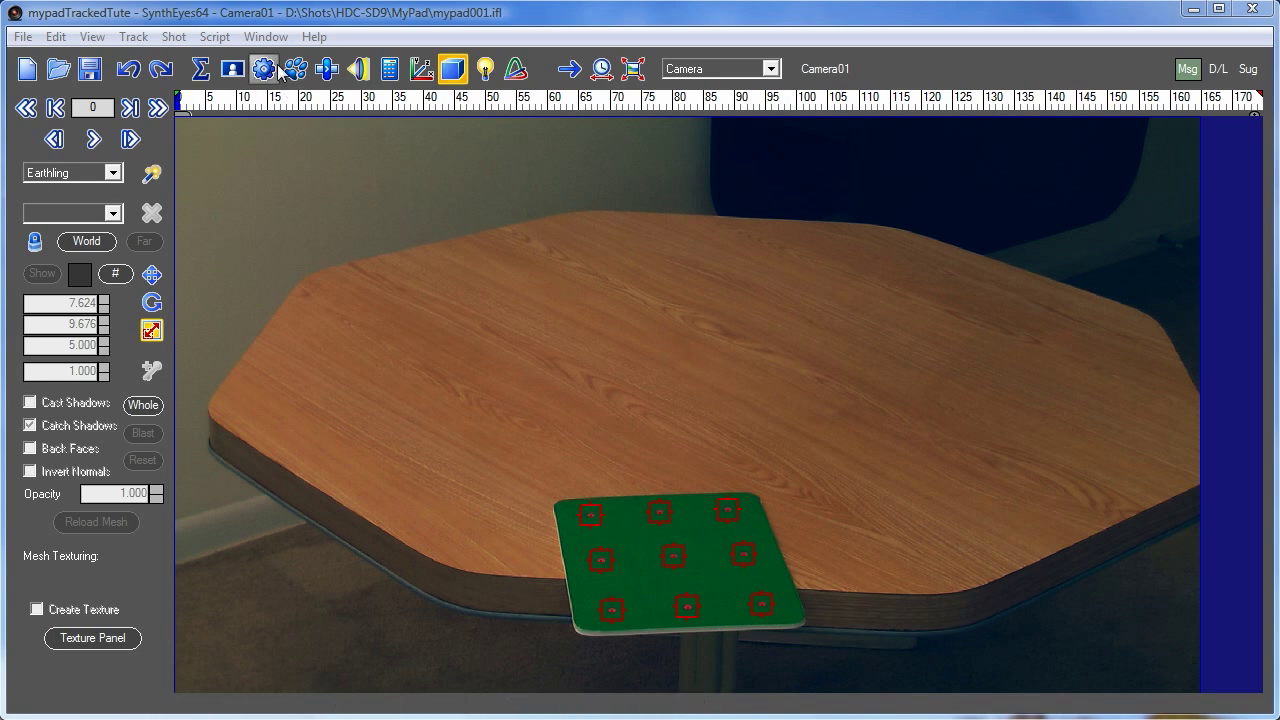
Add a moving object to the shot
{"action": "left_click", "coordinate": [172, 36]}
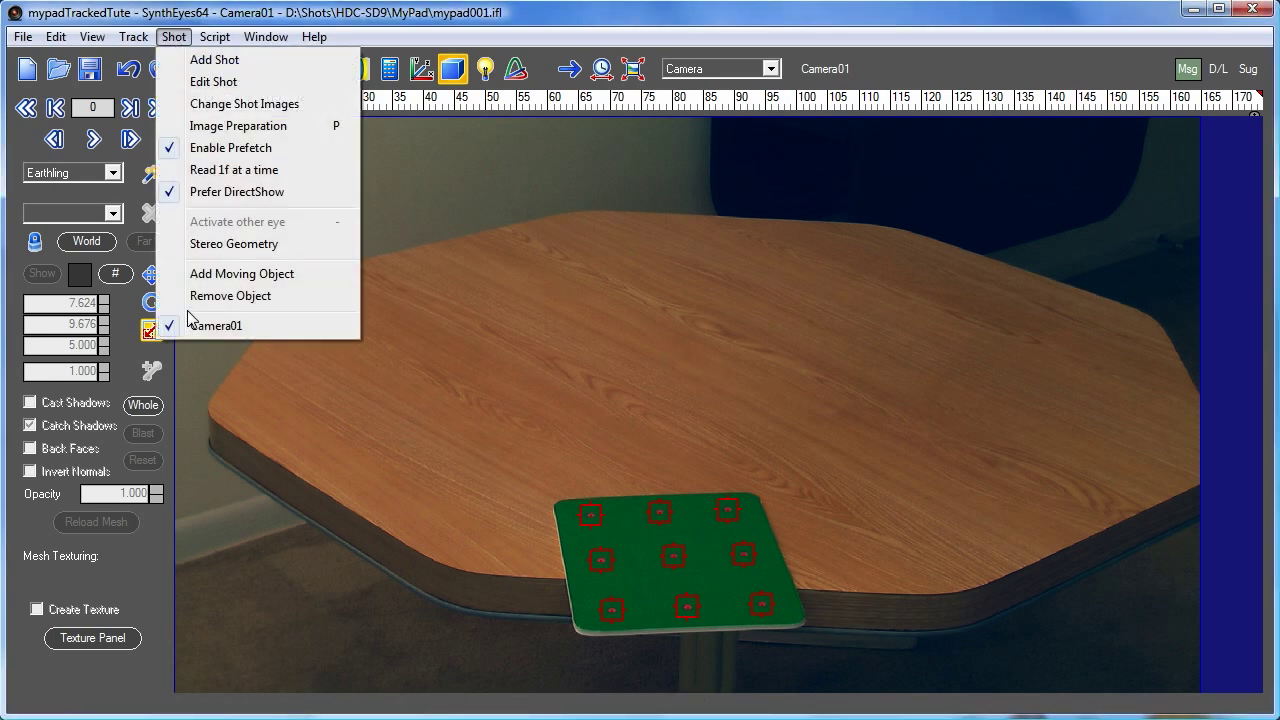
{"action": "left_click", "coordinate": [224, 274]}
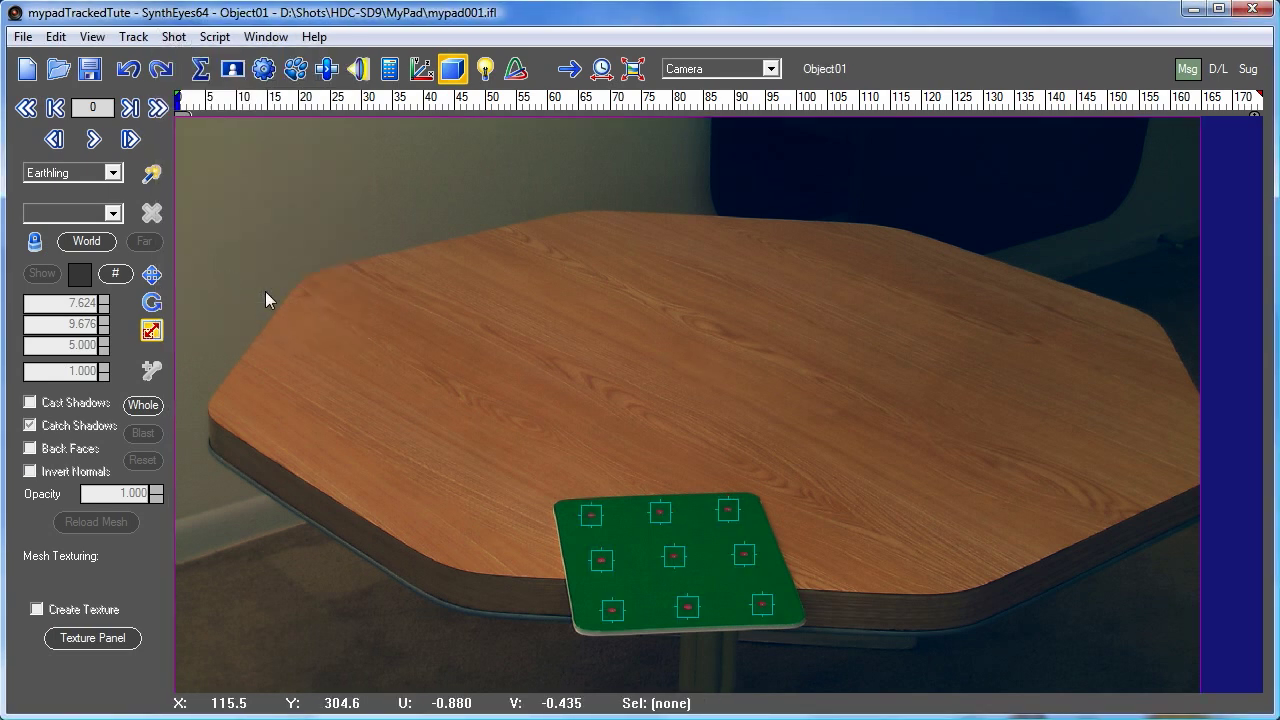
Select all nine trackers on Camera01 and reassign them to Object01, moving them instead of cloning
{"action": "left_click", "coordinate": [836, 75]}
{"action": "left_click", "coordinate": [421, 68]}
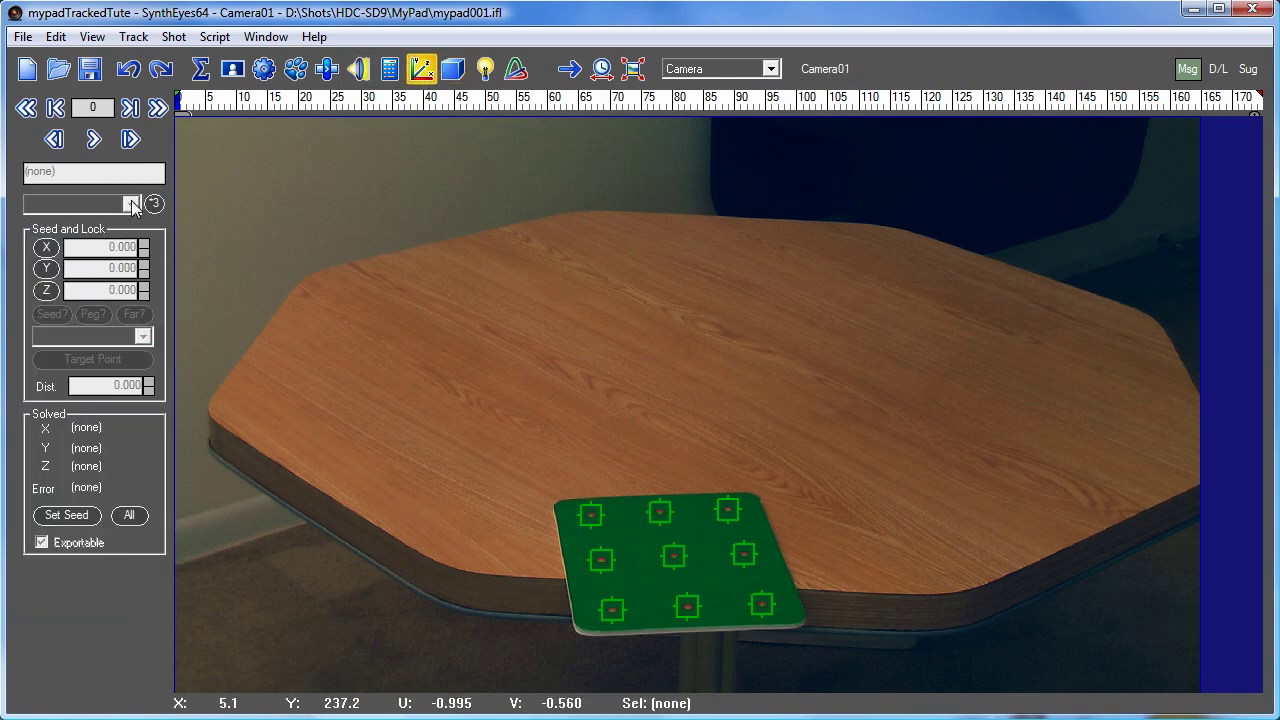
{"action": "key", "text": "ctrl+a"}
{"action": "left_click", "coordinate": [131, 204]}
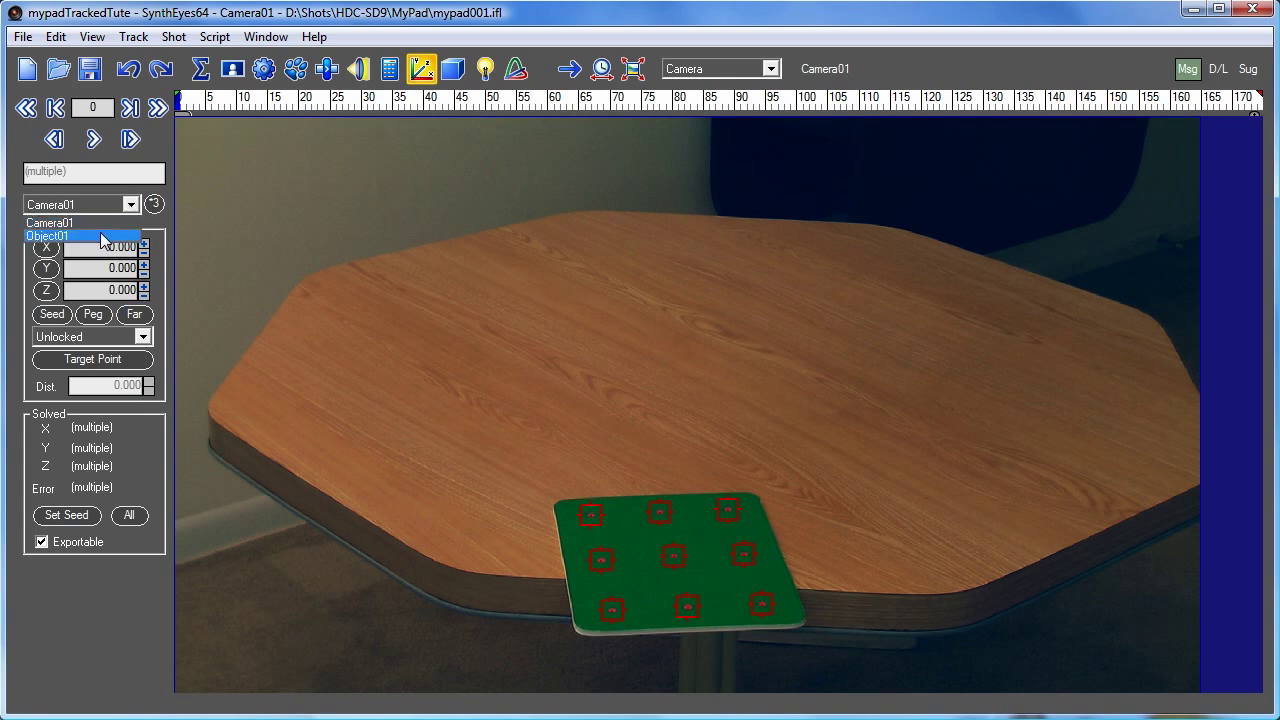
{"action": "left_click", "coordinate": [101, 237]}
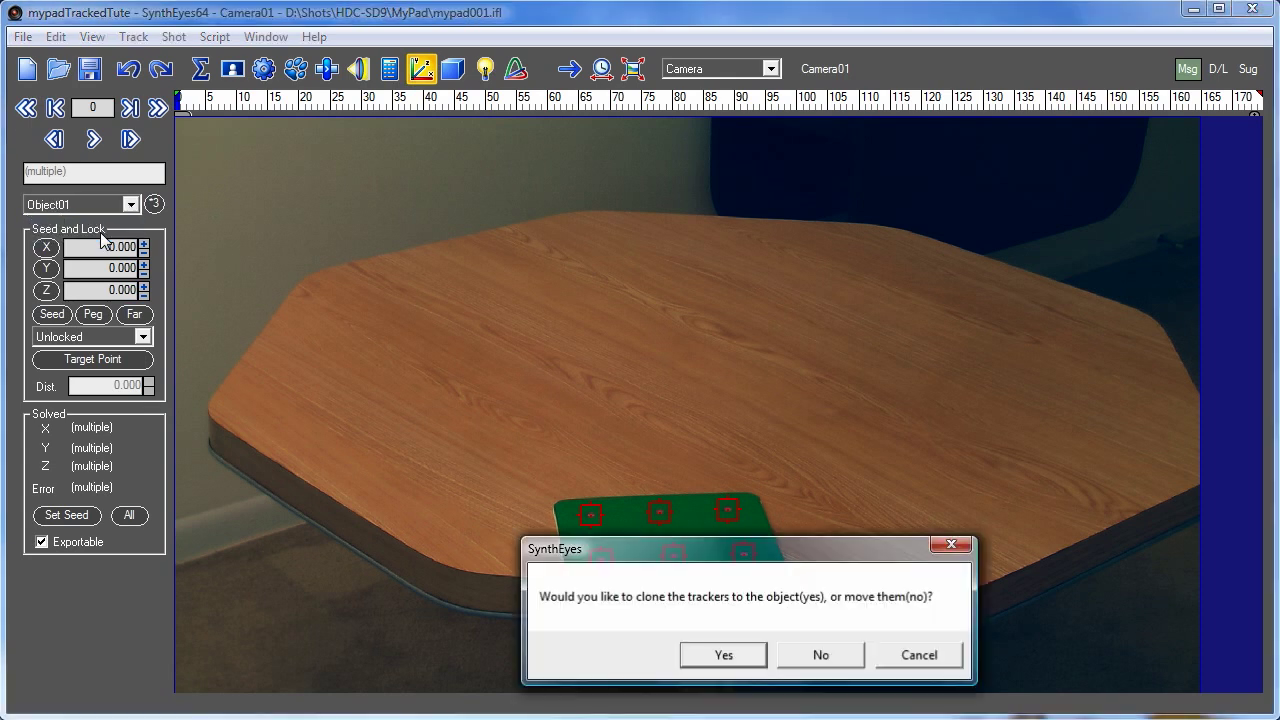
{"action": "left_click", "coordinate": [808, 656]}
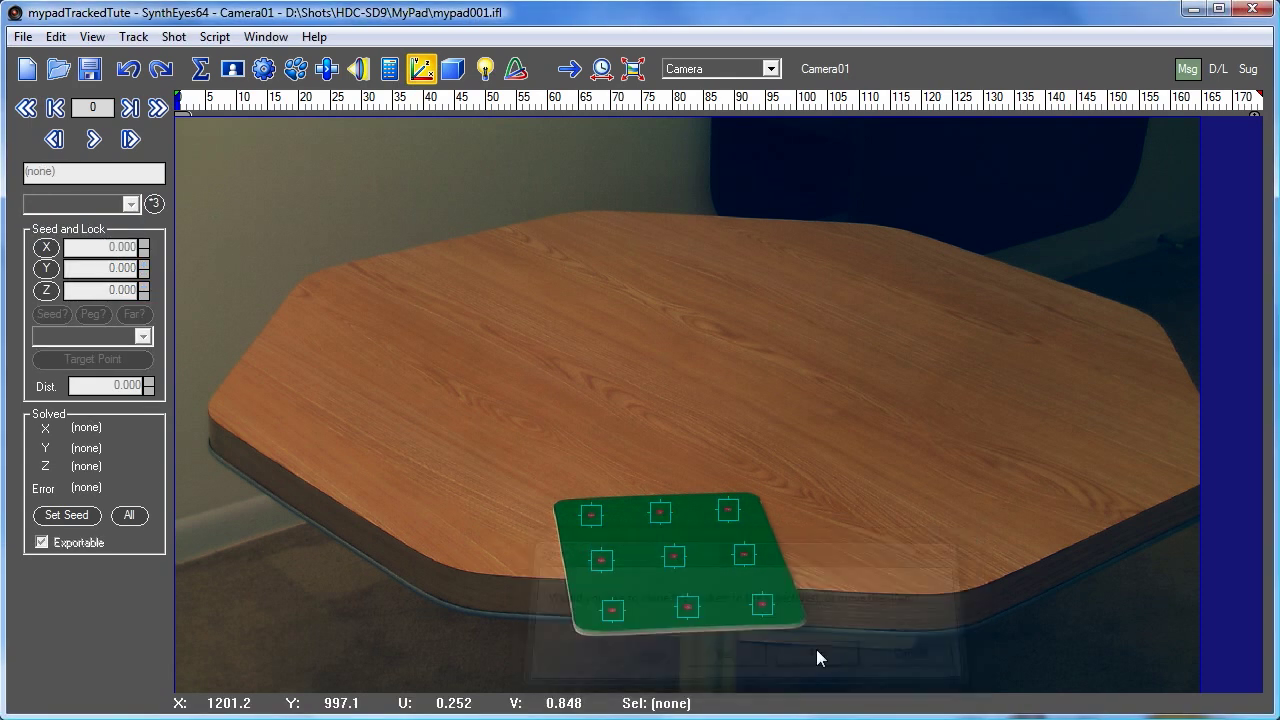
Set the solving mode of Camera01 to Disabled
{"action": "left_click", "coordinate": [389, 74]}
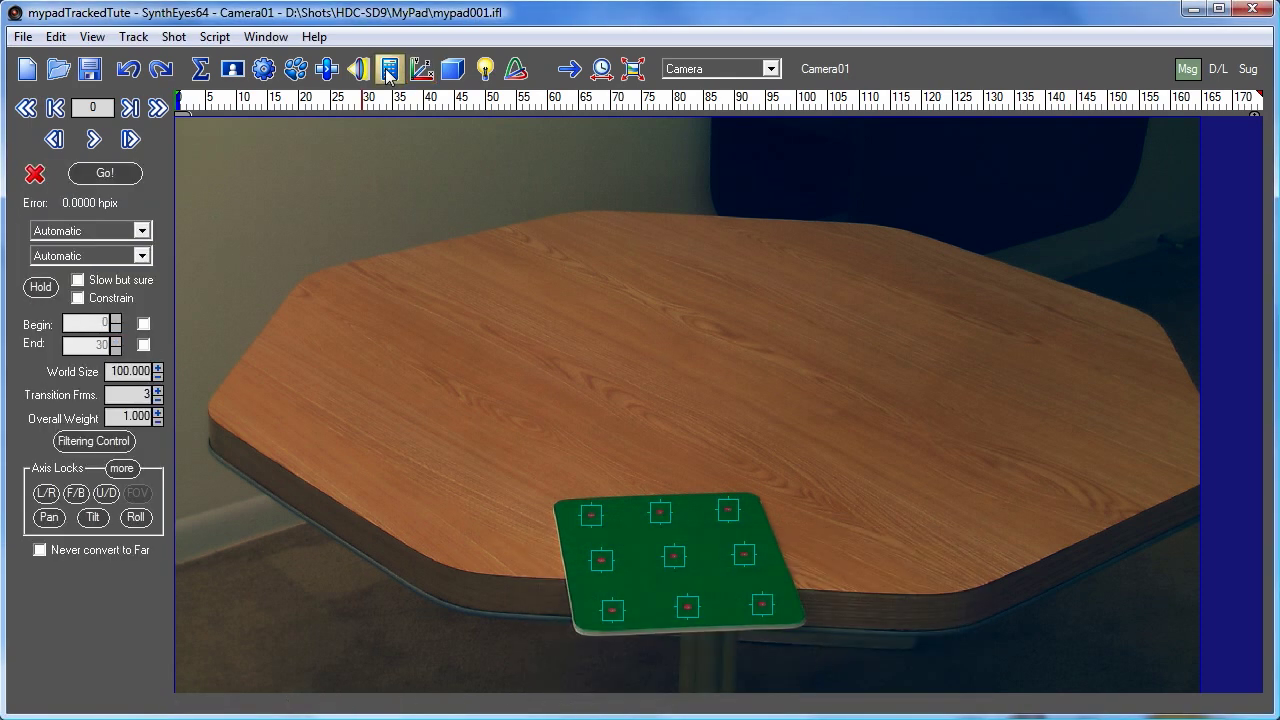
{"action": "left_click", "coordinate": [113, 232]}
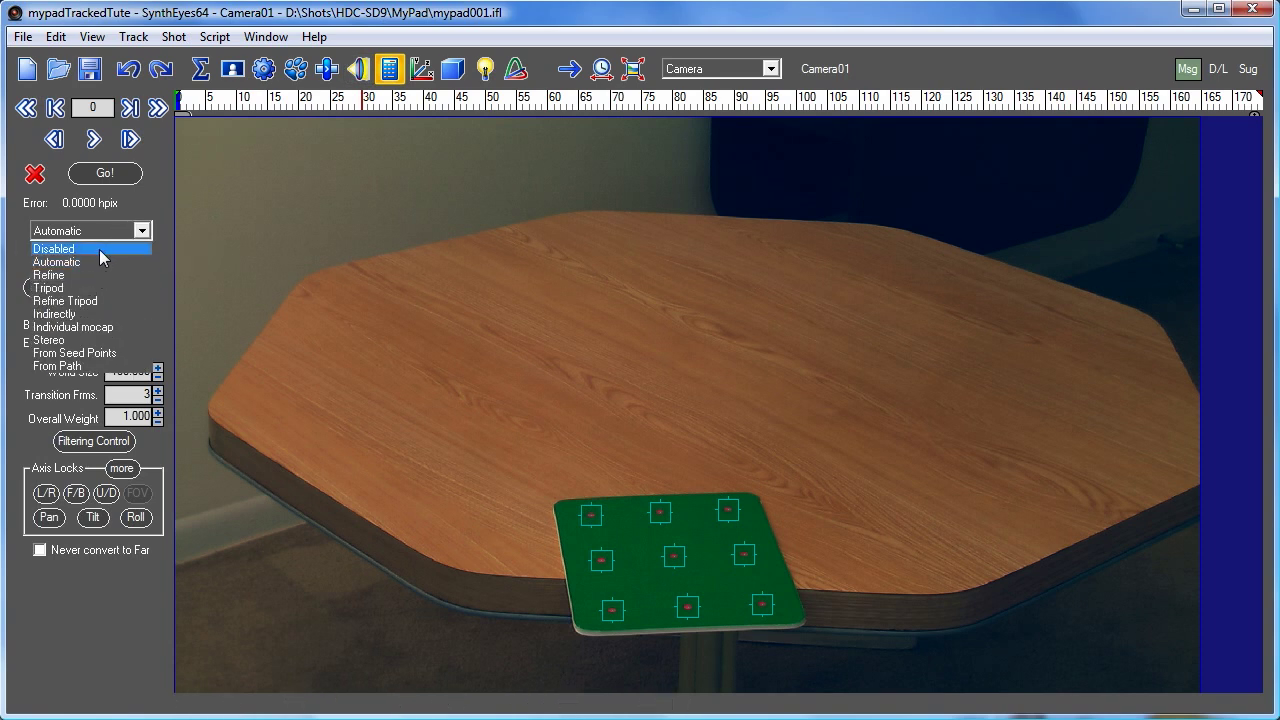
{"action": "left_click", "coordinate": [100, 250]}
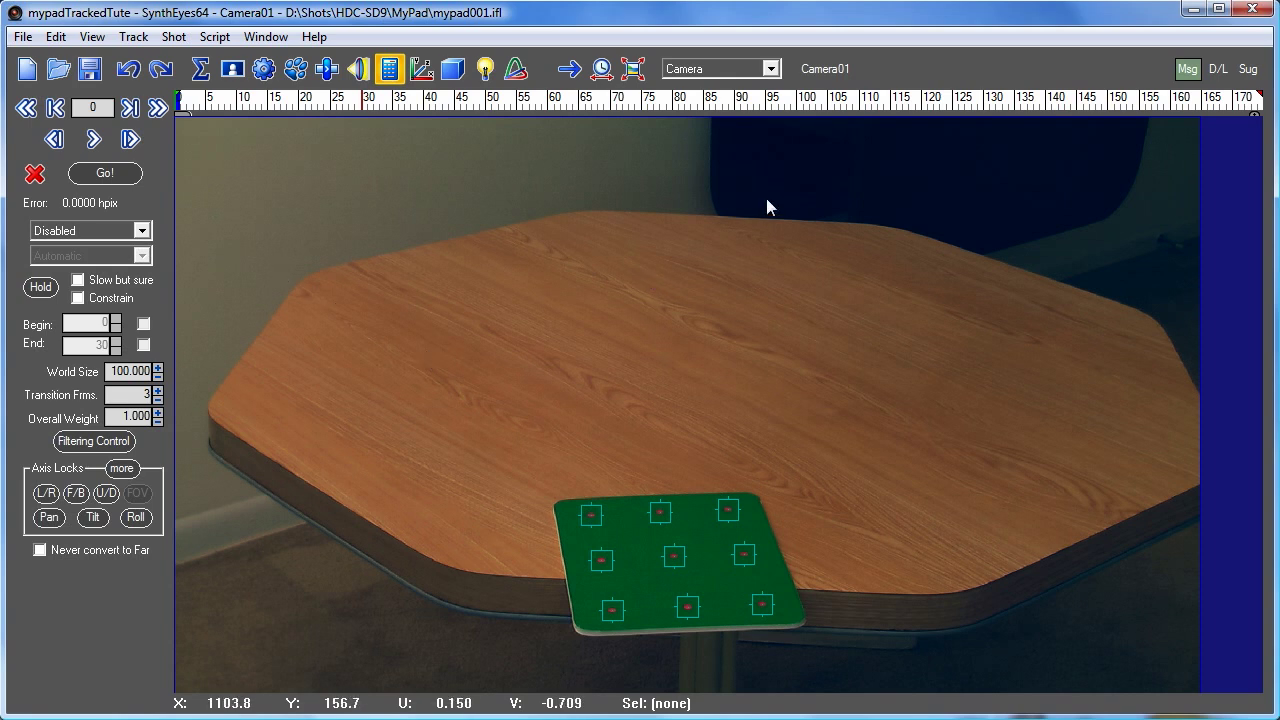
Make Object01 active and set the seed coordinates of the pad's bottom-left tracker to X -2.5 and Y -3.5
{"action": "left_click", "coordinate": [826, 72]}
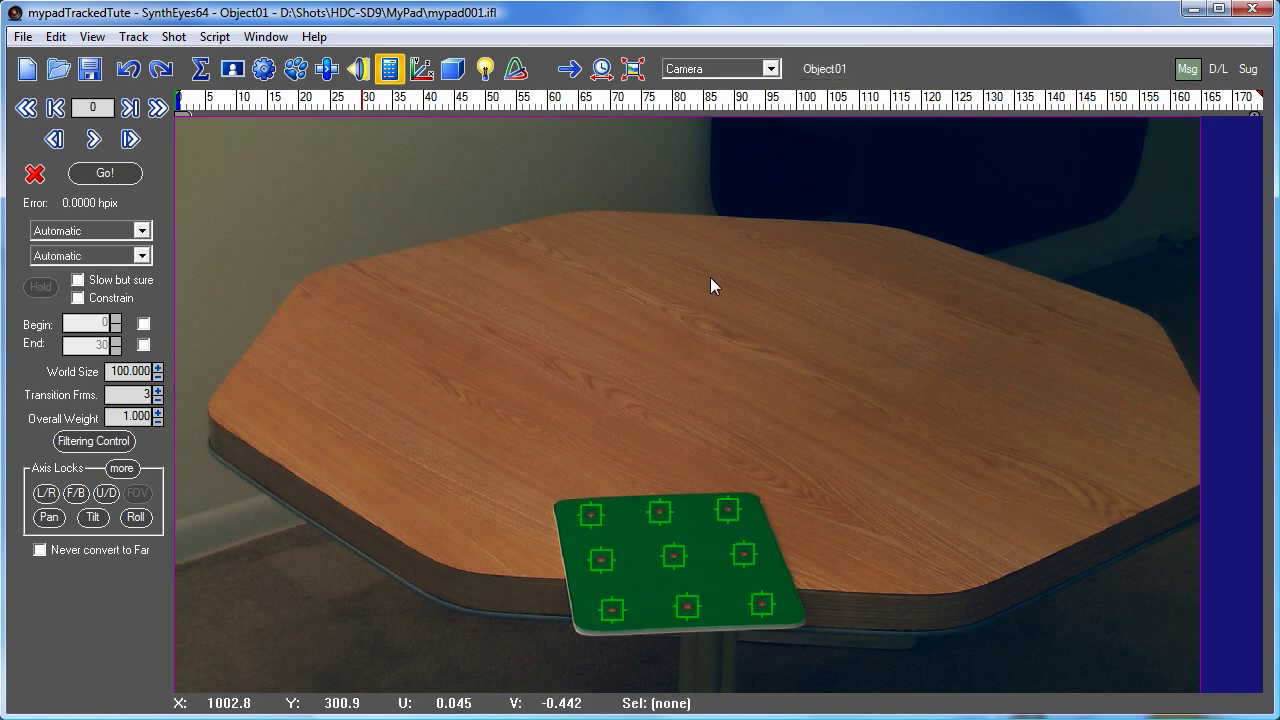
{"action": "left_click", "coordinate": [421, 70]}
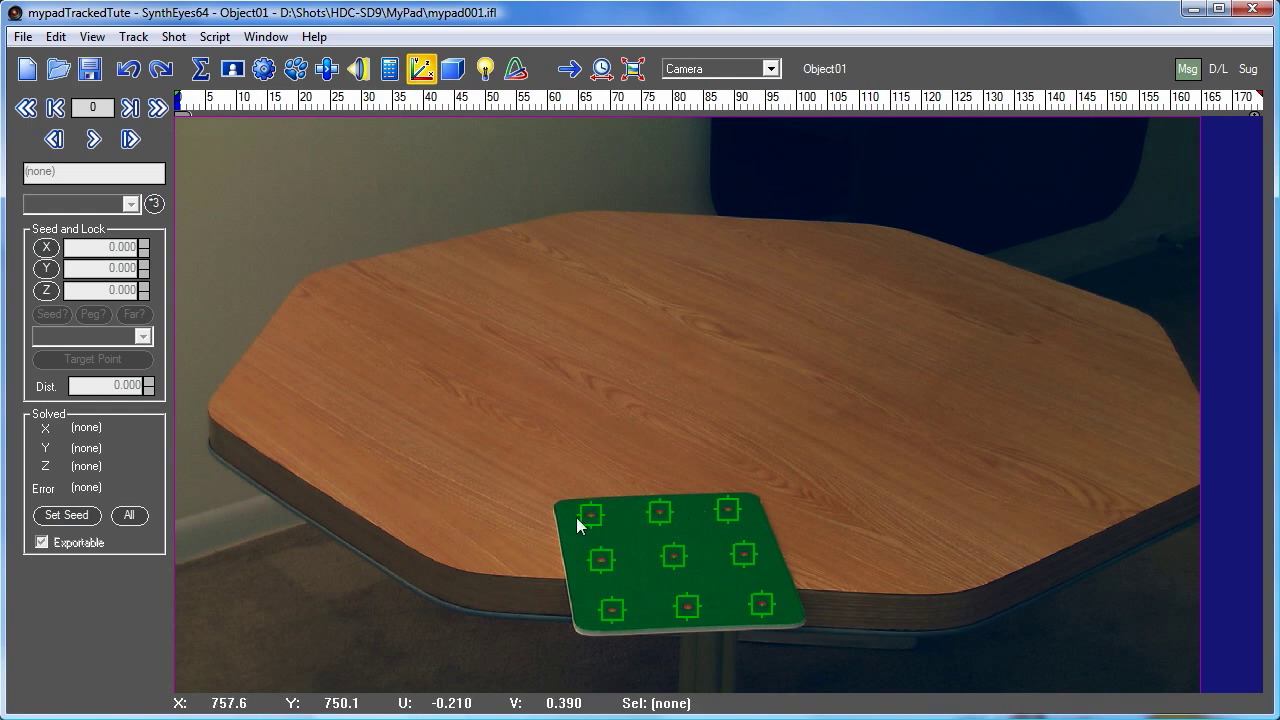
{"action": "scroll", "coordinate": [686, 595], "scroll_direction": "up", "scroll_amount": 2}
{"action": "middle_click_drag", "start_coordinate": [660, 592], "coordinate": [671, 423]}
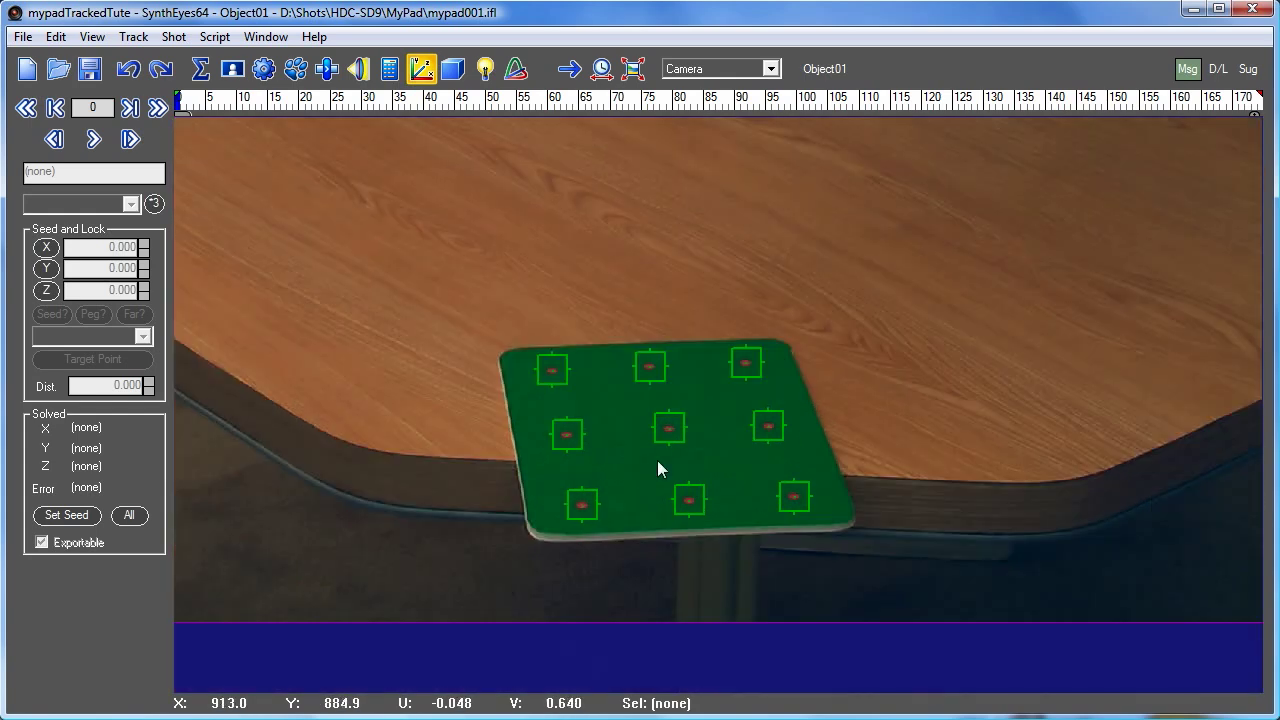
{"action": "scroll", "coordinate": [671, 423], "scroll_direction": "up", "scroll_amount": 2}
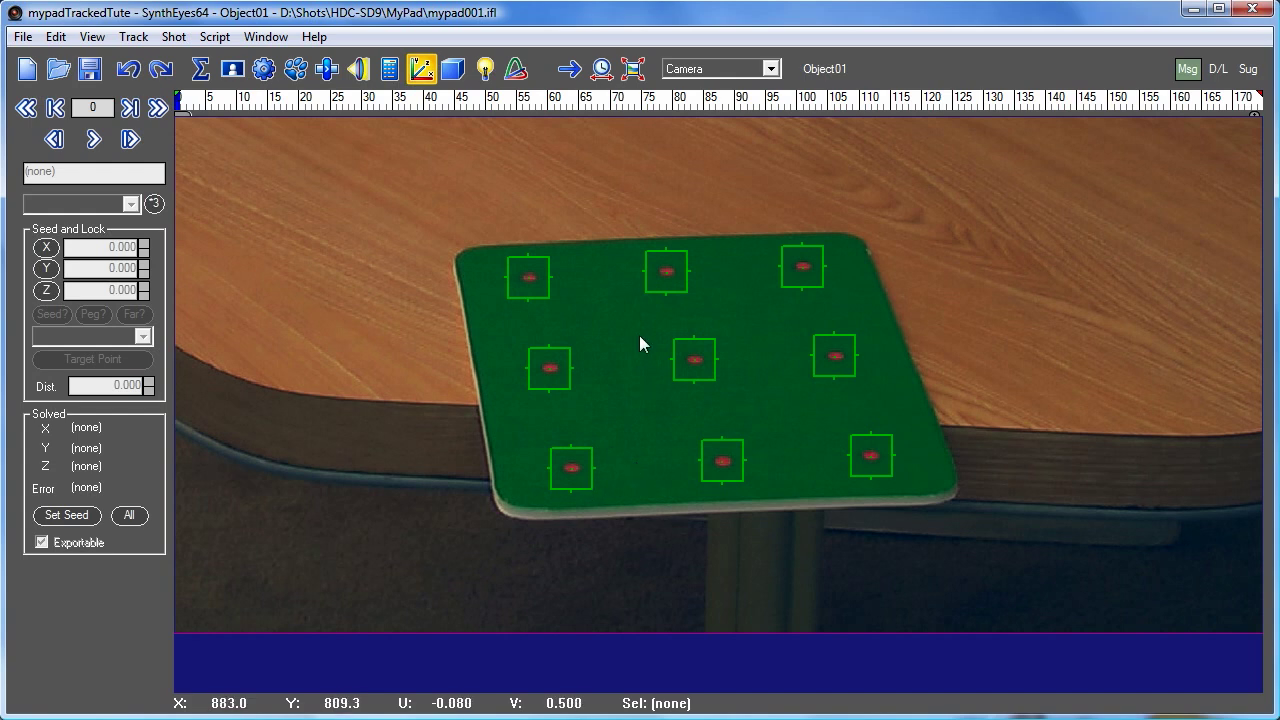
{"action": "left_click", "coordinate": [596, 450]}
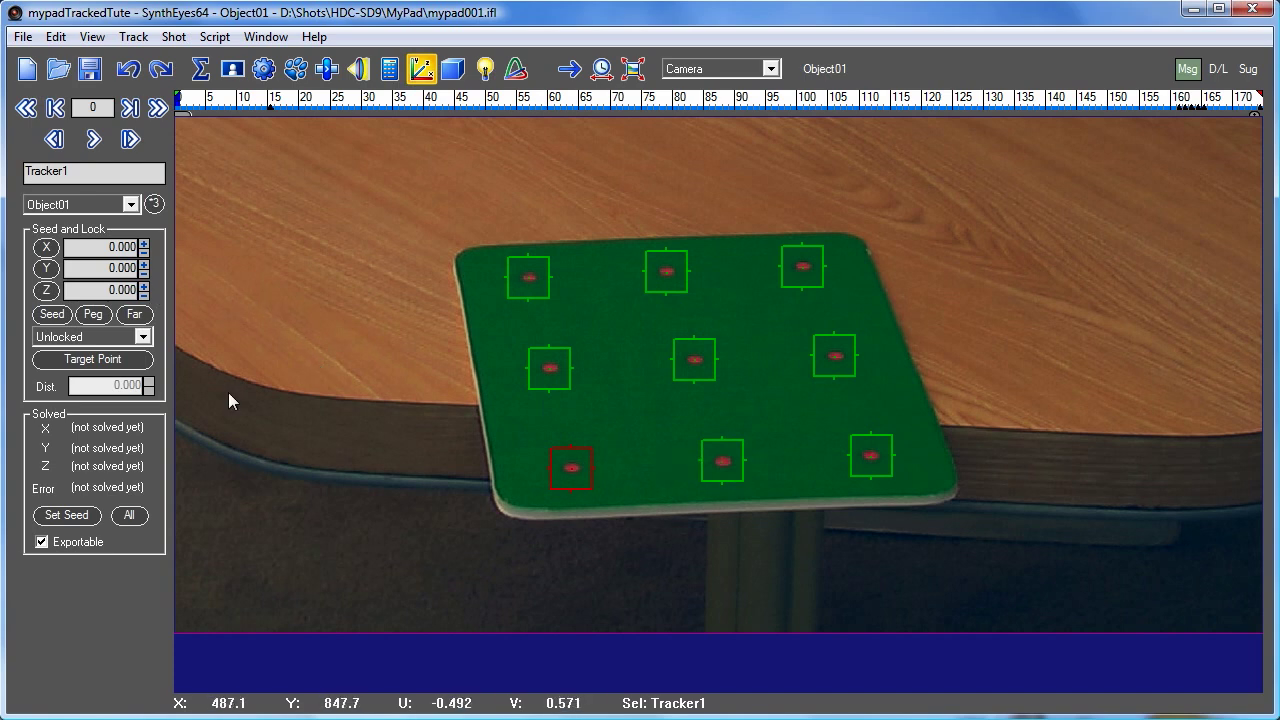
{"action": "double_click", "coordinate": [101, 247]}
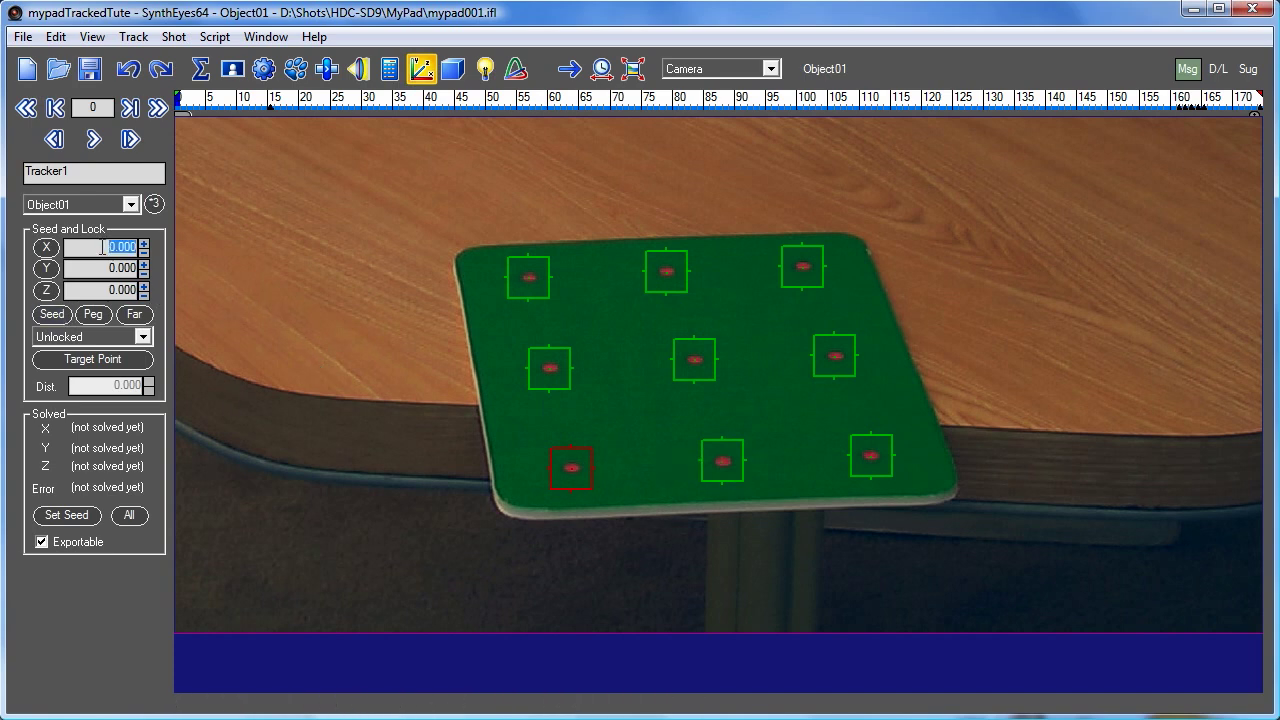
{"action": "type", "text": "-2.5"}
{"action": "key", "text": "Tab"}
{"action": "type", "text": "="}
{"action": "key", "text": "Tab"}
Set the seed Y coordinate of the bottom row's middle tracker to -3.5
{"action": "left_click", "coordinate": [699, 455]}
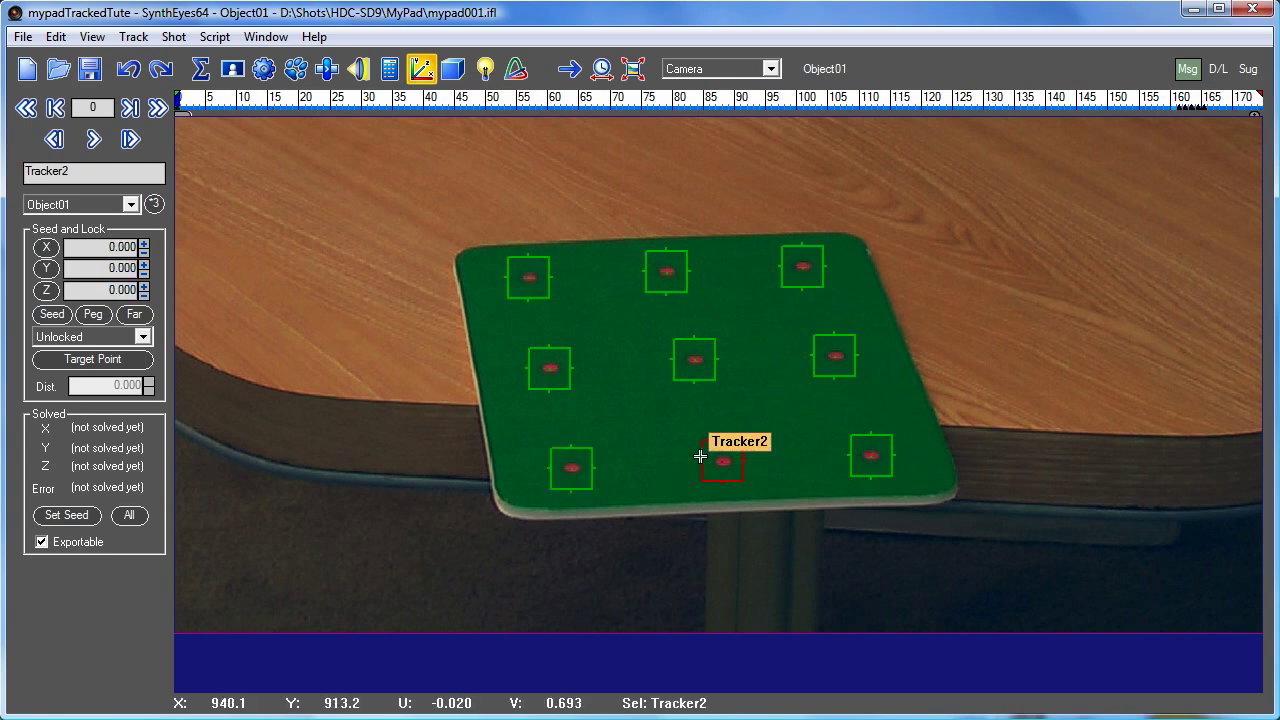
{"action": "double_click", "coordinate": [116, 248]}
{"action": "key", "text": "Tab"}
{"action": "key", "text": "BackSpace"}
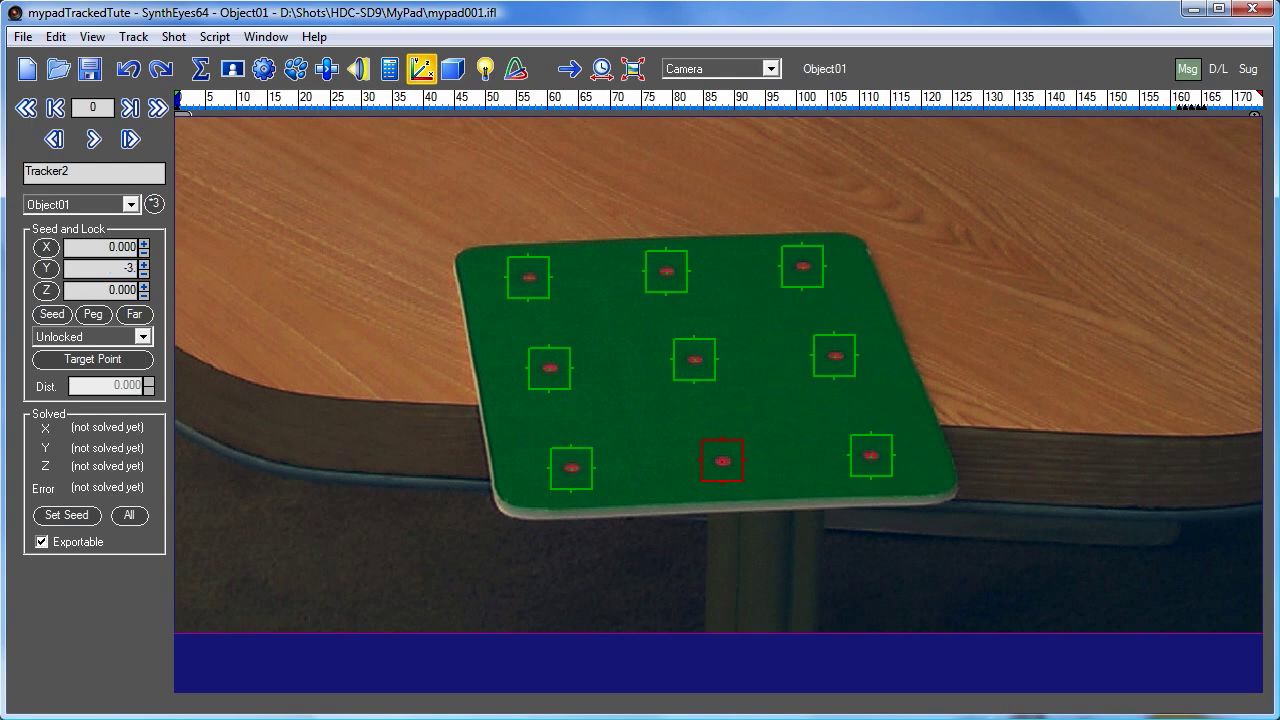
Set the seed coordinates of the bottom row's right tracker to X 2.5 and Y -3.5
{"action": "left_click", "coordinate": [848, 450]}
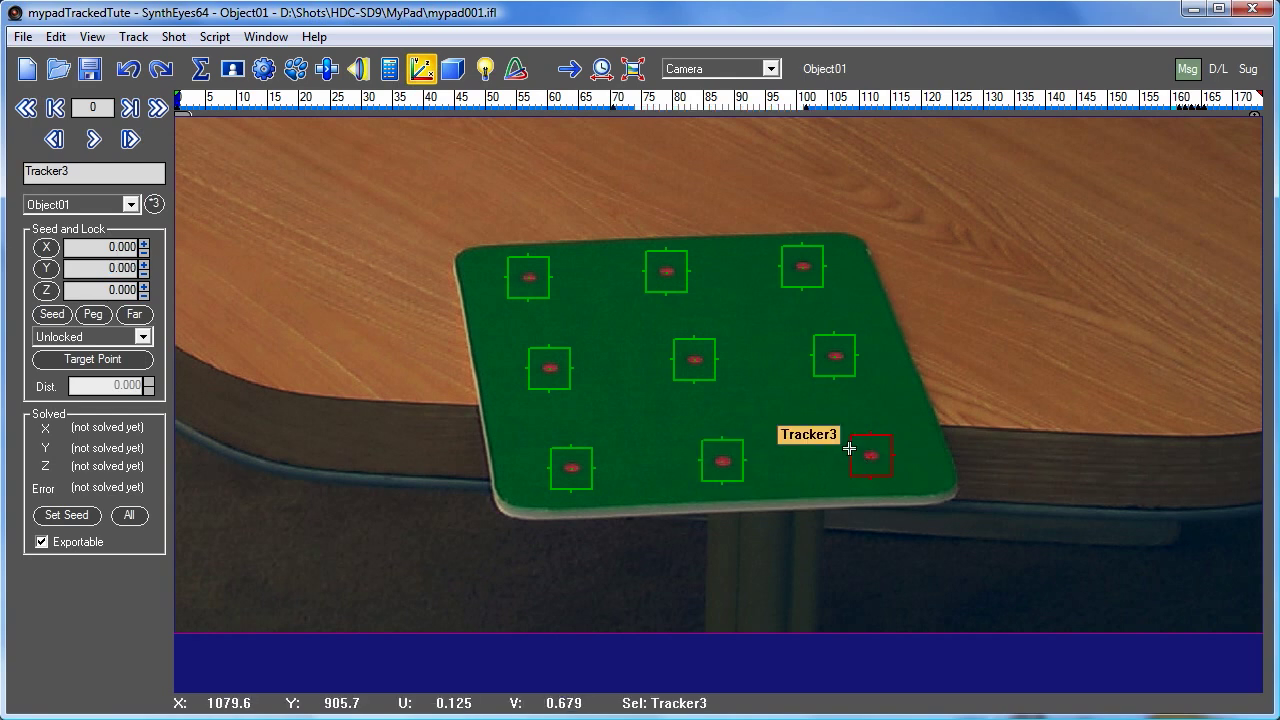
{"action": "double_click", "coordinate": [113, 247]}
{"action": "type", "text": "3"}
{"action": "key", "text": "Tab"}
{"action": "type", "text": "-"}
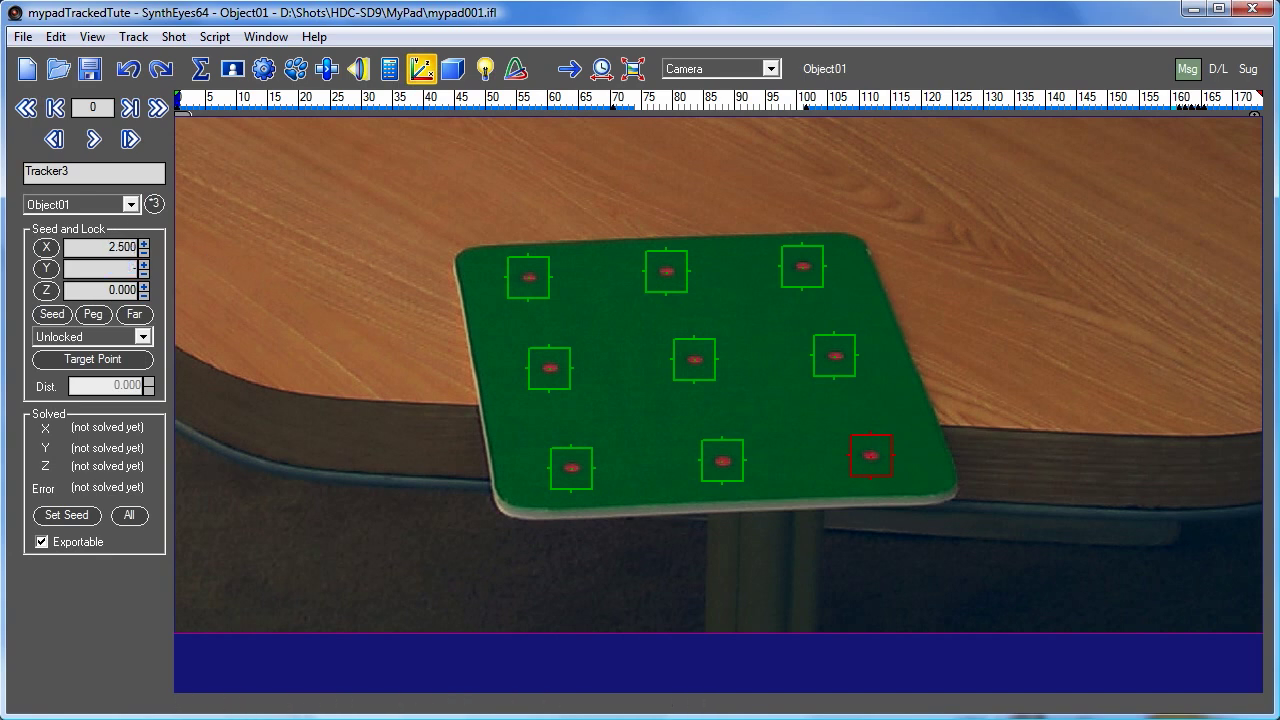
{"action": "type", "text": "3.5"}
{"action": "key", "text": "Tab"}
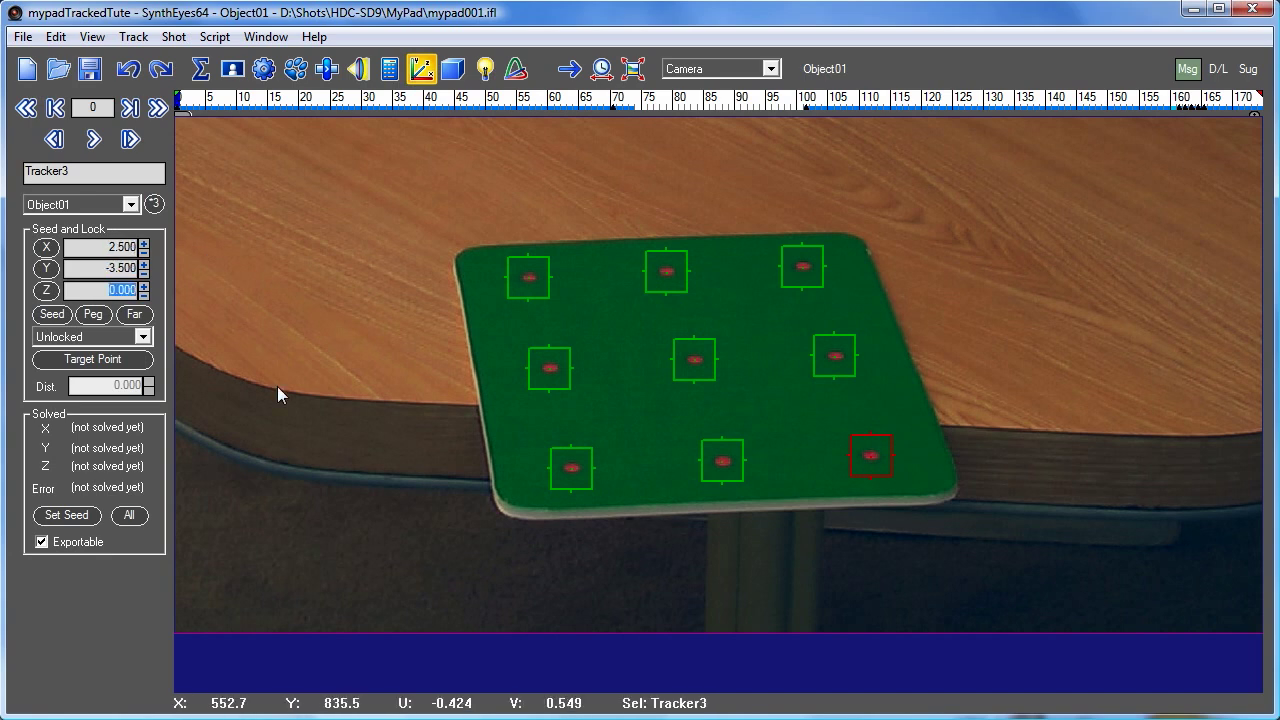
Set the seed X coordinate of the middle row's left tracker to -2.5 and of its right tracker to 2.5
{"action": "left_click", "coordinate": [572, 358]}
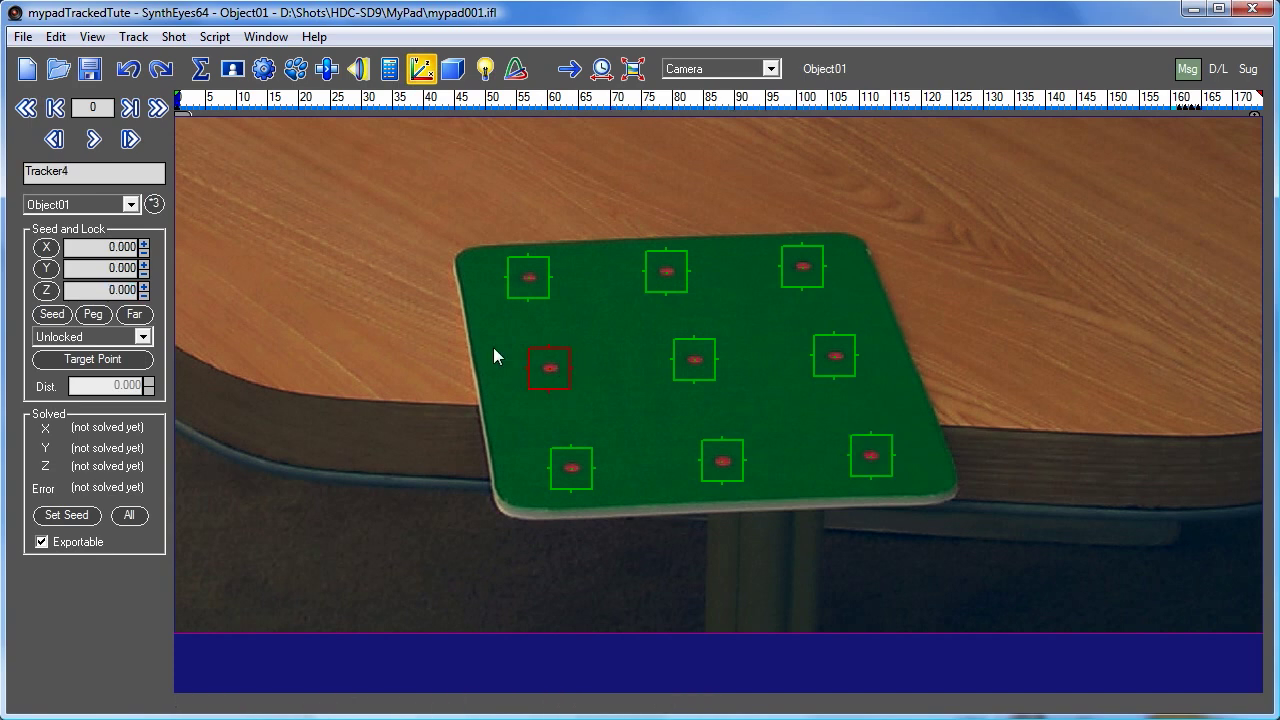
{"action": "double_click", "coordinate": [115, 246]}
{"action": "type", "text": "-2.5"}
{"action": "left_click", "coordinate": [815, 345]}
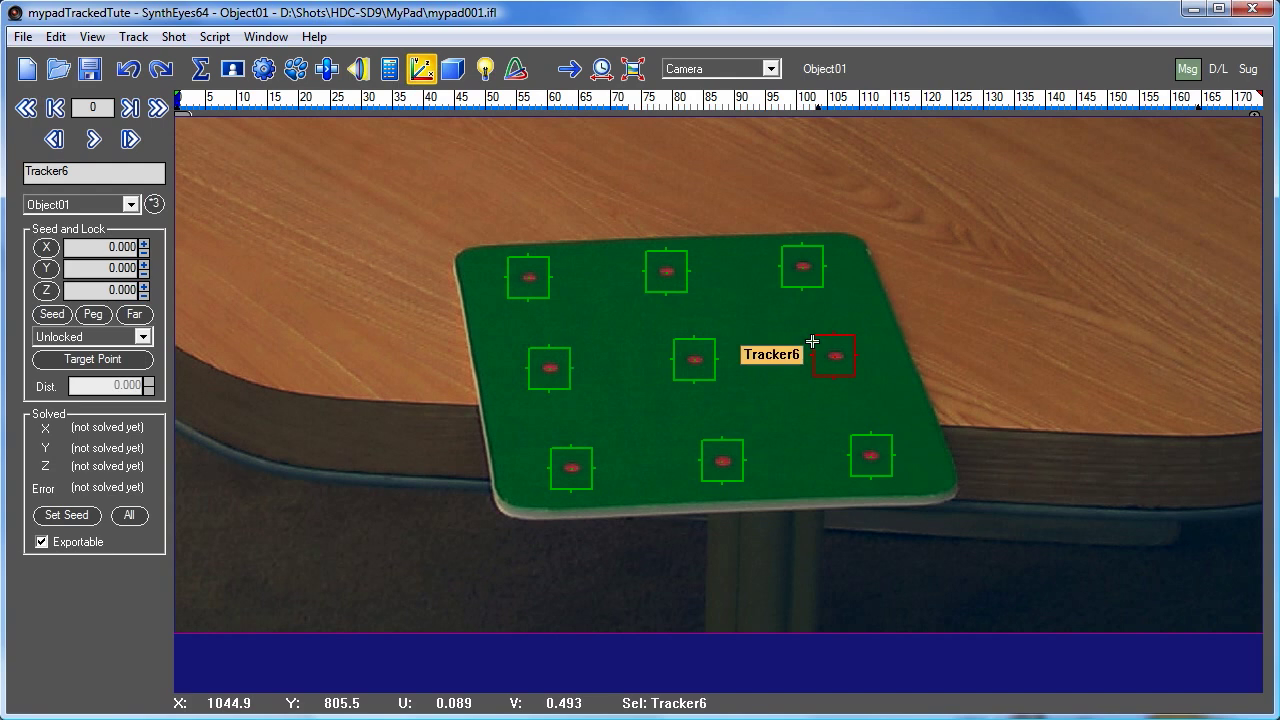
{"action": "double_click", "coordinate": [125, 246]}
{"action": "type", "text": "2.5"}
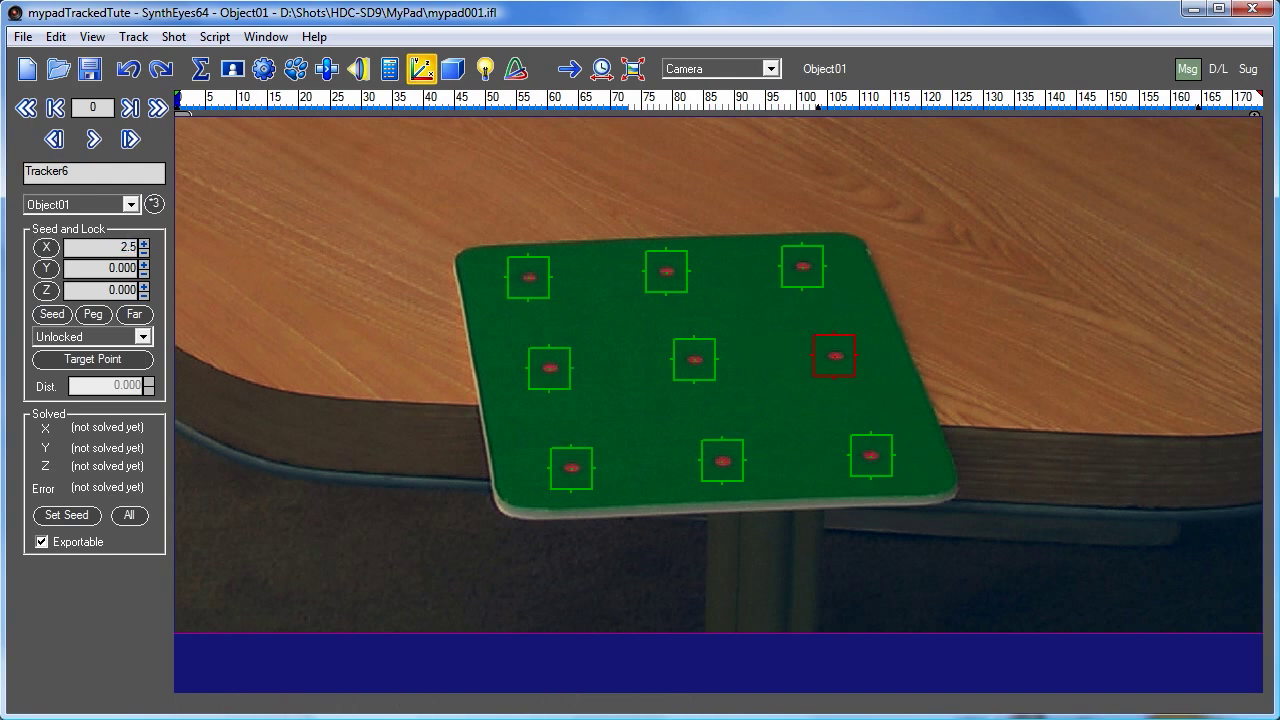
{"action": "key", "text": "Tab"}
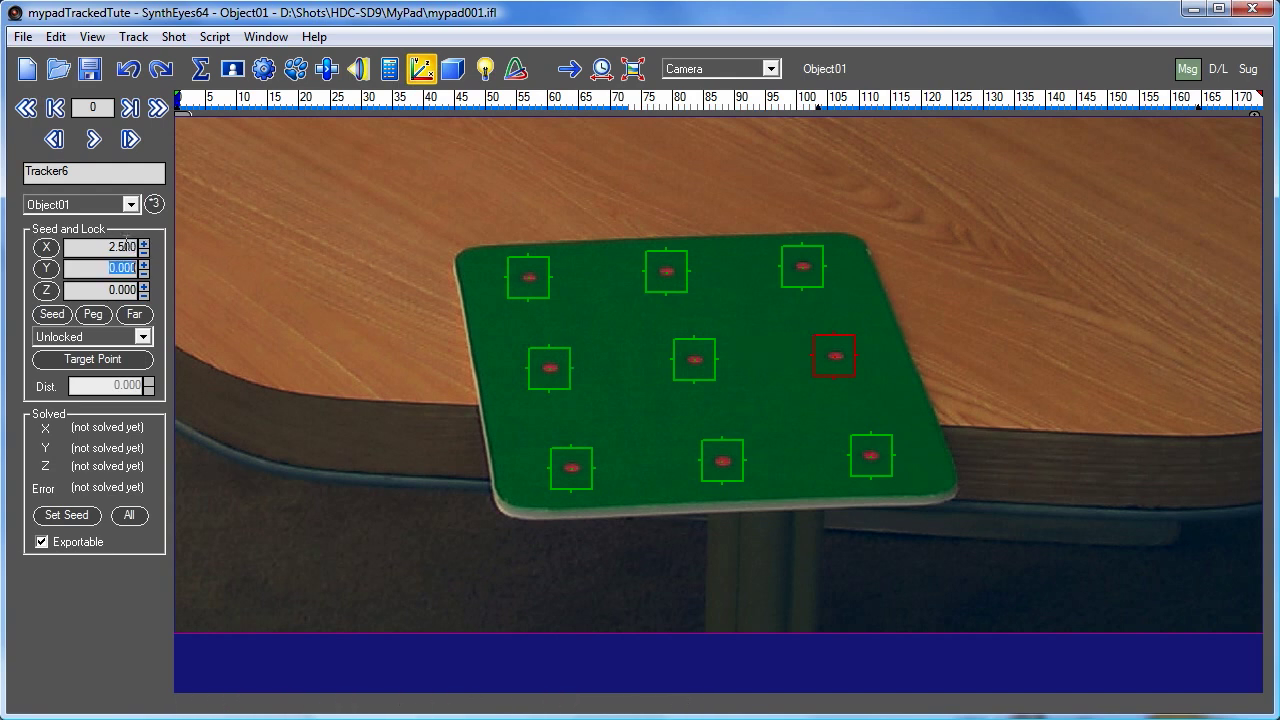
Set the seed coordinates of the top row's left tracker to X -2.5 and Y 3.5
{"action": "left_click", "coordinate": [509, 275]}
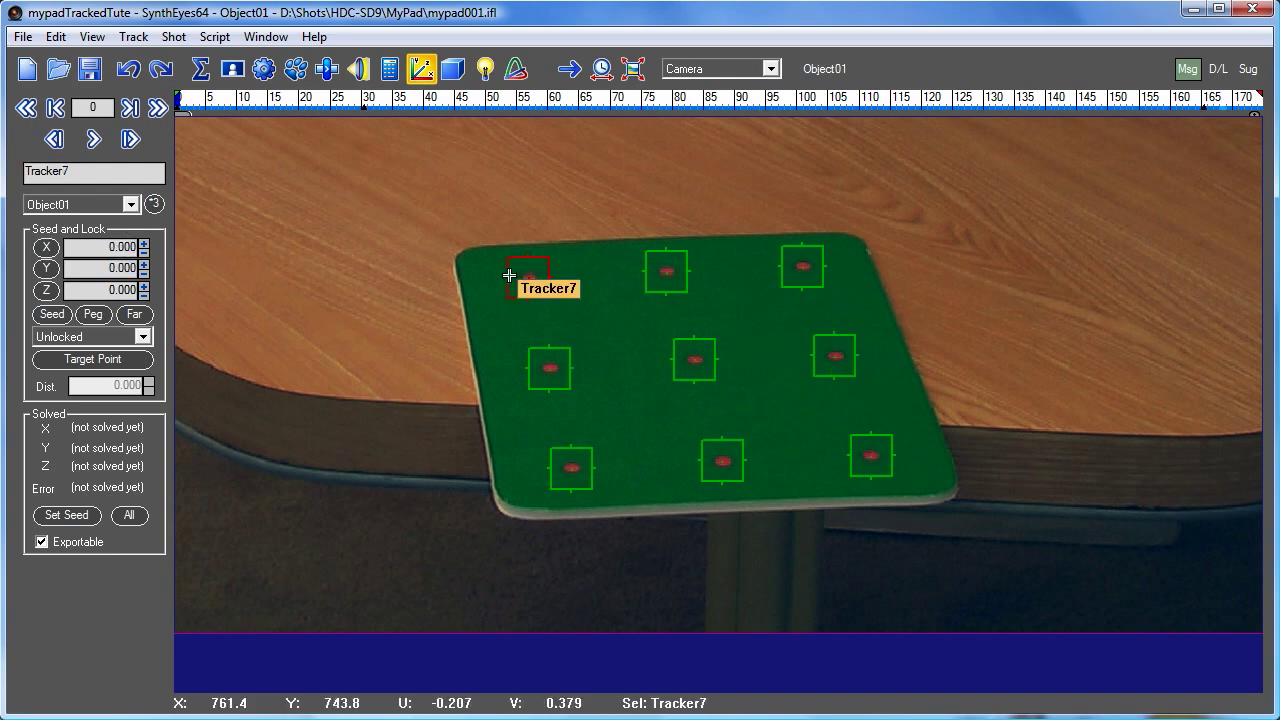
{"action": "double_click", "coordinate": [101, 248]}
{"action": "type", "text": "-2.5"}
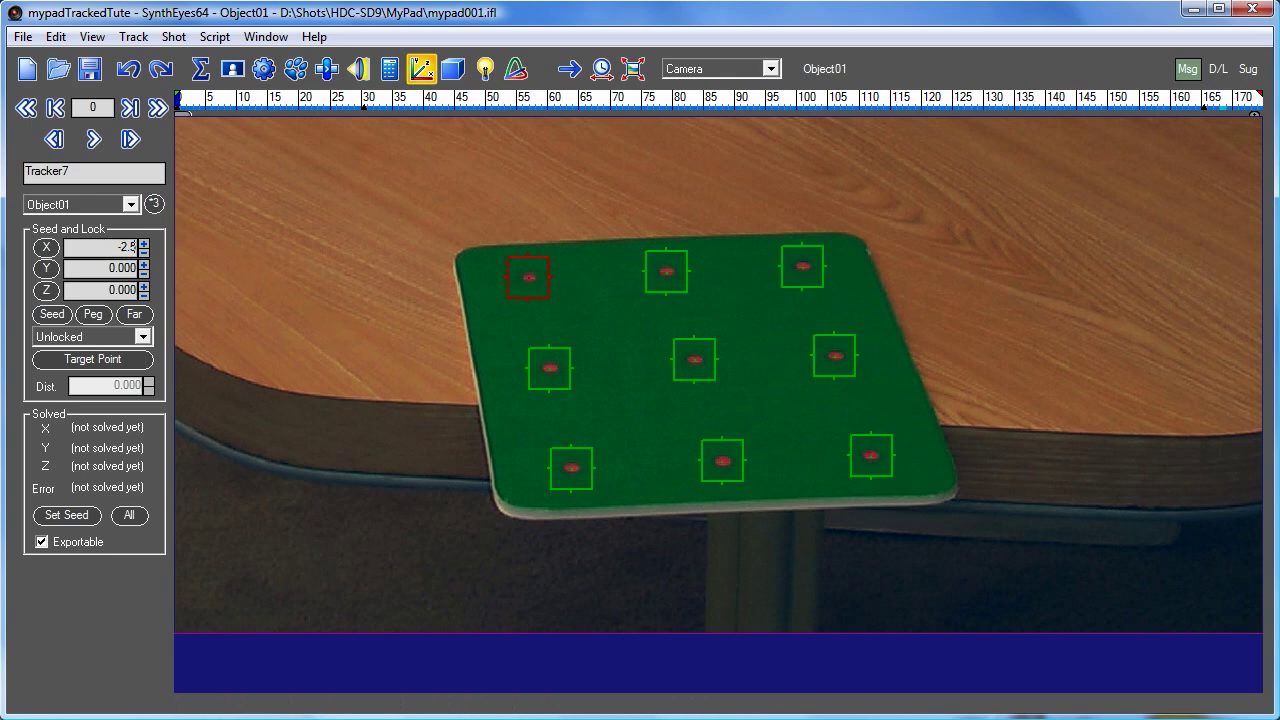
{"action": "key", "text": "Tab"}
{"action": "type", "text": "3"}
{"action": "key", "text": "Tab"}
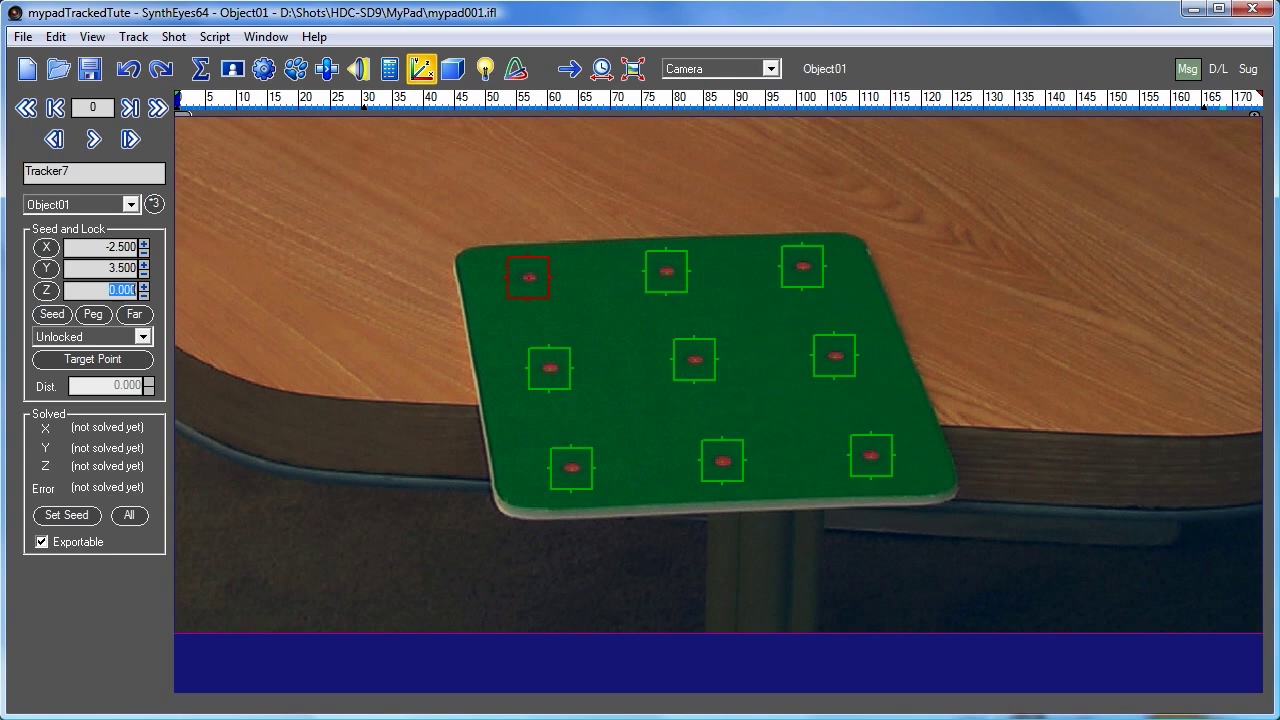
Set the seed Y coordinate of the top row's middle tracker to 3.5
{"action": "left_click", "coordinate": [647, 264]}
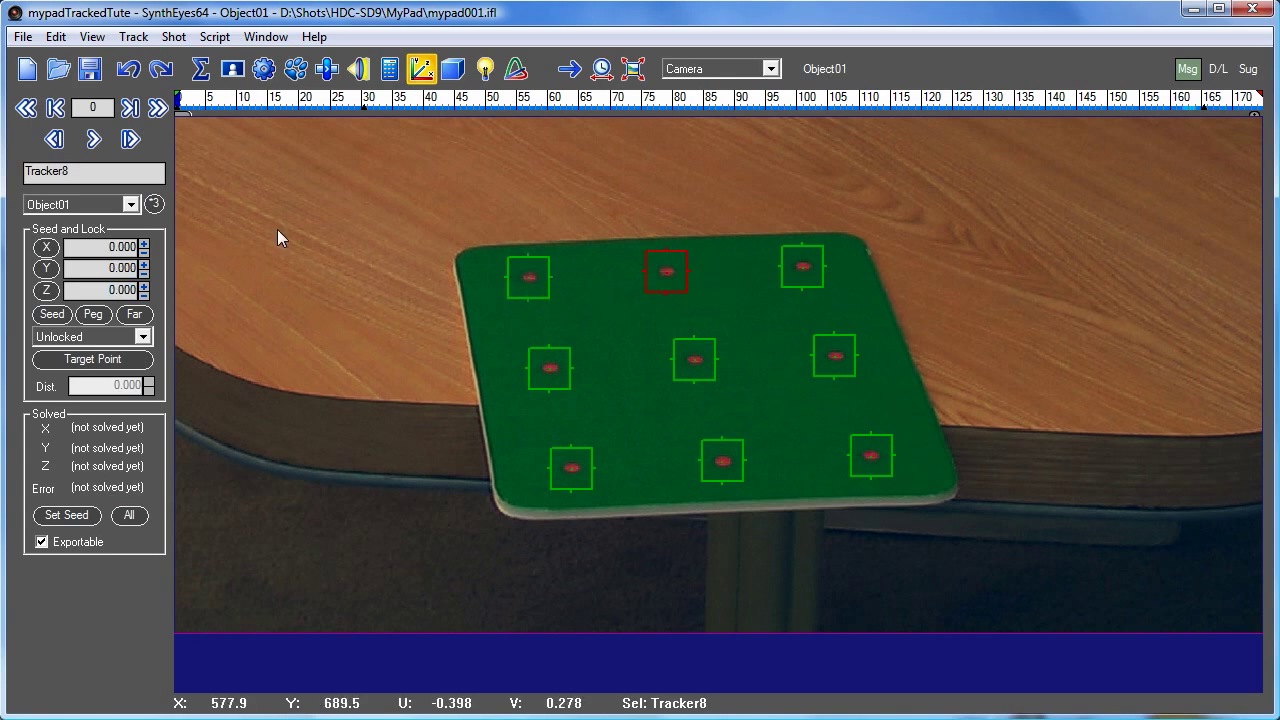
{"action": "double_click", "coordinate": [116, 267]}
{"action": "type", "text": "3.5"}
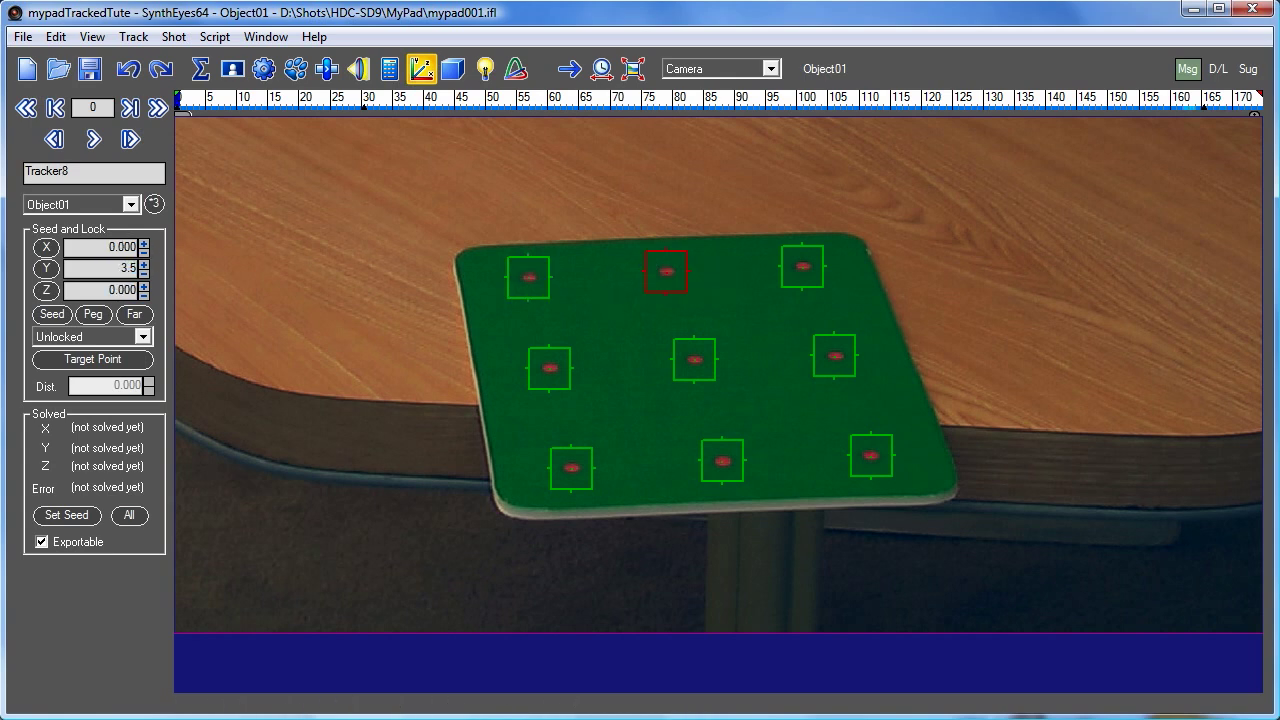
Set the seed coordinates of the top row's right tracker to X 2.5 and Y 3.5
{"action": "left_click", "coordinate": [803, 266]}
{"action": "double_click", "coordinate": [108, 247]}
{"action": "type", "text": "2.5"}
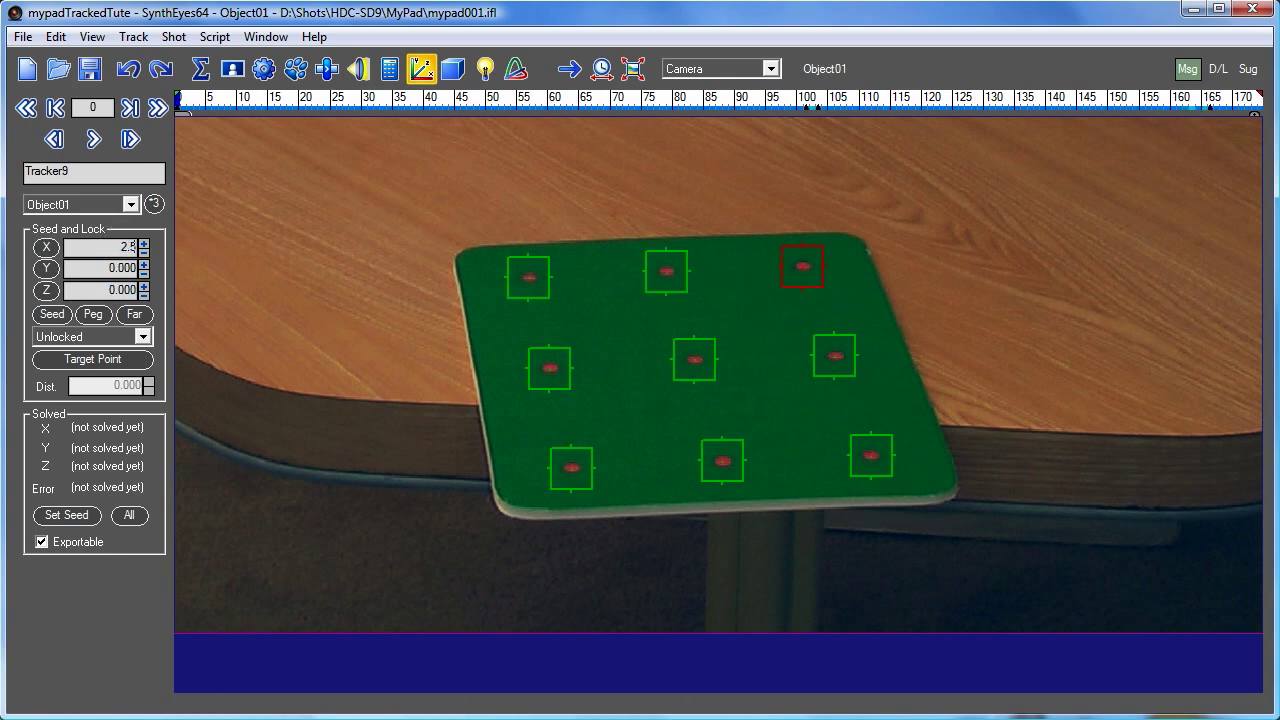
{"action": "key", "text": "Tab"}
{"action": "type", "text": "3"}
{"action": "key", "text": "Tab"}
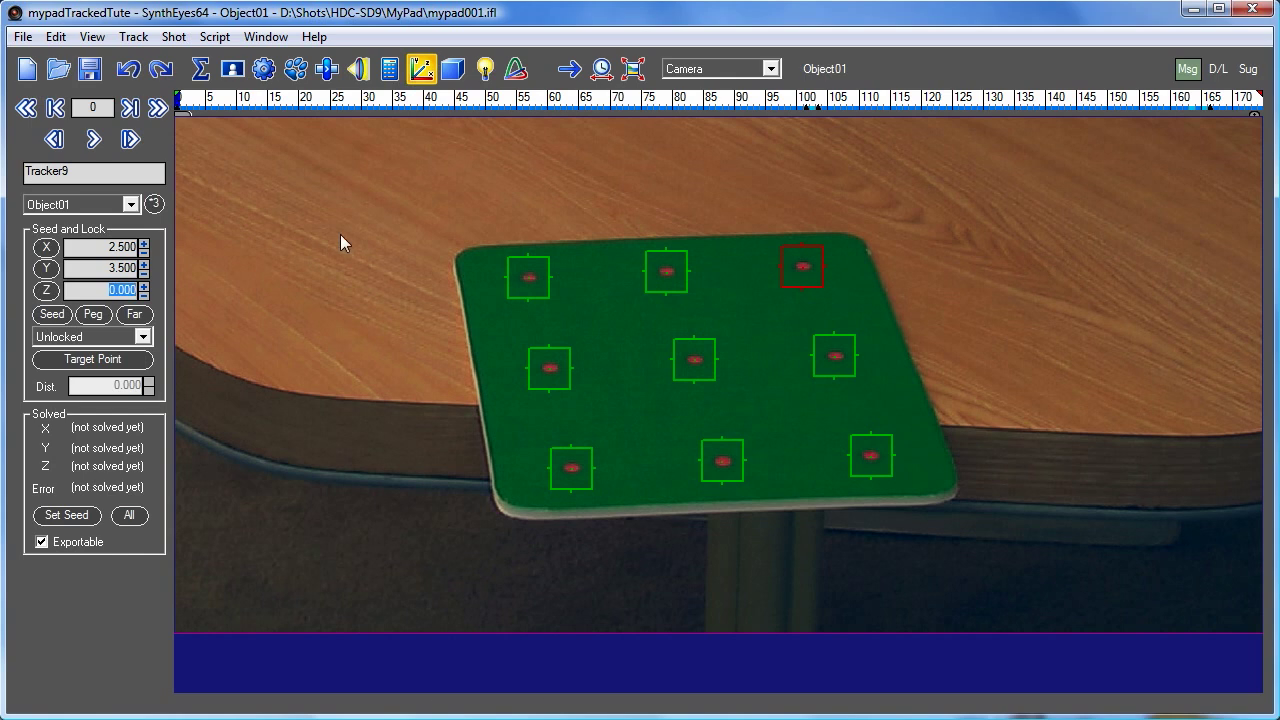
Check the seed coordinates of the pad's other trackers one by one, row by row from the top
{"action": "left_click", "coordinate": [651, 279]}
{"action": "left_click", "coordinate": [545, 279]}
{"action": "left_click", "coordinate": [550, 350]}
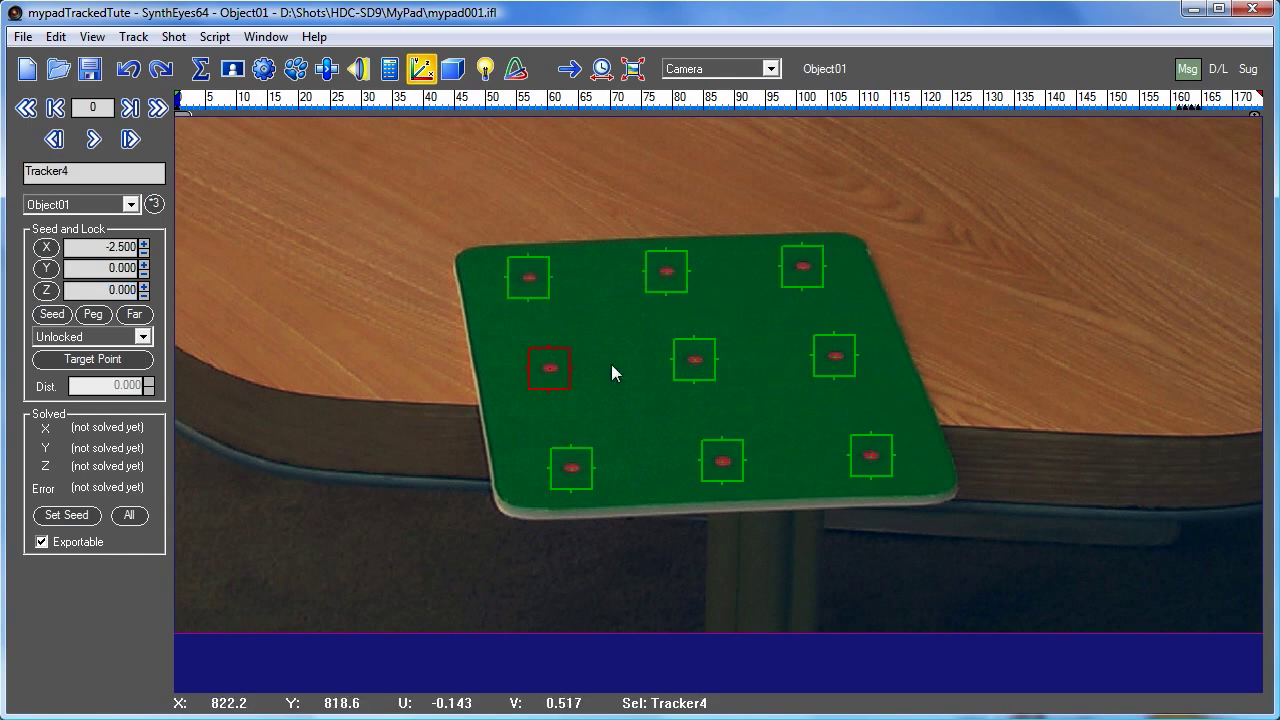
{"action": "left_click", "coordinate": [712, 366]}
{"action": "left_click", "coordinate": [808, 355]}
{"action": "left_click", "coordinate": [584, 465]}
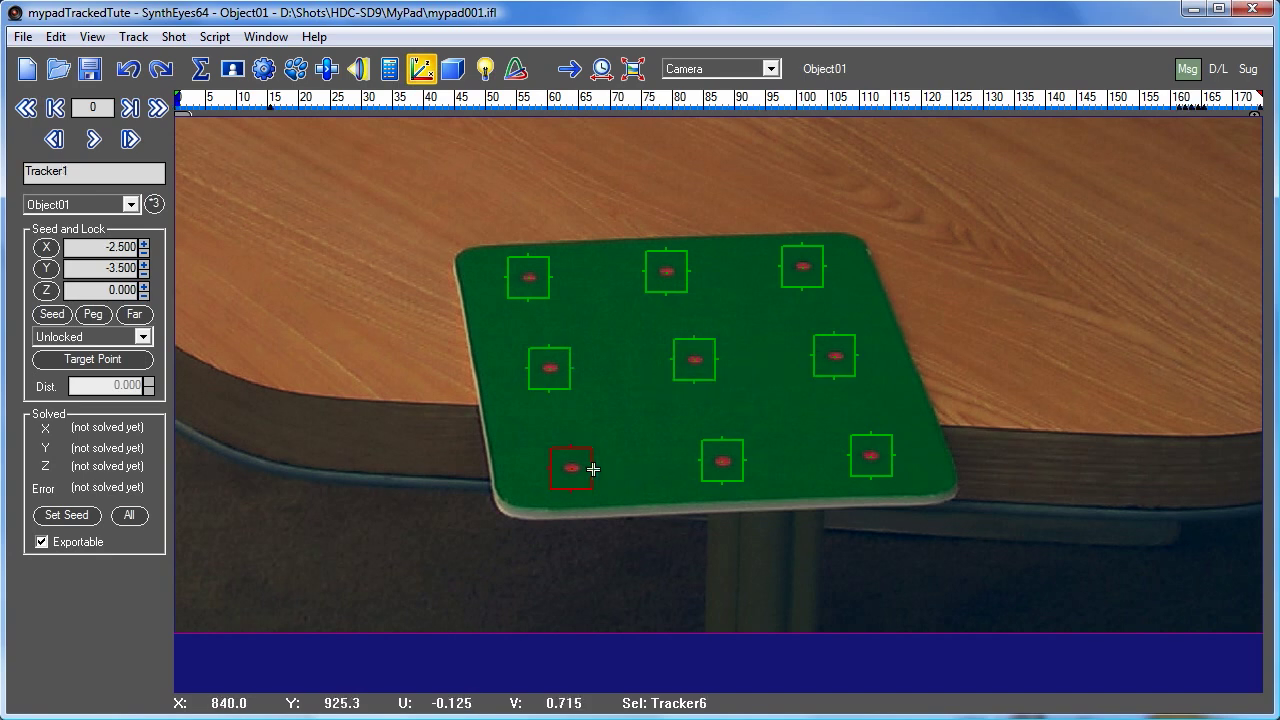
{"action": "left_click", "coordinate": [720, 461]}
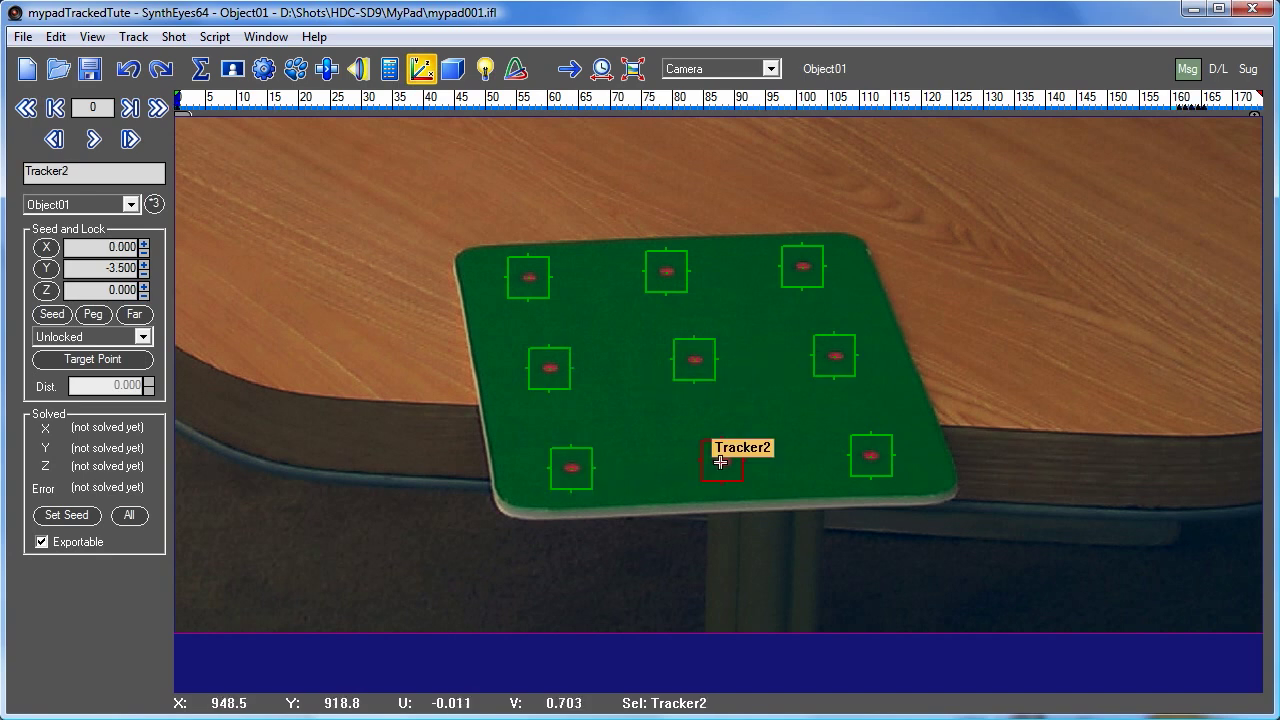
{"action": "left_click", "coordinate": [852, 458]}
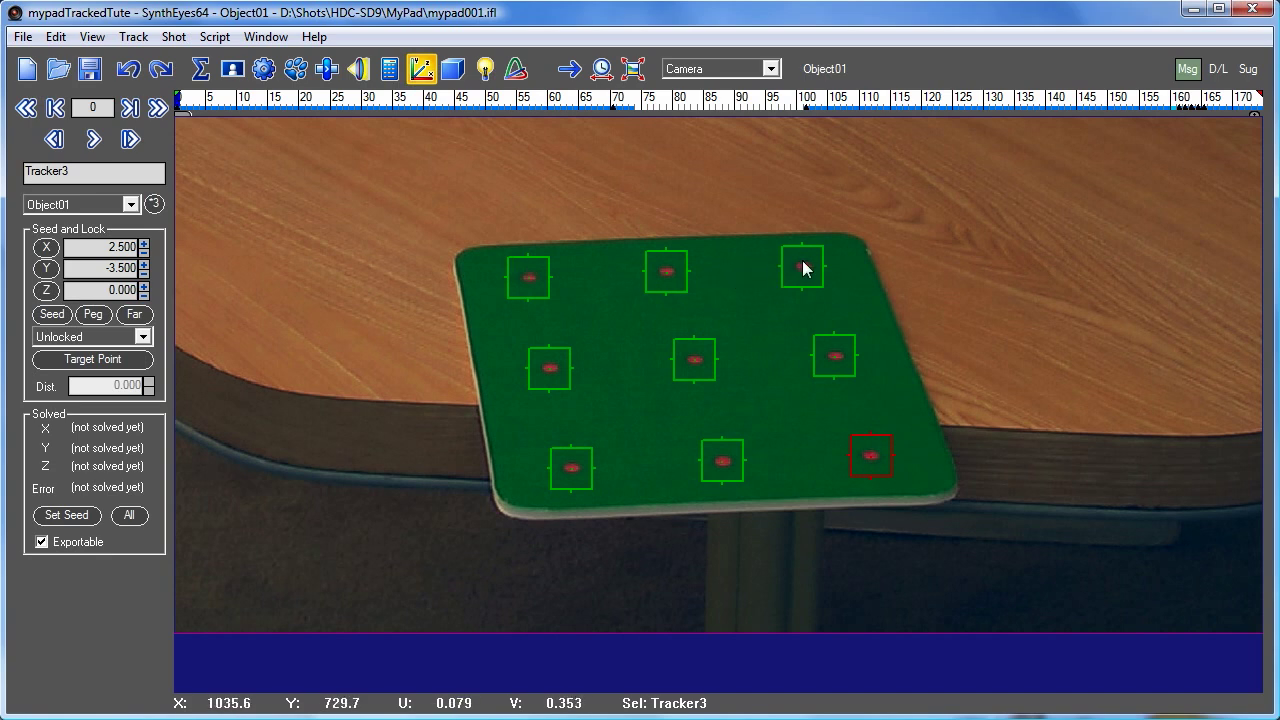
{"action": "left_click", "coordinate": [24, 38]}
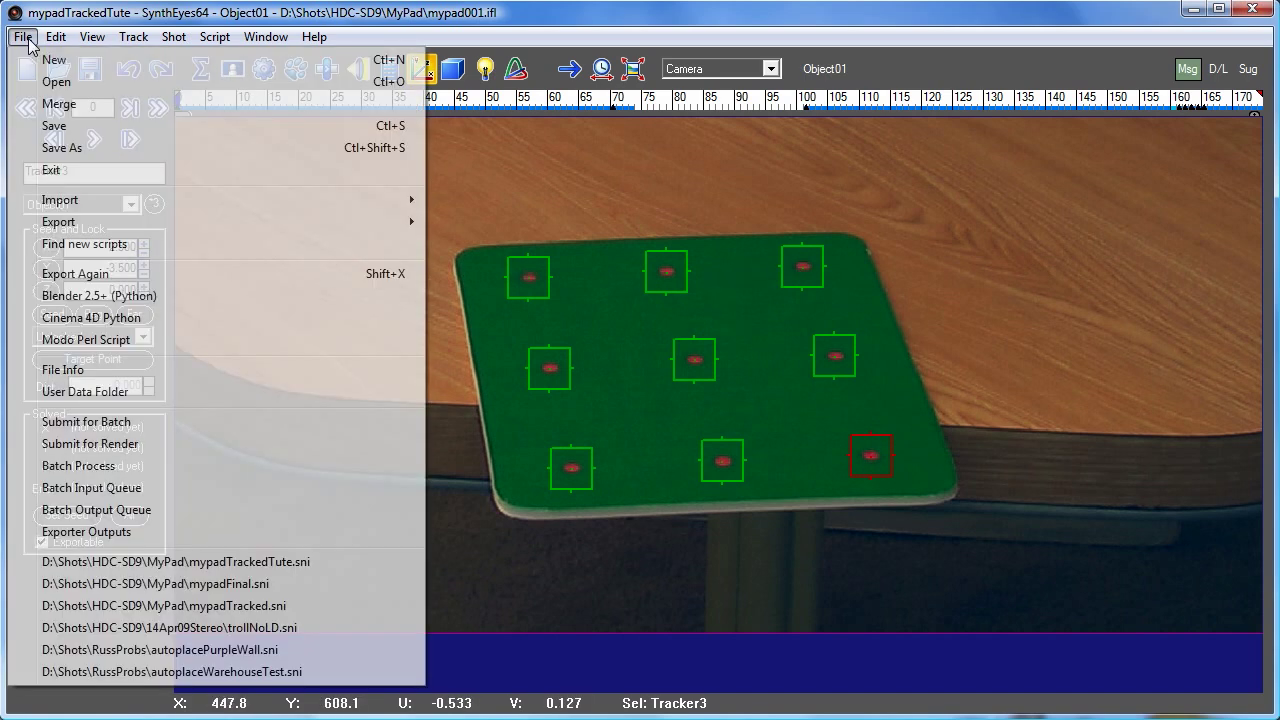
{"action": "mouse_move", "coordinate": [176, 203]}
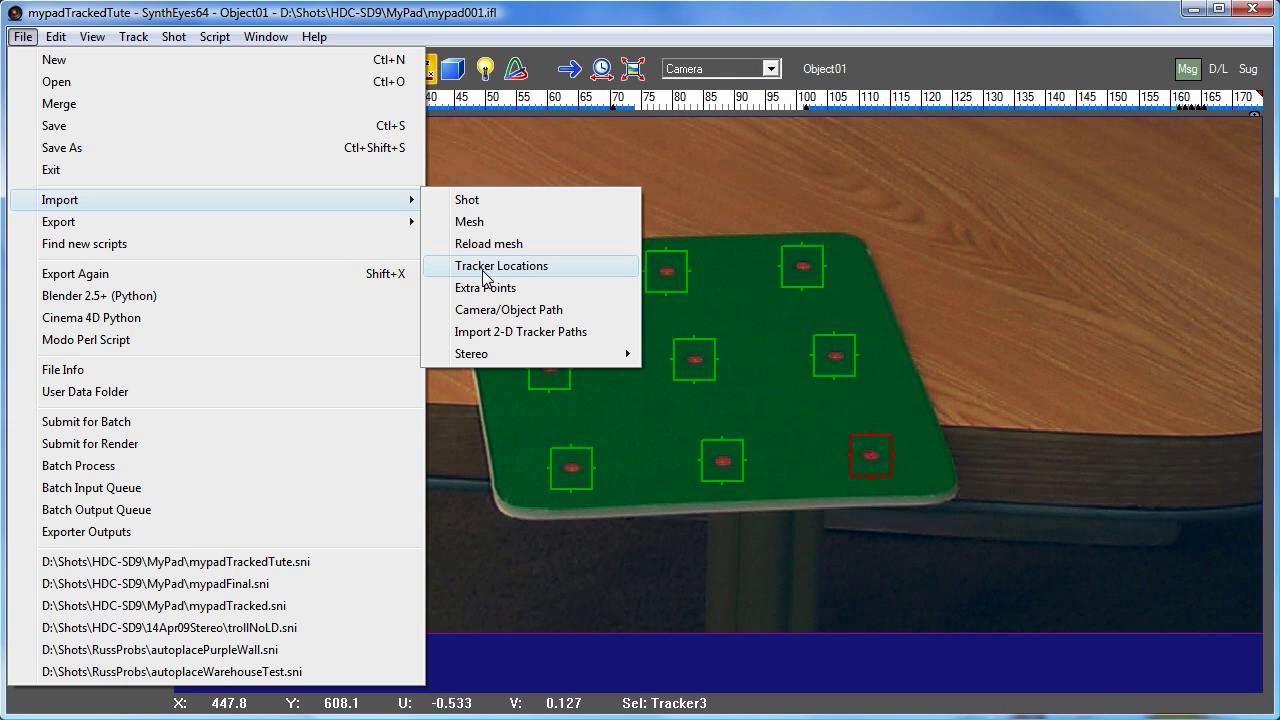
{"action": "left_click", "coordinate": [552, 8]}
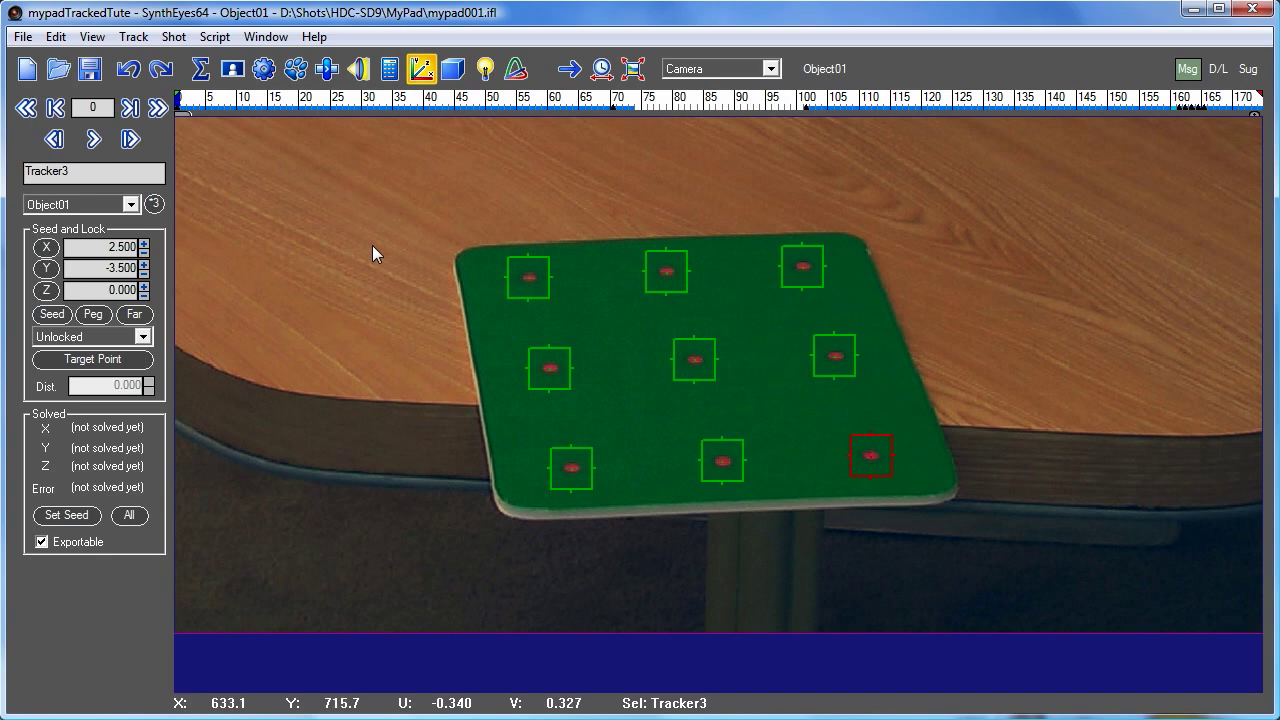
Select all nine pad trackers, constrain them with Lock Point, and enable their coordinates as seed positions
{"action": "key", "text": "ctrl+a"}
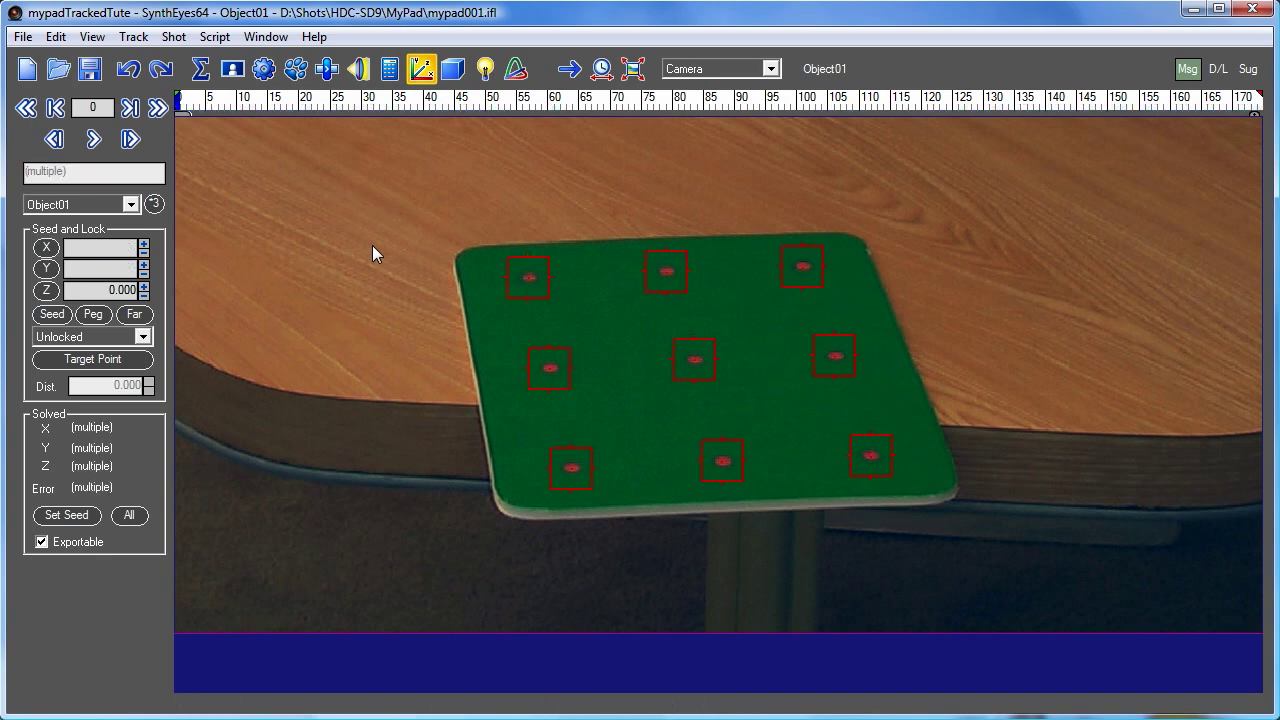
{"action": "left_click", "coordinate": [70, 337]}
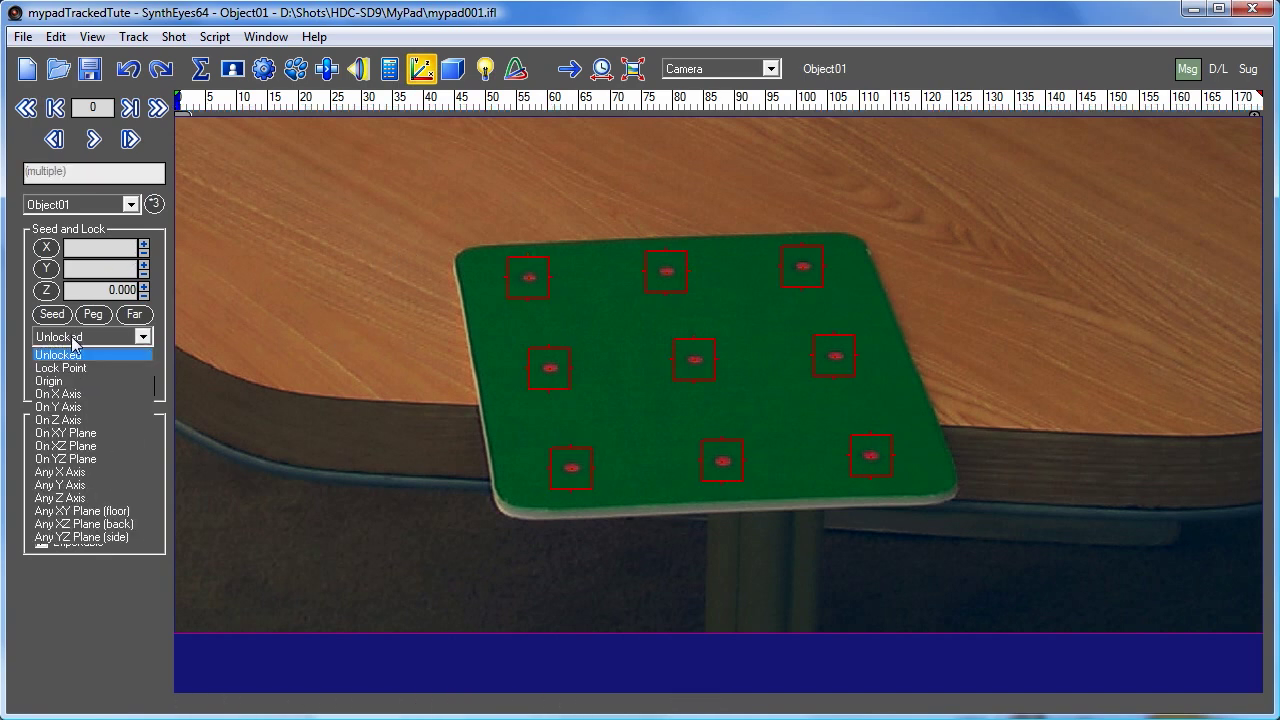
{"action": "left_click", "coordinate": [80, 369]}
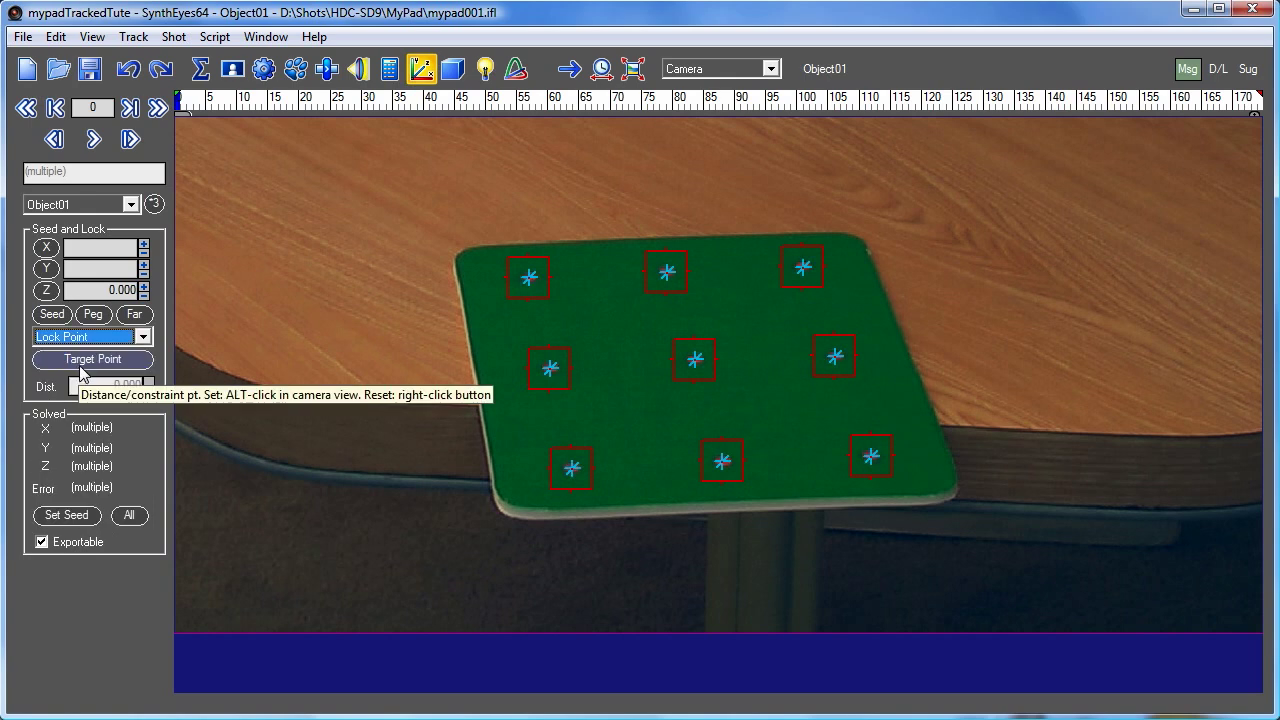
{"action": "left_click", "coordinate": [52, 316]}
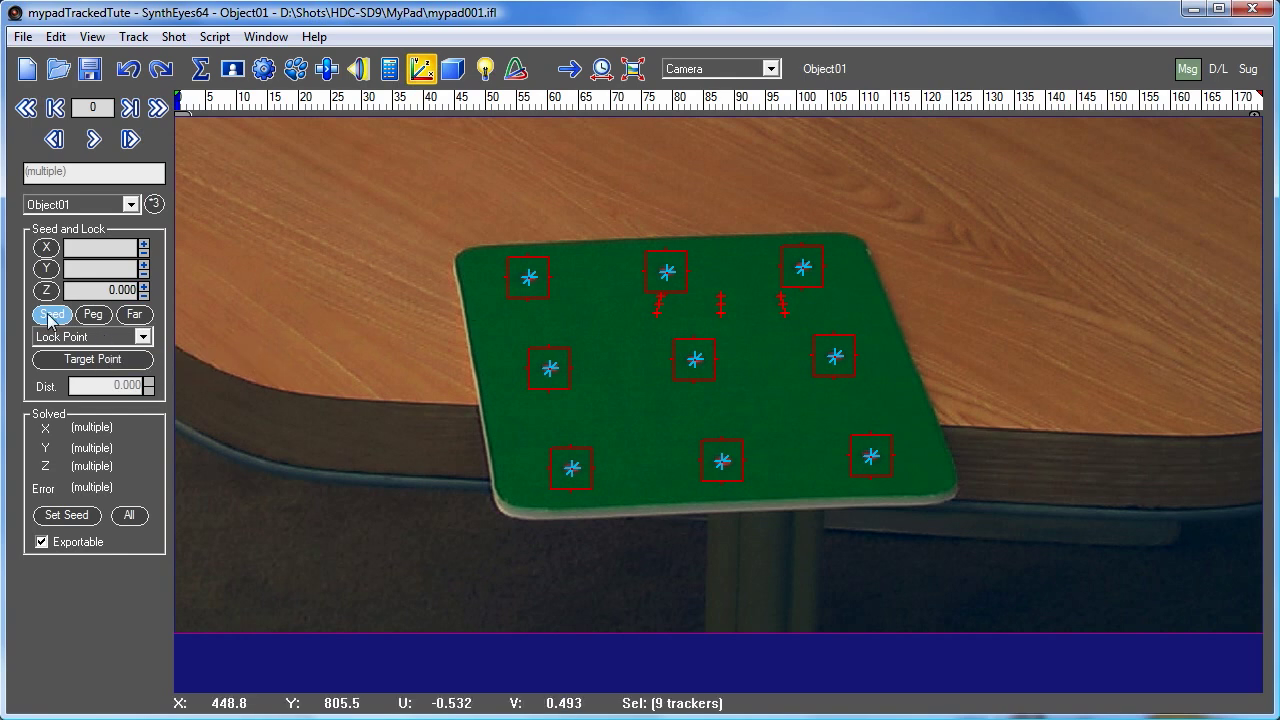
Solve Object01 with the From Seed Points solving mode and accept the finished solve
{"action": "left_click", "coordinate": [389, 68]}
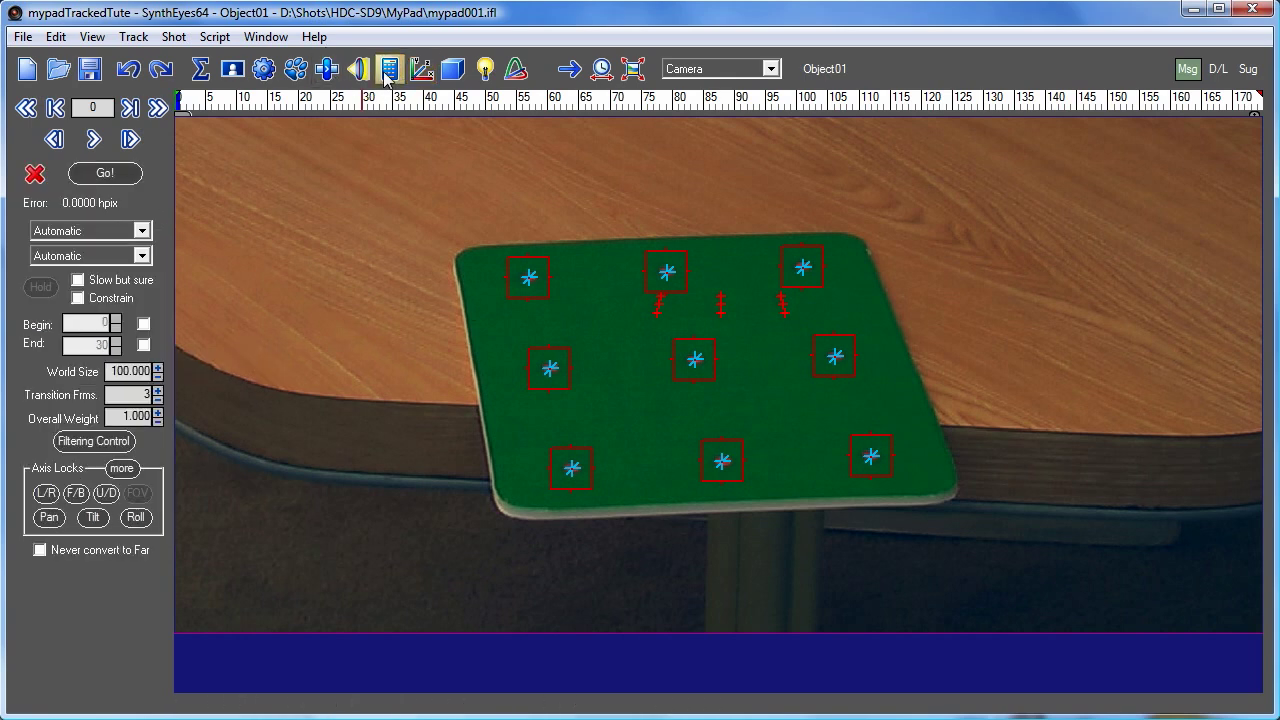
{"action": "left_click", "coordinate": [100, 231]}
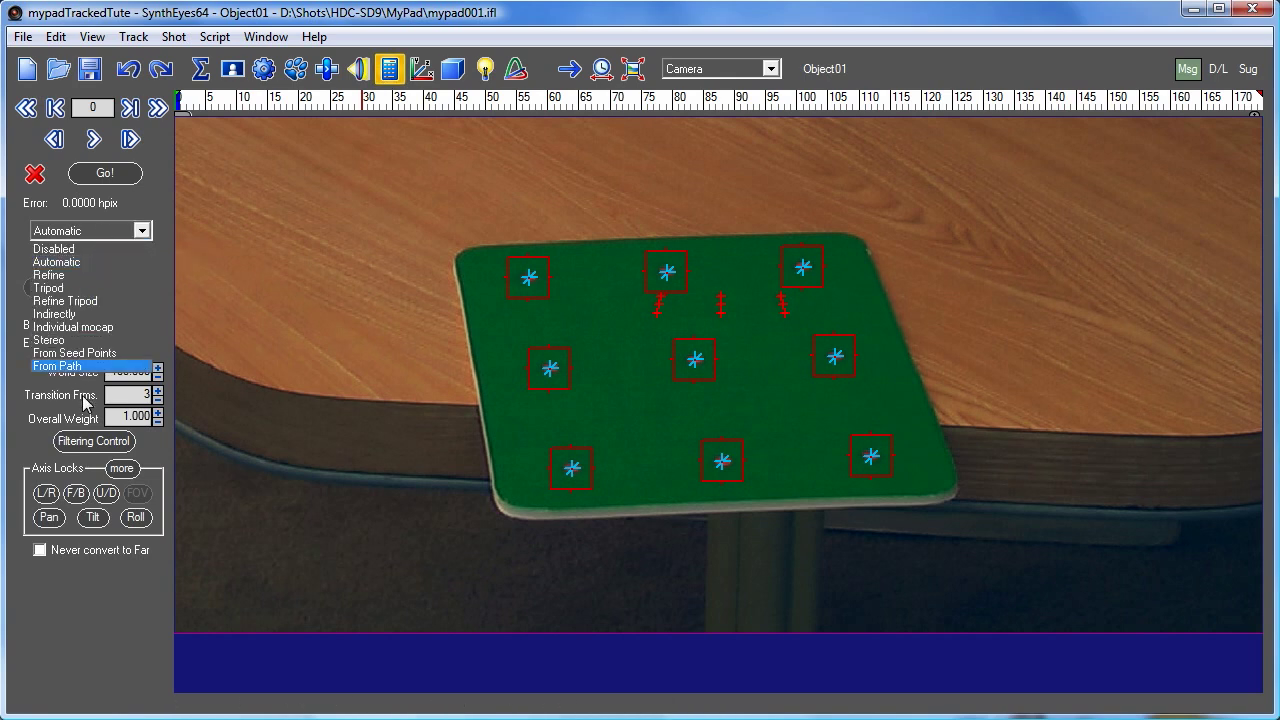
{"action": "left_click", "coordinate": [100, 354]}
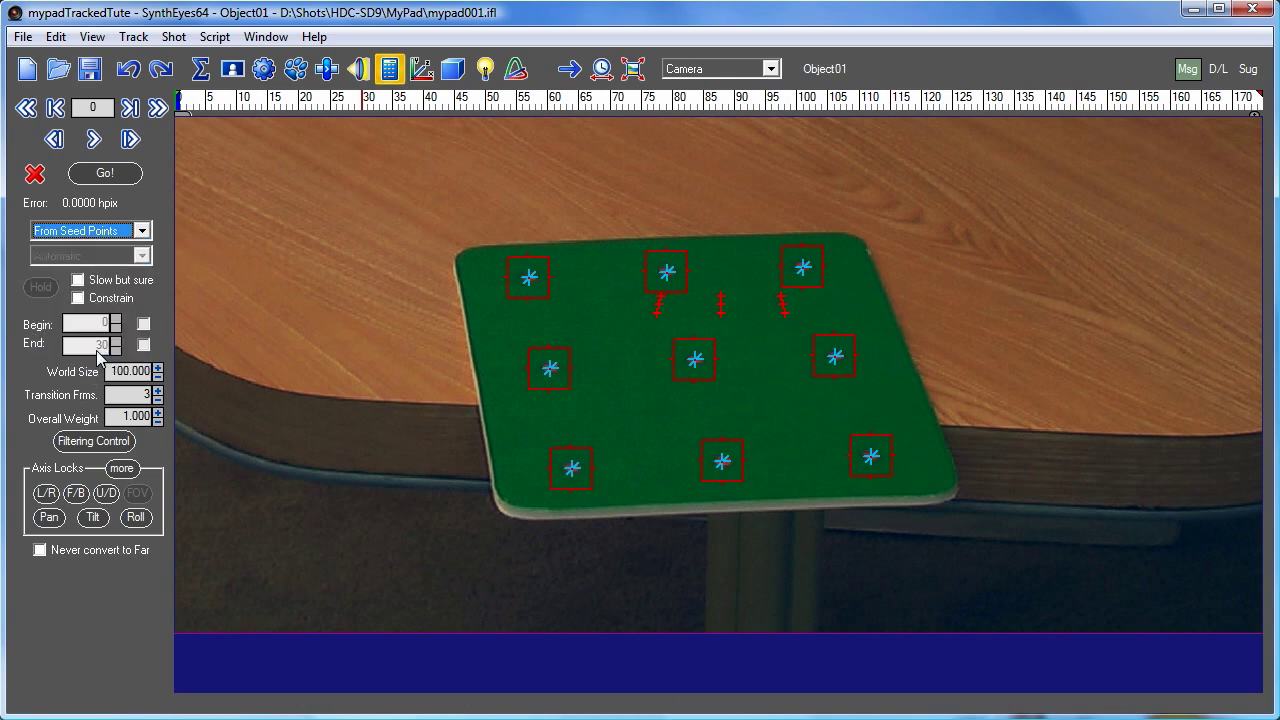
{"action": "left_click", "coordinate": [101, 175]}
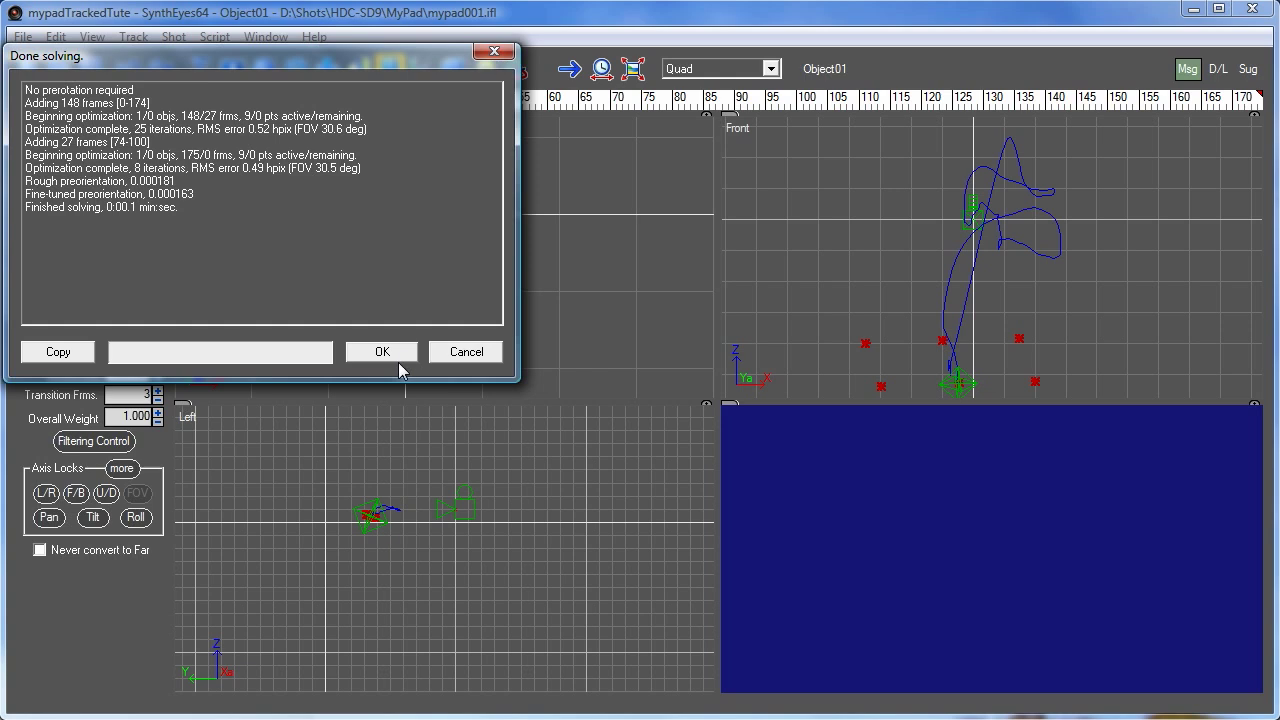
{"action": "left_click", "coordinate": [384, 352]}
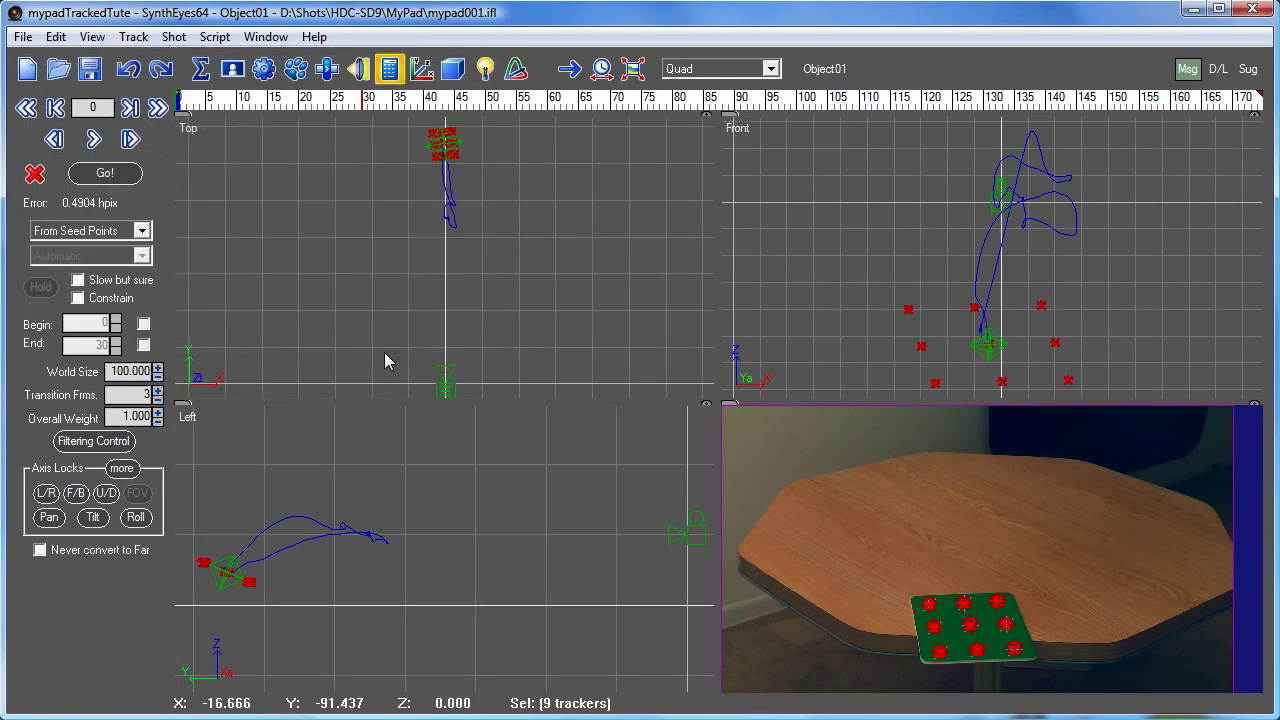
Scrub through the shot to frames 89 and 143 to check the solved points against the moving pad
{"action": "left_click", "coordinate": [208, 100]}
{"action": "left_click_drag", "start_coordinate": [208, 100], "coordinate": [733, 70]}
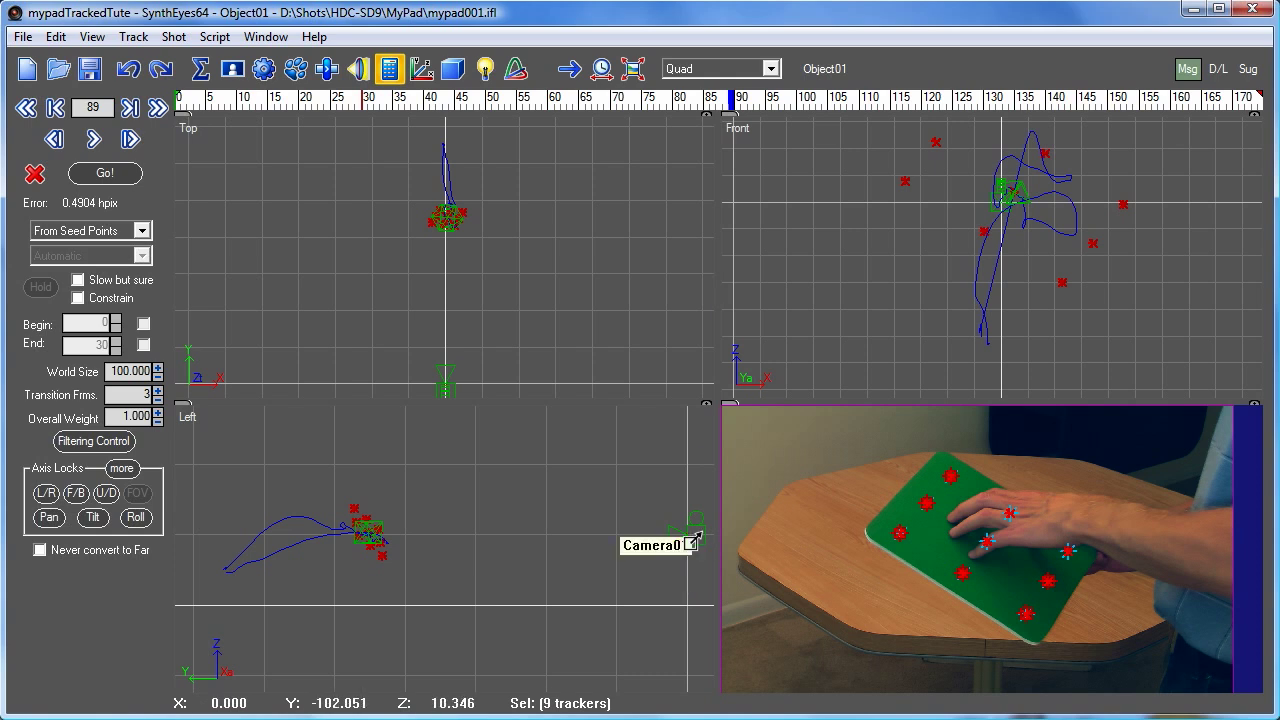
{"action": "left_click_drag", "start_coordinate": [690, 110], "coordinate": [1066, 137]}
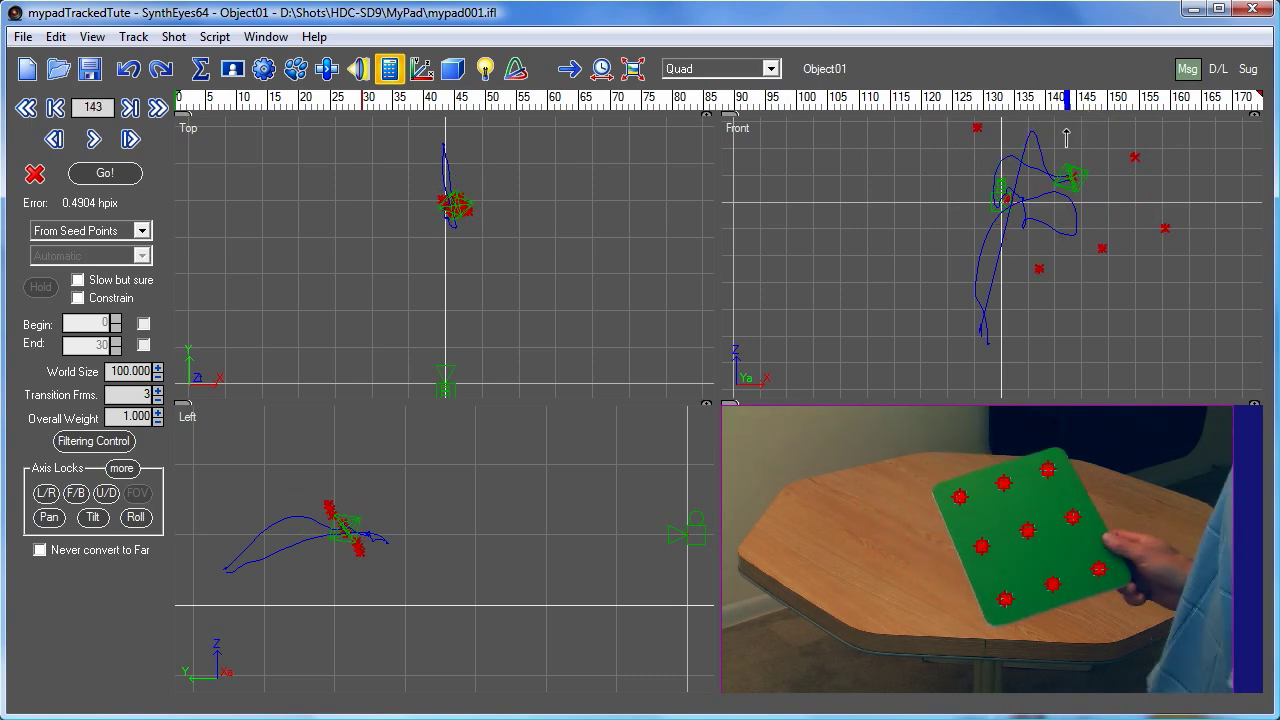
Switch to 3-D object editing and change the coordinate mode from World to Object
{"action": "left_click", "coordinate": [728, 72]}
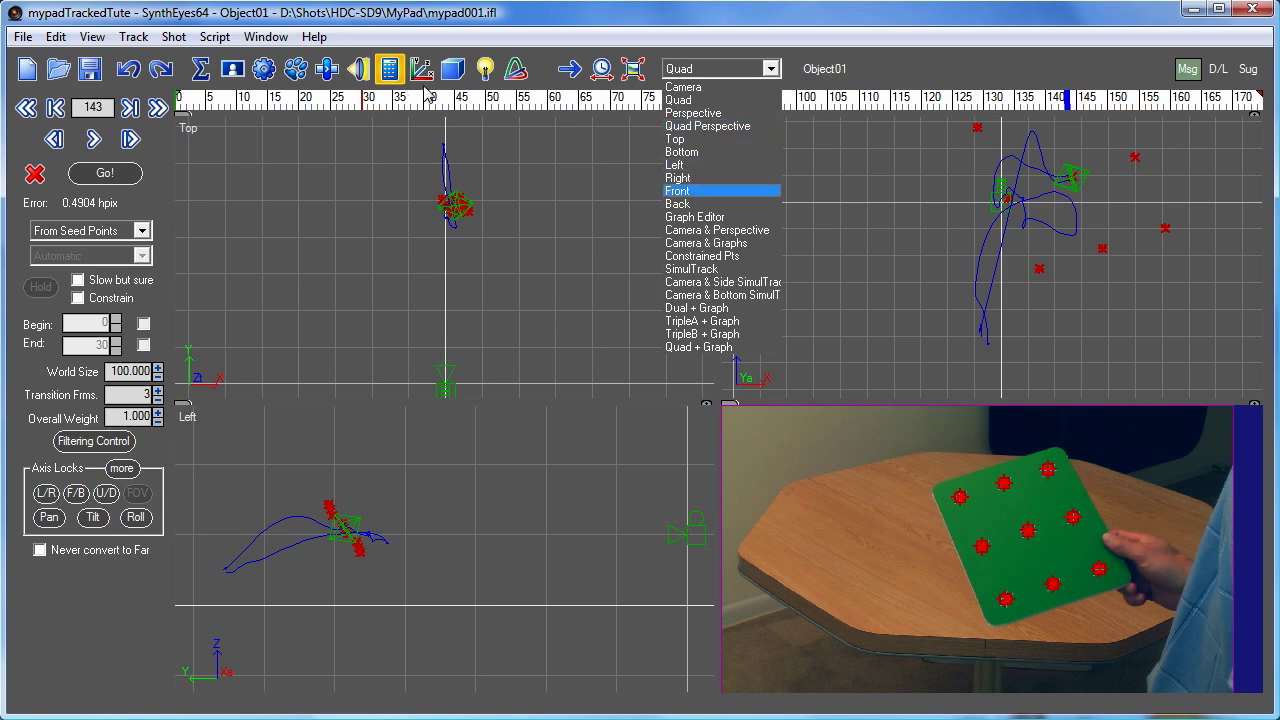
{"action": "left_click", "coordinate": [452, 70]}
{"action": "left_click", "coordinate": [452, 70]}
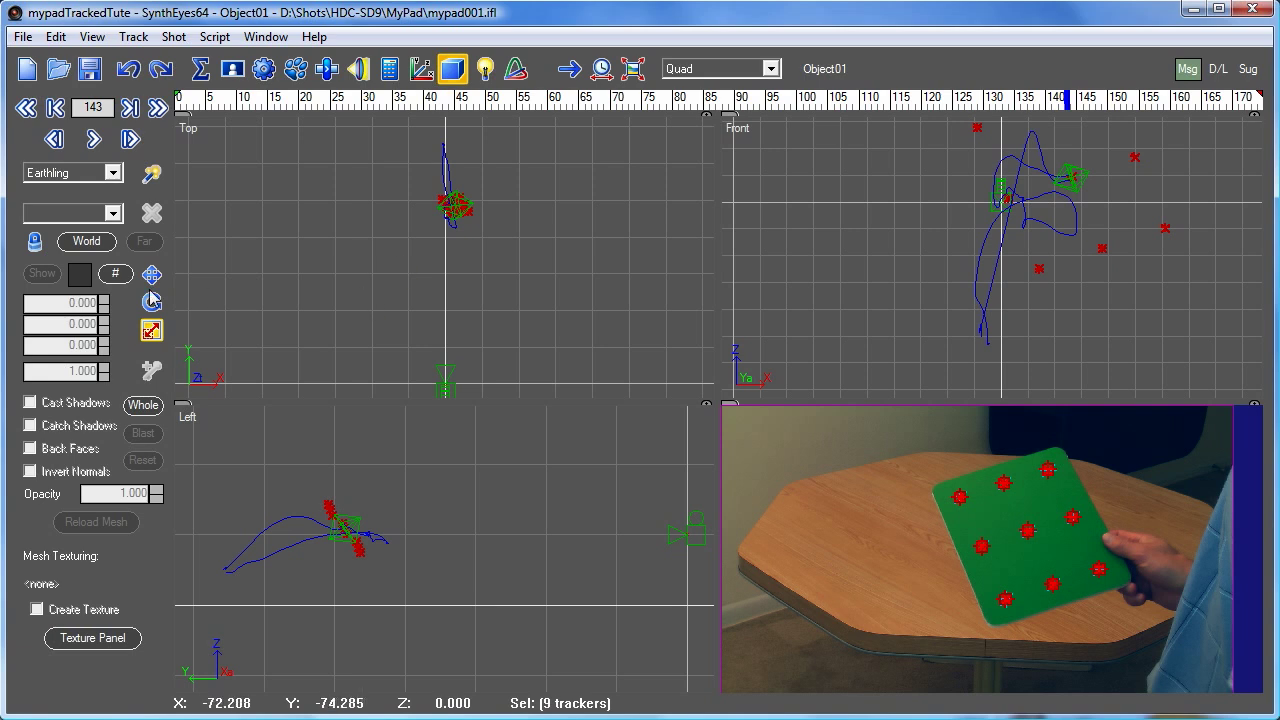
{"action": "left_click", "coordinate": [86, 243]}
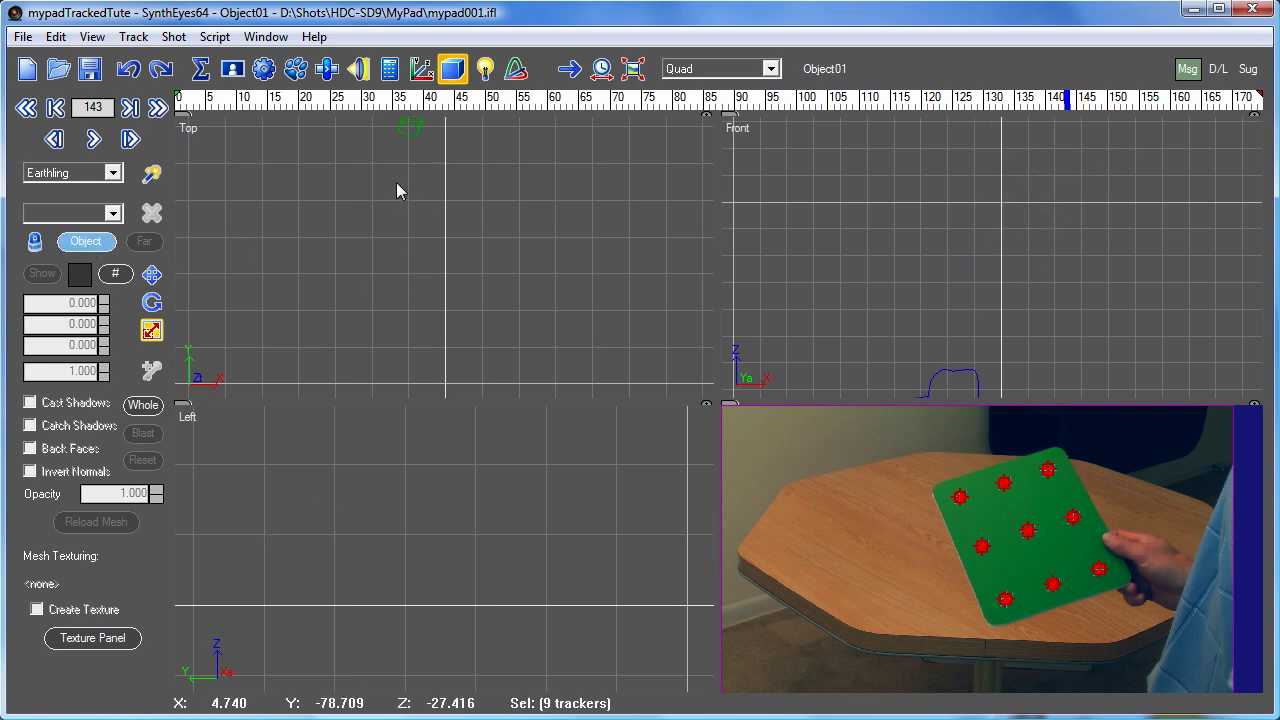
Create a plane about 7.8 by 9.2 in size in the Top view, covering all nine trackers to match the pad
{"action": "middle_click_drag", "start_coordinate": [397, 189], "coordinate": [391, 420]}
{"action": "scroll", "coordinate": [456, 254], "scroll_direction": "up", "scroll_amount": 4}
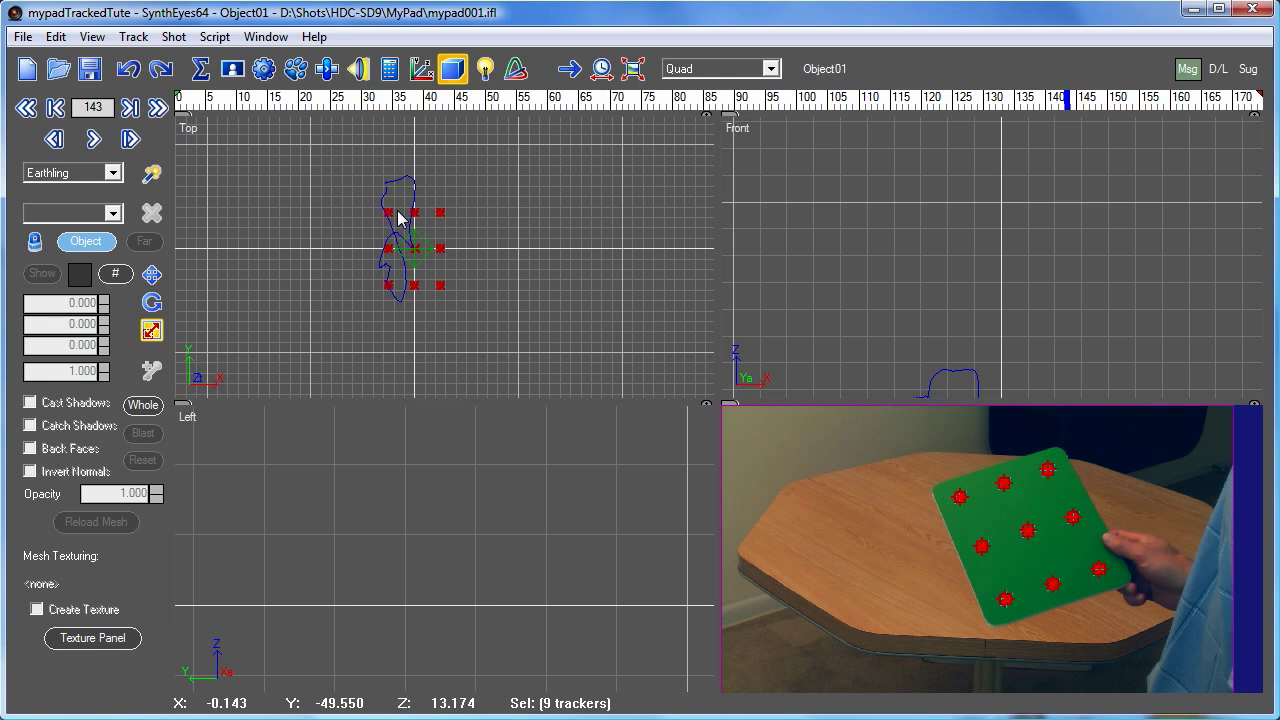
{"action": "scroll", "coordinate": [400, 215], "scroll_direction": "up", "scroll_amount": 3}
{"action": "scroll", "coordinate": [398, 220], "scroll_direction": "down", "scroll_amount": 1}
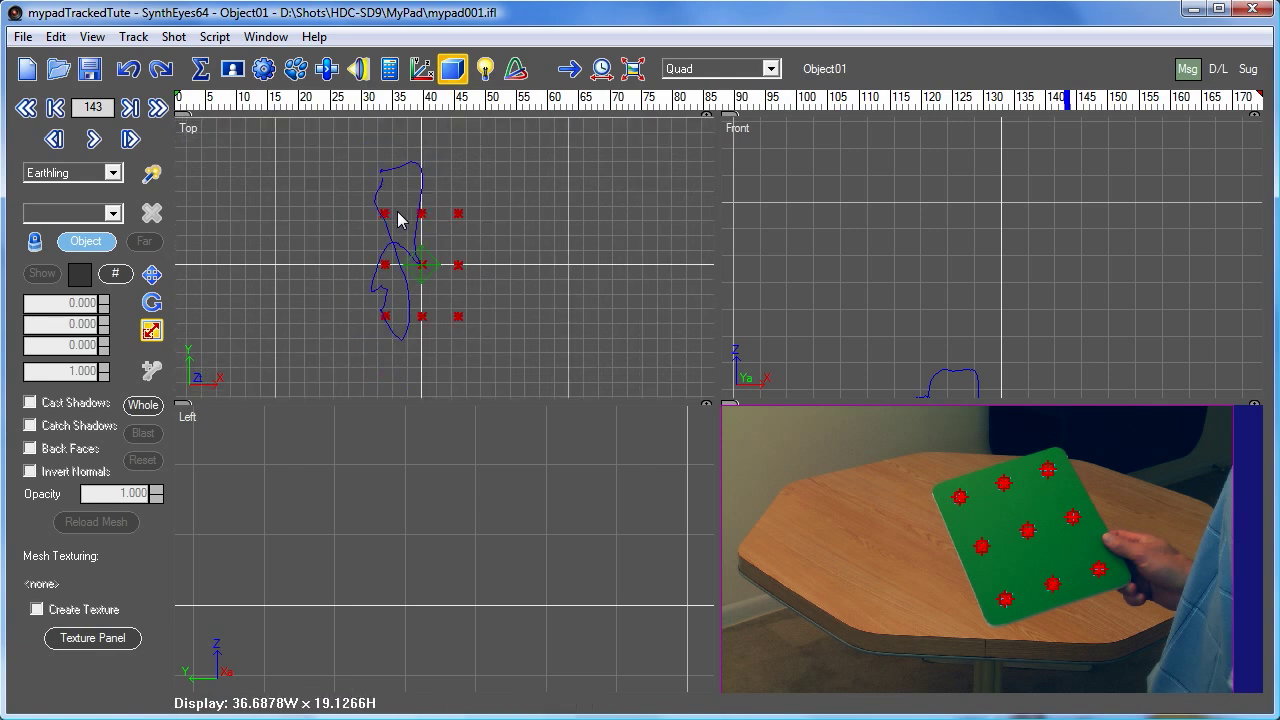
{"action": "right_click", "coordinate": [279, 315]}
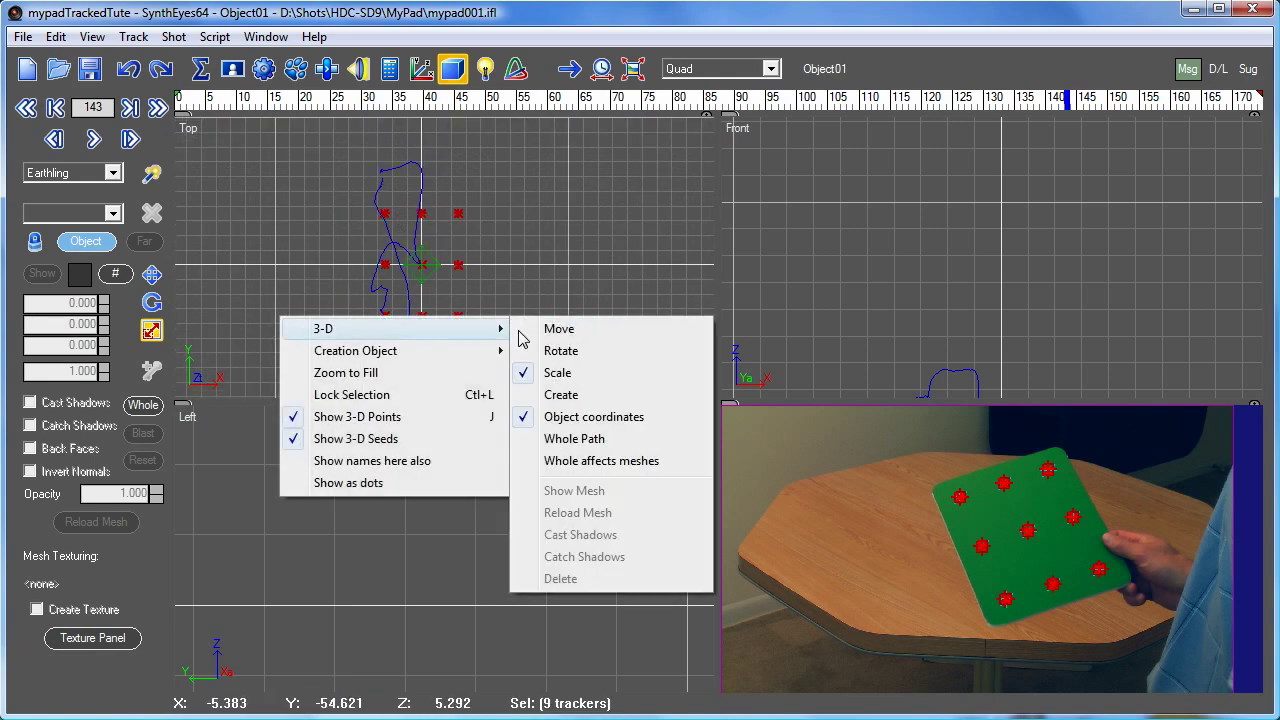
{"action": "mouse_move", "coordinate": [480, 351]}
{"action": "left_click", "coordinate": [558, 394]}
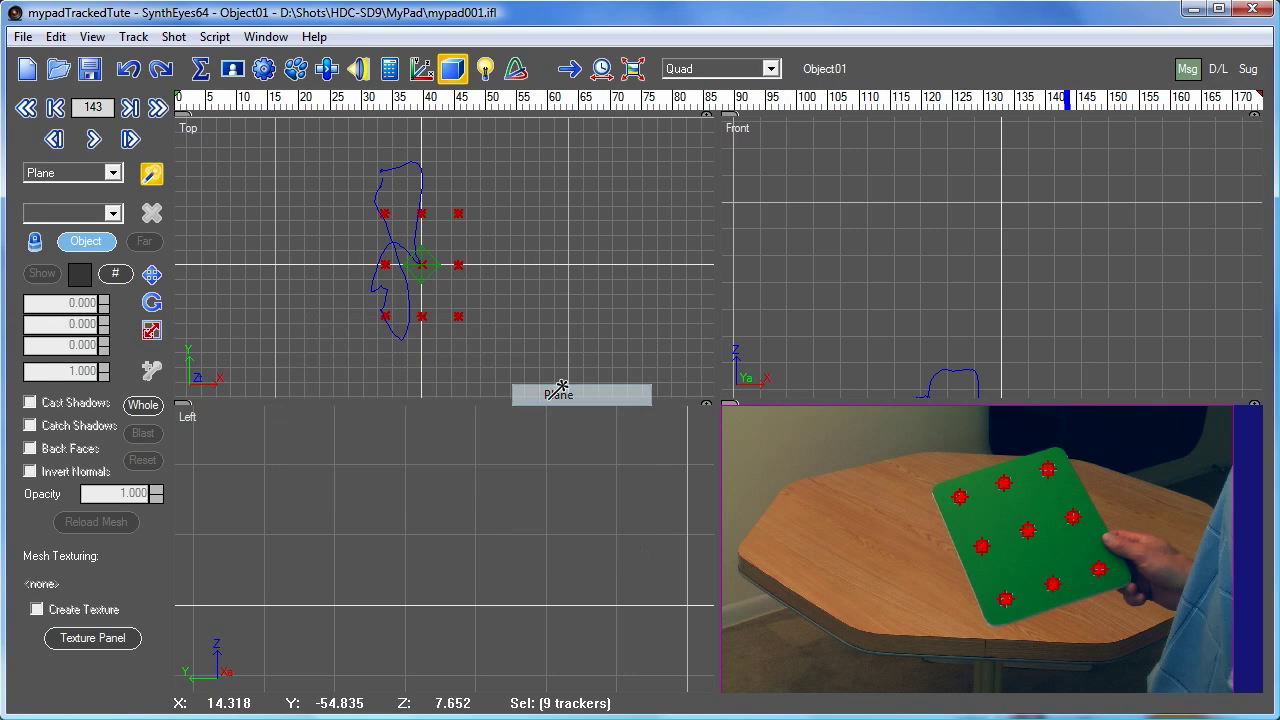
{"action": "left_click_drag", "start_coordinate": [362, 333], "coordinate": [478, 197]}
Create an Earthling figure scaled to about 6.14 standing at the pad's middle tracker
{"action": "right_click", "coordinate": [475, 252]}
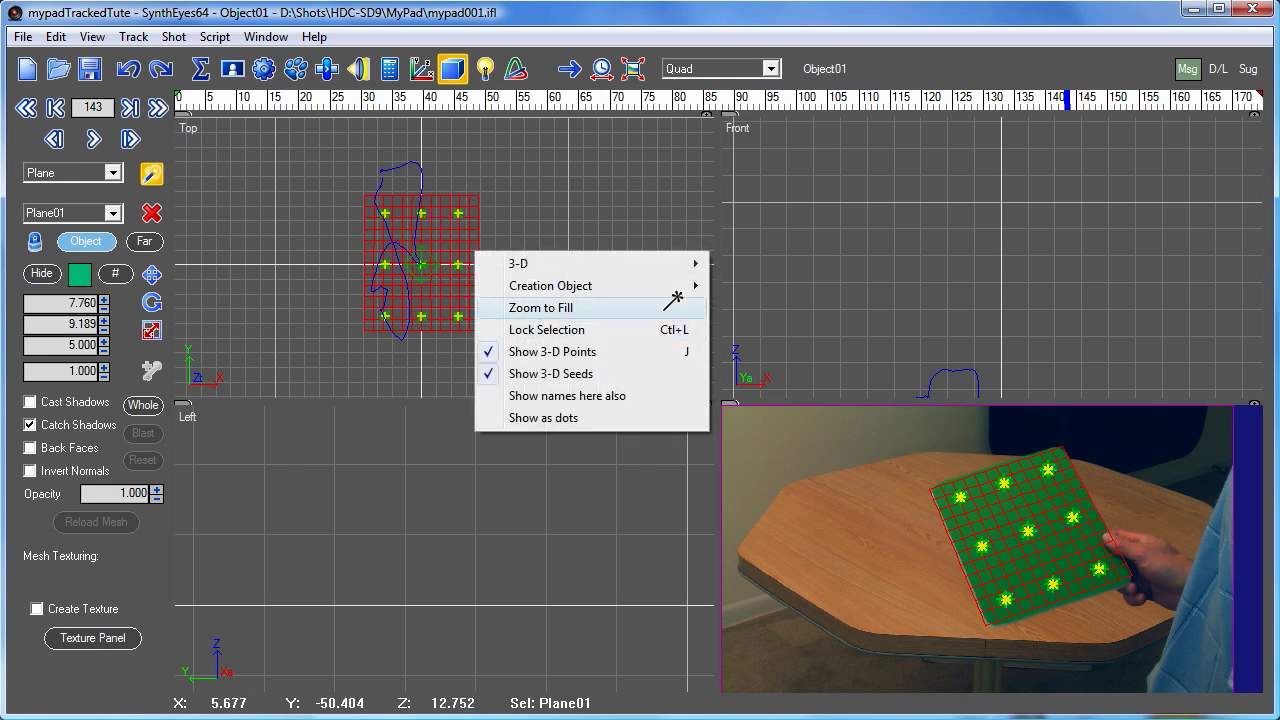
{"action": "mouse_move", "coordinate": [690, 286]}
{"action": "left_click", "coordinate": [760, 418]}
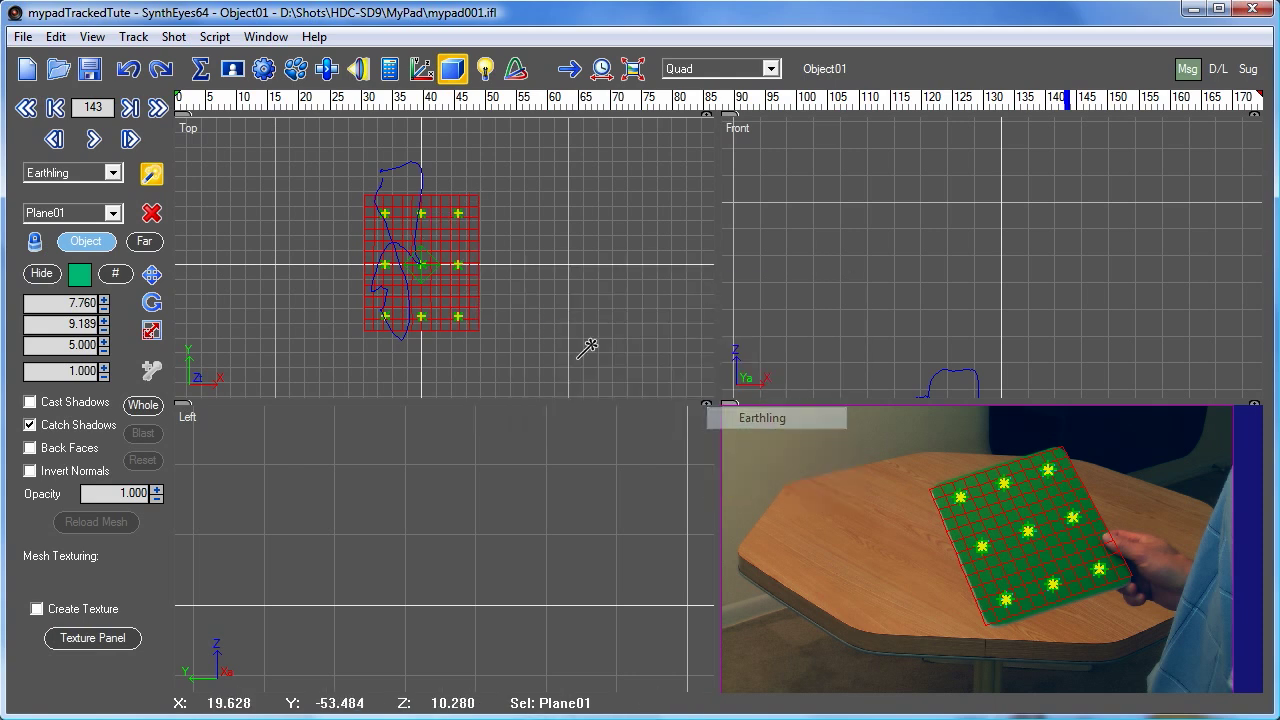
{"action": "left_click_drag", "start_coordinate": [415, 263], "coordinate": [418, 215]}
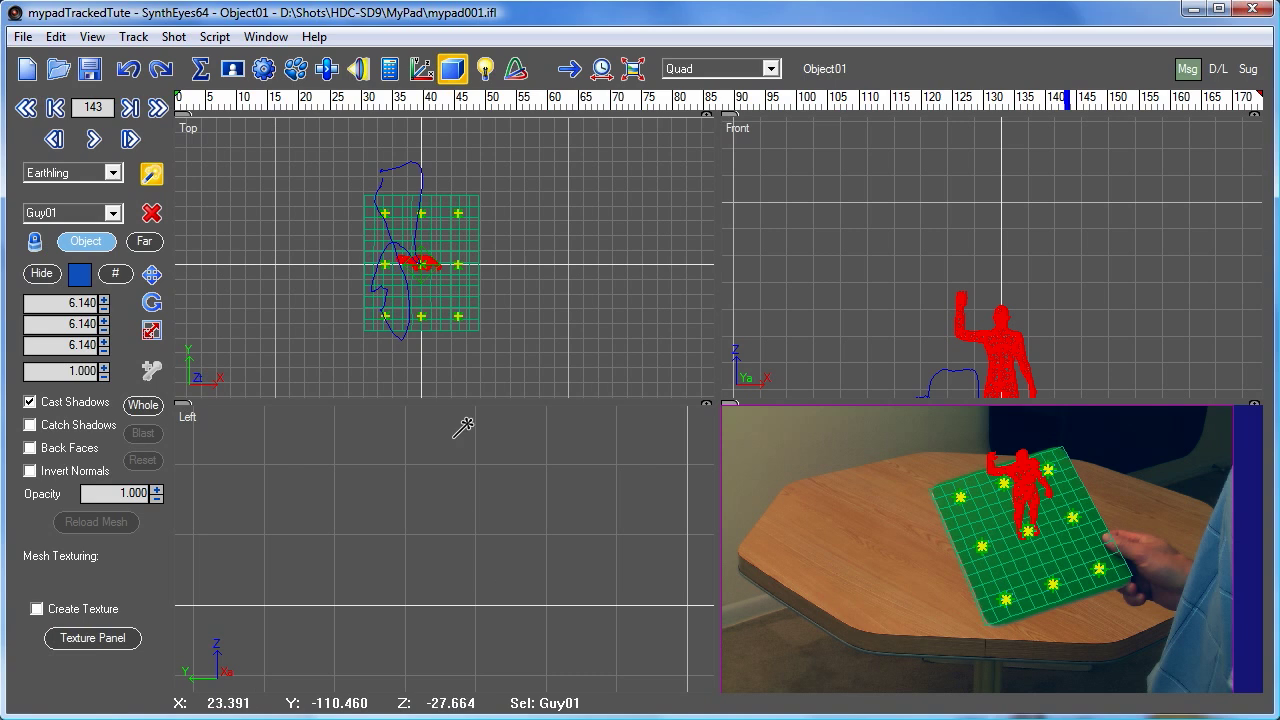
{"action": "scroll", "coordinate": [280, 449], "scroll_direction": "up", "scroll_amount": 3}
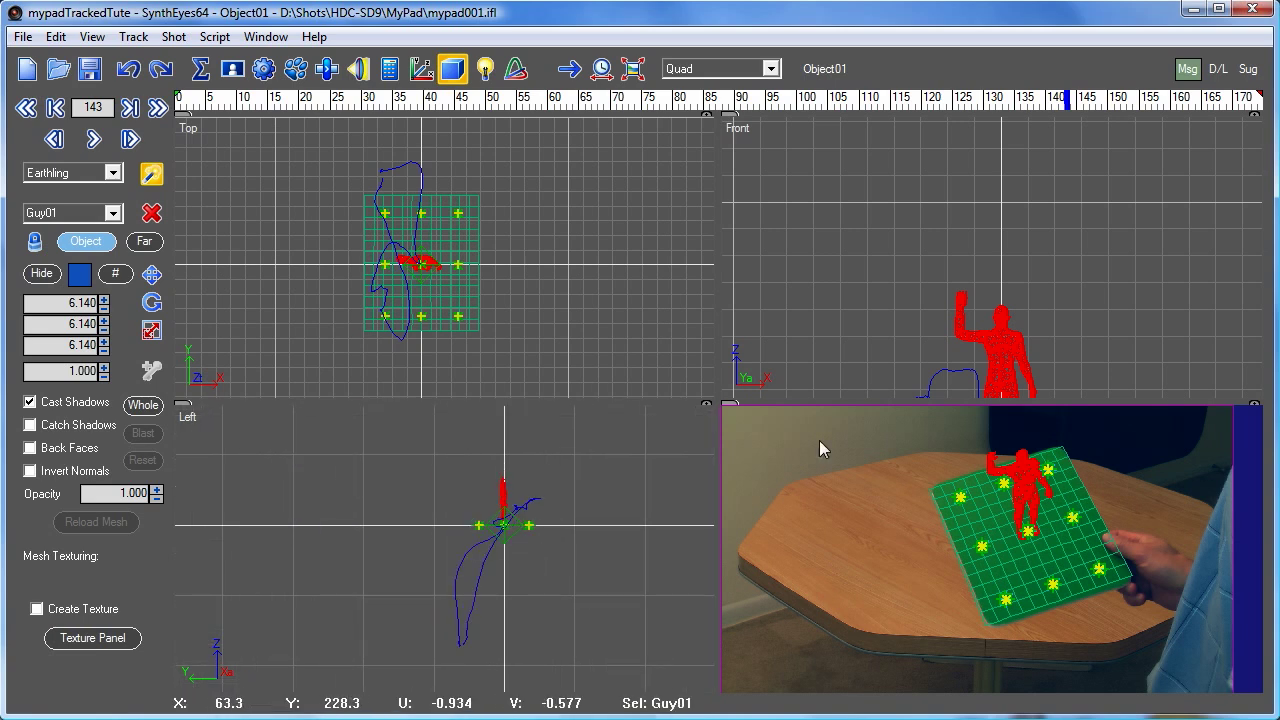
{"action": "scroll", "coordinate": [945, 358], "scroll_direction": "down", "scroll_amount": 3}
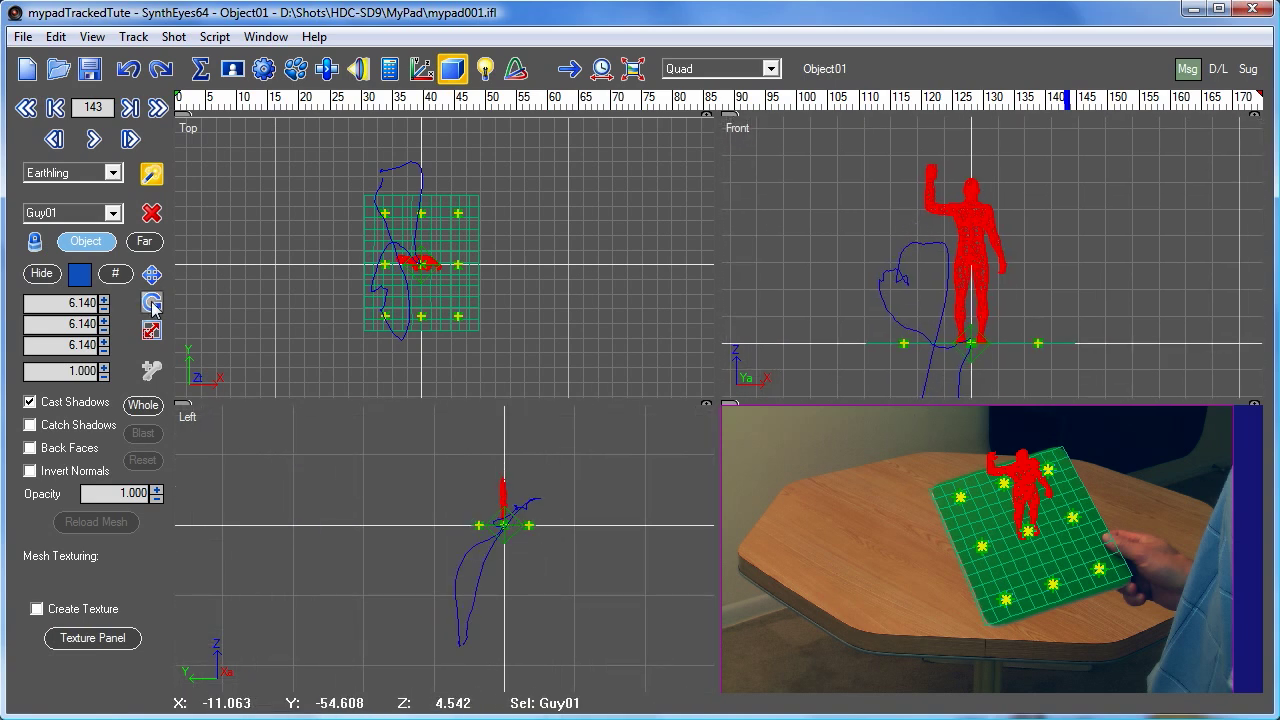
Check the figure on the pad at frame 19, and at frame 107 in the Perspective view
{"action": "mouse_move", "coordinate": [1055, 105]}
{"action": "left_mouse_down"}
{"action": "mouse_move", "coordinate": [1171, 105]}
{"action": "mouse_move", "coordinate": [1074, 122]}
{"action": "mouse_move", "coordinate": [296, 98]}
{"action": "left_mouse_up"}
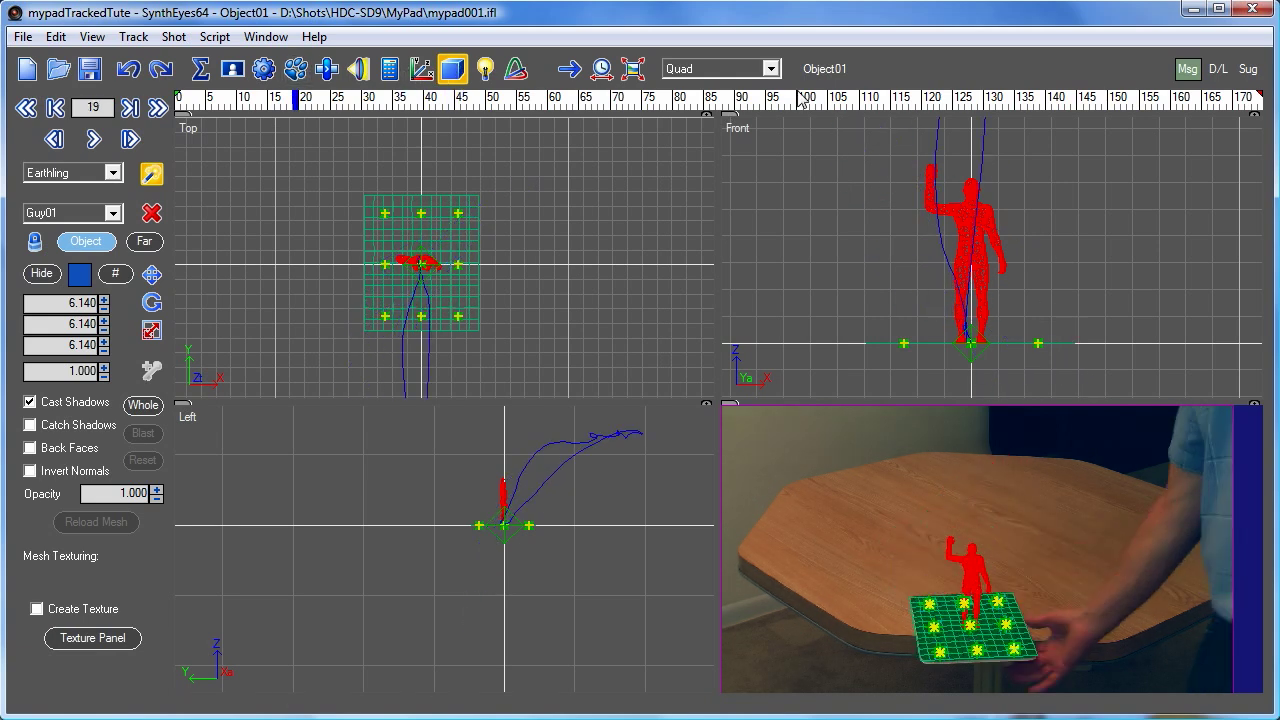
{"action": "left_click", "coordinate": [700, 72]}
{"action": "left_click", "coordinate": [693, 108]}
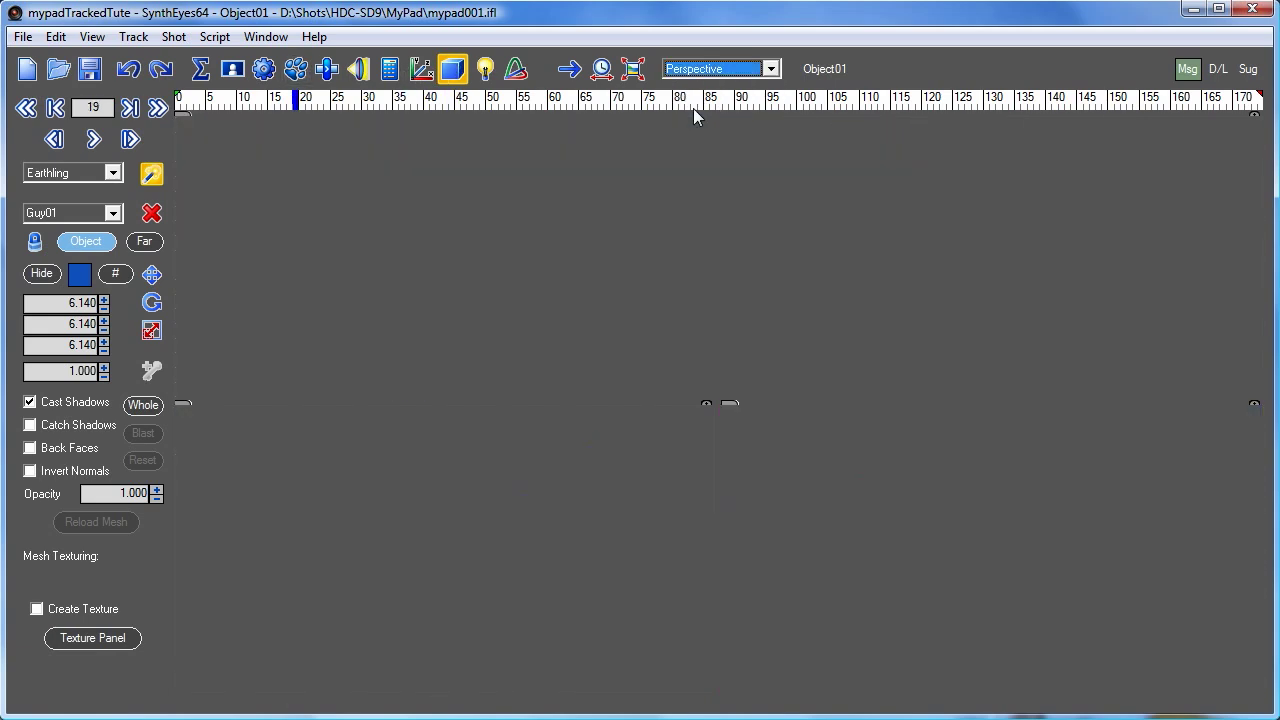
{"action": "left_click_drag", "start_coordinate": [610, 99], "coordinate": [845, 104]}
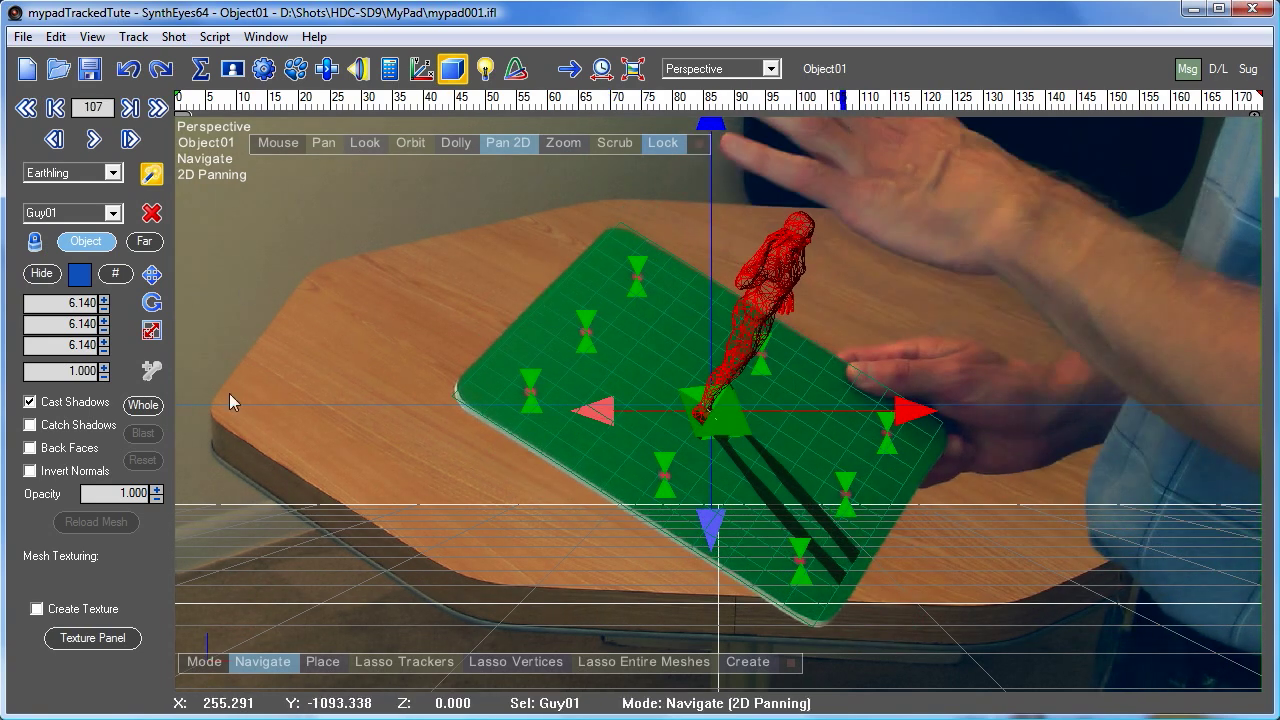
Scale the pad's plane to about 7.58 in X and 9.67 in Y
{"action": "left_click", "coordinate": [506, 354]}
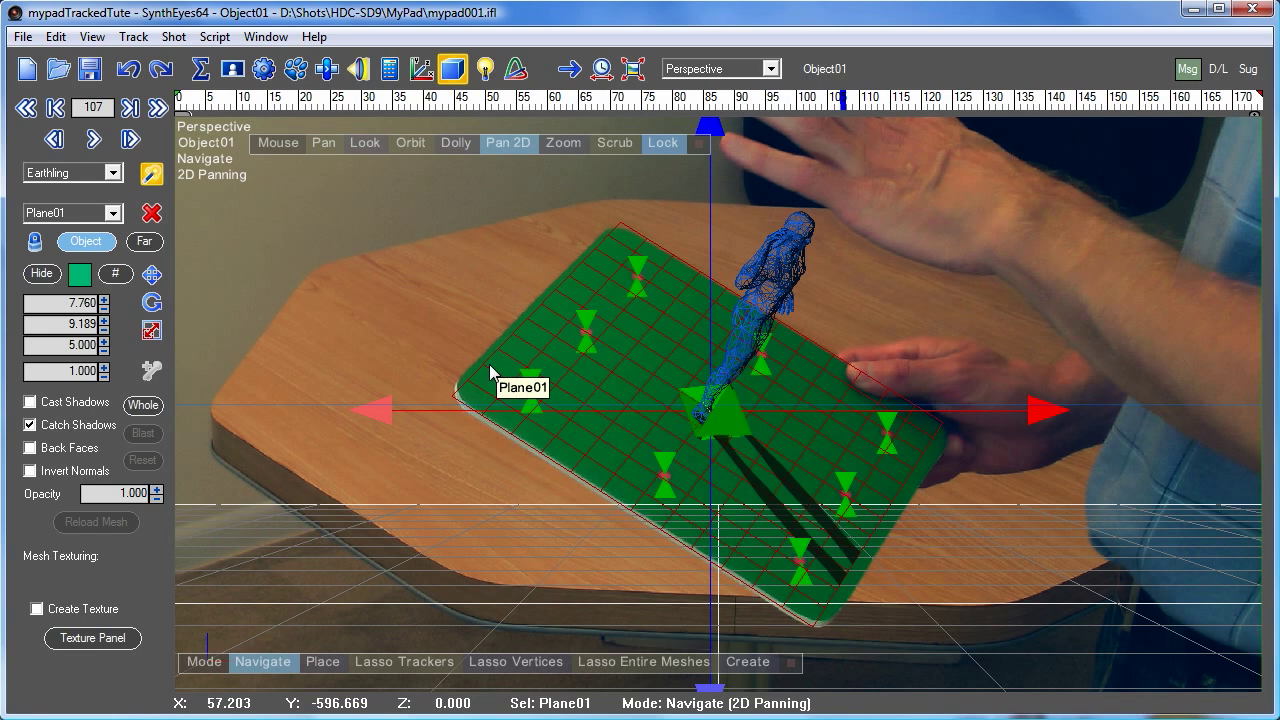
{"action": "left_click", "coordinate": [151, 330]}
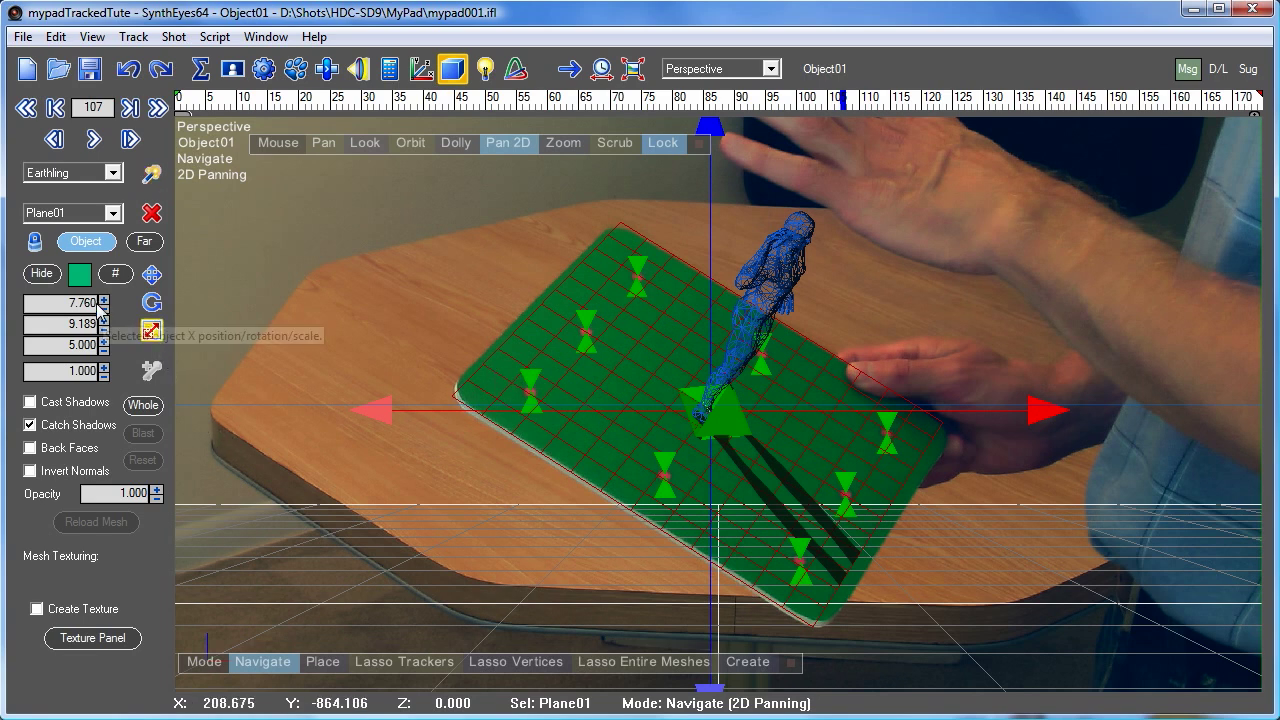
{"action": "left_click", "coordinate": [104, 307]}
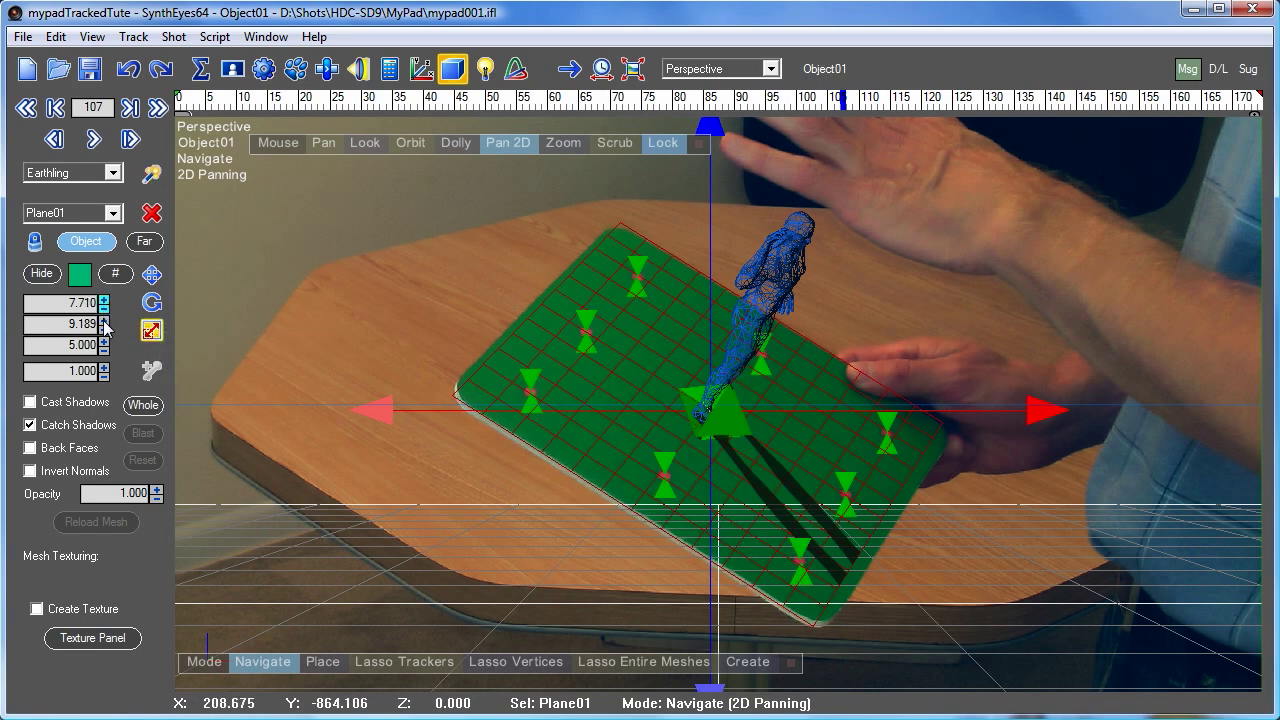
{"action": "left_click_drag", "start_coordinate": [97, 364], "coordinate": [95, 370]}
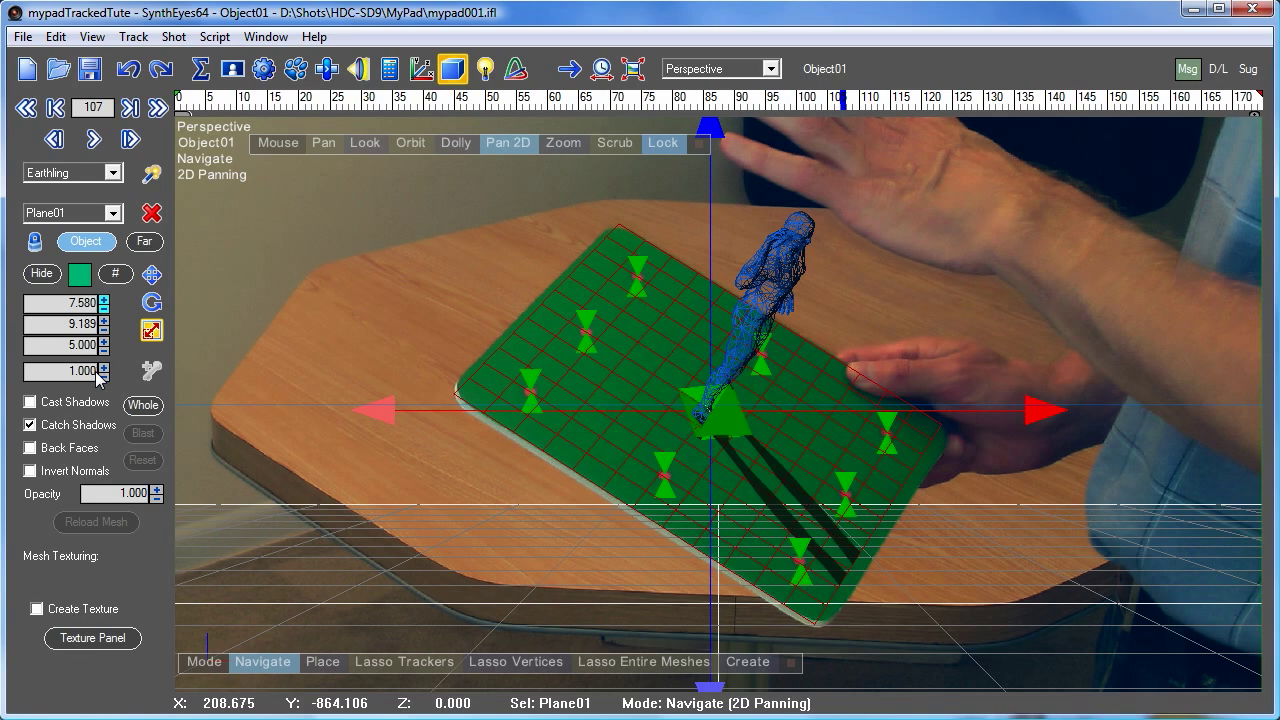
{"action": "left_click_drag", "start_coordinate": [104, 323], "coordinate": [138, 135]}
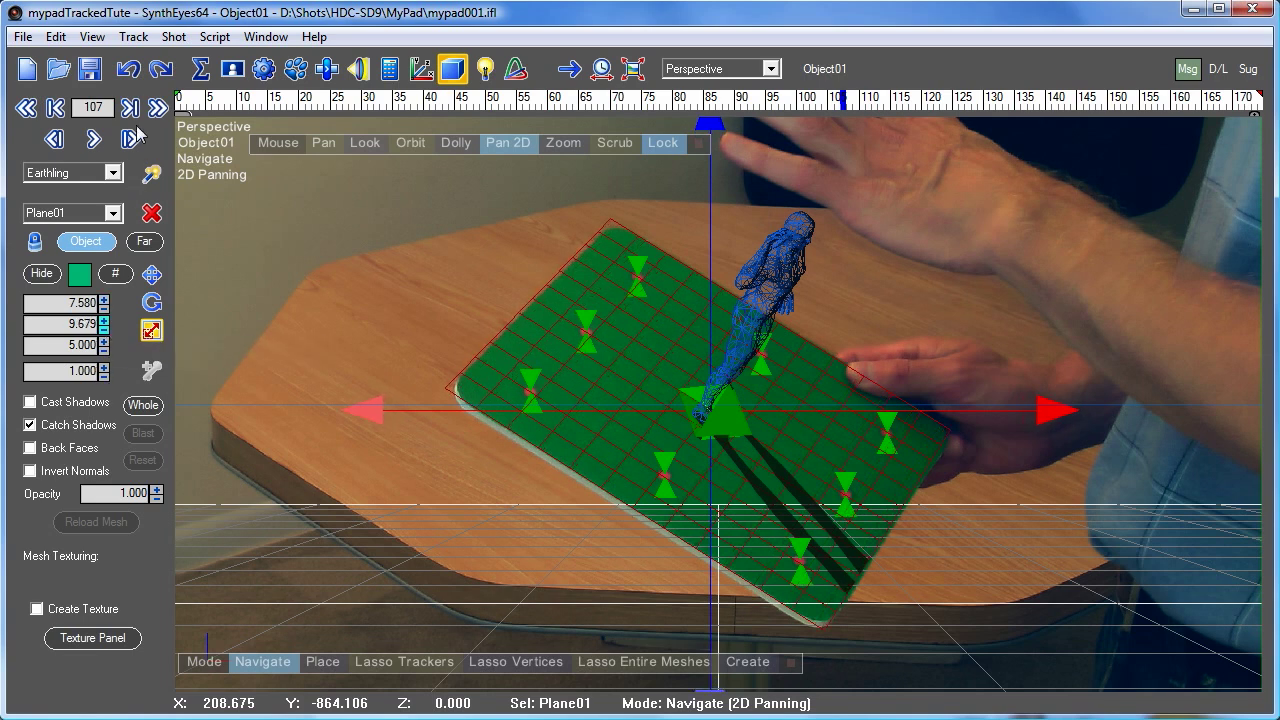
Nudge the pad's plane along its own axes using local-coordinate handles to fit the pad at frame 107, and turn those handles off again
{"action": "right_click", "coordinate": [342, 252]}
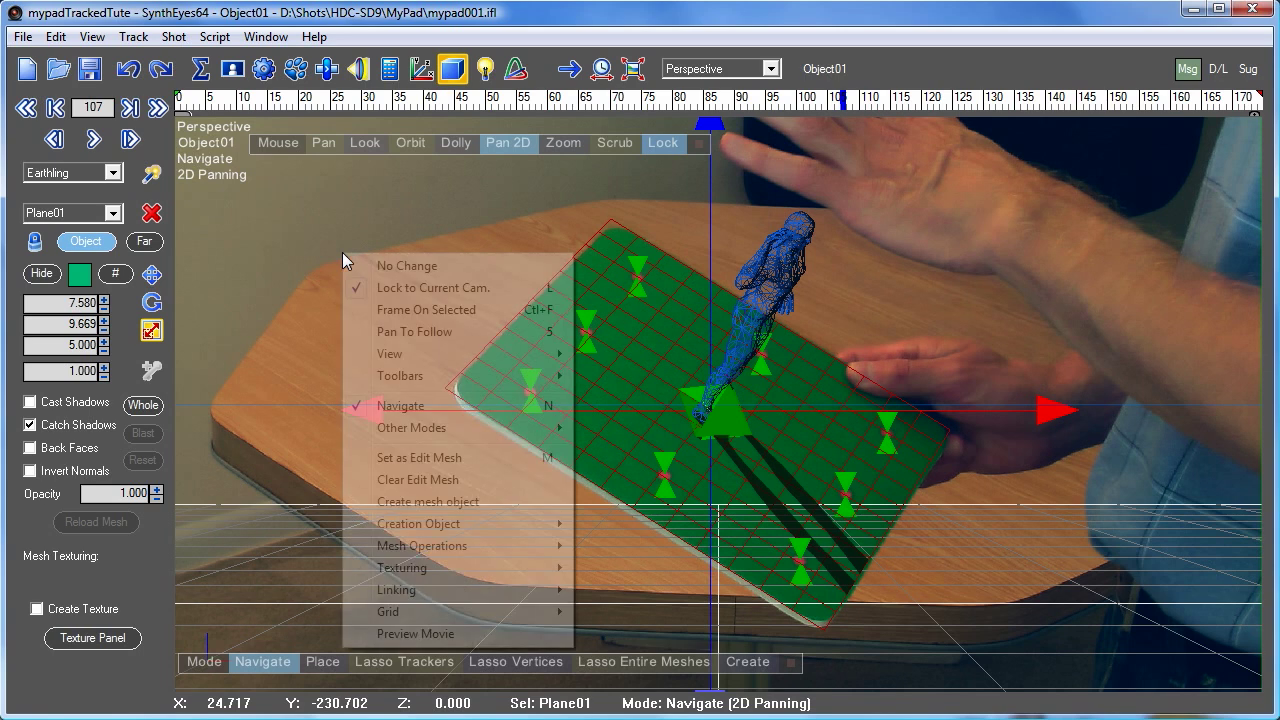
{"action": "mouse_move", "coordinate": [473, 355]}
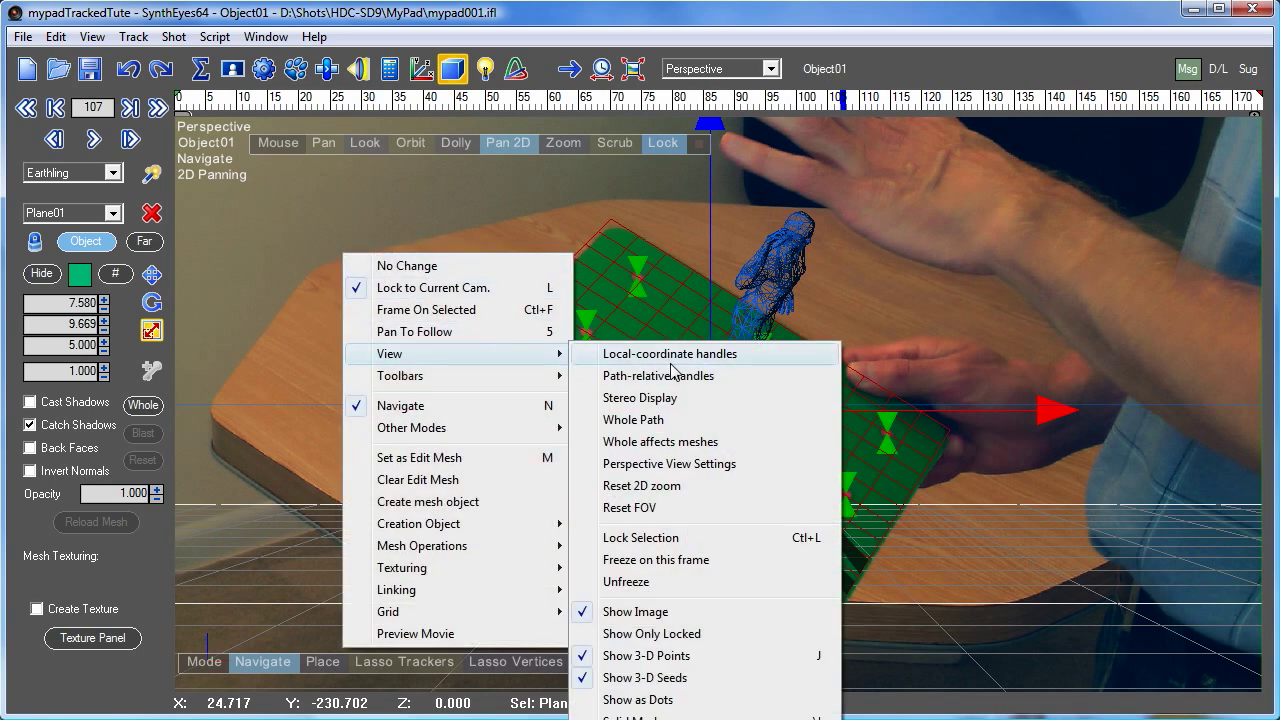
{"action": "left_click", "coordinate": [670, 356]}
{"action": "left_click_drag", "start_coordinate": [951, 562], "coordinate": [951, 564]}
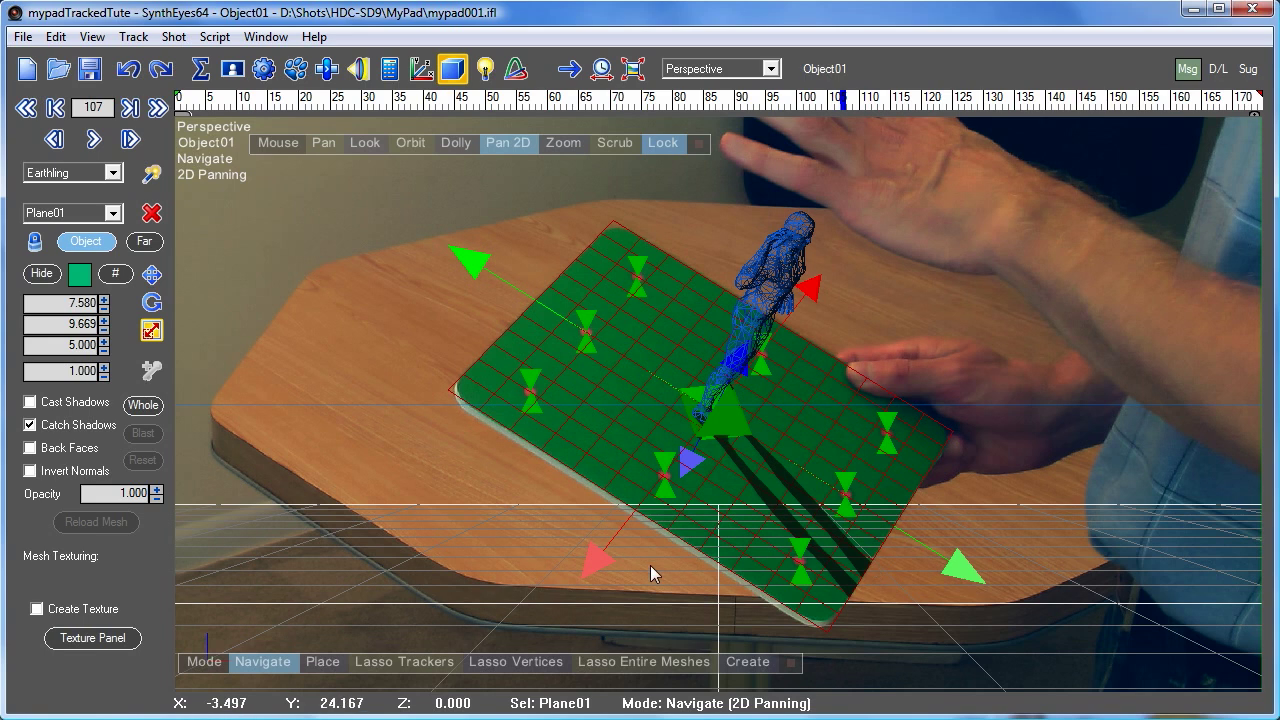
{"action": "left_click_drag", "start_coordinate": [591, 551], "coordinate": [593, 556]}
{"action": "right_click", "coordinate": [420, 289]}
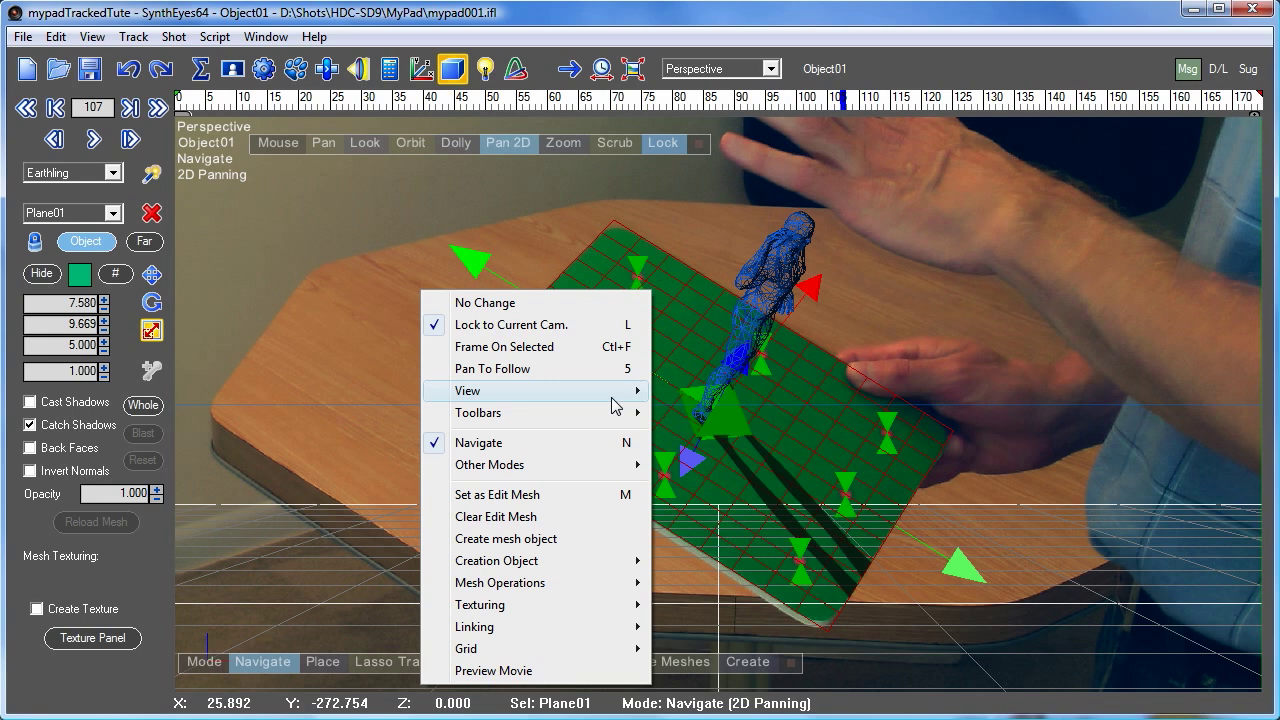
{"action": "mouse_move", "coordinate": [614, 404]}
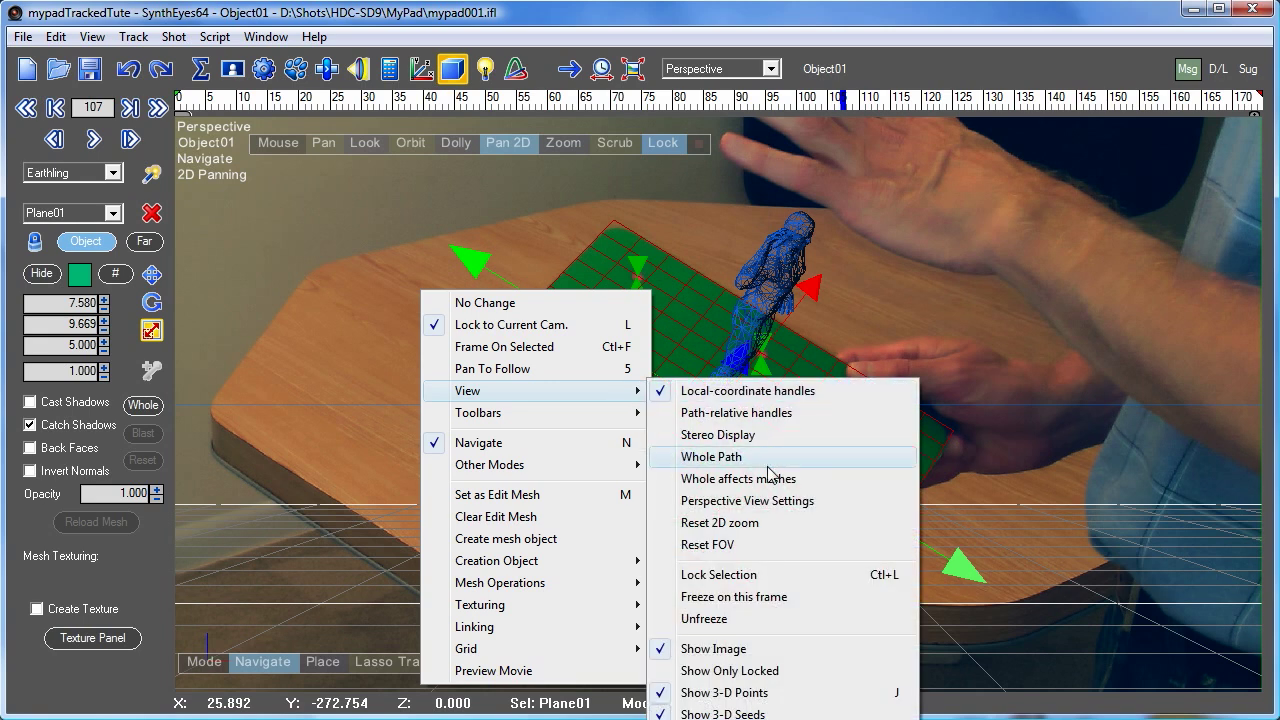
{"action": "left_click", "coordinate": [745, 391]}
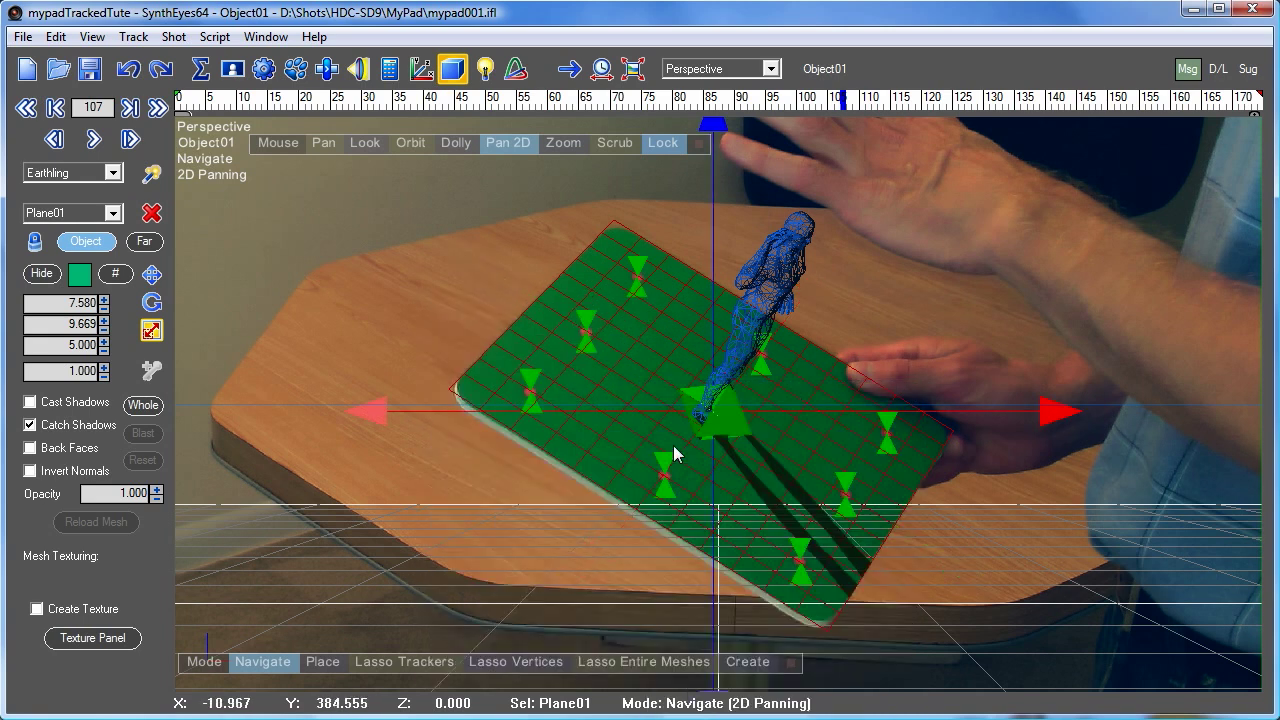
Switch to the Quad view in world coordinates at frame 98, showing the pad's path and the camera in the Top and Left views
{"action": "left_click_drag", "start_coordinate": [758, 102], "coordinate": [790, 100]}
{"action": "left_click", "coordinate": [688, 70]}
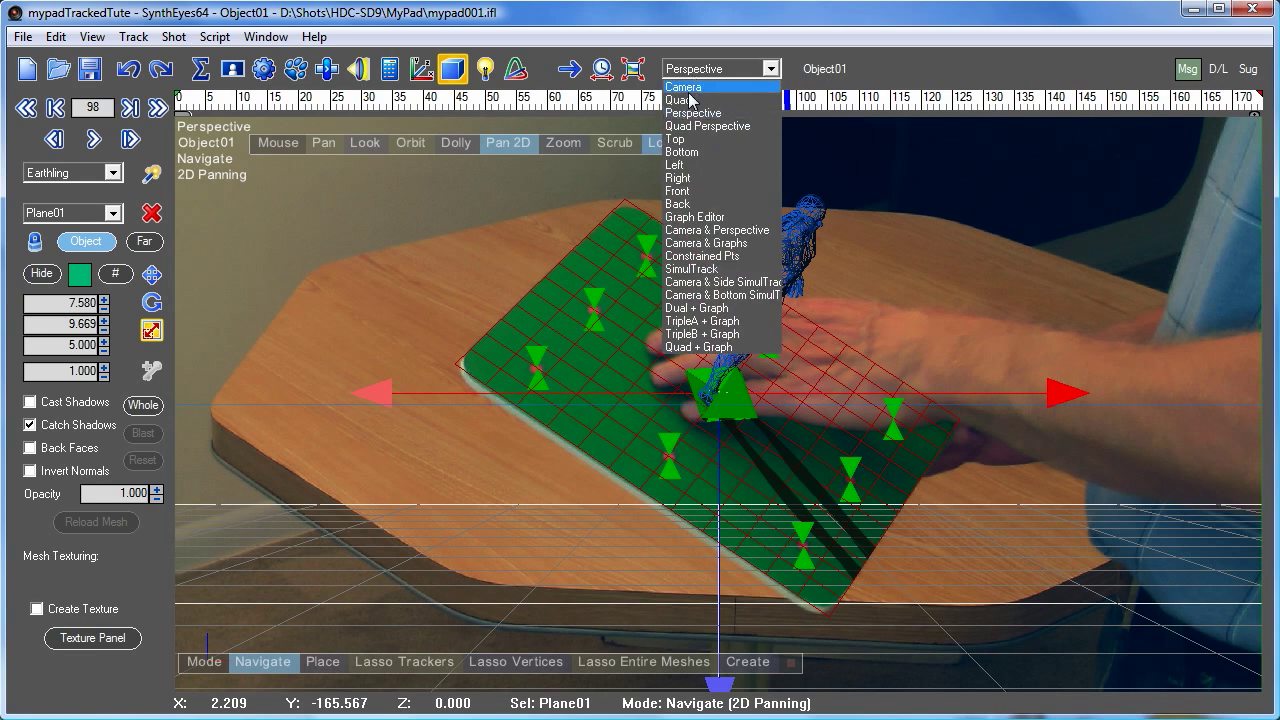
{"action": "left_click", "coordinate": [690, 100]}
{"action": "scroll", "coordinate": [407, 561], "scroll_direction": "down", "scroll_amount": 3}
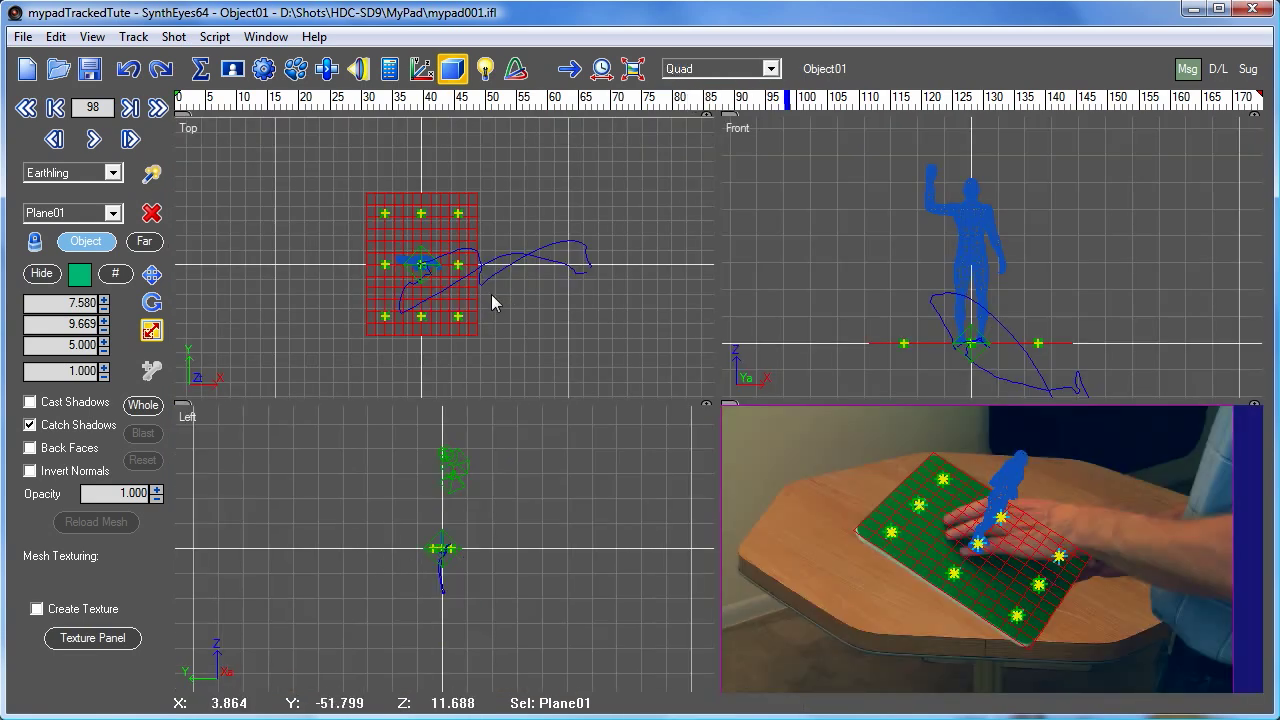
{"action": "left_click", "coordinate": [96, 249]}
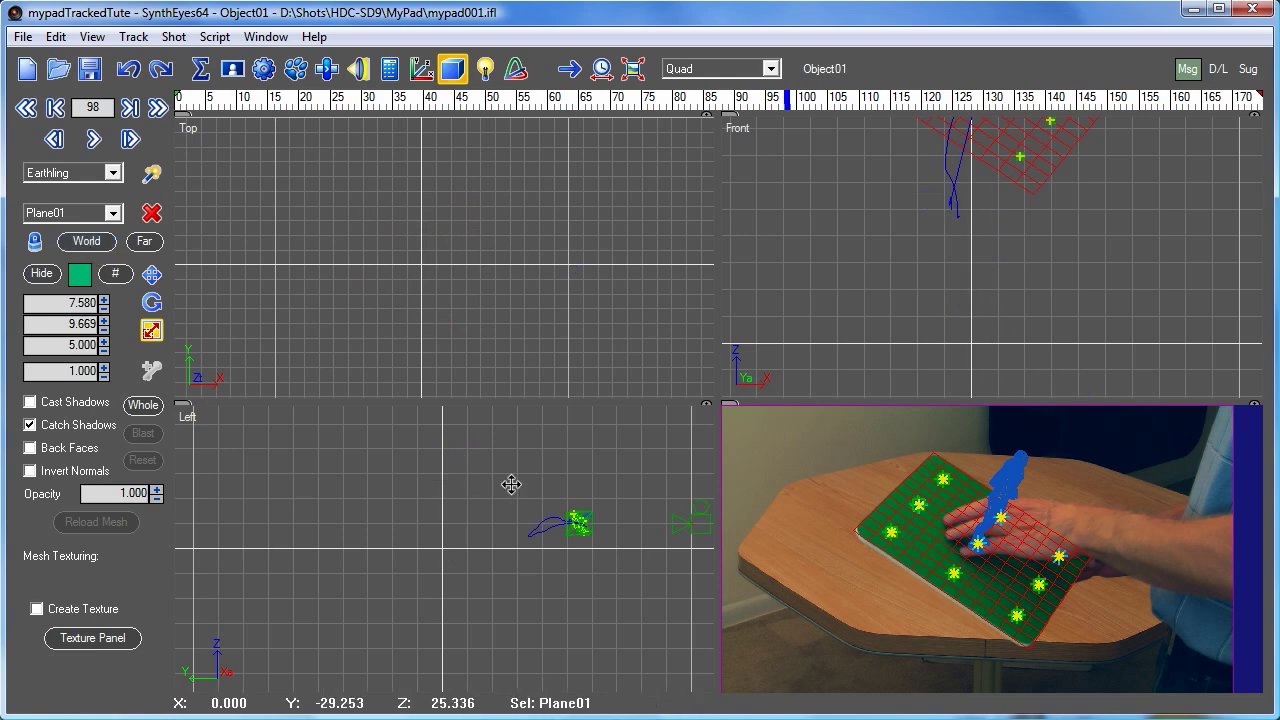
{"action": "middle_click_drag", "start_coordinate": [511, 483], "coordinate": [331, 486]}
{"action": "scroll", "coordinate": [459, 215], "scroll_direction": "down", "scroll_amount": 3}
{"action": "scroll", "coordinate": [459, 216], "scroll_direction": "down", "scroll_amount": 2}
{"action": "mouse_move", "coordinate": [457, 275]}
{"action": "middle_mouse_down"}
{"action": "mouse_move", "coordinate": [446, 260]}
{"action": "mouse_move", "coordinate": [443, 285]}
{"action": "middle_mouse_up"}
{"action": "middle_click_drag", "start_coordinate": [425, 352], "coordinate": [434, 208]}
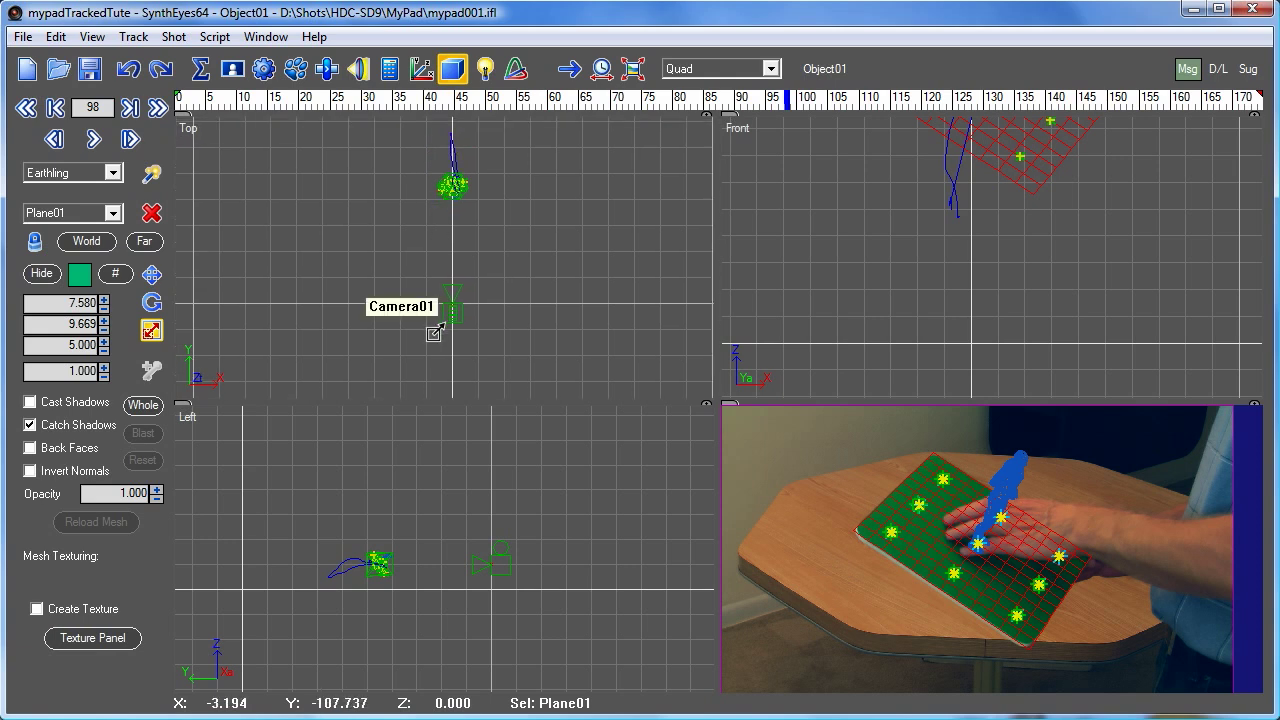
Examine the pad's motion relative to the stationary camera at frames 75, 138 and 0
{"action": "left_click_drag", "start_coordinate": [422, 104], "coordinate": [646, 126]}
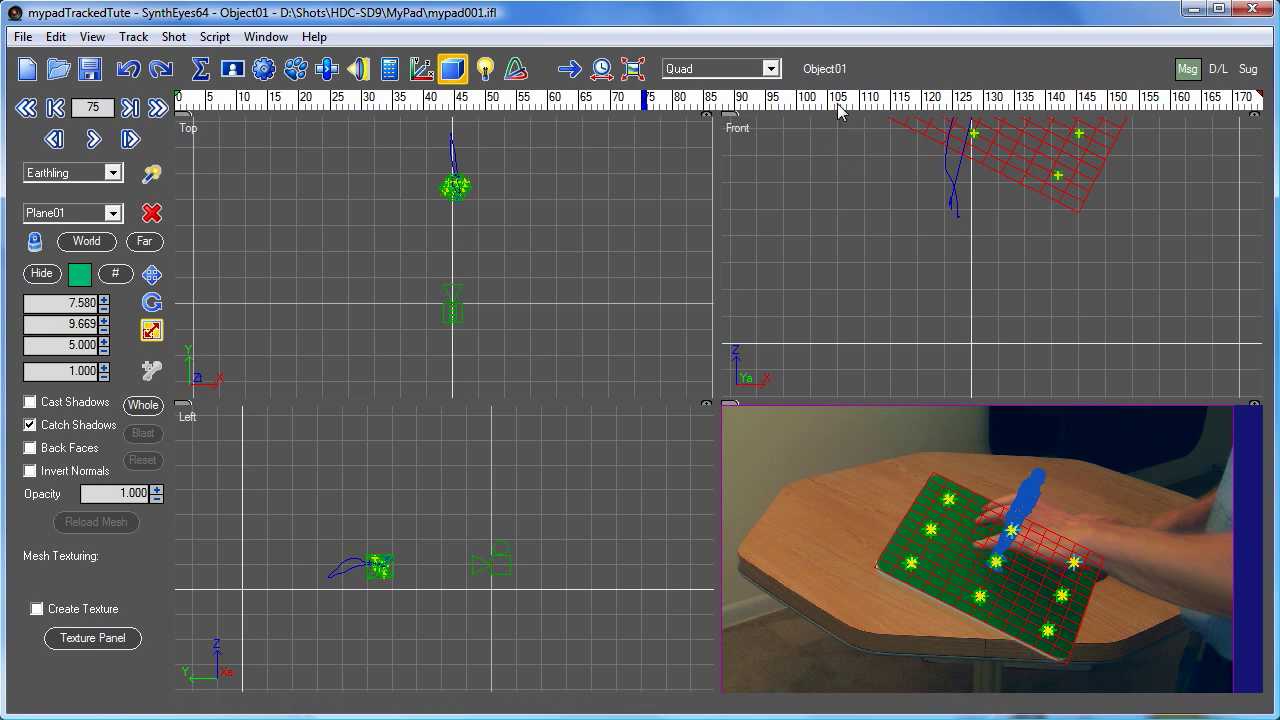
{"action": "left_click_drag", "start_coordinate": [840, 112], "coordinate": [1036, 110]}
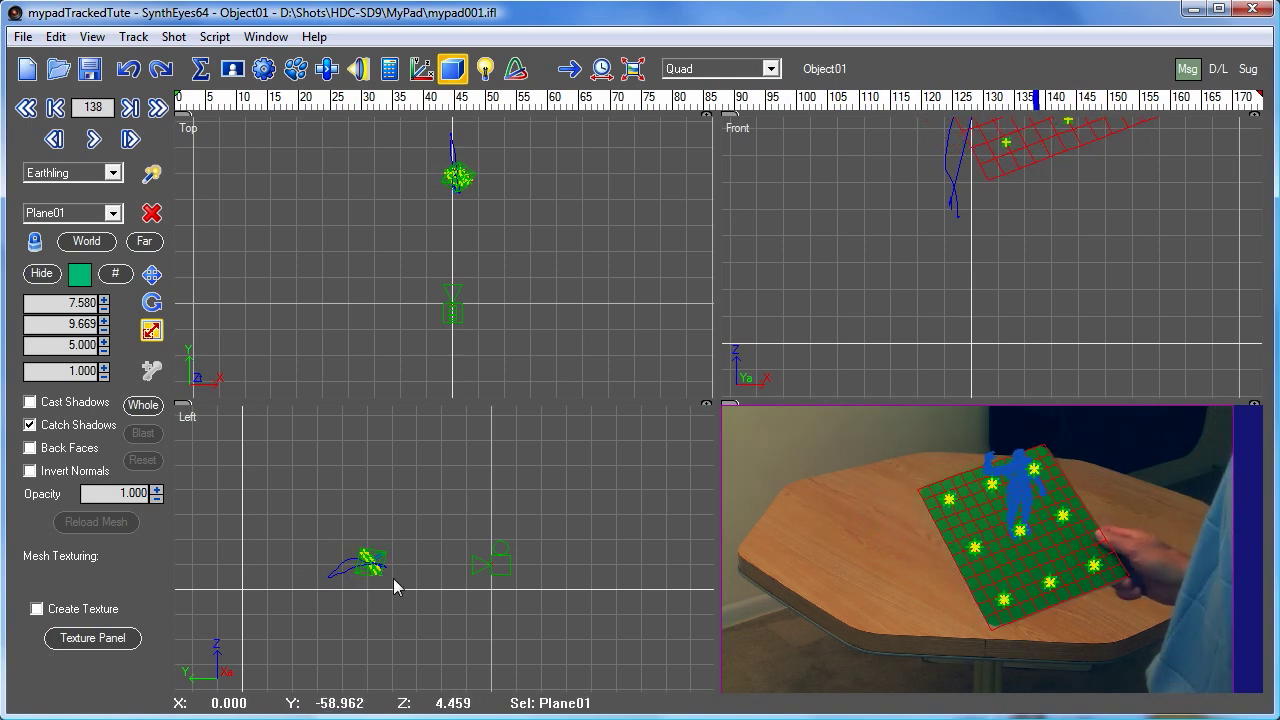
{"action": "left_click_drag", "start_coordinate": [646, 99], "coordinate": [178, 102]}
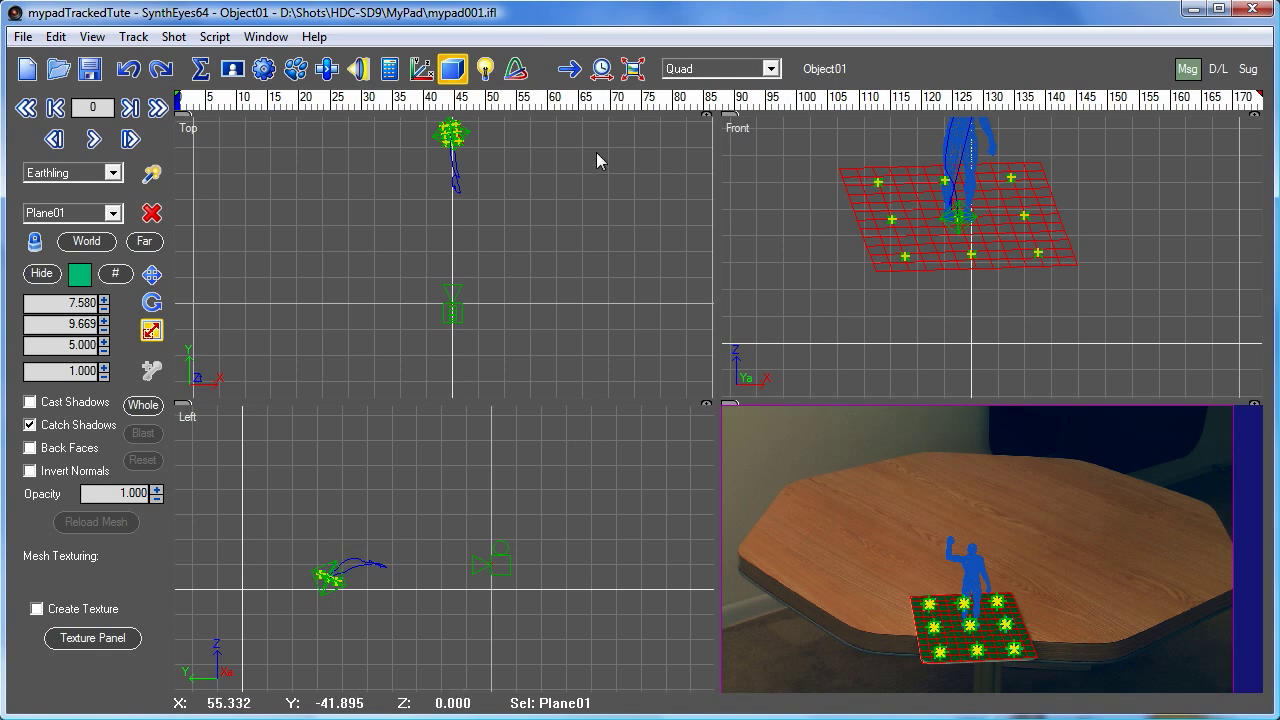
Align the world grid and axes to the pad's plane at frame 0 in the Perspective view
{"action": "left_click", "coordinate": [705, 70]}
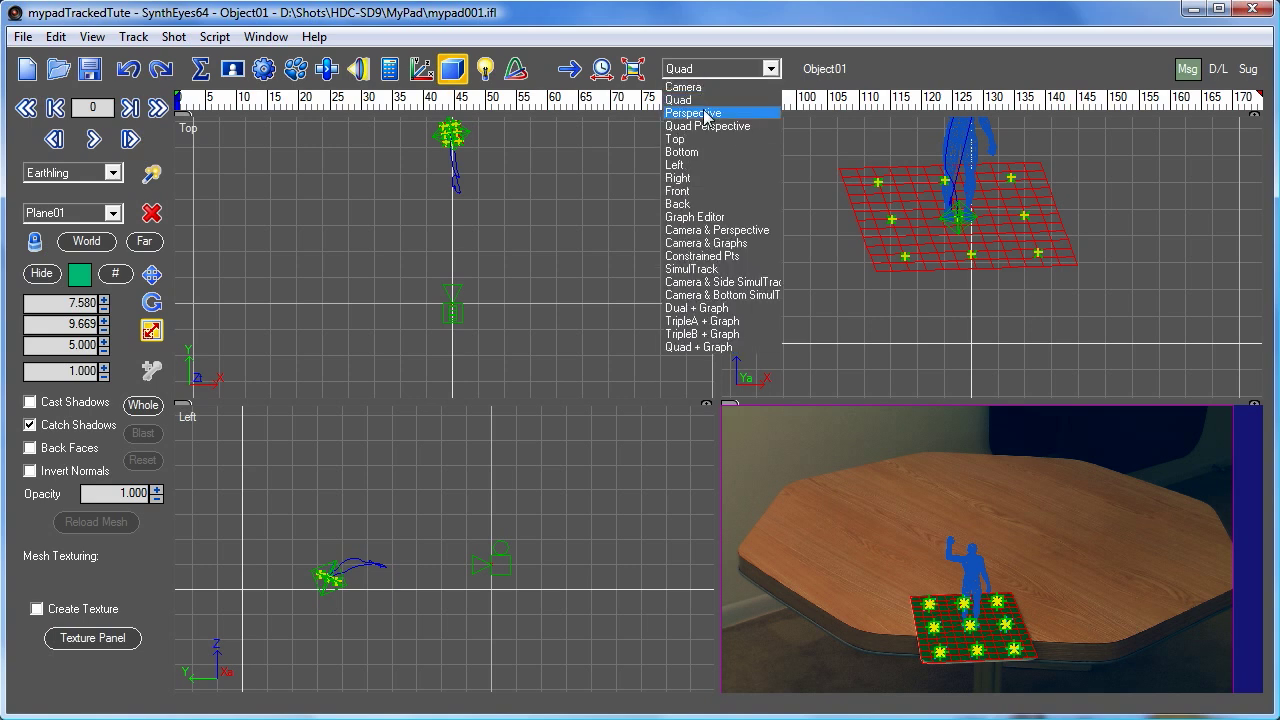
{"action": "left_click", "coordinate": [705, 114]}
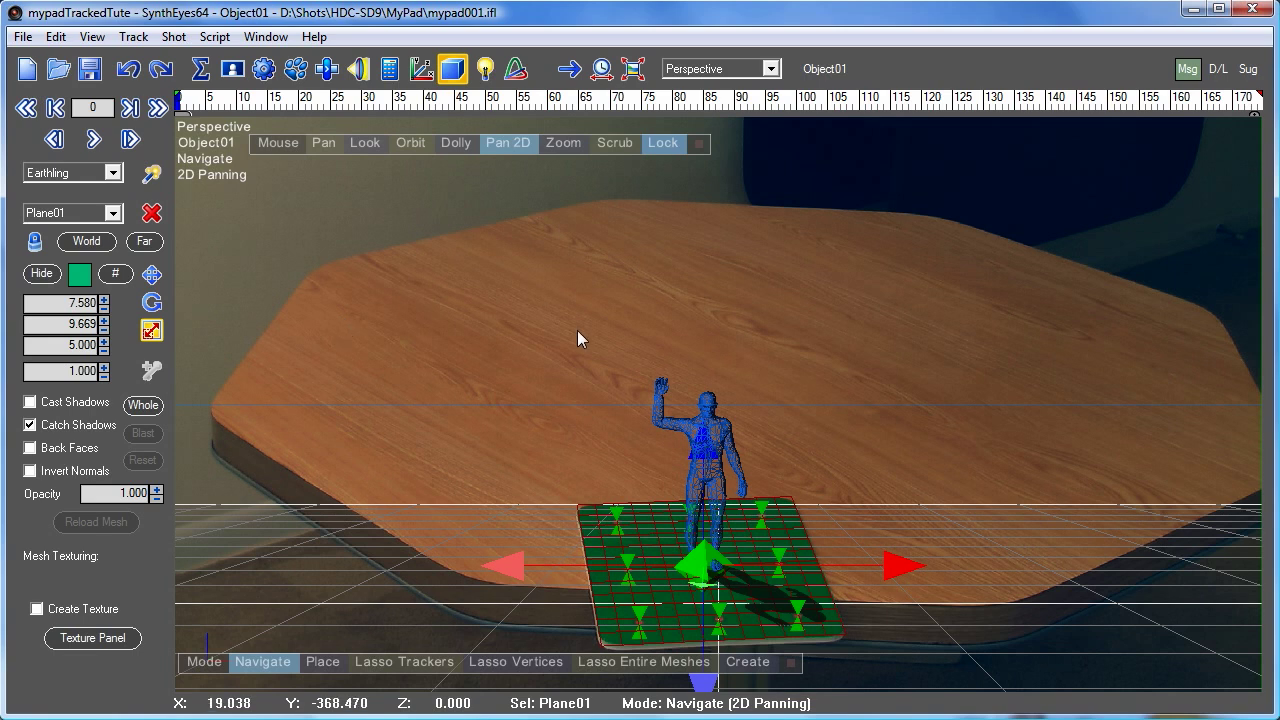
{"action": "right_click", "coordinate": [459, 131]}
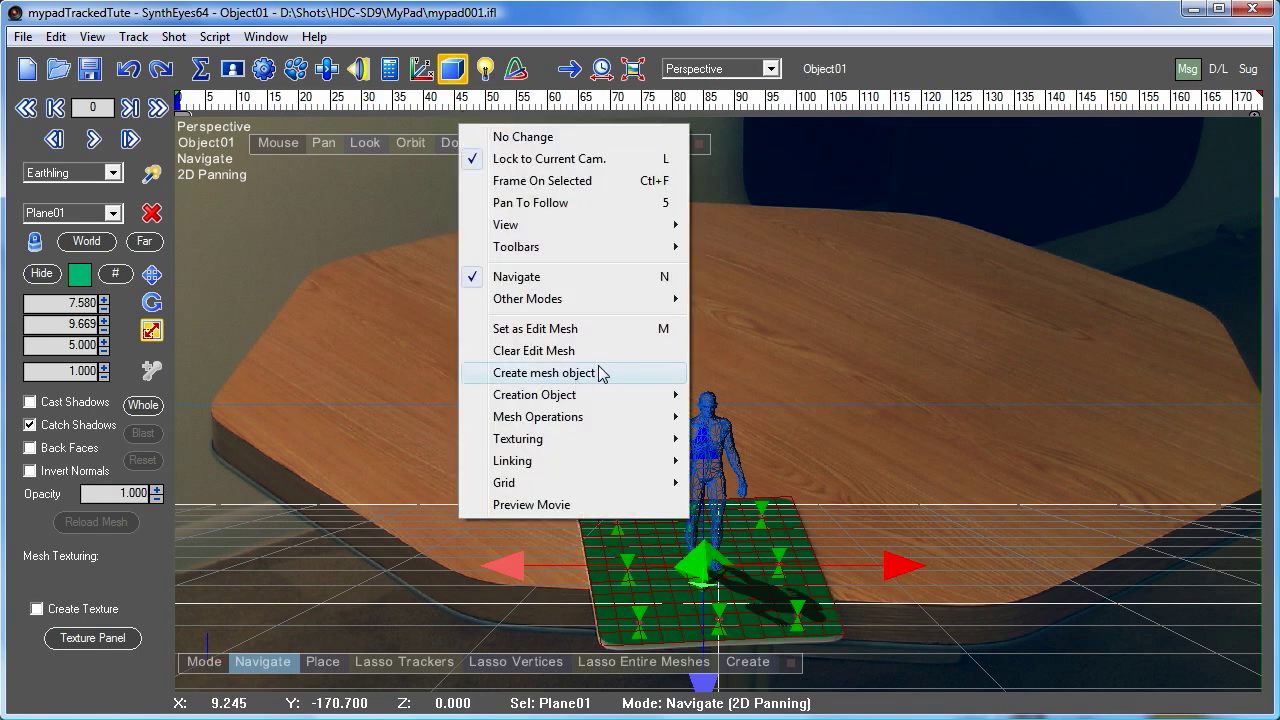
{"action": "mouse_move", "coordinate": [545, 482]}
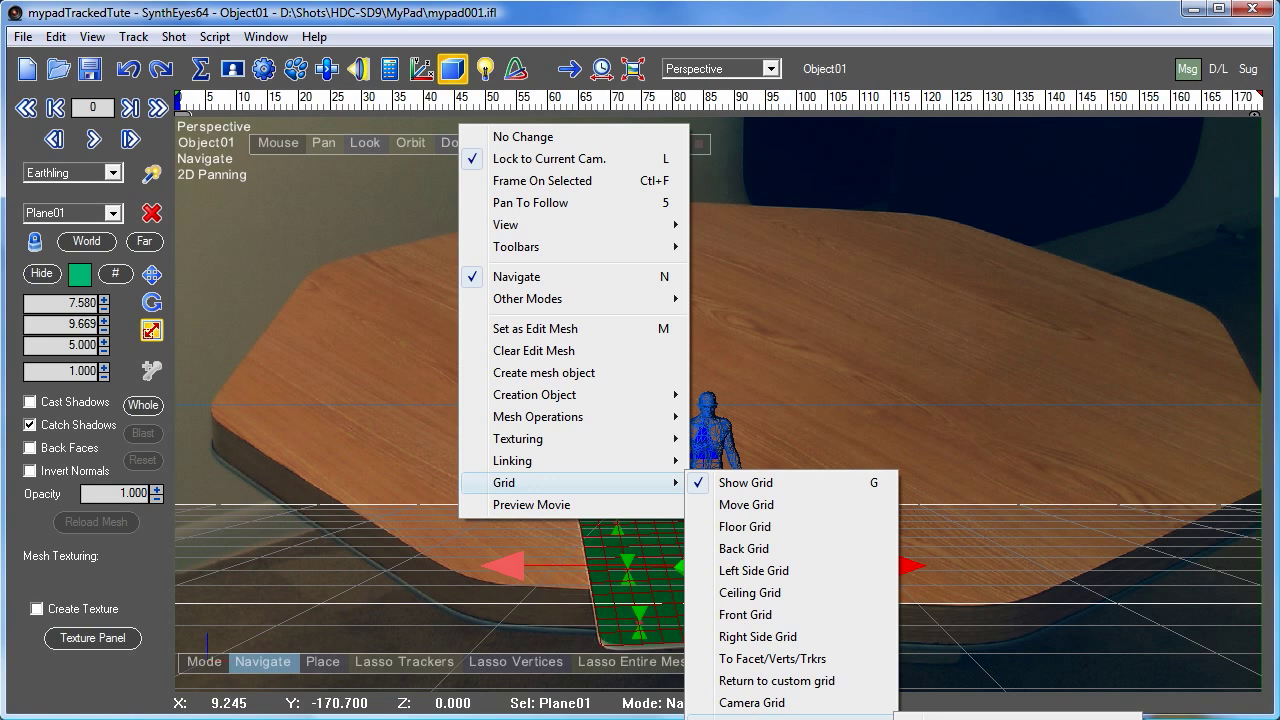
{"action": "left_click", "coordinate": [985, 718]}
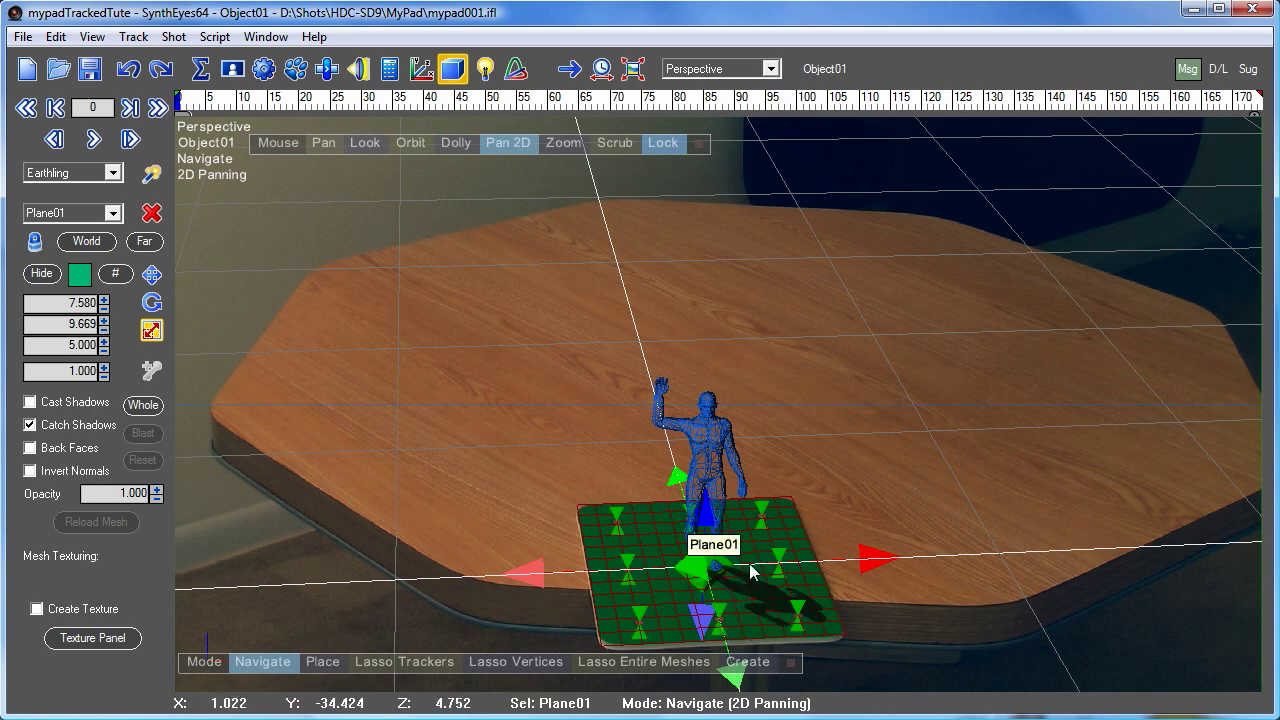
Make Camera01 the active object and set the Perspective view to the floor grid
{"action": "left_click", "coordinate": [820, 72]}
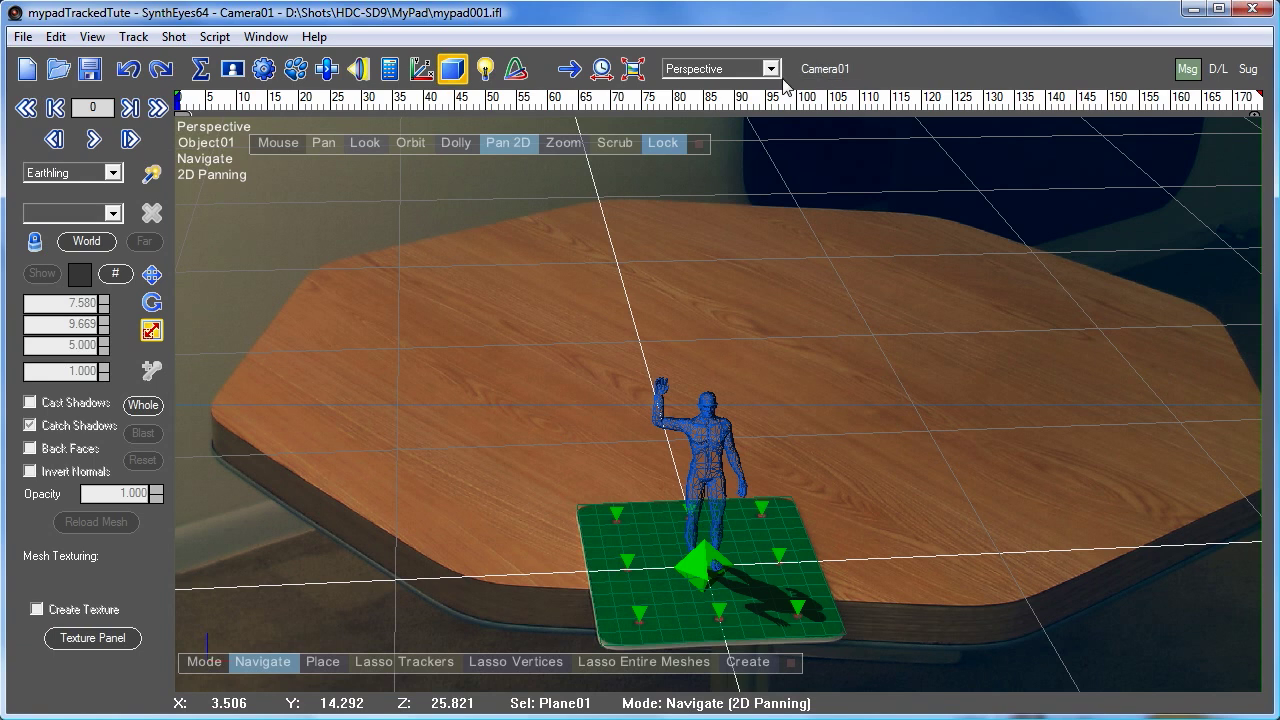
{"action": "right_click", "coordinate": [752, 141]}
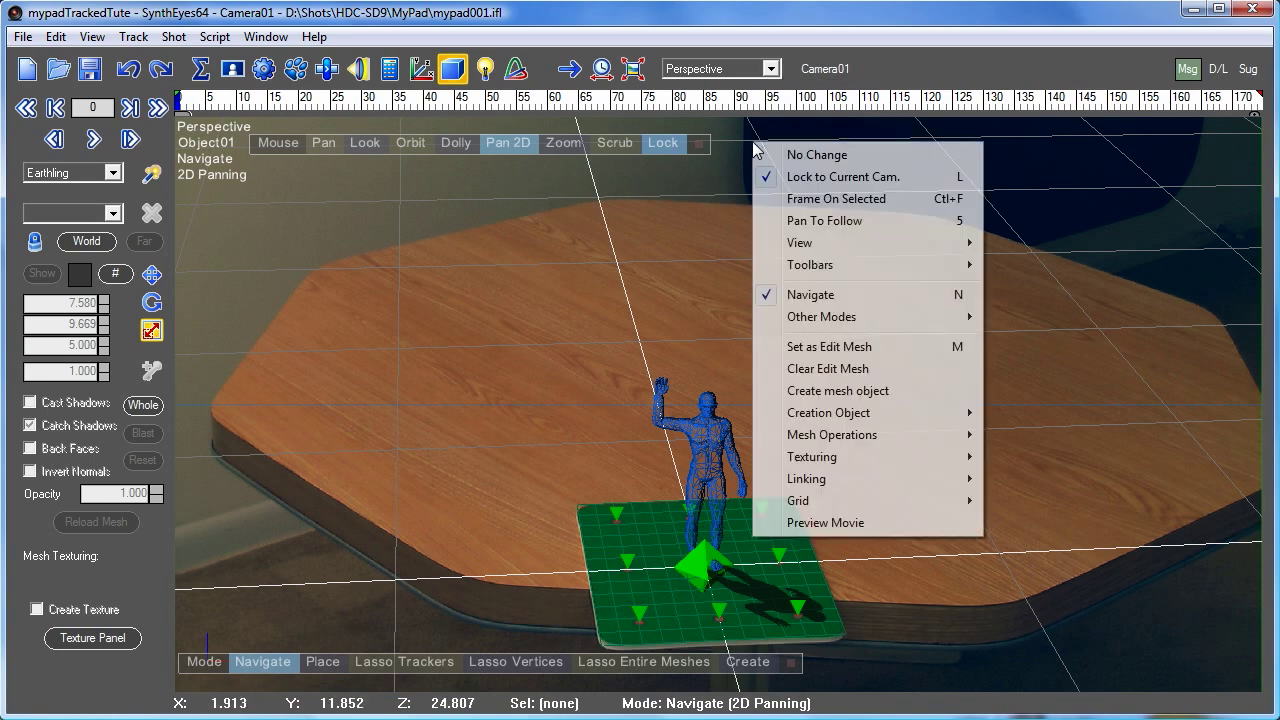
{"action": "mouse_move", "coordinate": [903, 507]}
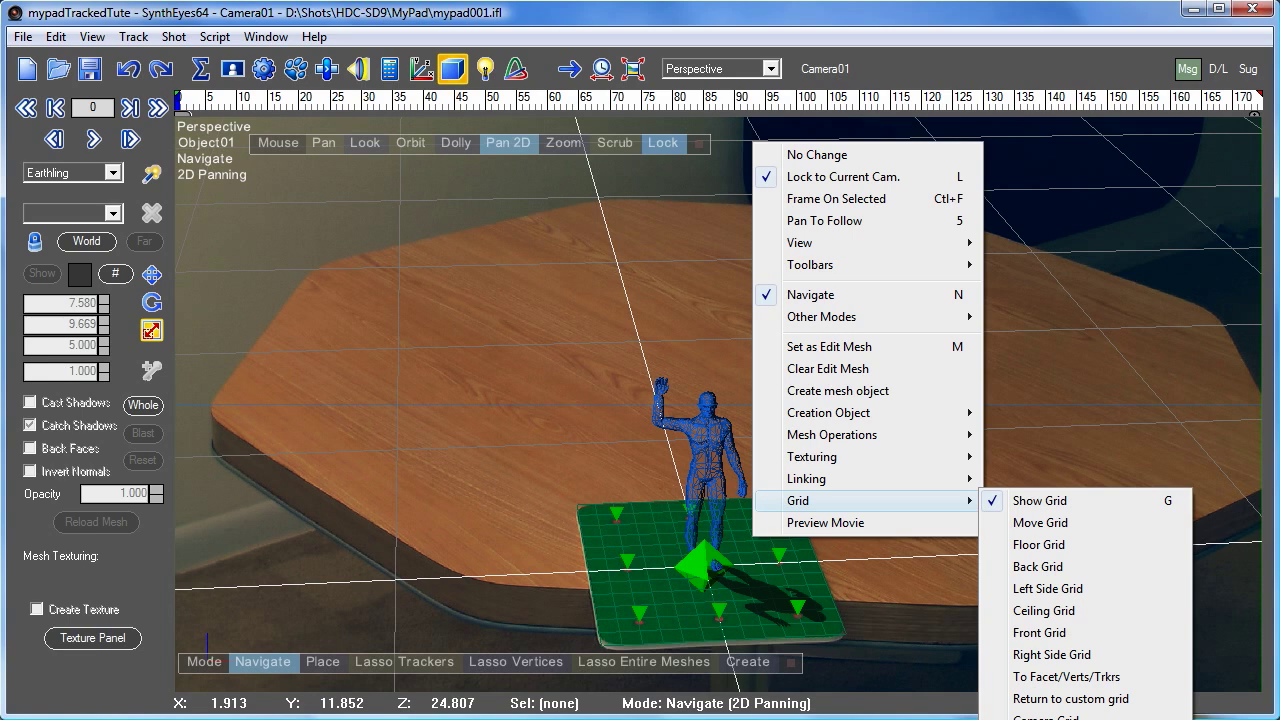
{"action": "left_click", "coordinate": [1039, 544]}
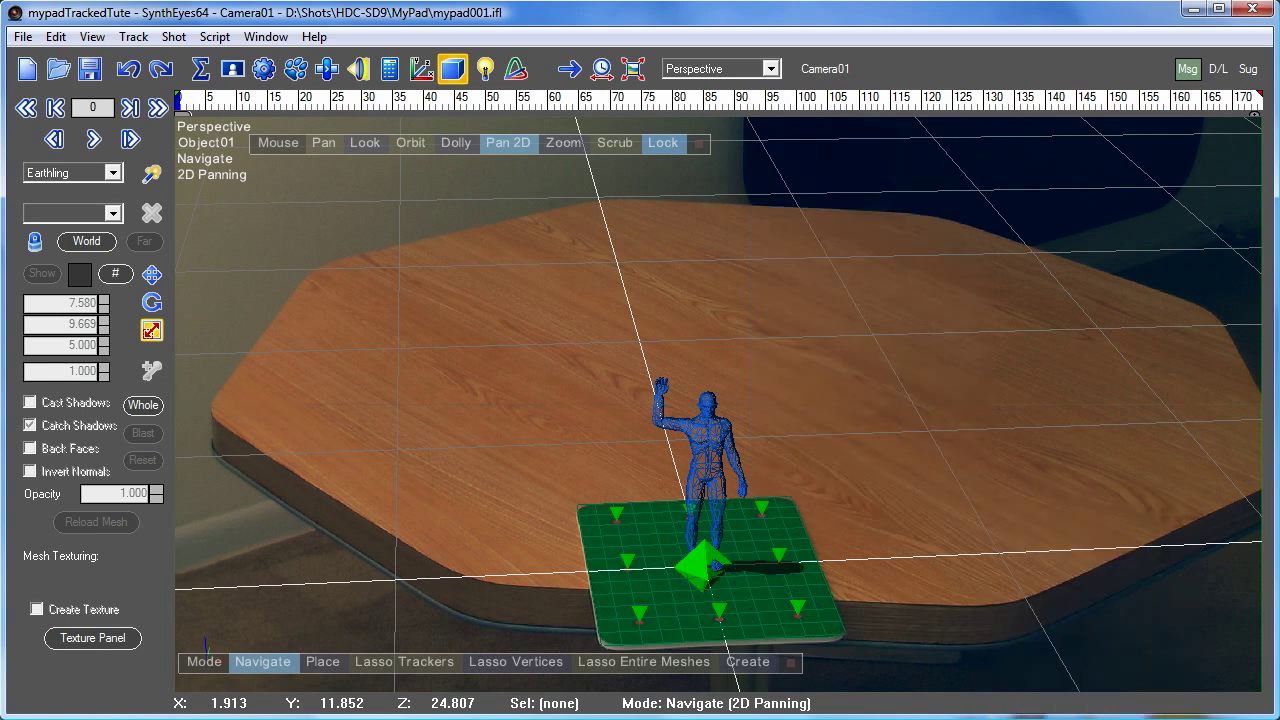
Switch to the Quad Perspective view, with the pad's path and the camera centred in the Left view
{"action": "left_click", "coordinate": [729, 69]}
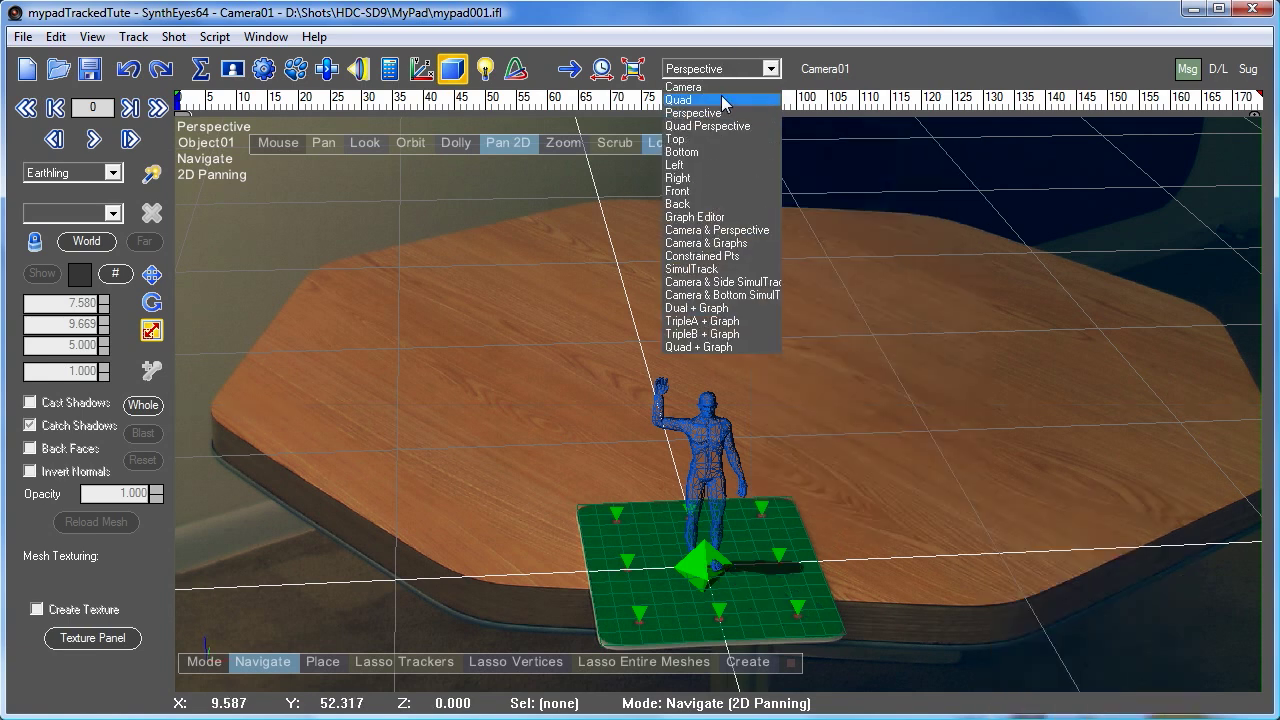
{"action": "left_click", "coordinate": [716, 126]}
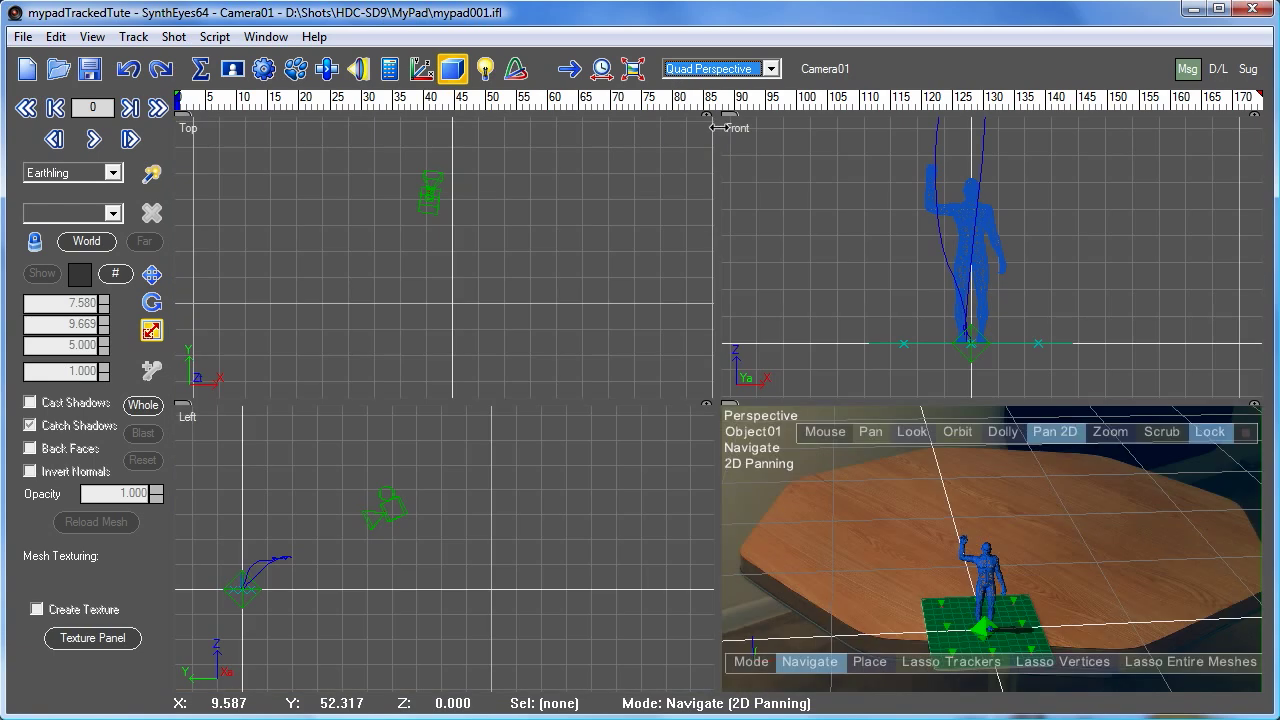
{"action": "middle_click_drag", "start_coordinate": [275, 588], "coordinate": [413, 576]}
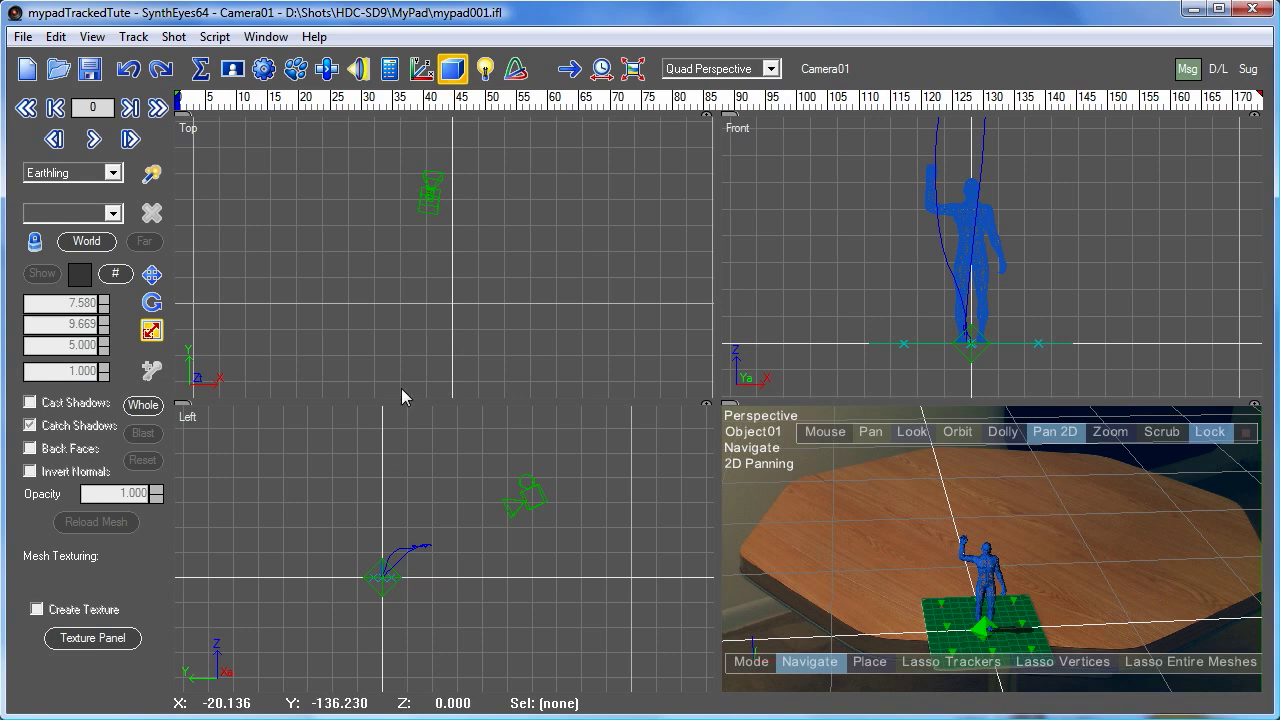
Examine the pad's motion in the realigned world at frames 163 and 171
{"action": "left_click", "coordinate": [308, 99]}
{"action": "mouse_move", "coordinate": [308, 99]}
{"action": "left_mouse_down"}
{"action": "mouse_move", "coordinate": [294, 104]}
{"action": "mouse_move", "coordinate": [563, 150]}
{"action": "mouse_move", "coordinate": [1246, 217]}
{"action": "mouse_move", "coordinate": [1188, 212]}
{"action": "left_mouse_up"}
{"action": "middle_click_drag", "start_coordinate": [360, 232], "coordinate": [323, 382]}
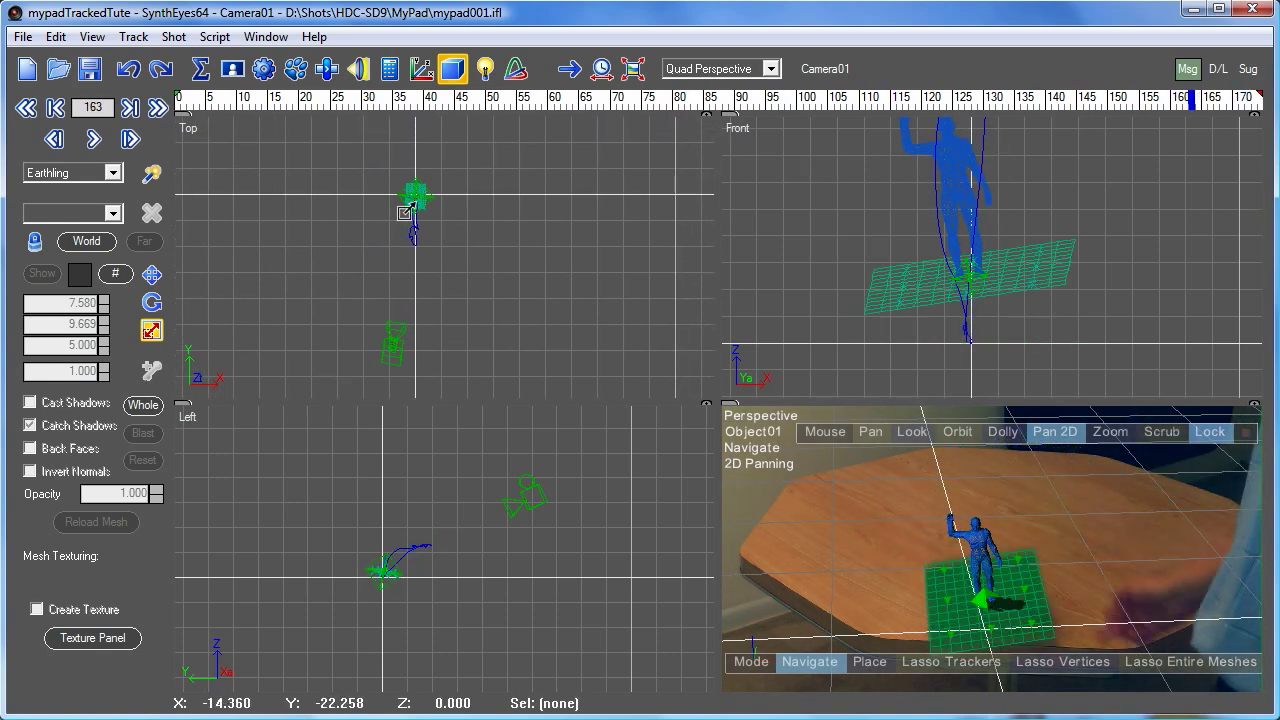
{"action": "left_click_drag", "start_coordinate": [690, 98], "coordinate": [1258, 98]}
{"action": "mouse_move", "coordinate": [1258, 153]}
{"action": "left_mouse_down"}
{"action": "mouse_move", "coordinate": [1165, 151]}
{"action": "mouse_move", "coordinate": [1239, 146]}
{"action": "left_mouse_up"}
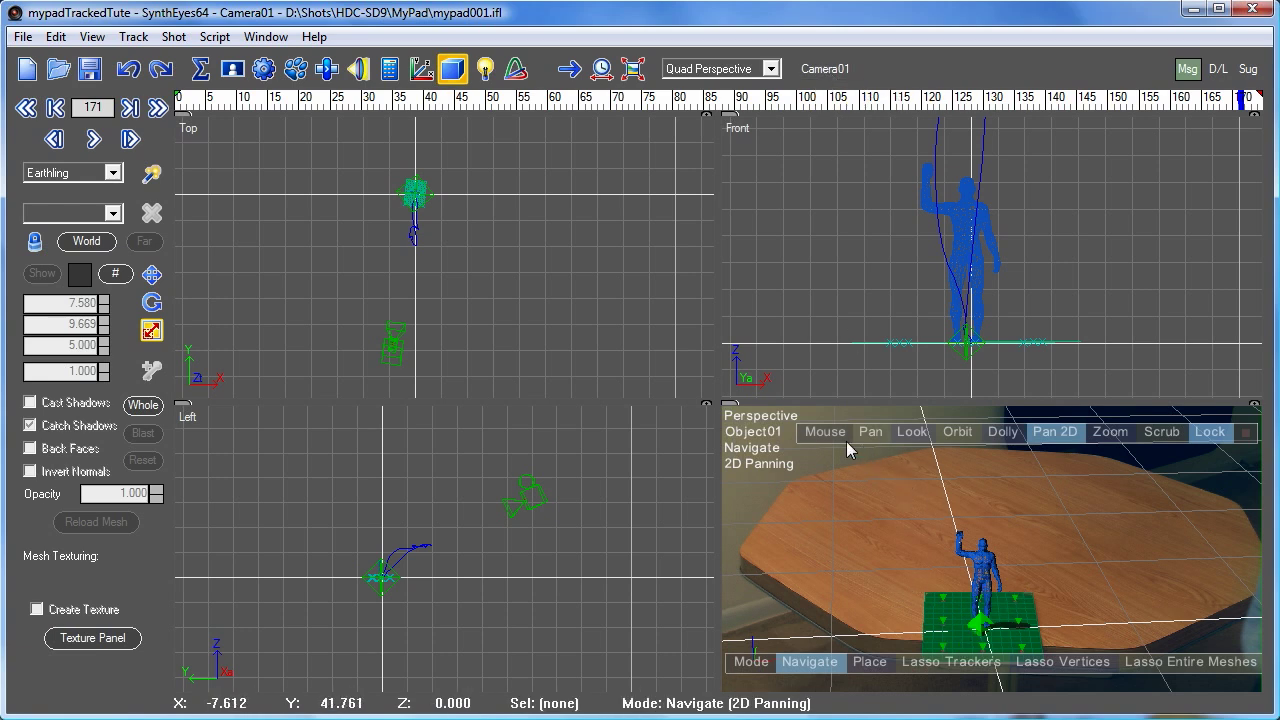
Create a world-space plane about 10.48 by 22.46 in size in the Top view, overlapping the pad's negative-X side
{"action": "scroll", "coordinate": [380, 192], "scroll_direction": "up", "scroll_amount": 1}
{"action": "scroll", "coordinate": [377, 187], "scroll_direction": "up", "scroll_amount": 1}
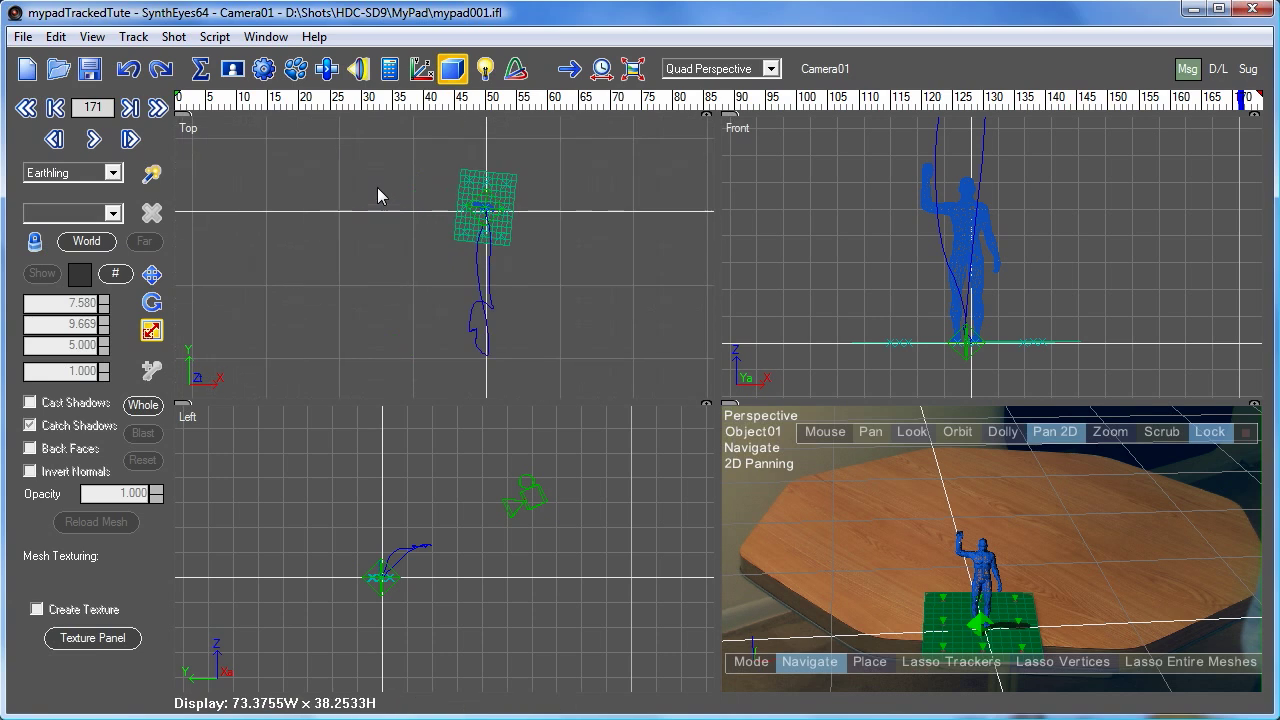
{"action": "right_click", "coordinate": [400, 250]}
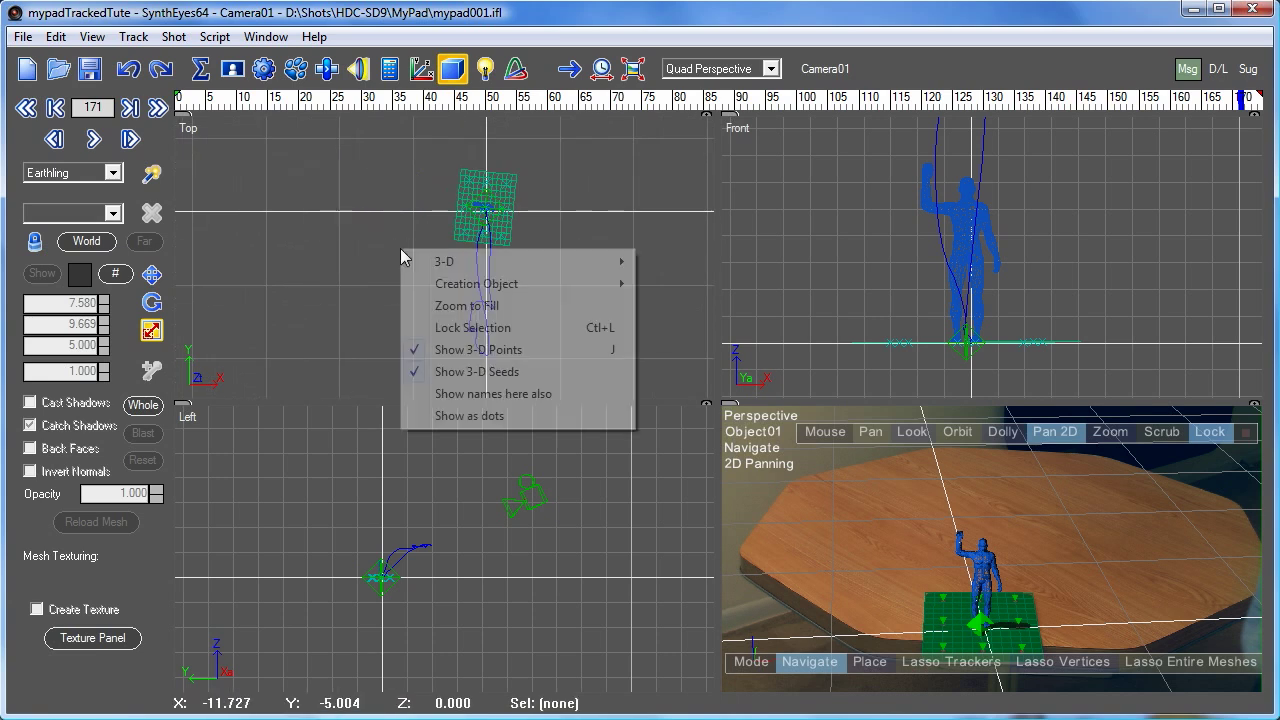
{"action": "mouse_move", "coordinate": [535, 284]}
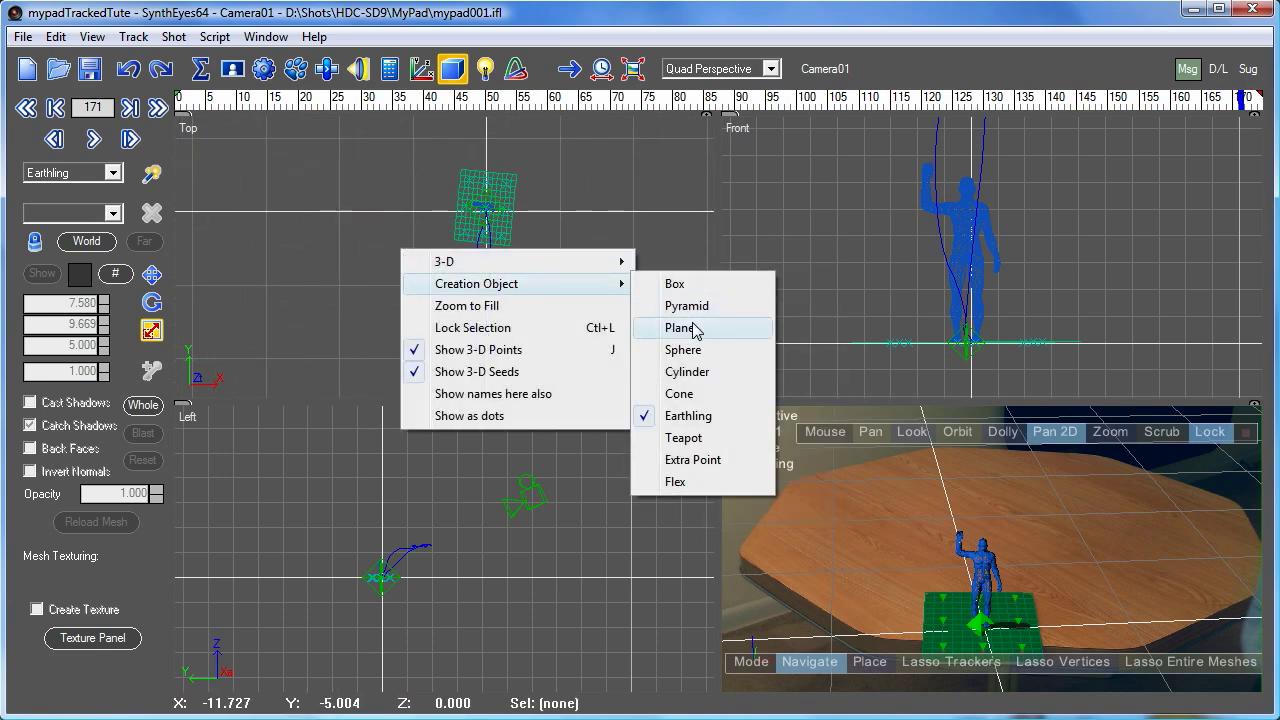
{"action": "left_click", "coordinate": [689, 336]}
{"action": "left_click_drag", "start_coordinate": [404, 247], "coordinate": [482, 83]}
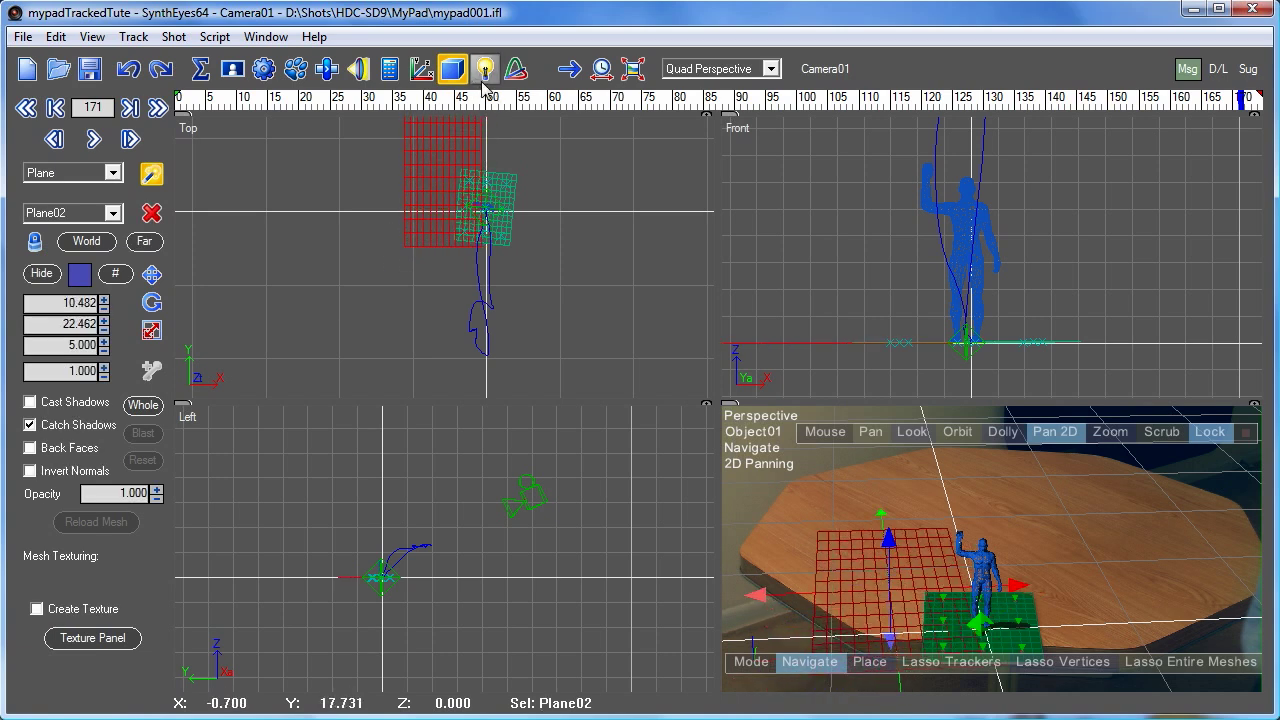
Create a second Earthling figure scaled to about 6.89, standing on the new world-space plane beside the pad
{"action": "right_click", "coordinate": [389, 265]}
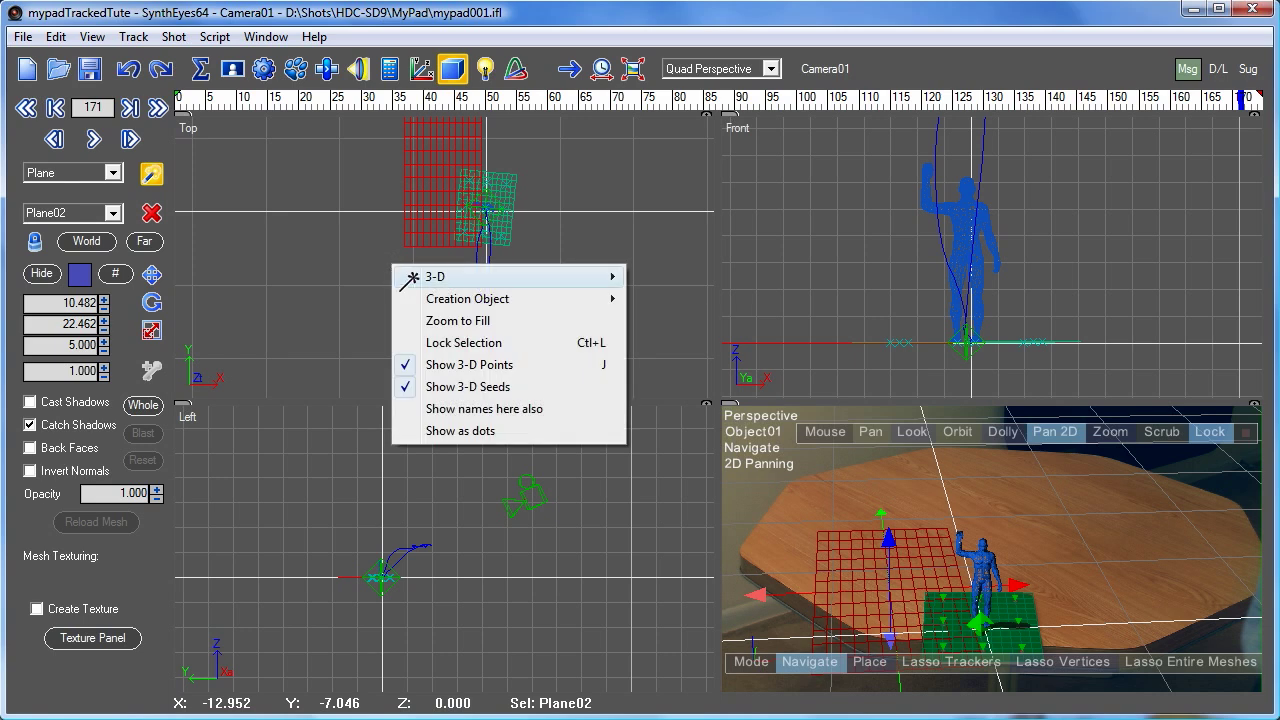
{"action": "mouse_move", "coordinate": [455, 298]}
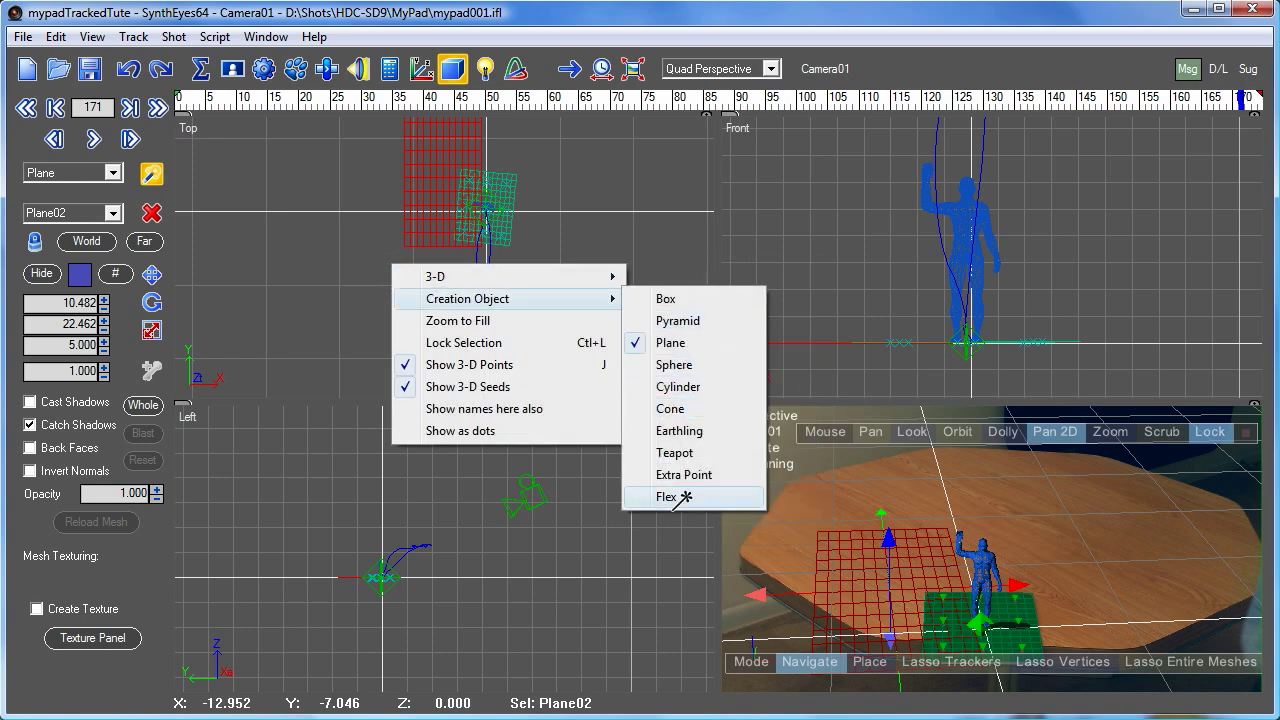
{"action": "left_click", "coordinate": [682, 430]}
{"action": "left_click_drag", "start_coordinate": [437, 189], "coordinate": [450, 150]}
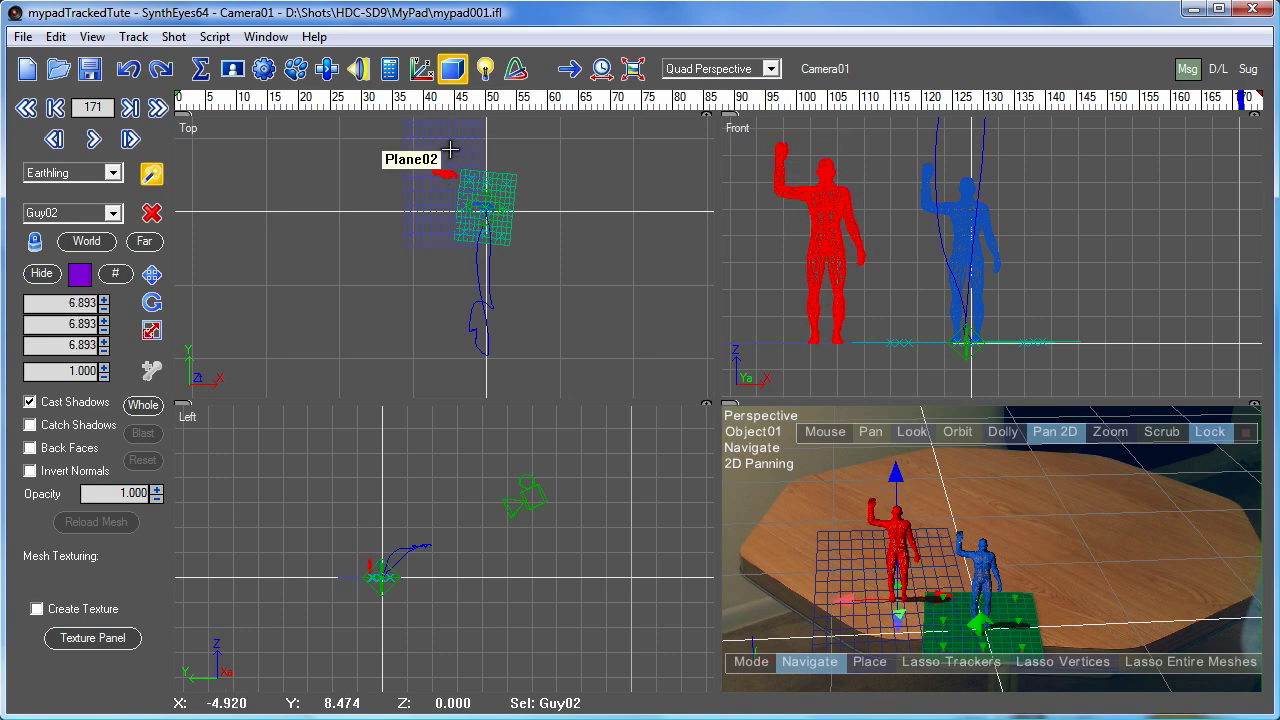
{"action": "right_click", "coordinate": [447, 151]}
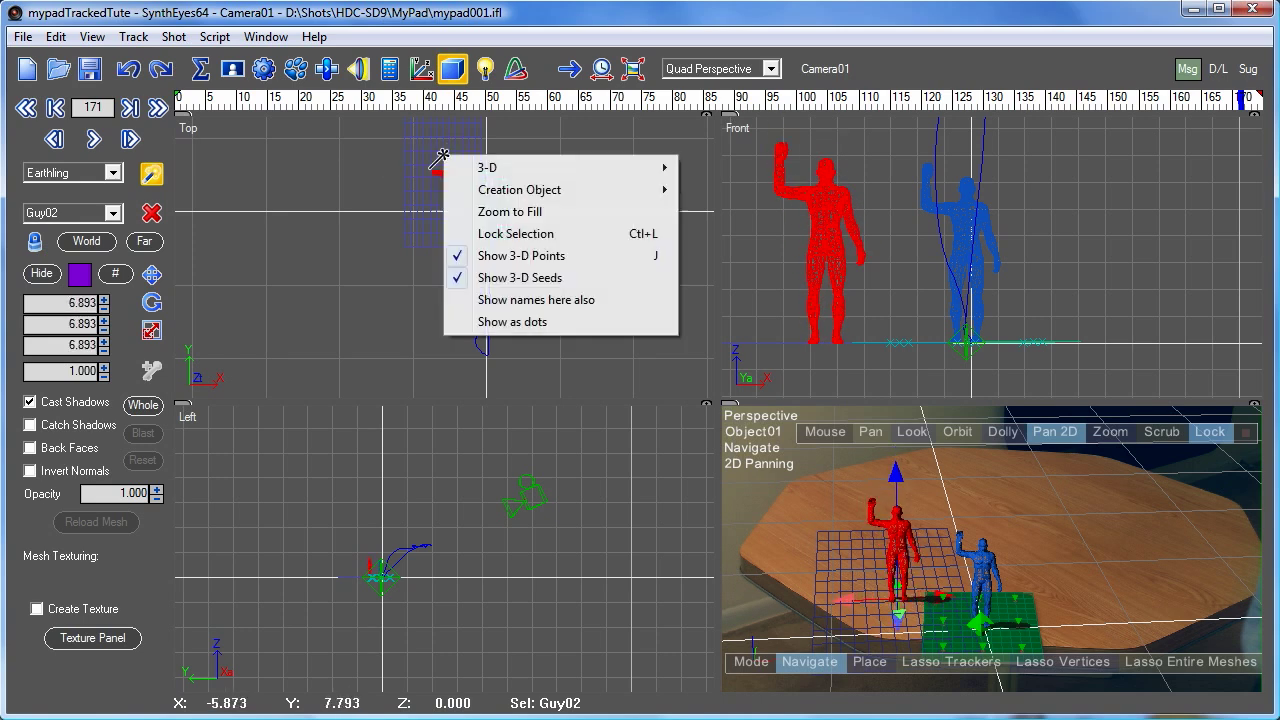
Select the world-space figure Guy02, lock the selection and rotate the figure to about 33.67 degrees in the Top view
{"action": "mouse_move", "coordinate": [543, 178]}
{"action": "left_click", "coordinate": [690, 190]}
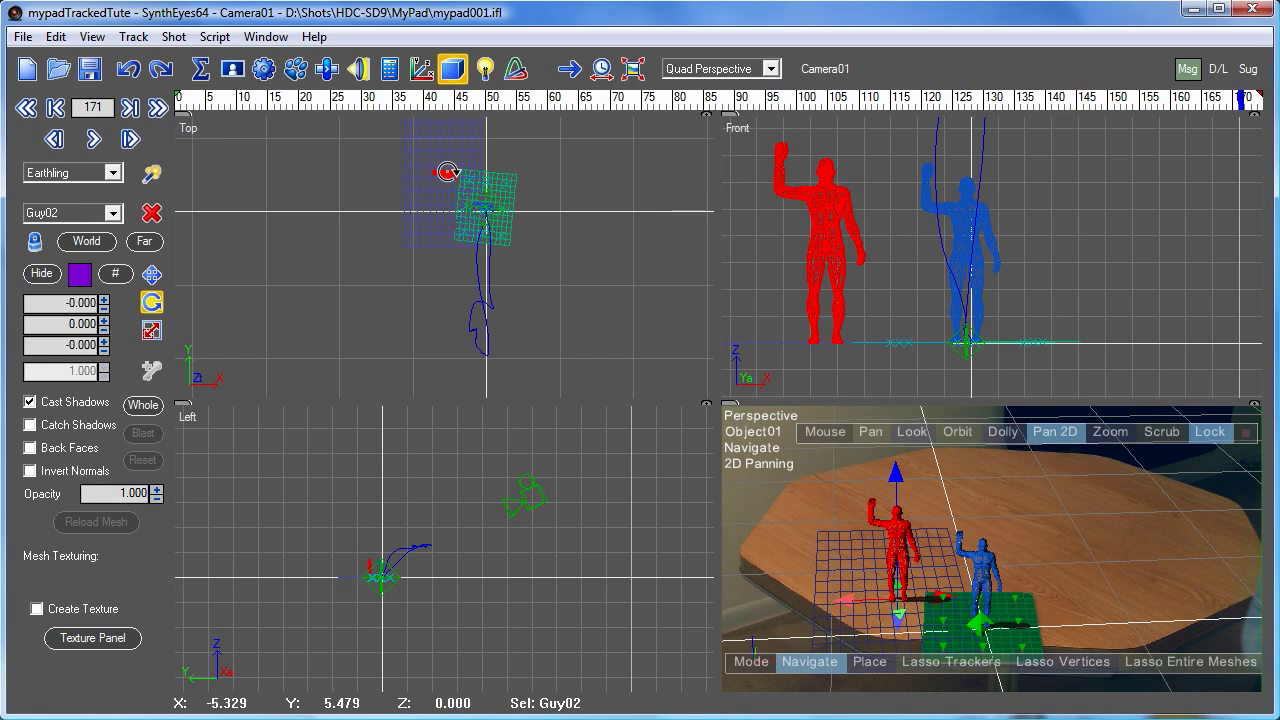
{"action": "left_click_drag", "start_coordinate": [443, 171], "coordinate": [443, 140]}
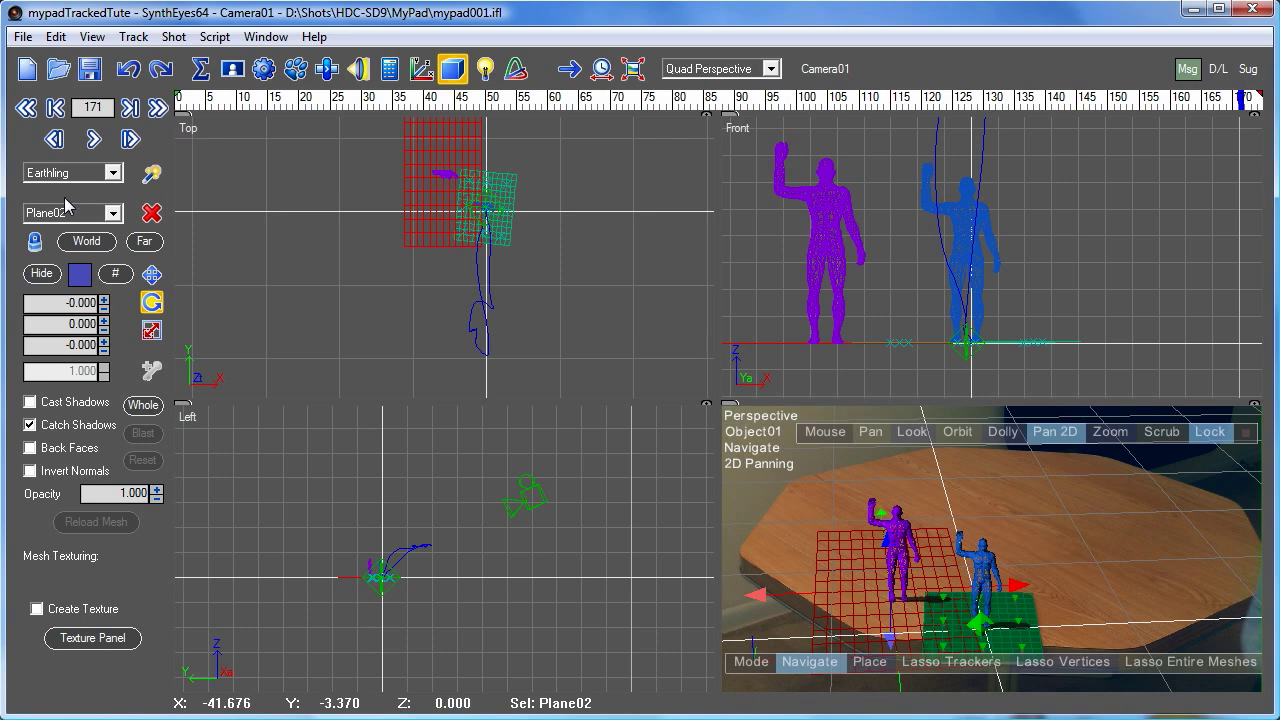
{"action": "left_click", "coordinate": [113, 213]}
{"action": "left_click", "coordinate": [87, 247]}
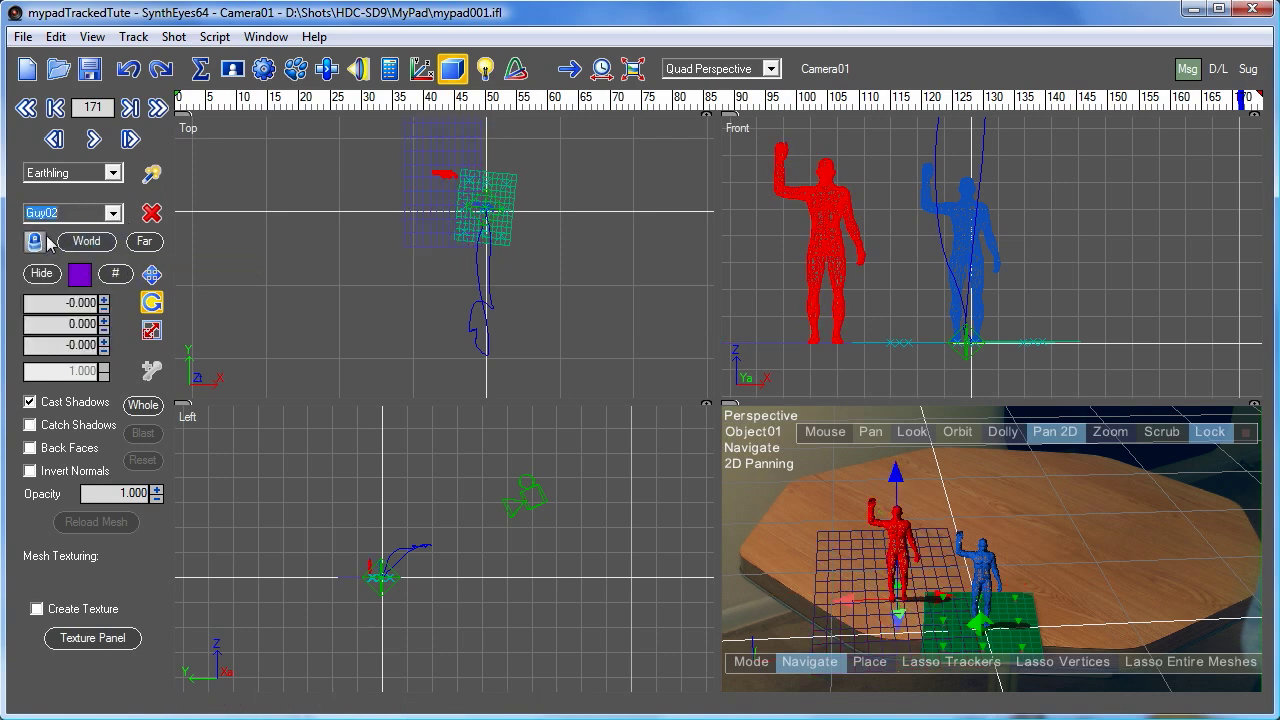
{"action": "left_click_drag", "start_coordinate": [445, 176], "coordinate": [448, 177]}
{"action": "left_click_drag", "start_coordinate": [447, 78], "coordinate": [445, 74]}
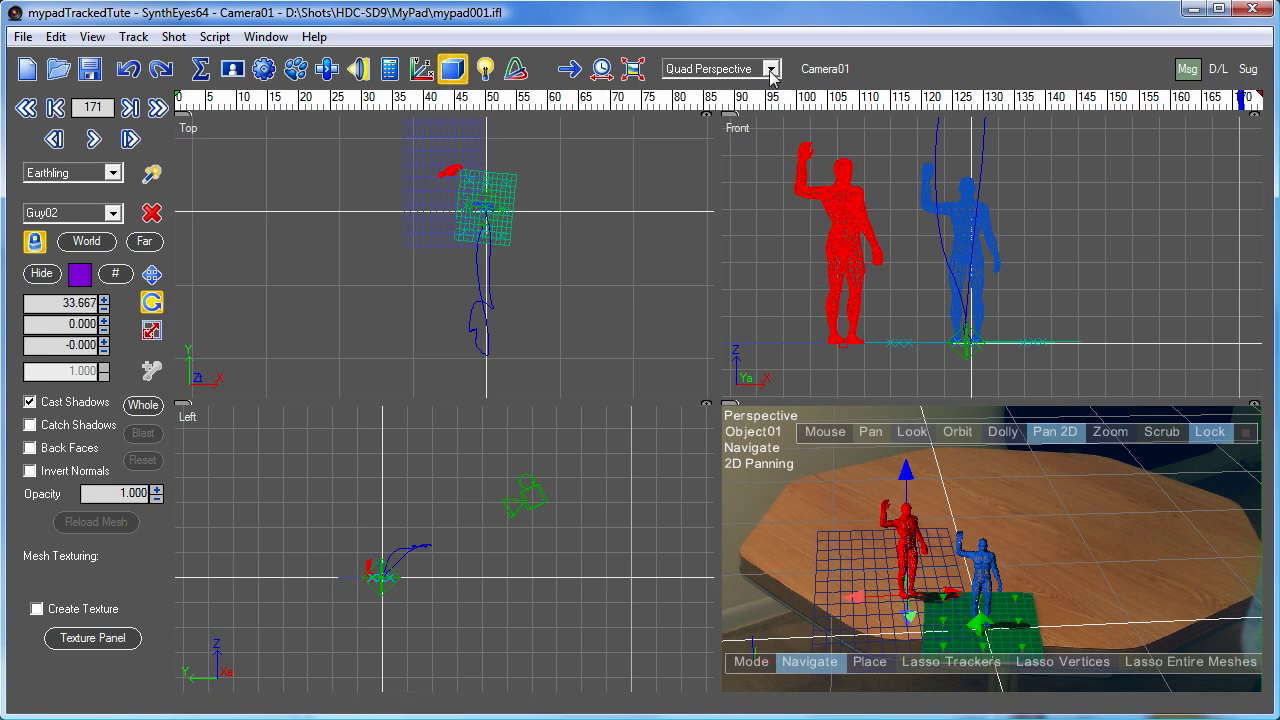
Switch to the full Perspective view and display the meshes as solid instead of wireframe
{"action": "left_click", "coordinate": [716, 72]}
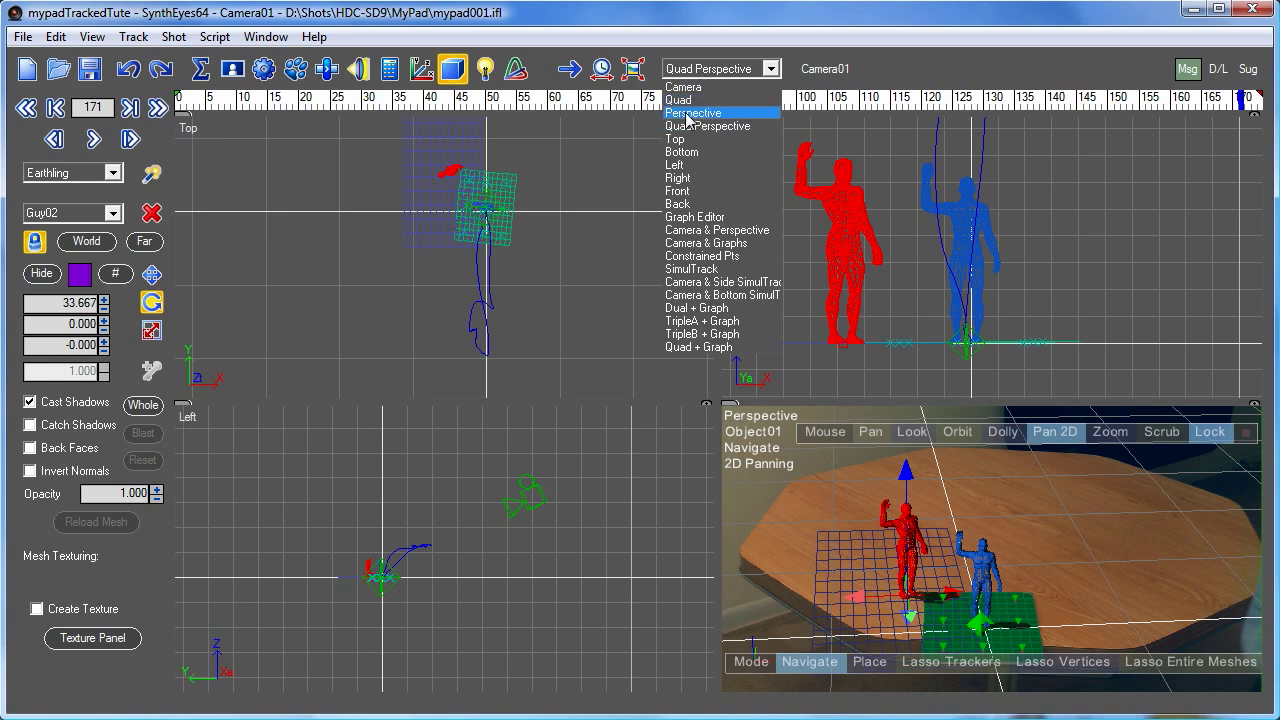
{"action": "left_click", "coordinate": [686, 108]}
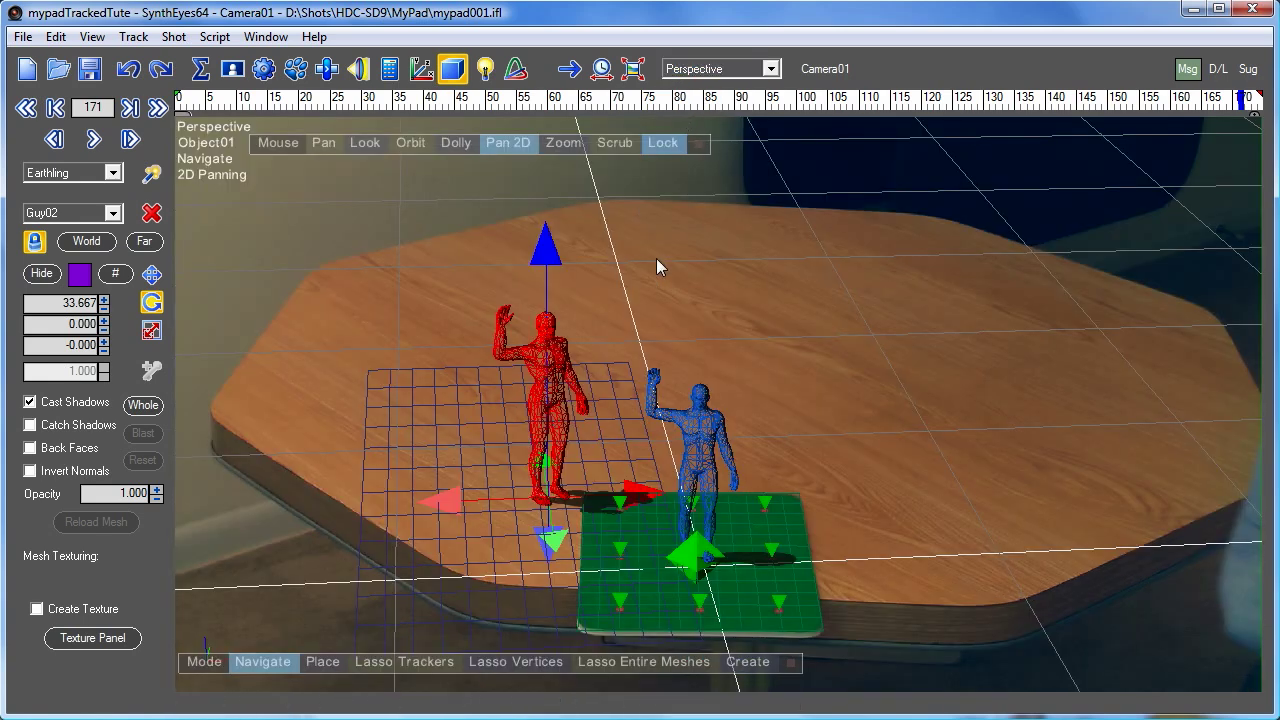
{"action": "key", "text": "w"}
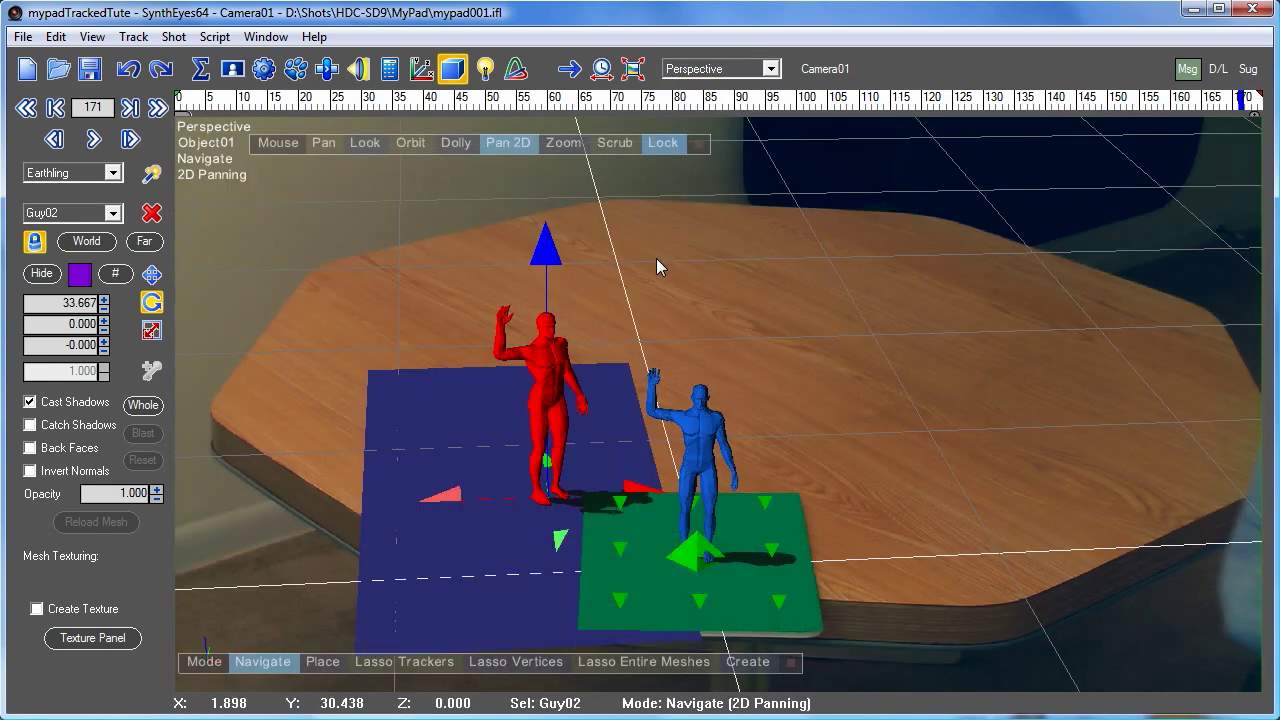
Return to frame 0 and set the playback rate to Normal Speed
{"action": "left_click_drag", "start_coordinate": [321, 106], "coordinate": [138, 133]}
{"action": "left_click", "coordinate": [92, 36]}
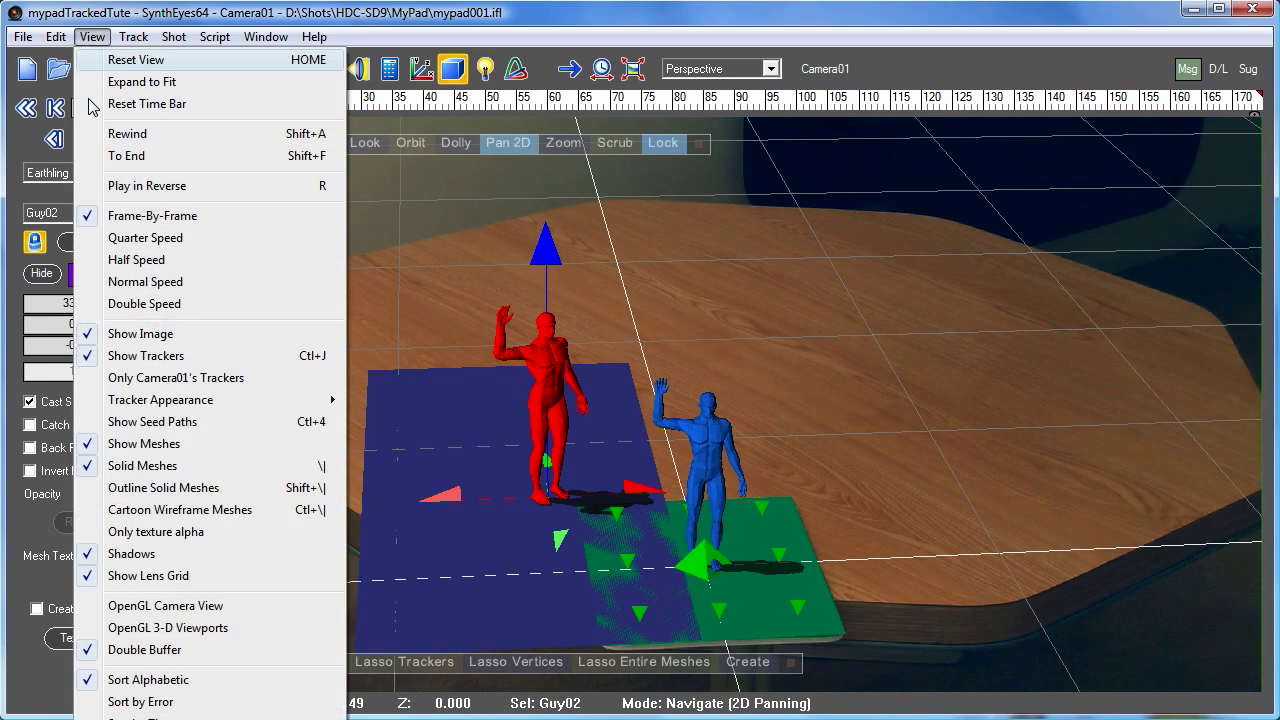
{"action": "left_click", "coordinate": [155, 284]}
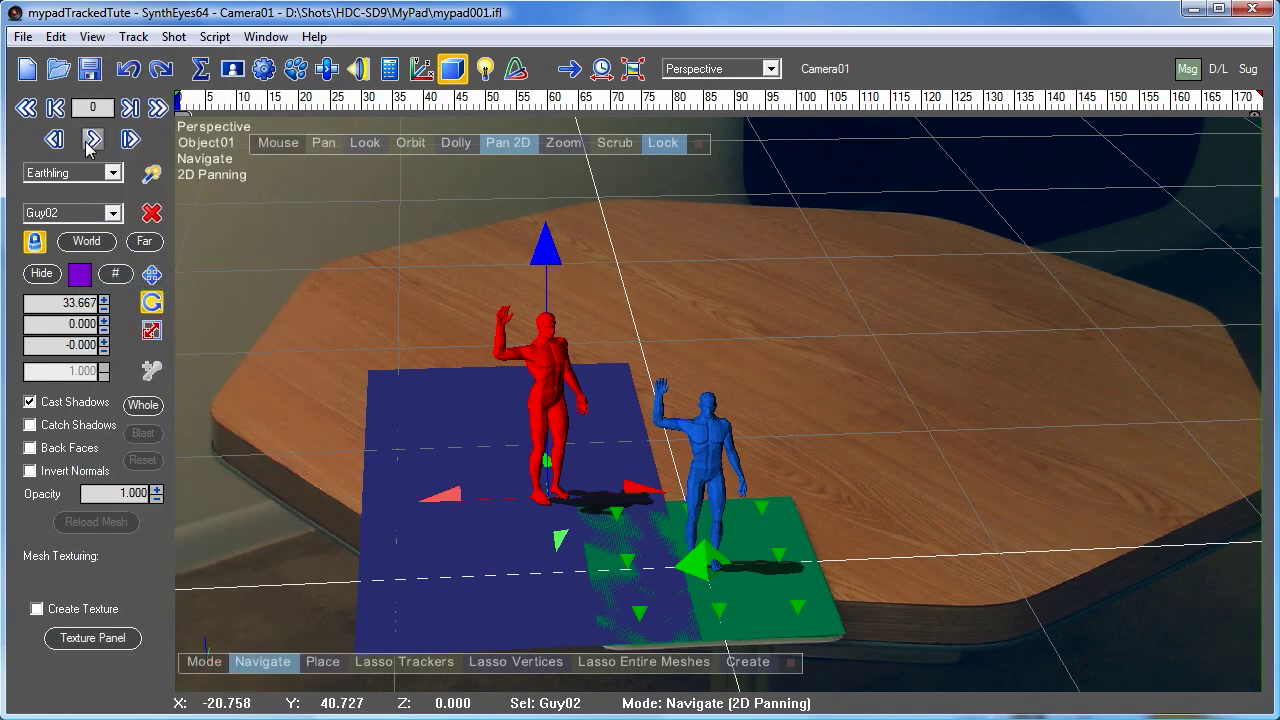
Bring up the tracker controls and play the shot repeatedly to compare the pad's figure with the stationary one
{"action": "left_click", "coordinate": [291, 74]}
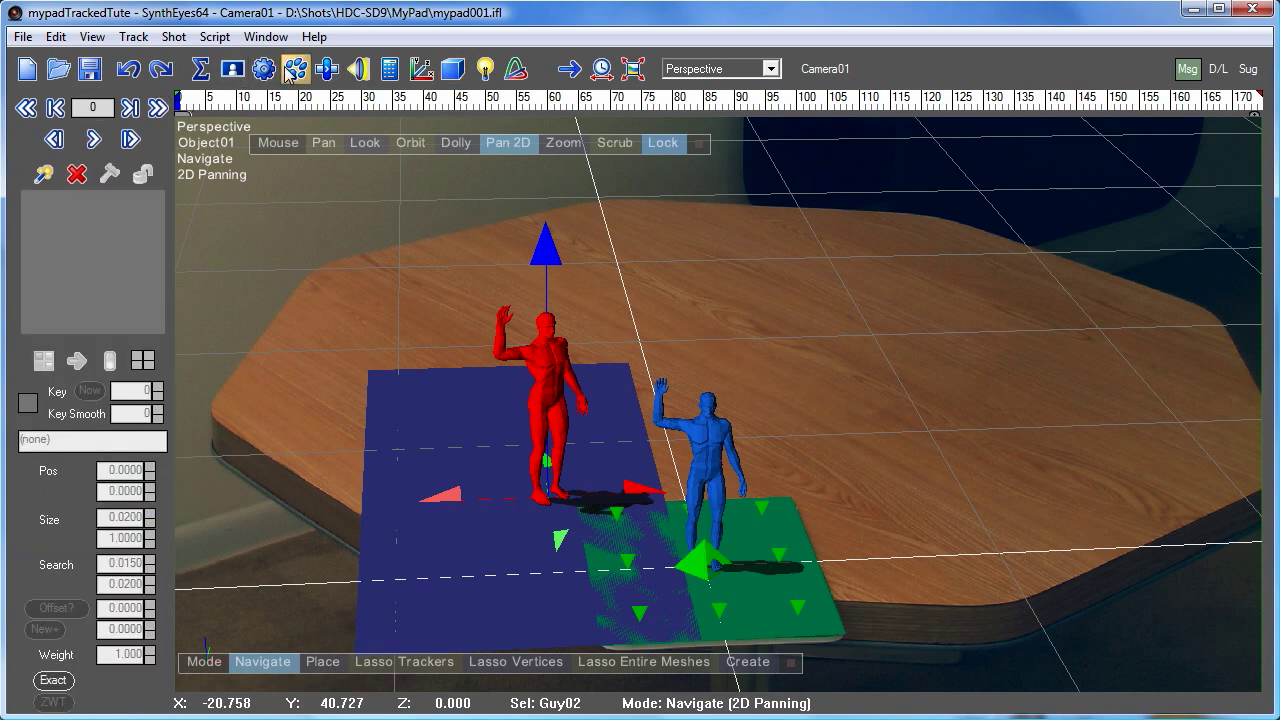
{"action": "left_click", "coordinate": [93, 140]}
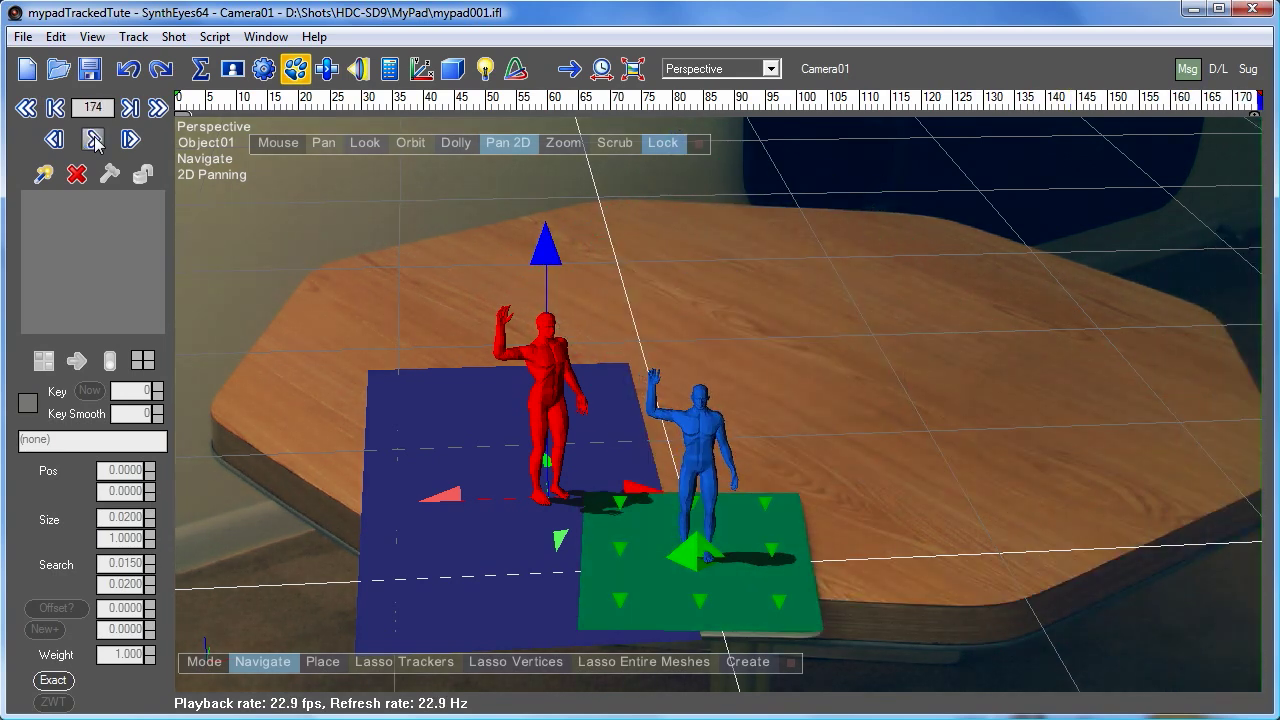
{"action": "left_click", "coordinate": [93, 140]}
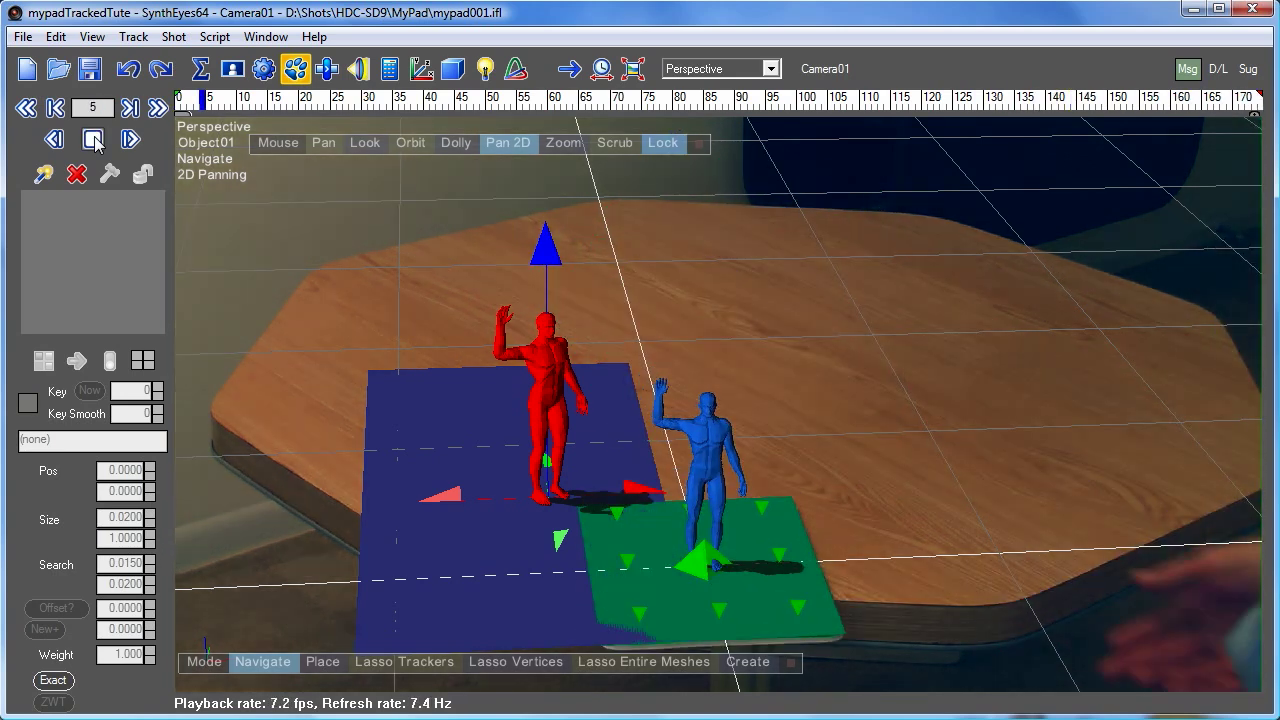